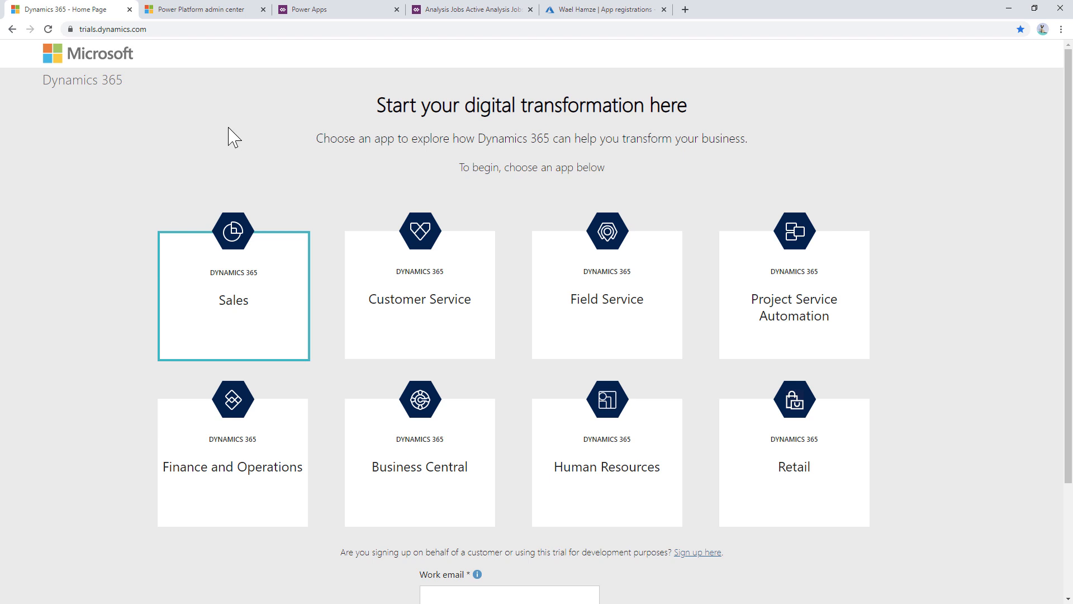
{"action": "left_click", "coordinate": [217, 13]}
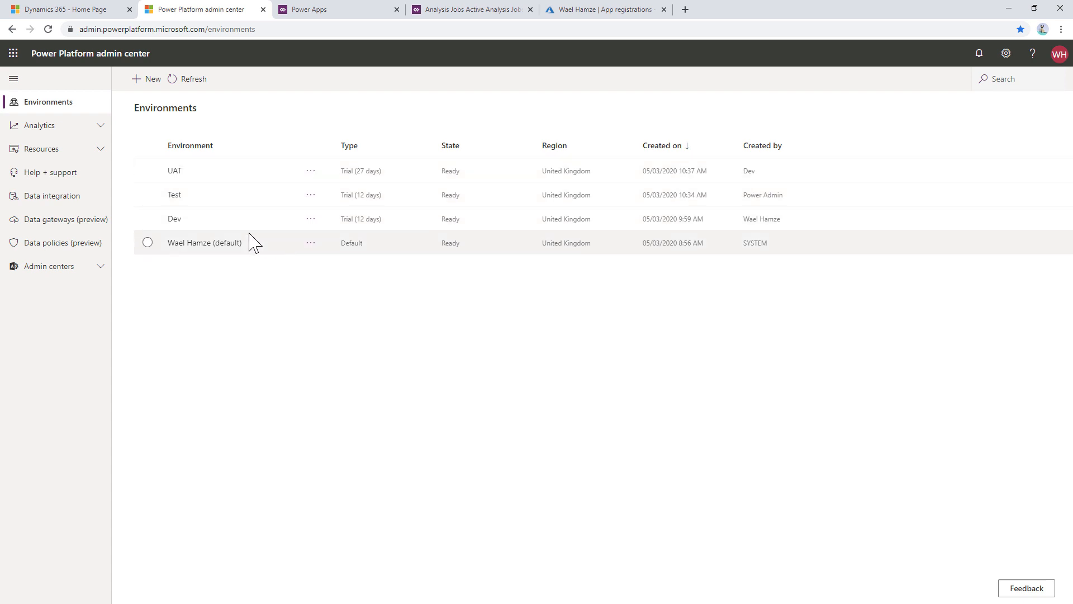
{"action": "left_click", "coordinate": [151, 79]}
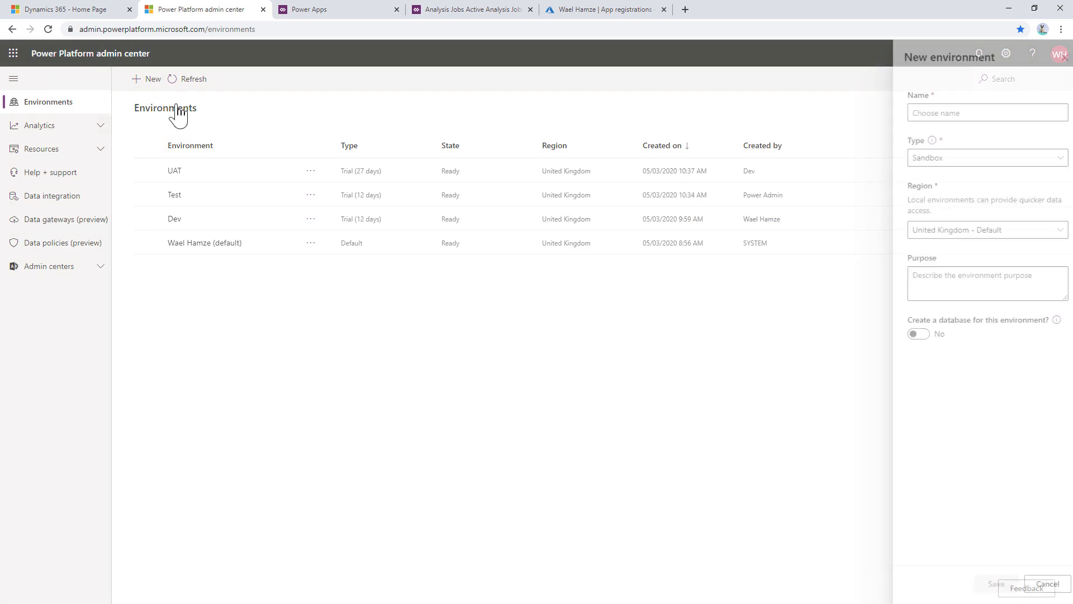
{"action": "left_click", "coordinate": [953, 168]}
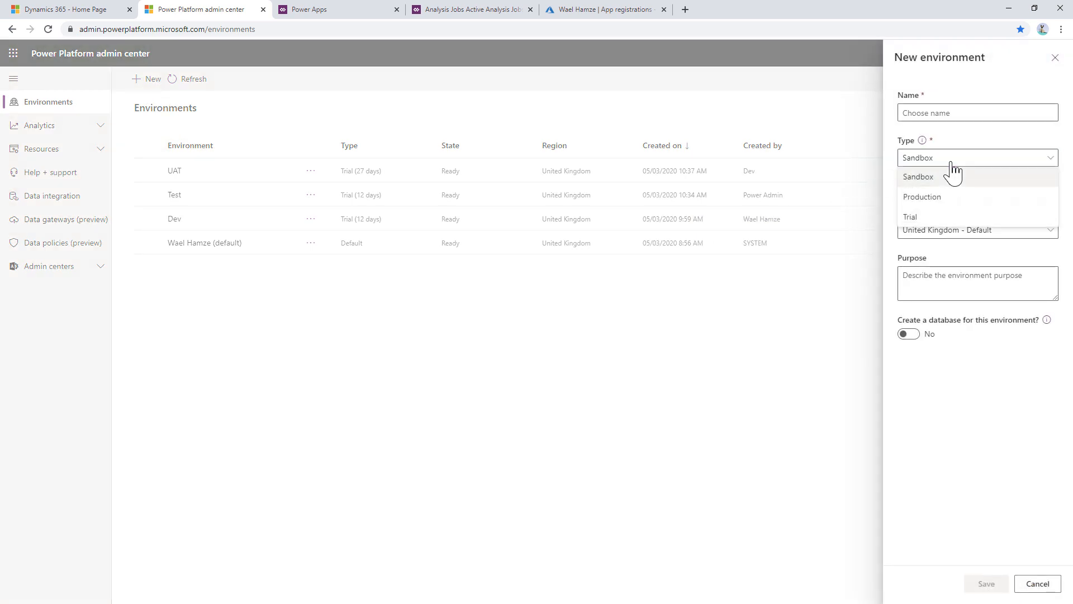
{"action": "left_click", "coordinate": [944, 218]}
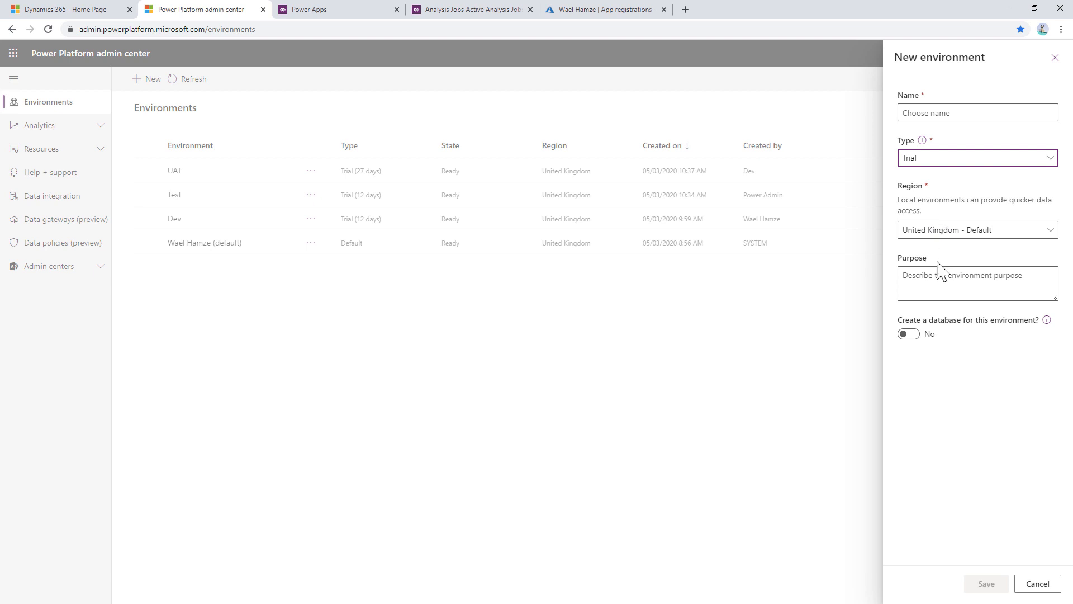
{"action": "left_click", "coordinate": [907, 337]}
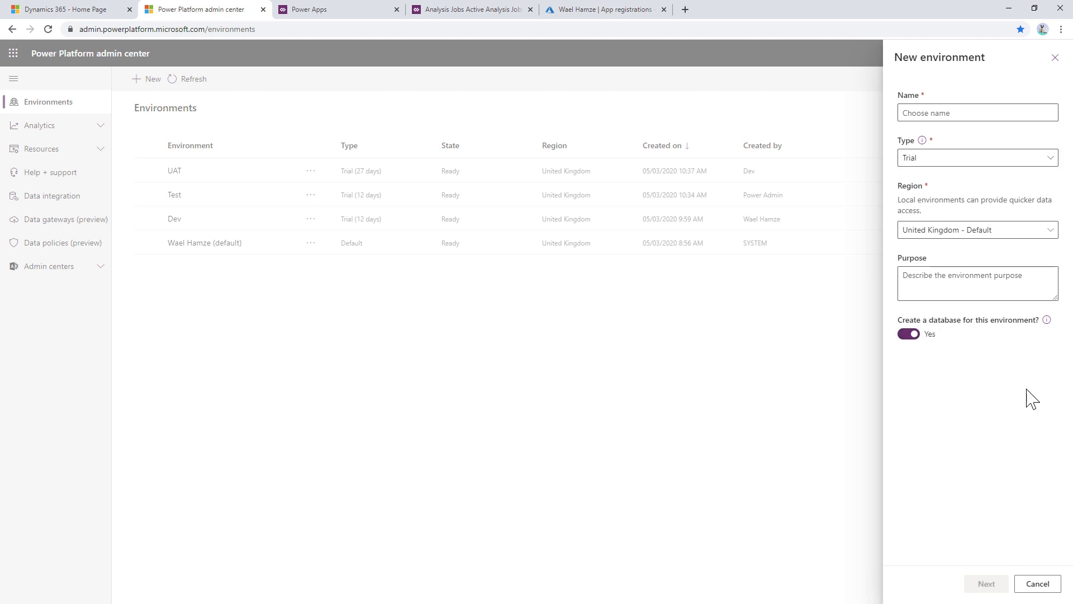
{"action": "left_click", "coordinate": [1038, 584]}
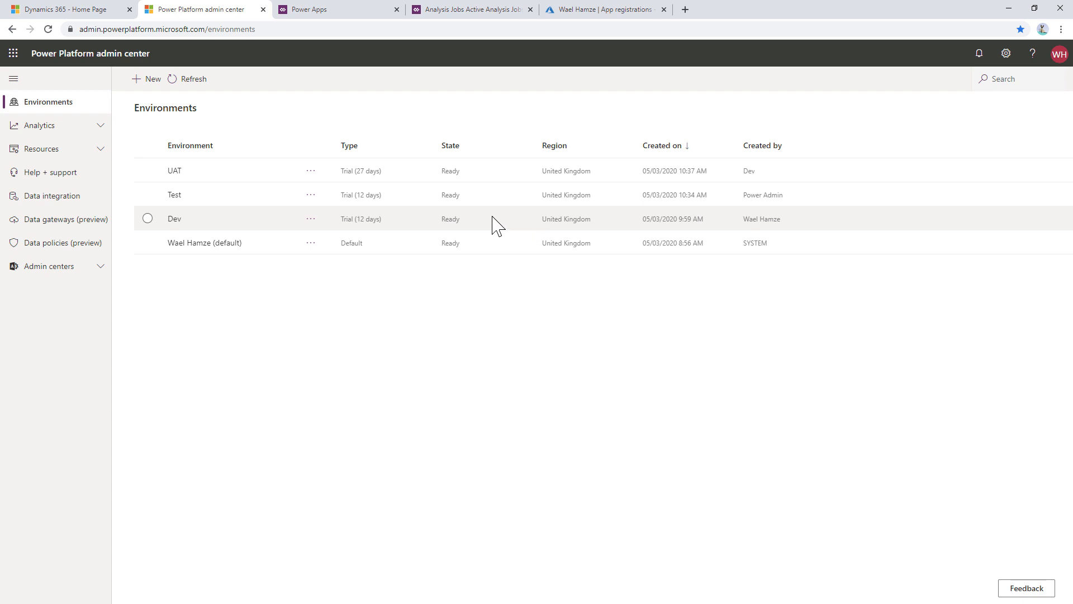
Switch to Power Apps, inspect the components of the DevOps Demo solution and return to the solutions list.
{"action": "left_click", "coordinate": [342, 15]}
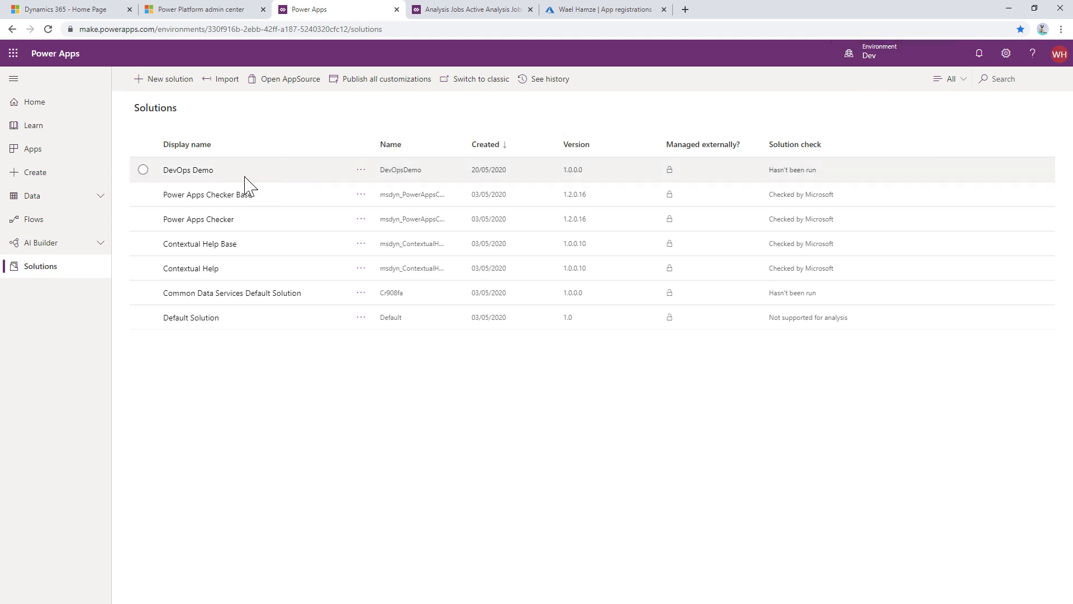
{"action": "left_click", "coordinate": [199, 178]}
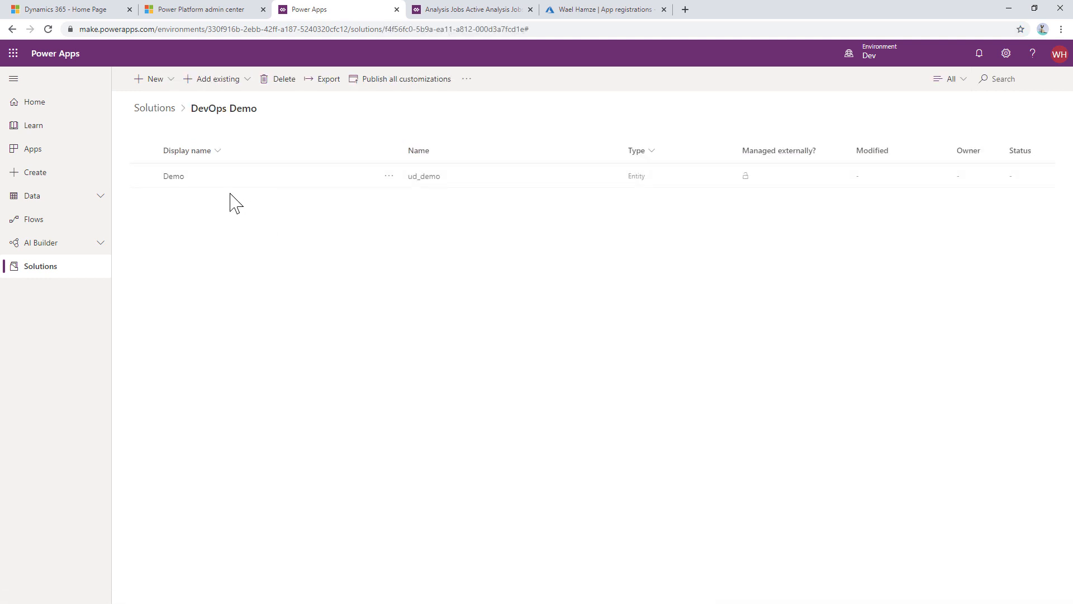
{"action": "left_click", "coordinate": [156, 109]}
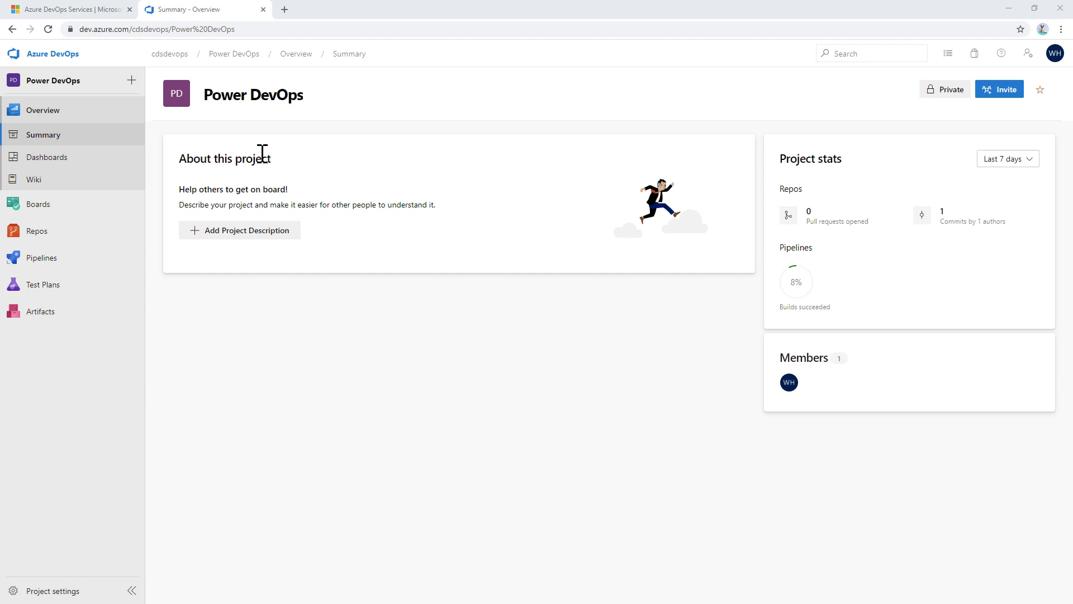
In Azure DevOps, create a classic-editor pipeline from the Power DevOps Azure Repos Git repository, master branch, starting with an empty job.
{"action": "left_click", "coordinate": [82, 12]}
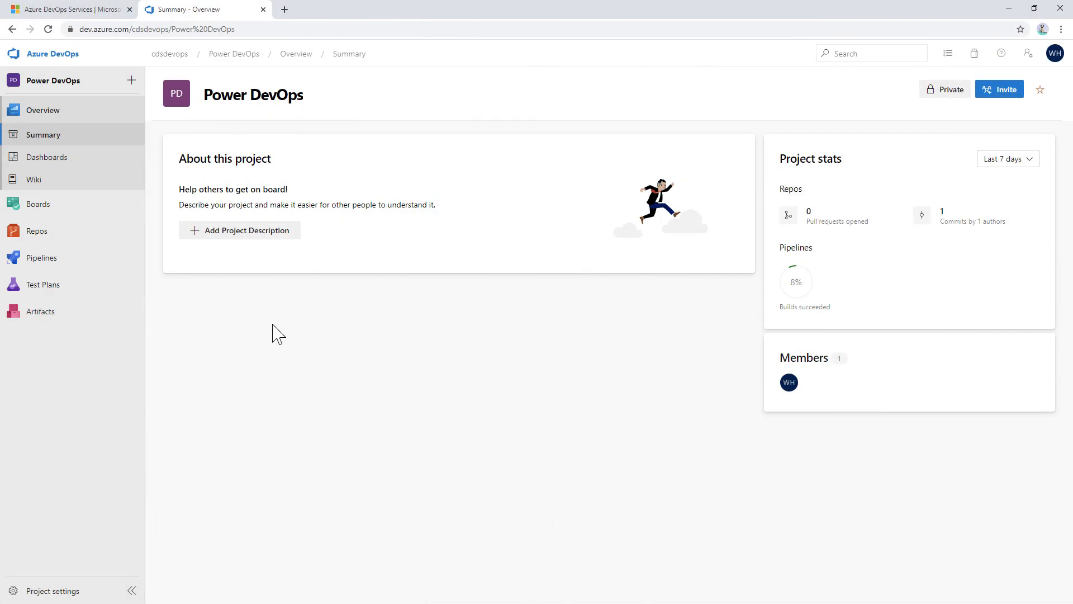
{"action": "mouse_move", "coordinate": [70, 264]}
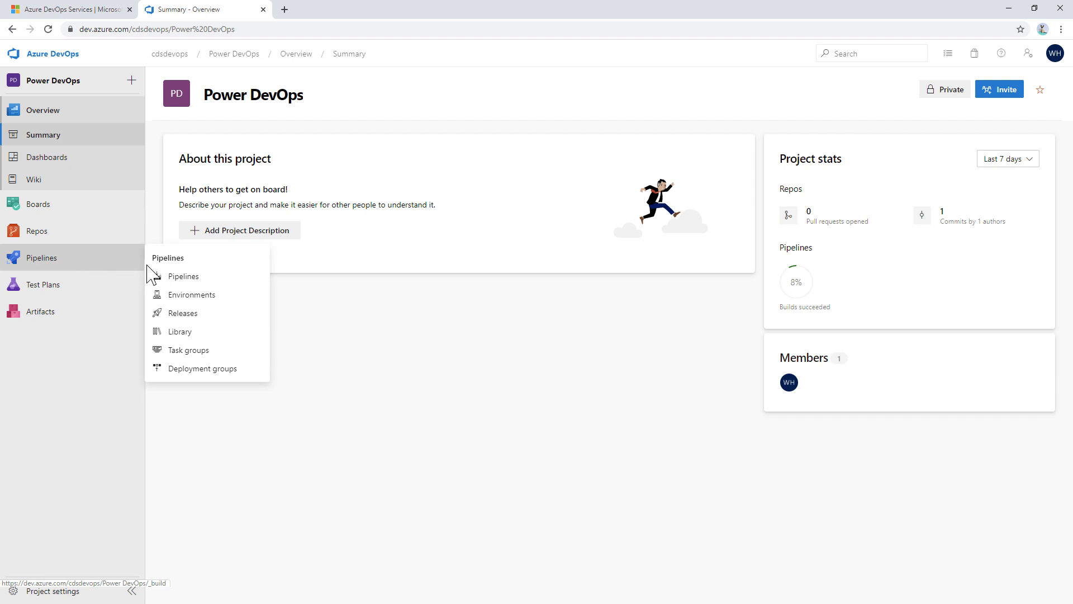
{"action": "left_click", "coordinate": [184, 278]}
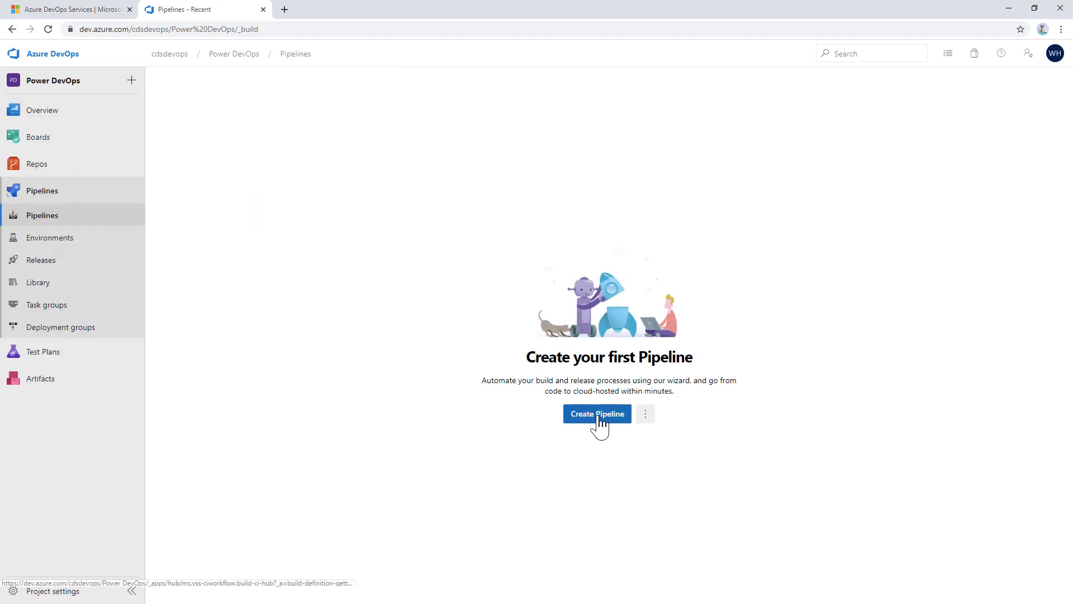
{"action": "left_click", "coordinate": [600, 417]}
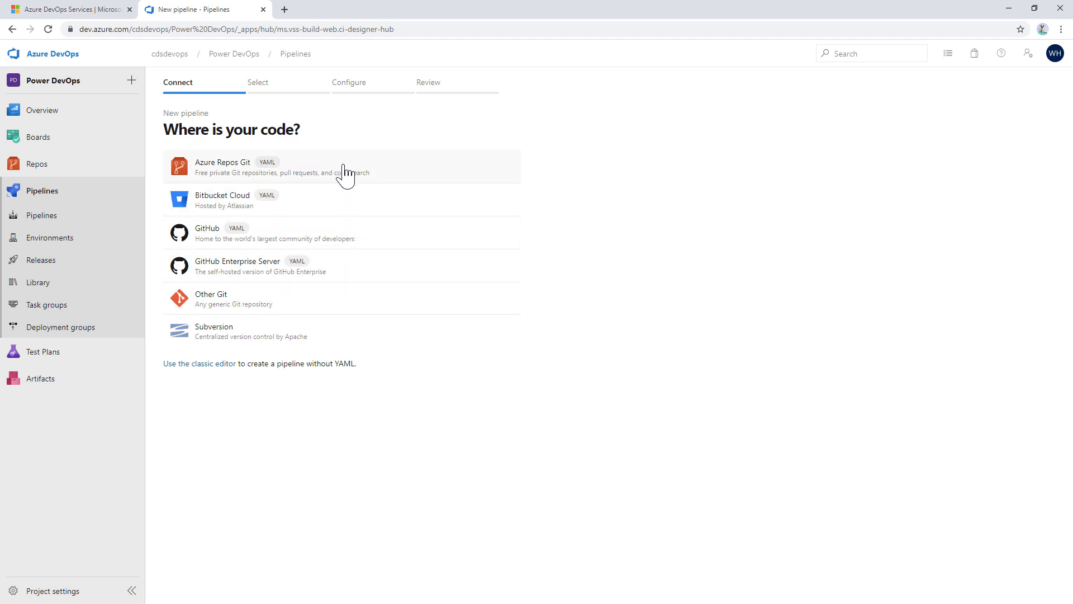
{"action": "left_click", "coordinate": [220, 365]}
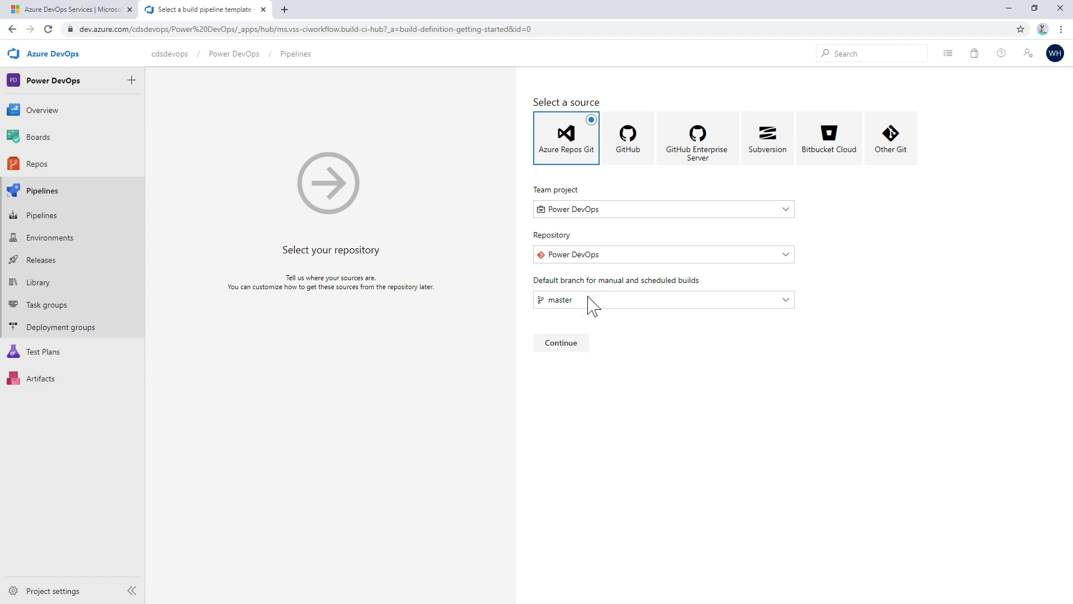
{"action": "left_click", "coordinate": [561, 343]}
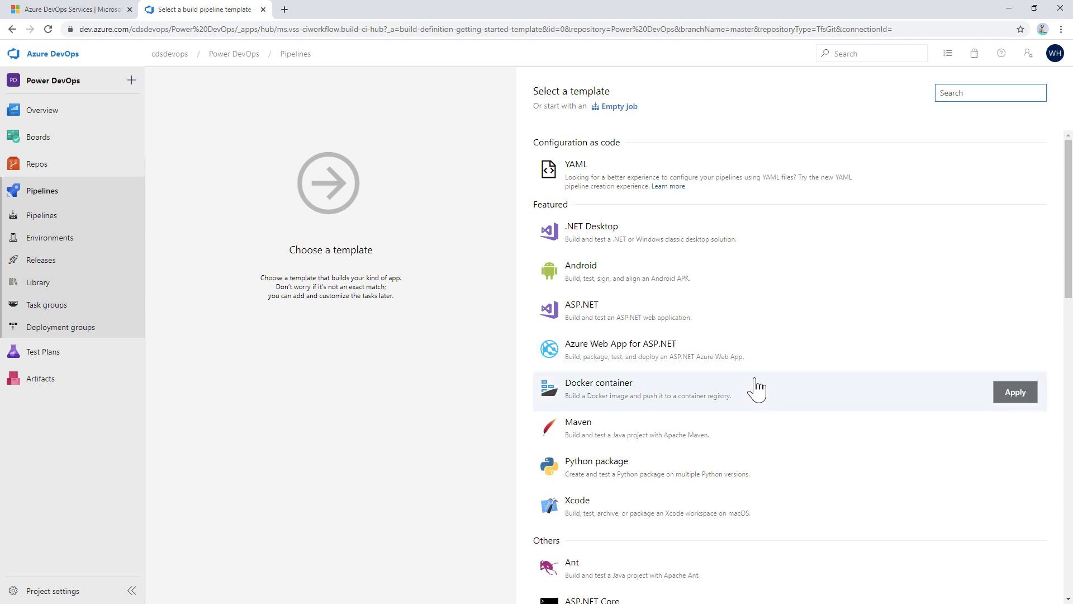
{"action": "left_click", "coordinate": [624, 108]}
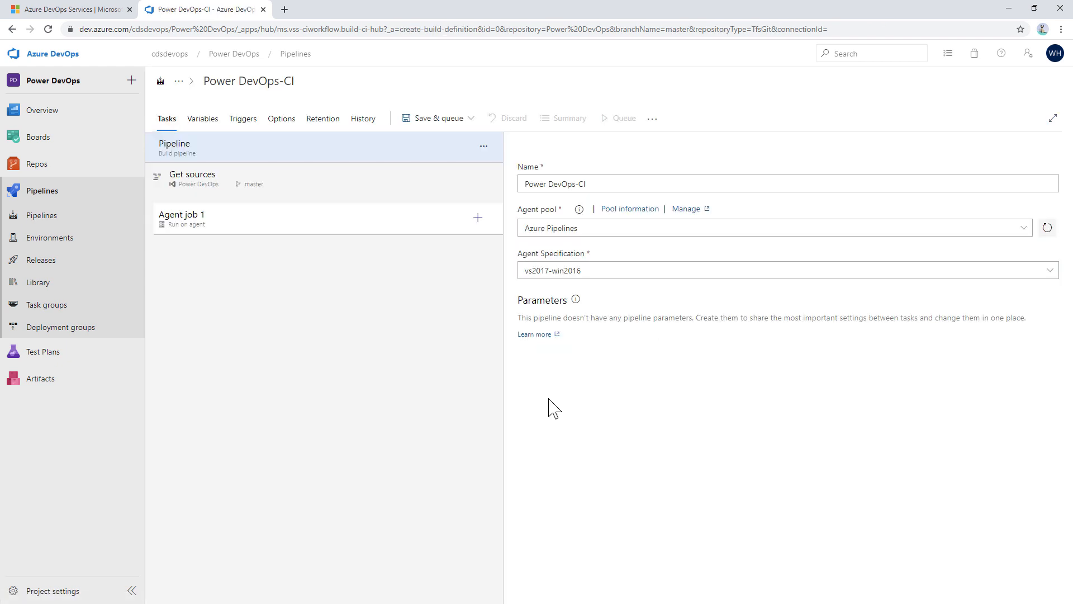
Rename the new build pipeline as DevOpsDemo.
{"action": "left_click", "coordinate": [280, 81]}
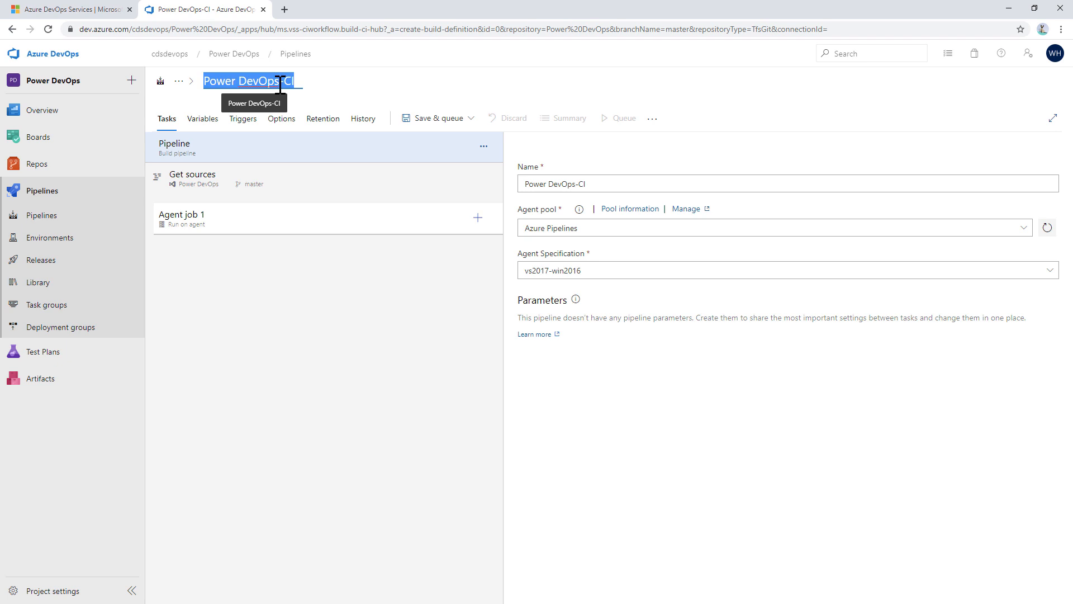
{"action": "type", "text": "Dev"}
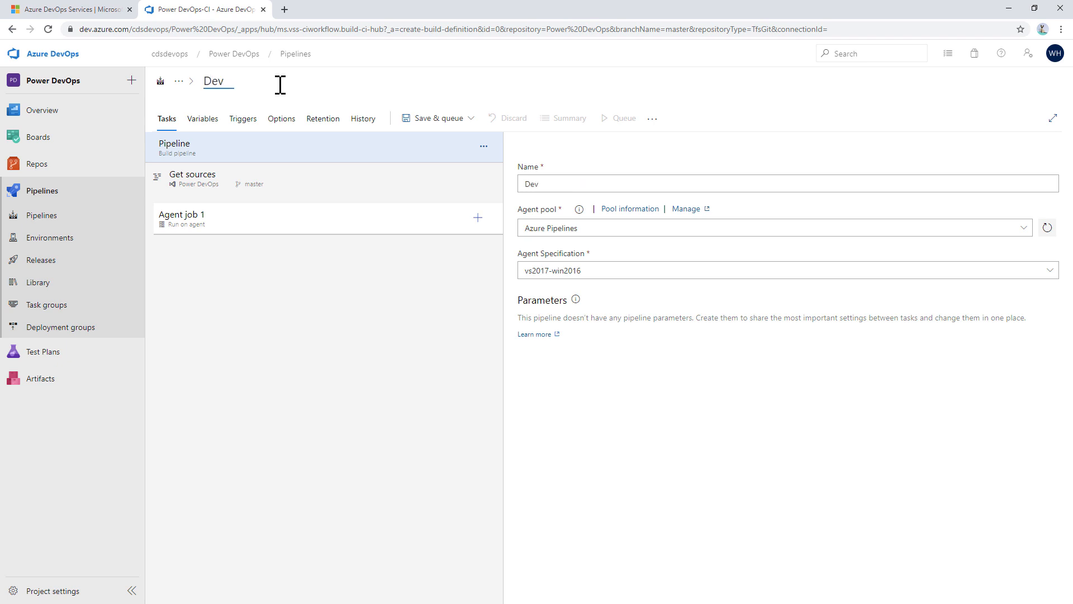
{"action": "type", "text": "OpsDemo"}
{"action": "left_click", "coordinate": [334, 319]}
Review Agent job 1 and select the hosted Azure Pipelines agent pool for the pipeline.
{"action": "left_click", "coordinate": [245, 225]}
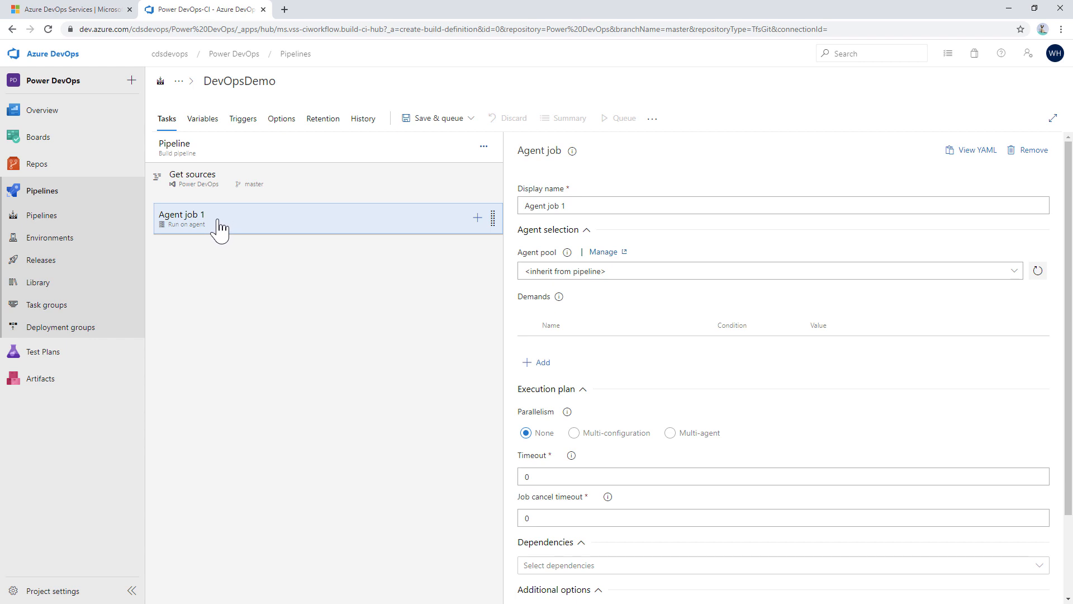
{"action": "left_click", "coordinate": [246, 152]}
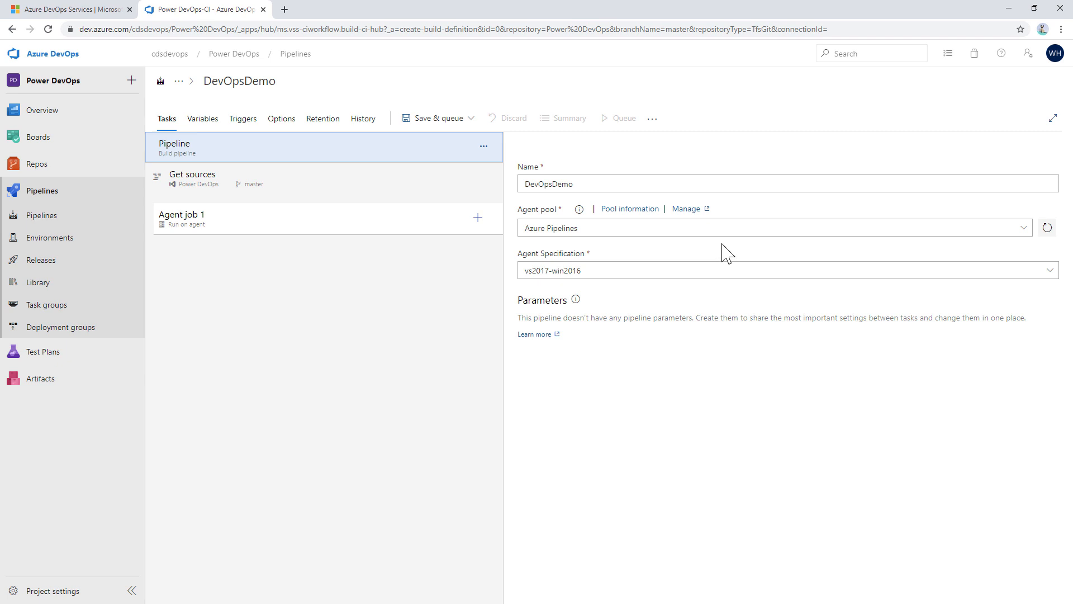
{"action": "left_click", "coordinate": [1025, 233]}
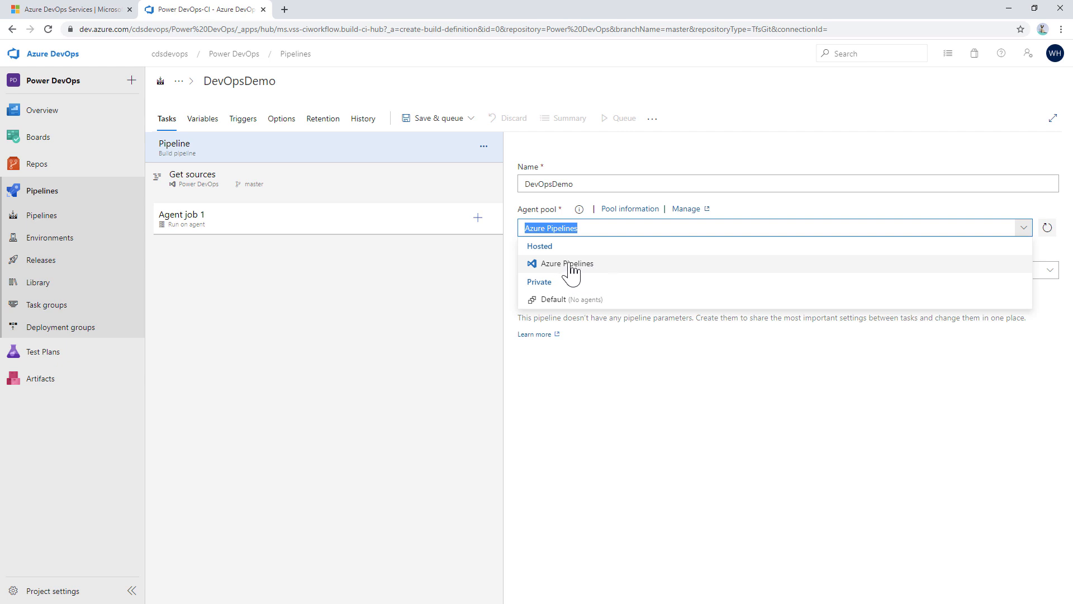
{"action": "left_click", "coordinate": [568, 266]}
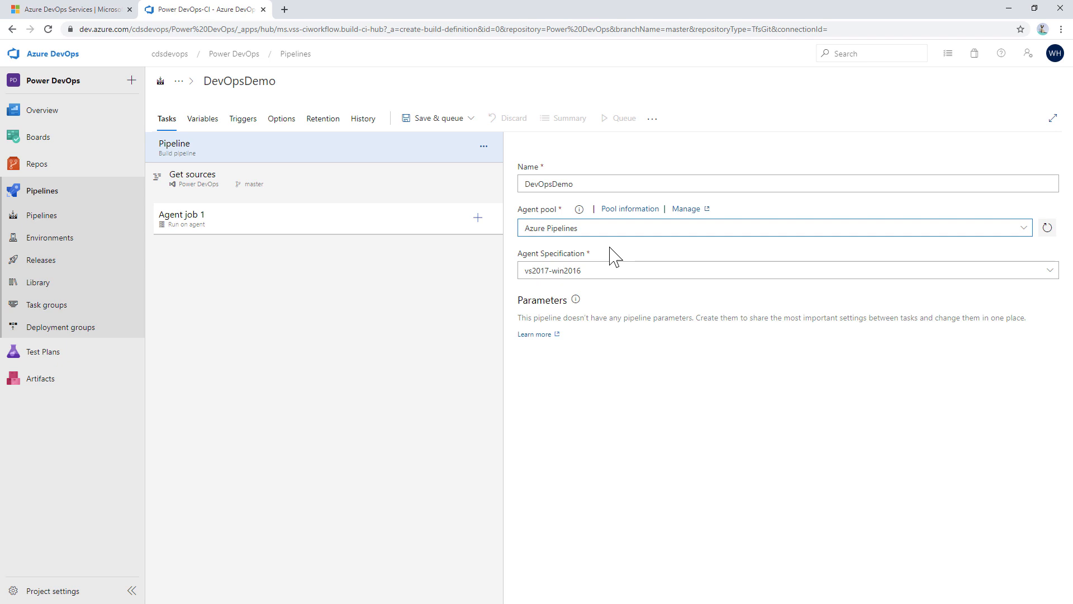
Search for powerapps tasks to add to Agent job 1 and open the Power DevOps Tools extension's marketplace page.
{"action": "left_click", "coordinate": [382, 228]}
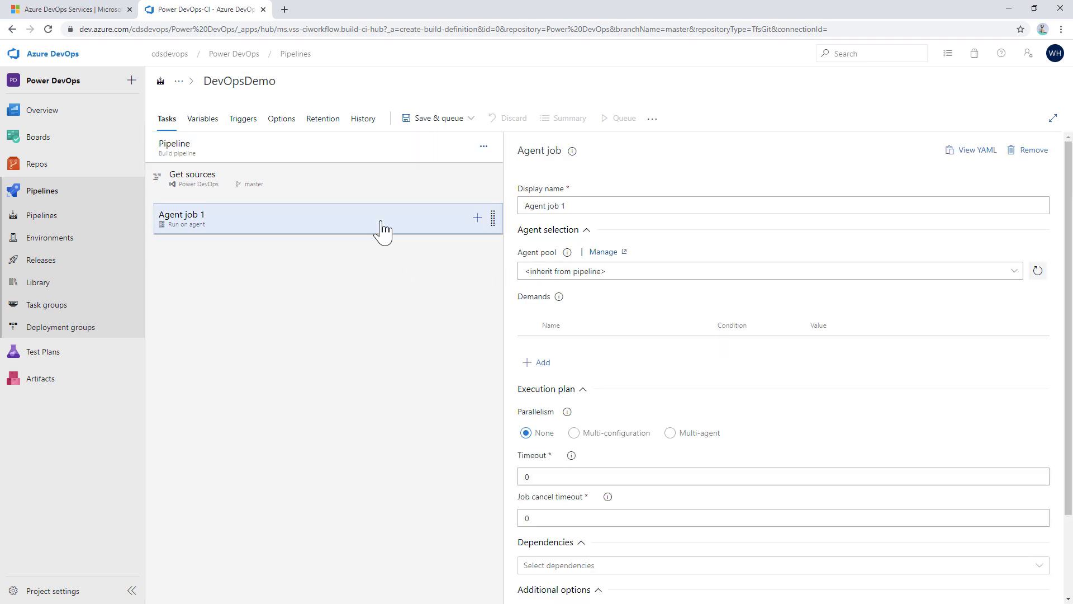
{"action": "left_click", "coordinate": [478, 219]}
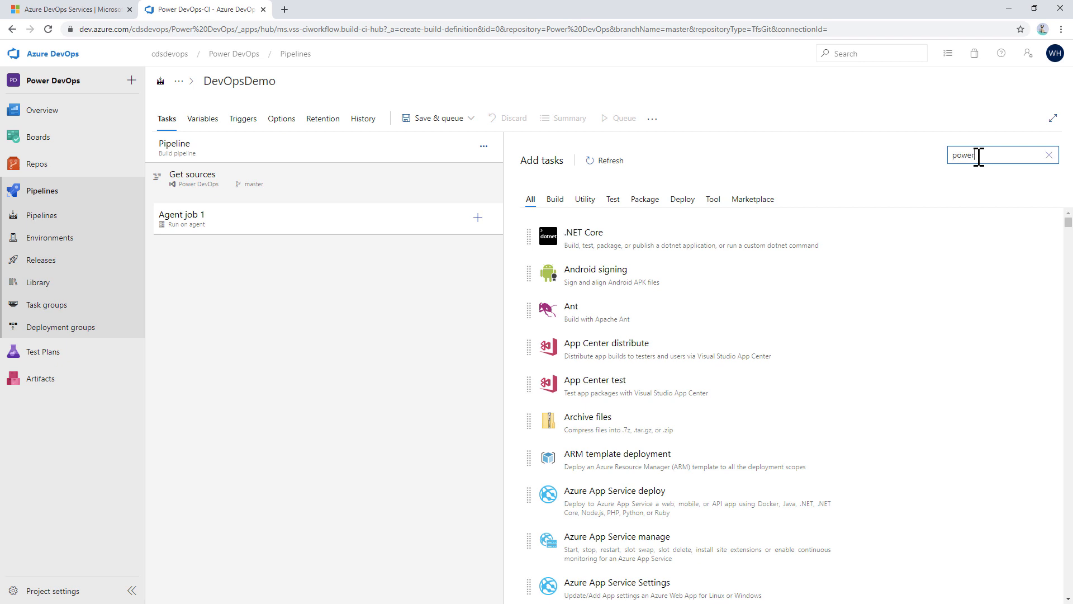
{"action": "type", "text": "apps"}
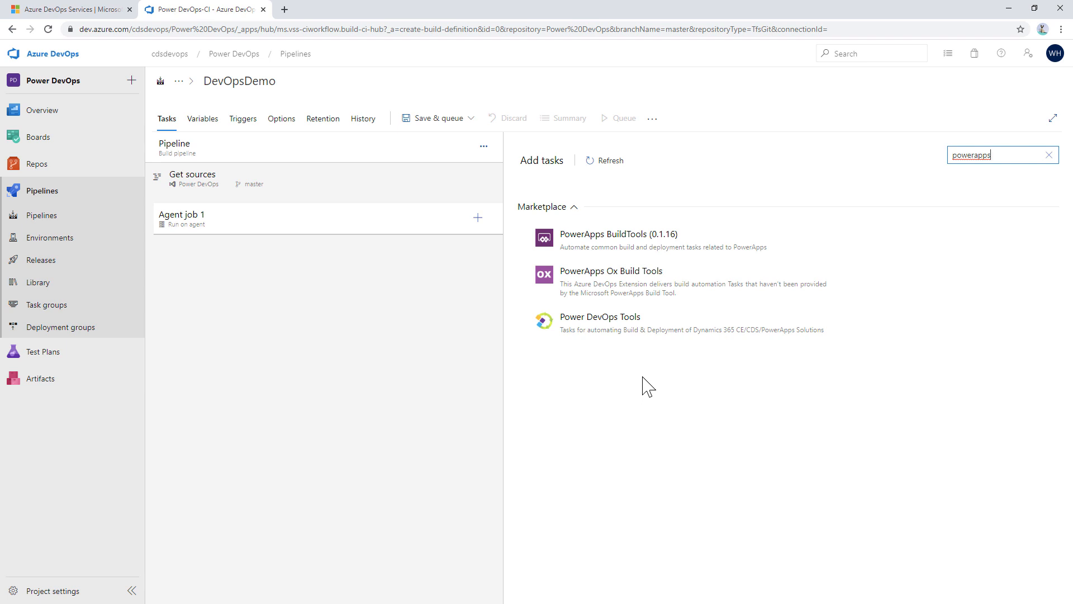
{"action": "left_click", "coordinate": [648, 330]}
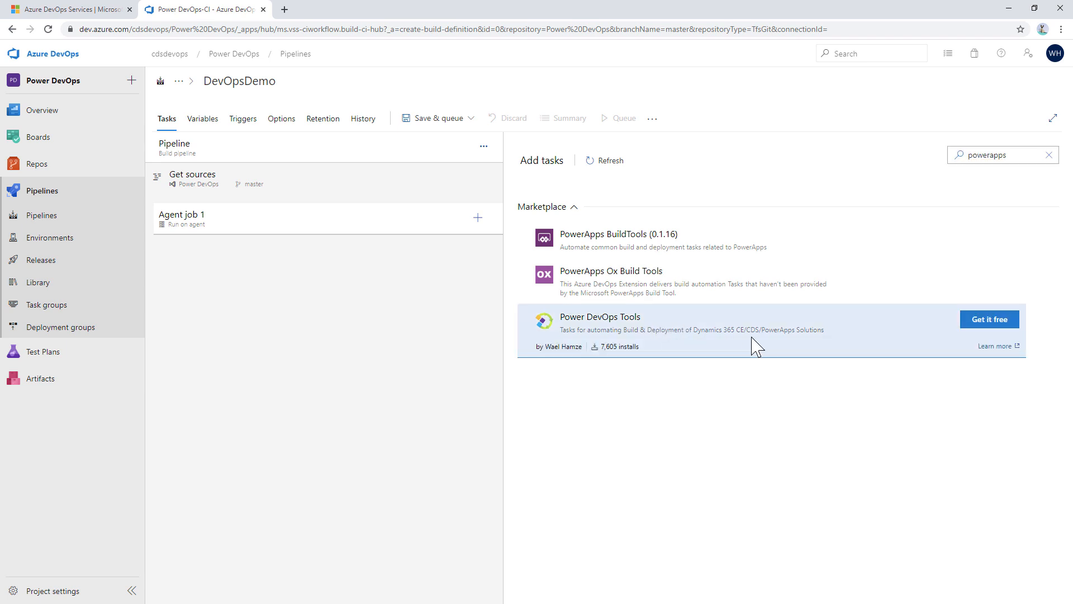
{"action": "left_click", "coordinate": [990, 320]}
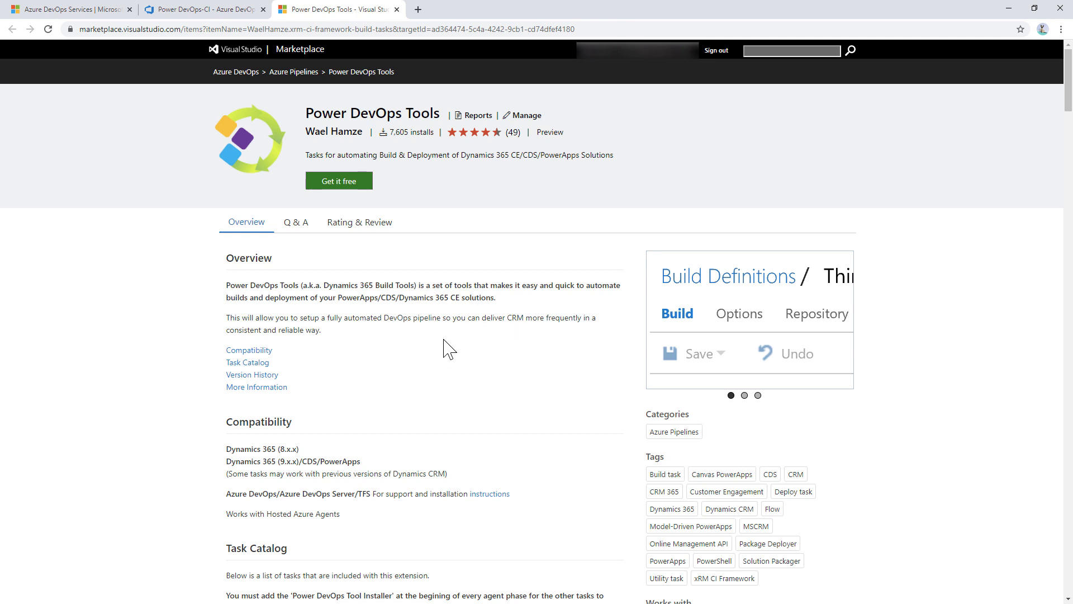
Examine the Power DevOps Tools task catalog, covering the data, environment, solution and utility tasks.
{"action": "left_click", "coordinate": [266, 363]}
{"action": "scroll", "coordinate": [479, 396], "scroll_direction": "down", "scroll_amount": 4}
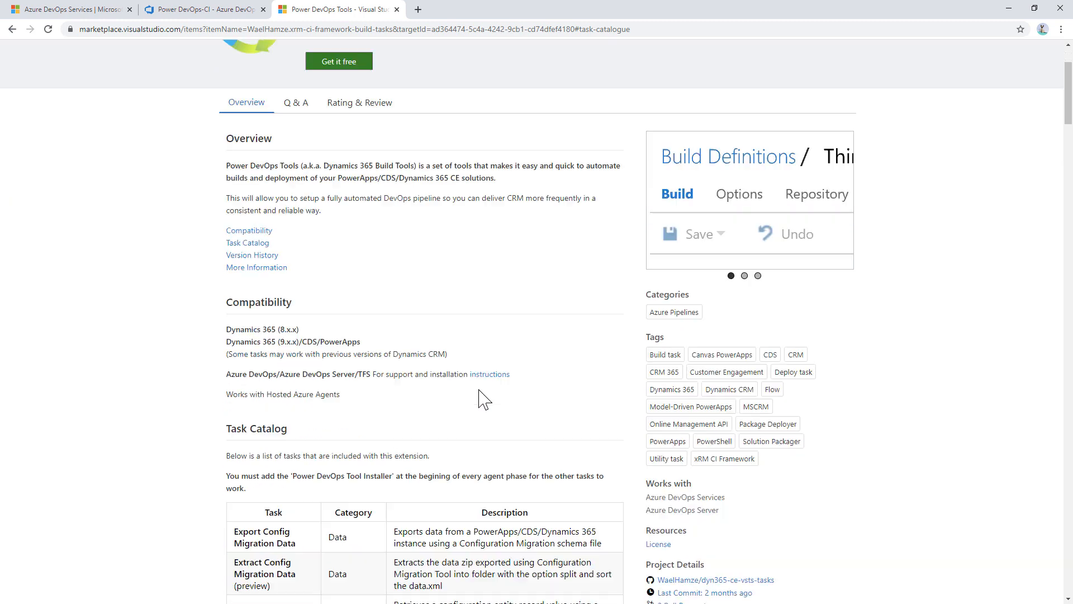
{"action": "scroll", "coordinate": [479, 396], "scroll_direction": "down", "scroll_amount": 2}
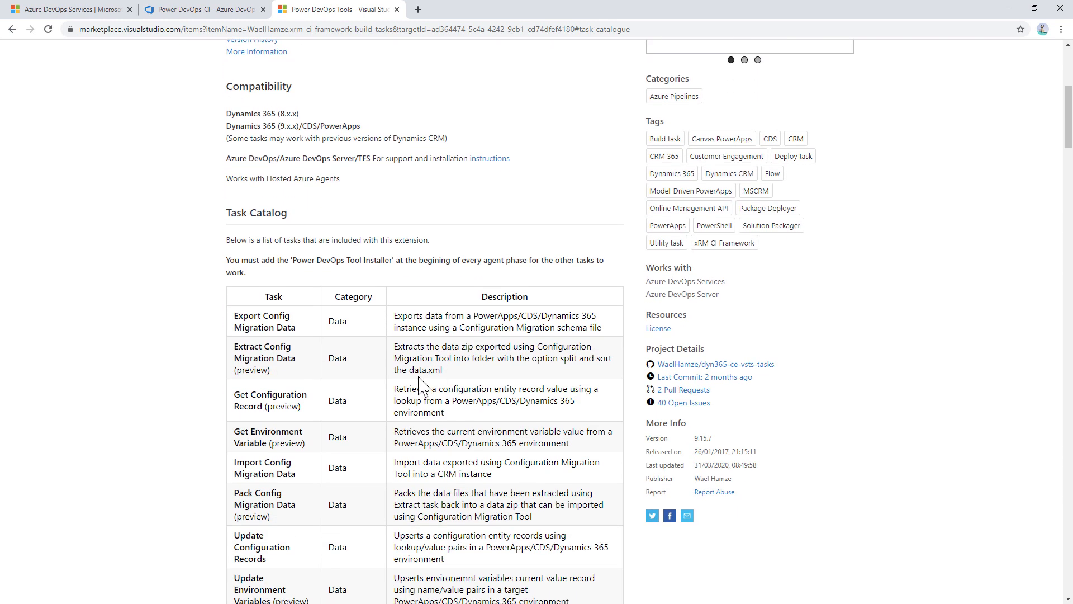
{"action": "scroll", "coordinate": [416, 385], "scroll_direction": "down", "scroll_amount": 2}
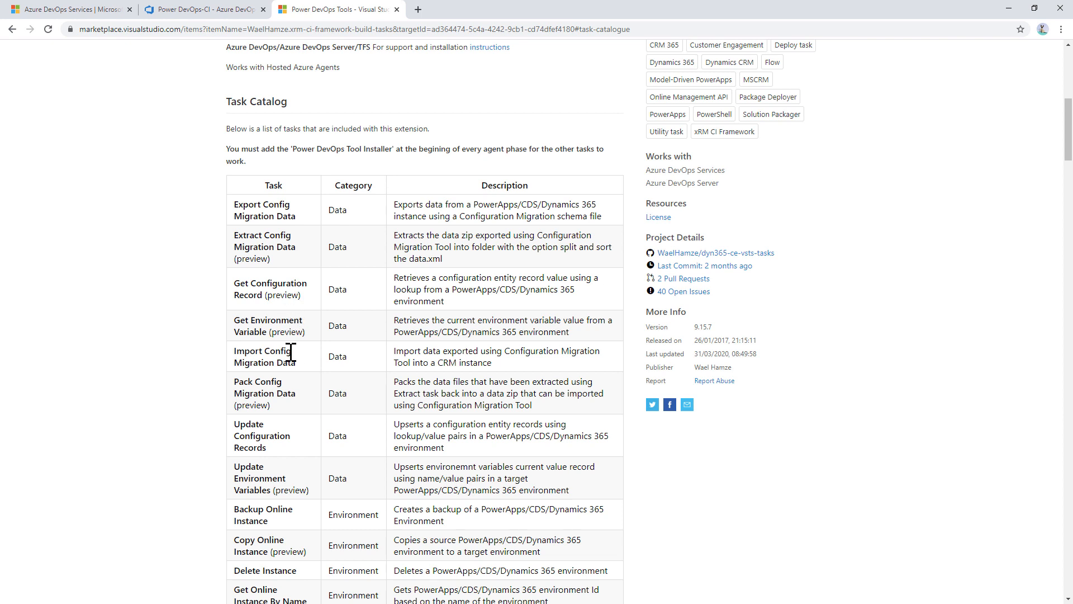
{"action": "scroll", "coordinate": [348, 392], "scroll_direction": "down", "scroll_amount": 2}
{"action": "scroll", "coordinate": [349, 397], "scroll_direction": "down", "scroll_amount": 2}
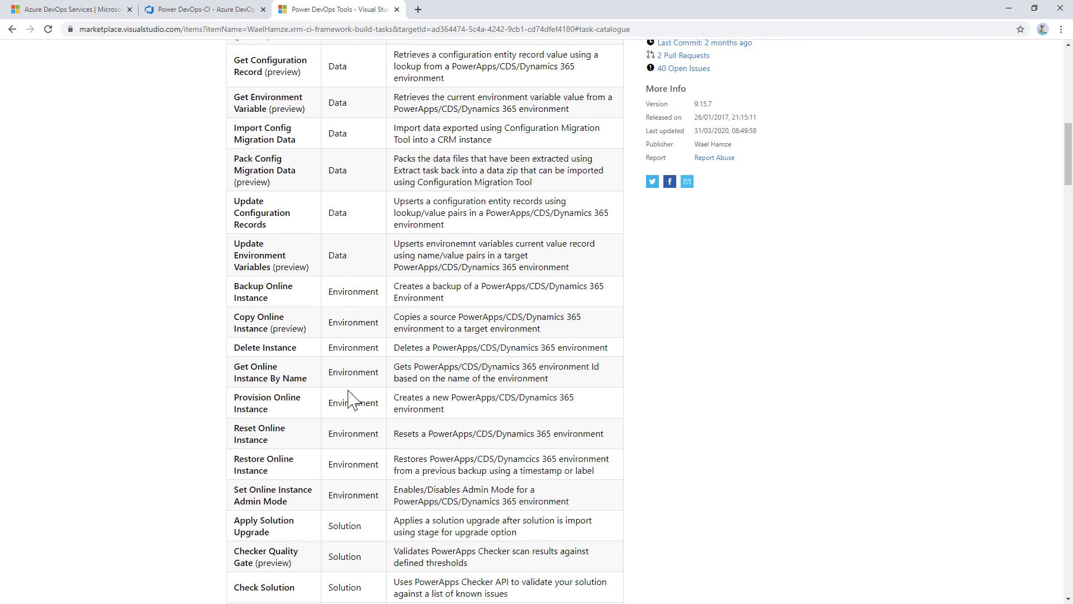
{"action": "scroll", "coordinate": [348, 402], "scroll_direction": "down", "scroll_amount": 2}
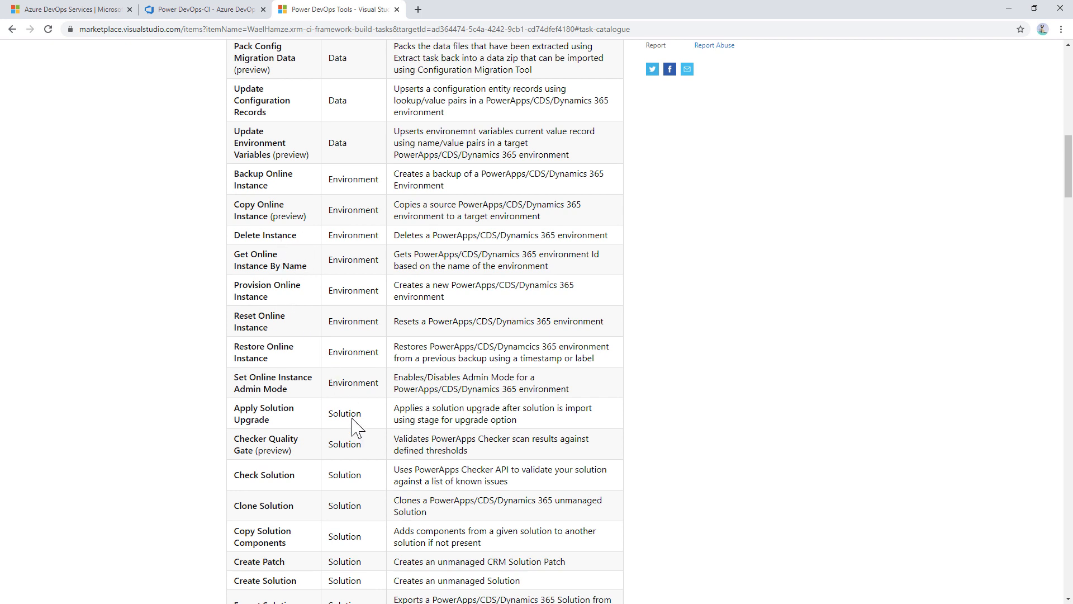
{"action": "scroll", "coordinate": [353, 418], "scroll_direction": "down", "scroll_amount": 2}
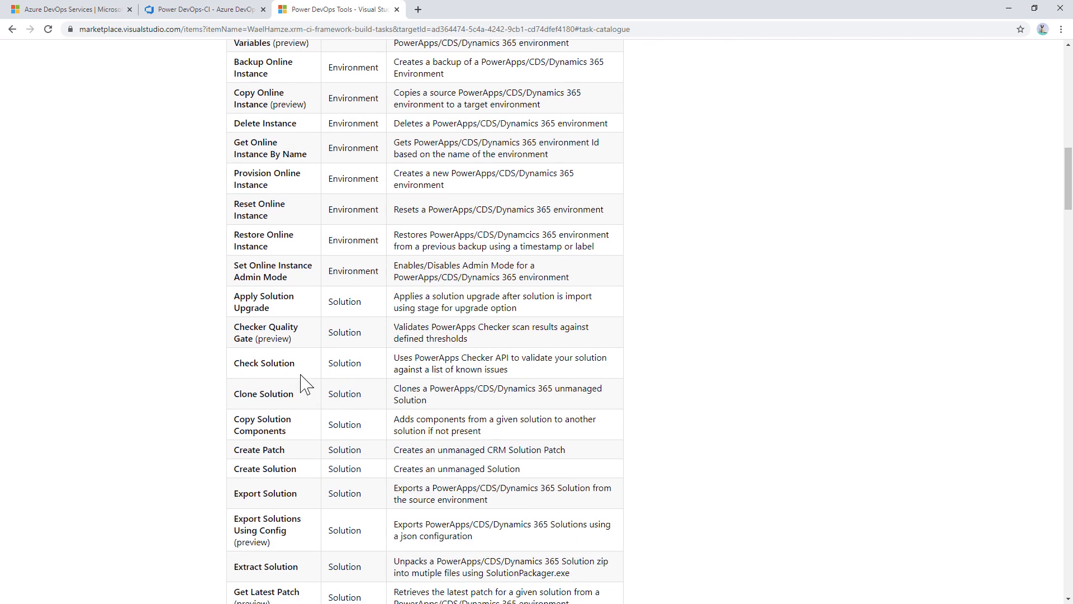
{"action": "scroll", "coordinate": [303, 380], "scroll_direction": "down", "scroll_amount": 4}
{"action": "scroll", "coordinate": [339, 436], "scroll_direction": "down", "scroll_amount": 8}
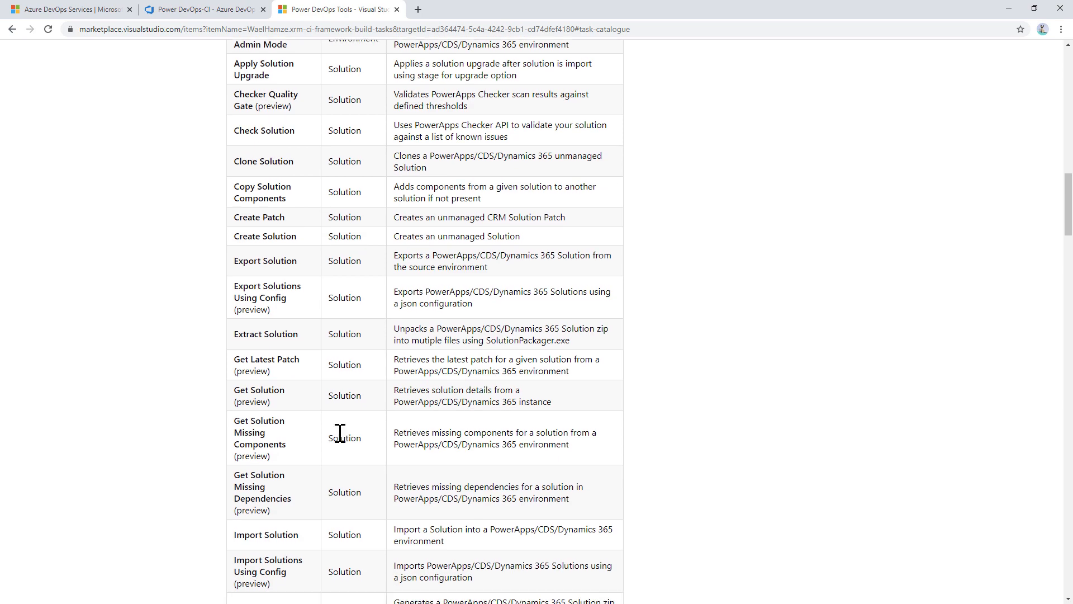
{"action": "scroll", "coordinate": [340, 434], "scroll_direction": "down", "scroll_amount": 4}
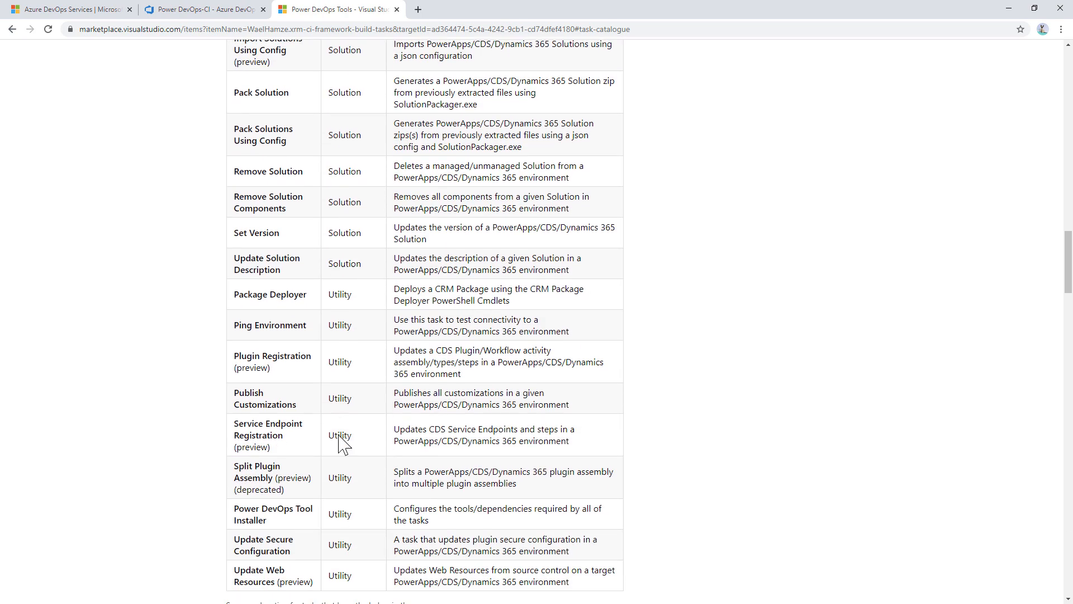
Open the extension's dyn365-ce-vsts-tasks GitHub repository from the project details in a new tab and view its open issues.
{"action": "scroll", "coordinate": [340, 436], "scroll_direction": "up", "scroll_amount": 20}
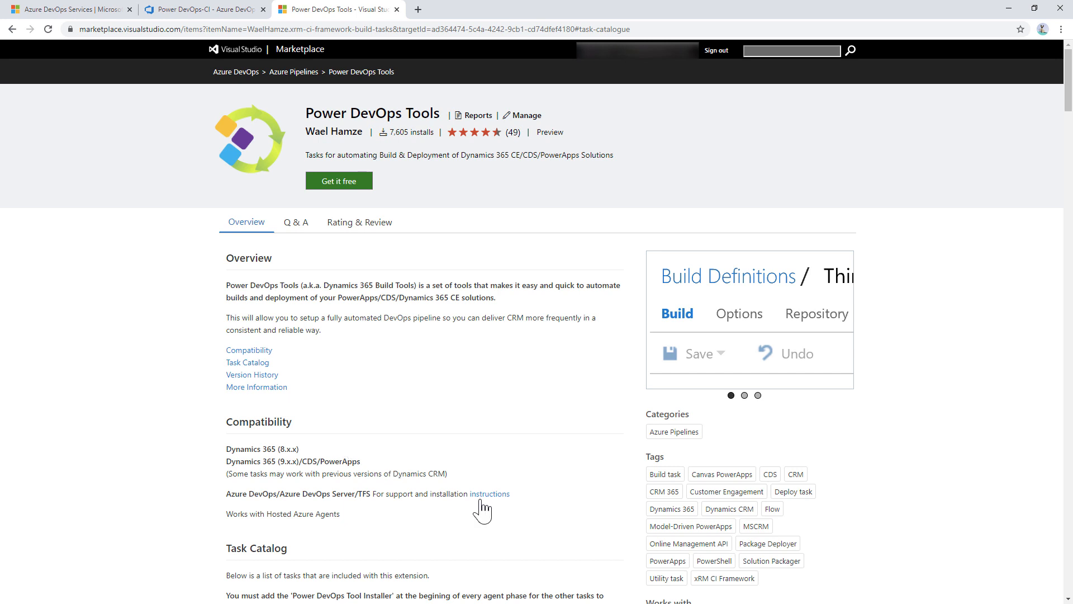
{"action": "scroll", "coordinate": [957, 468], "scroll_direction": "down", "scroll_amount": 3}
{"action": "scroll", "coordinate": [957, 468], "scroll_direction": "down", "scroll_amount": 5}
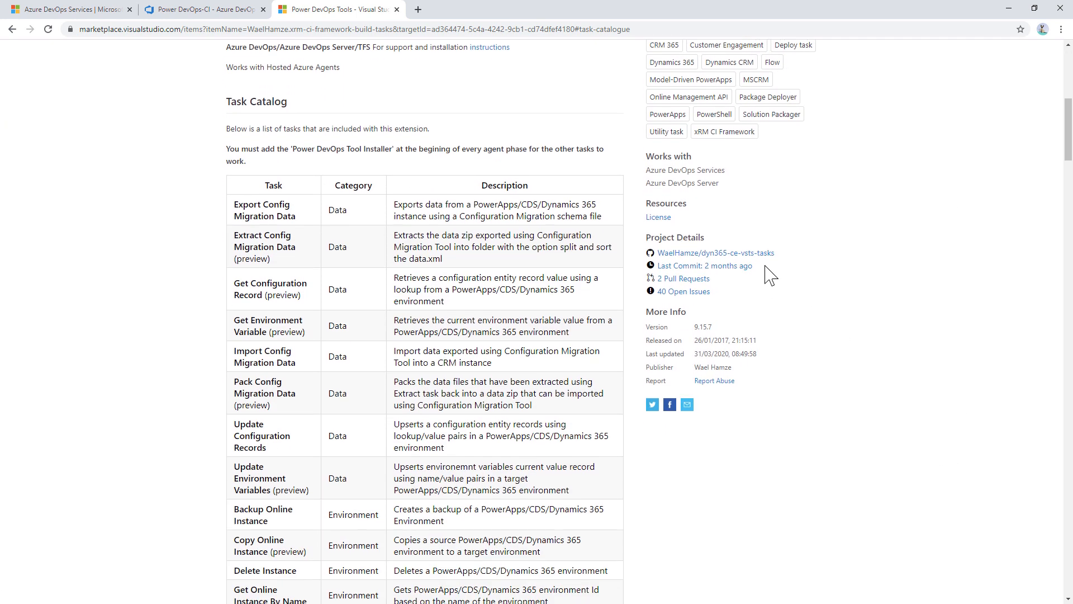
{"action": "right_click", "coordinate": [752, 256]}
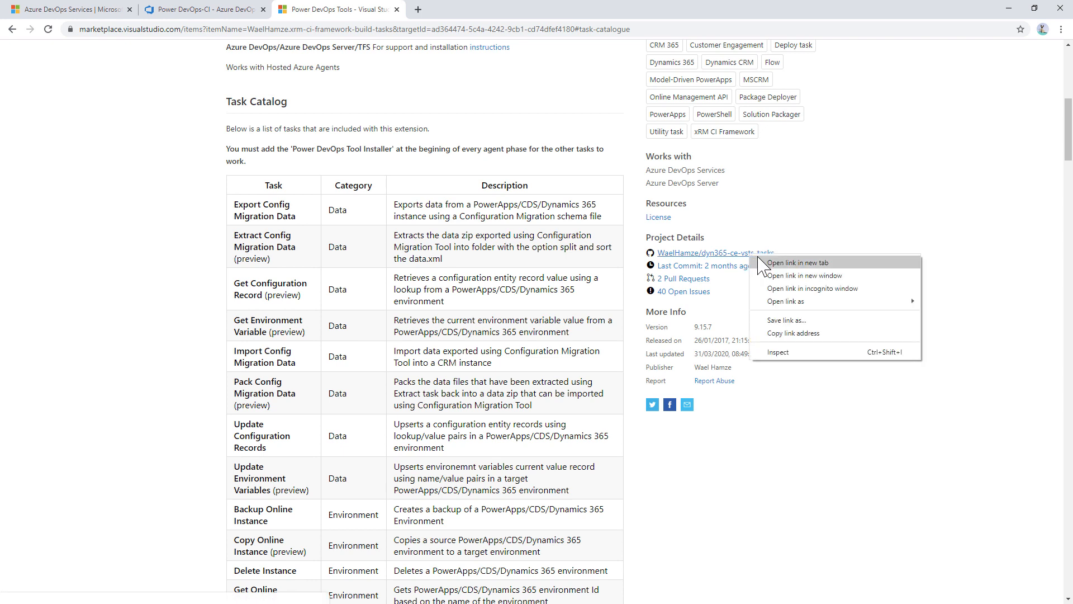
{"action": "left_click", "coordinate": [758, 260]}
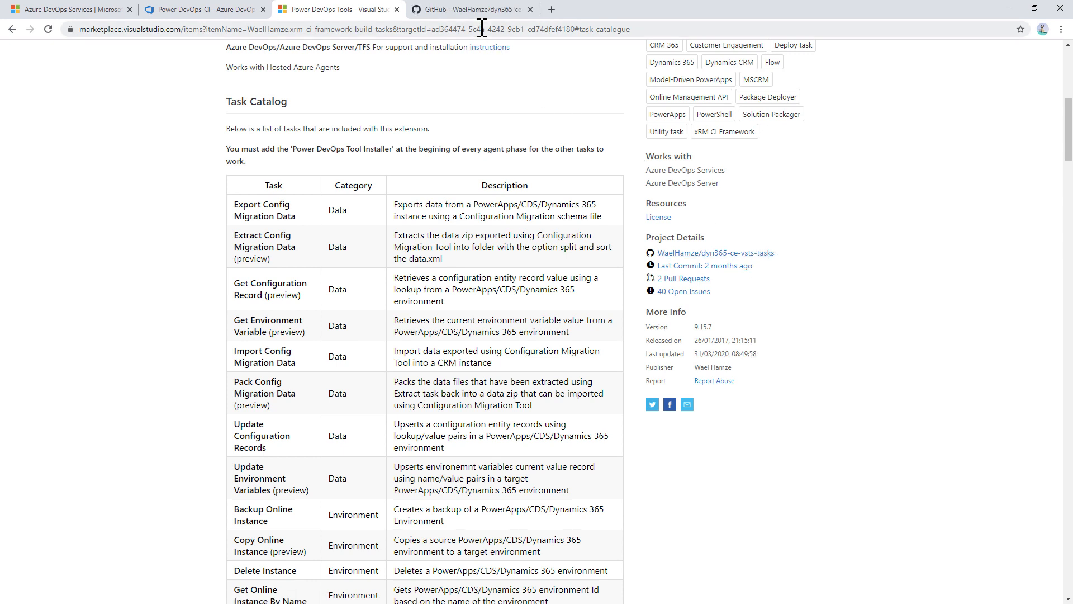
{"action": "left_click", "coordinate": [479, 10]}
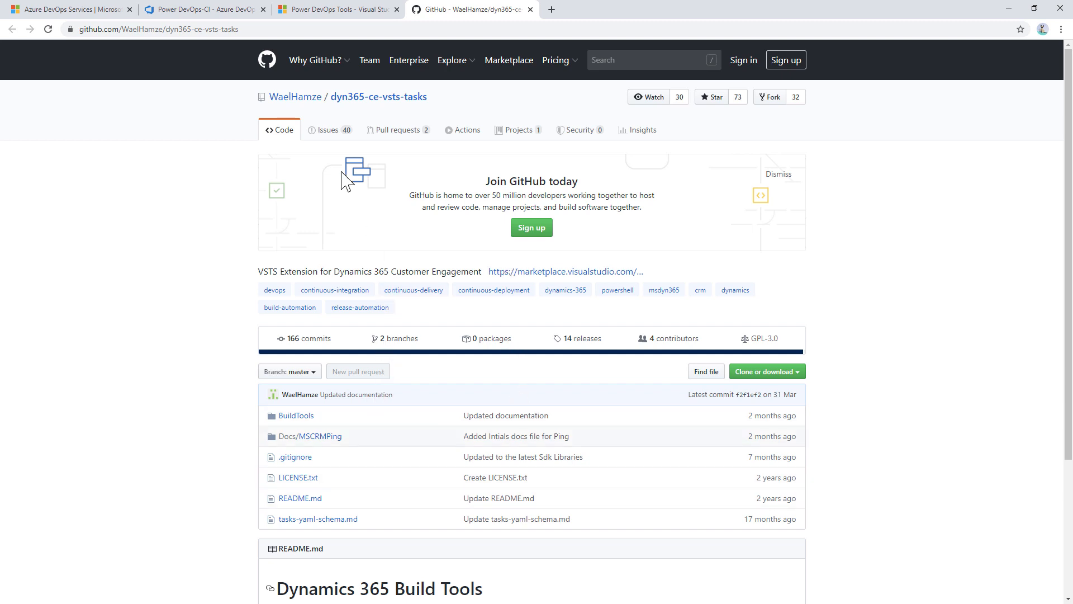
{"action": "left_click", "coordinate": [335, 132]}
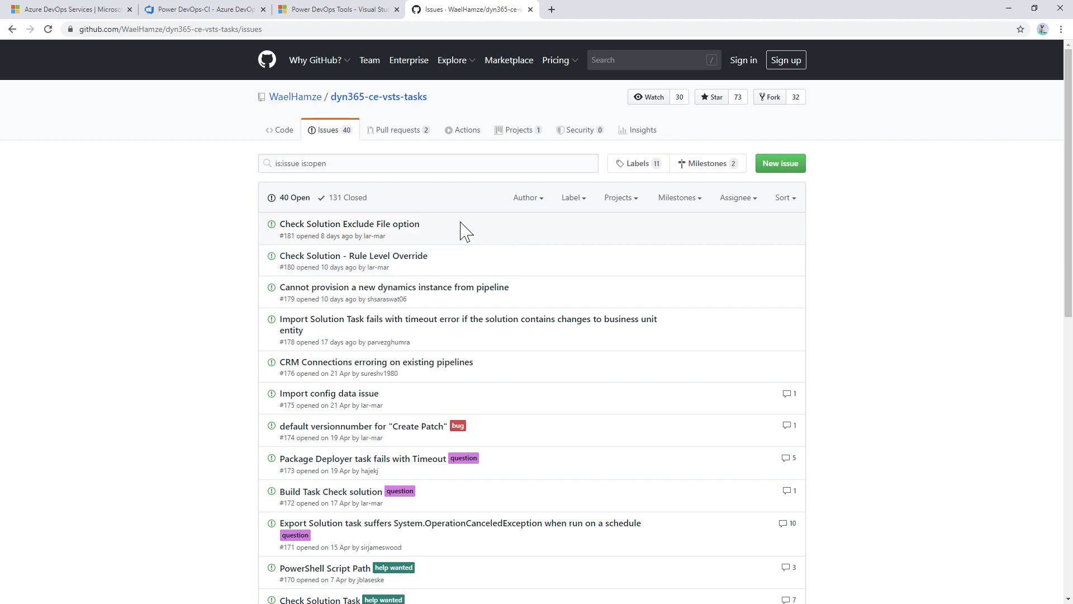
Return to the Power DevOps Tools marketplace page and review its version history from 8.0.x through 9.15.x.
{"action": "left_click", "coordinate": [360, 16]}
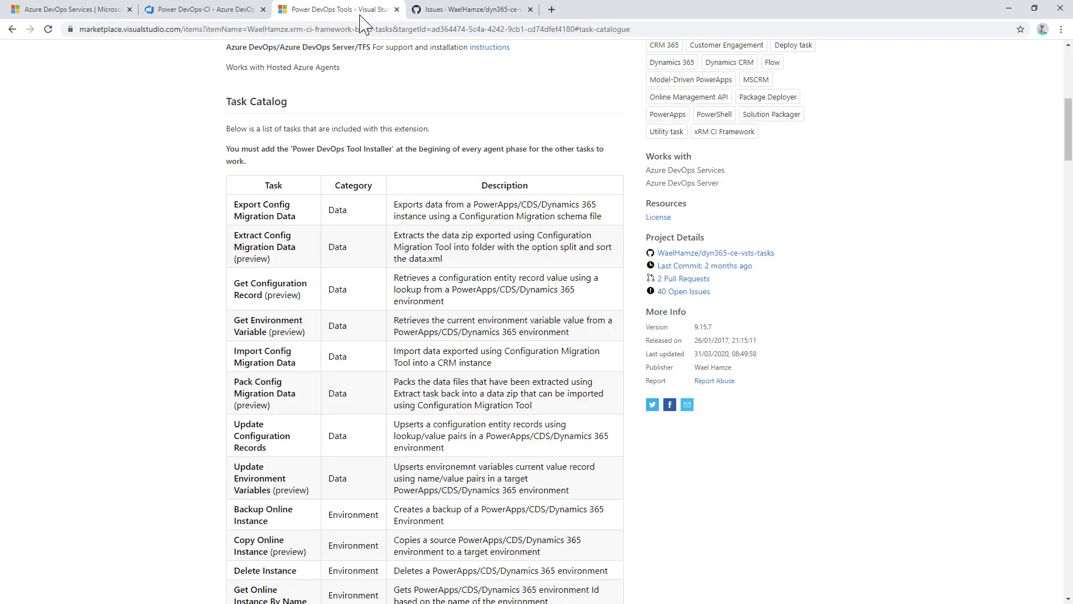
{"action": "scroll", "coordinate": [365, 226], "scroll_direction": "up", "scroll_amount": 6}
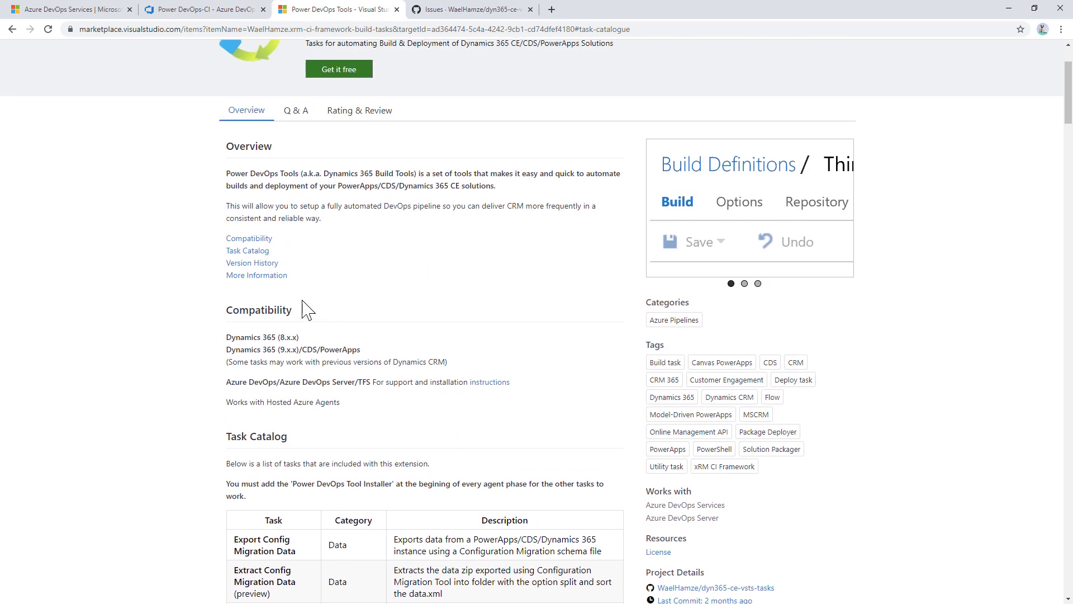
{"action": "left_click", "coordinate": [259, 265]}
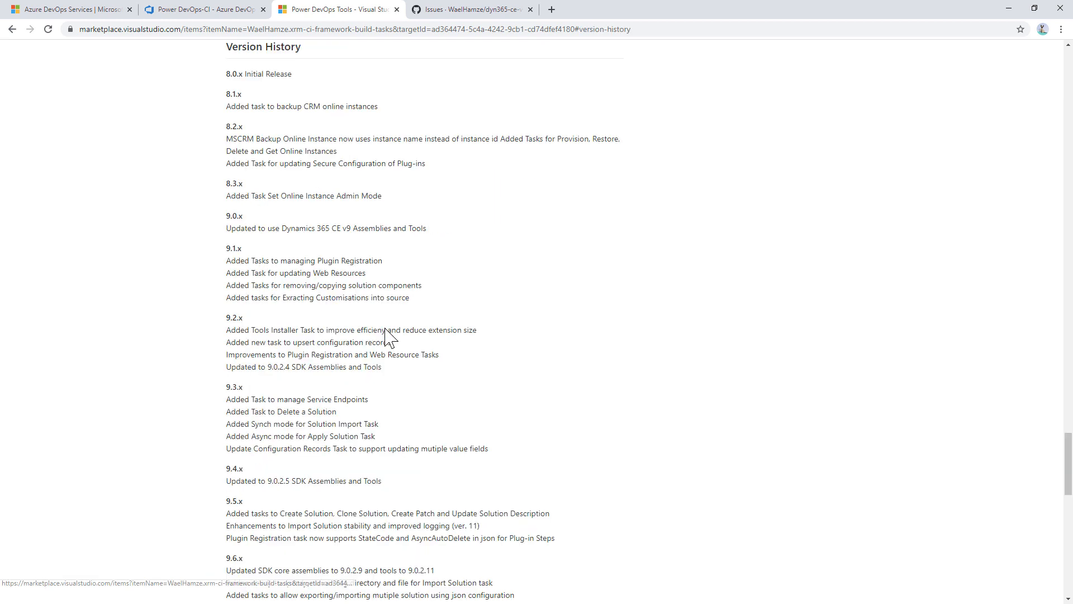
{"action": "scroll", "coordinate": [425, 450], "scroll_direction": "down", "scroll_amount": 9}
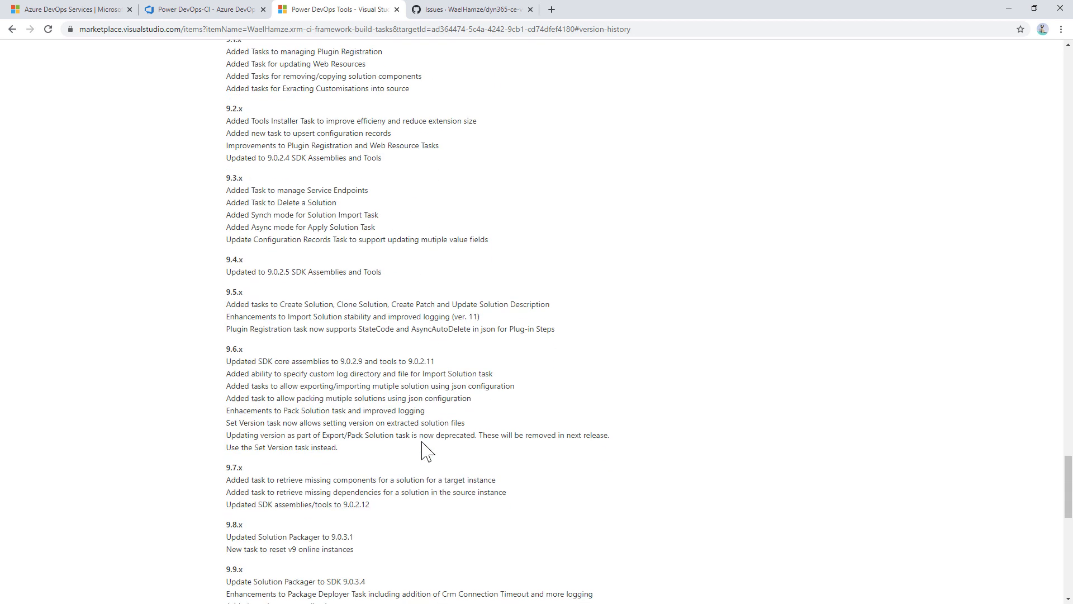
{"action": "scroll", "coordinate": [423, 443], "scroll_direction": "down", "scroll_amount": 8}
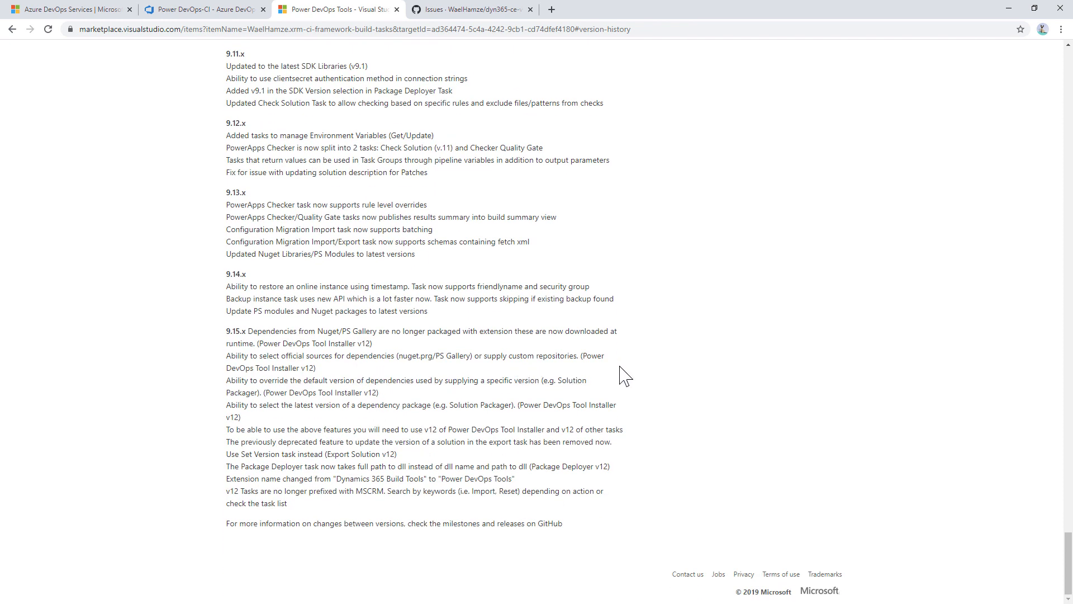
{"action": "scroll", "coordinate": [625, 376], "scroll_direction": "up", "scroll_amount": 20}
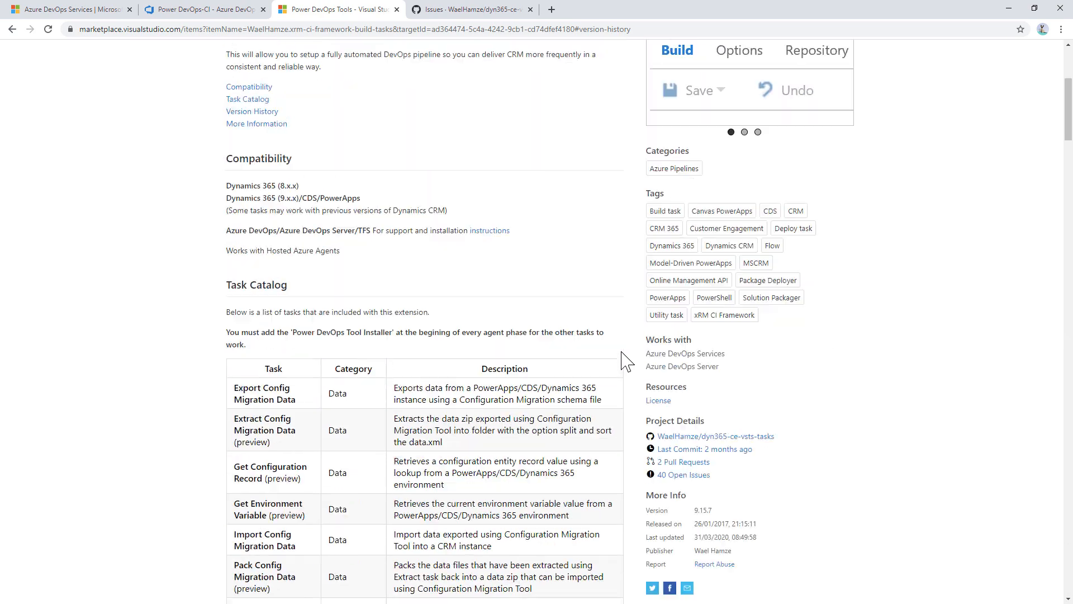
{"action": "scroll", "coordinate": [625, 362], "scroll_direction": "up", "scroll_amount": 5}
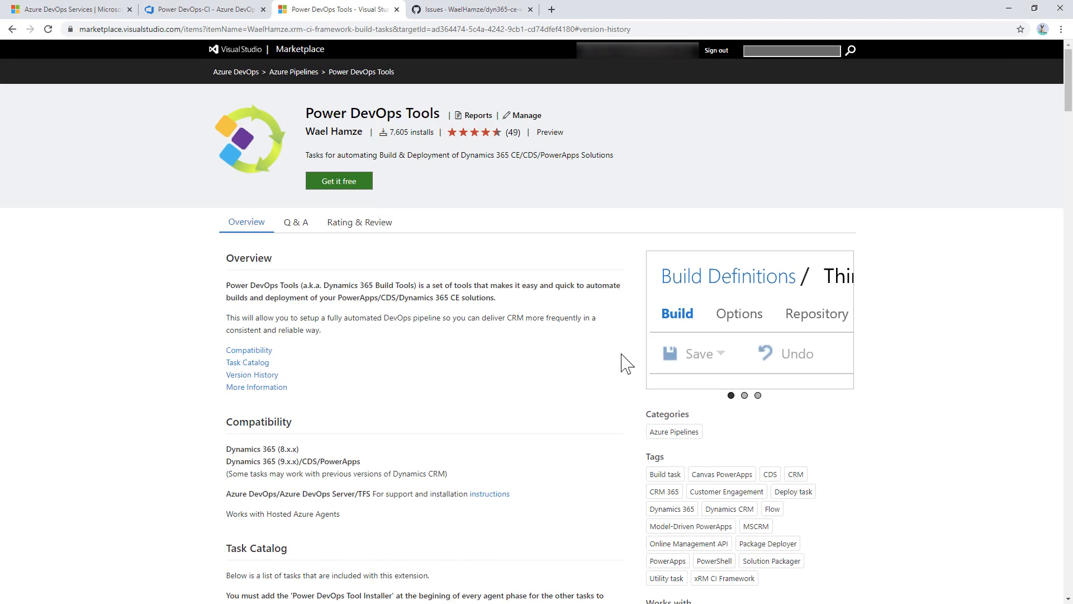
Install the free Power DevOps Tools extension in the cdsdevops organization and return to the DevOpsDemo pipeline.
{"action": "left_click", "coordinate": [344, 183]}
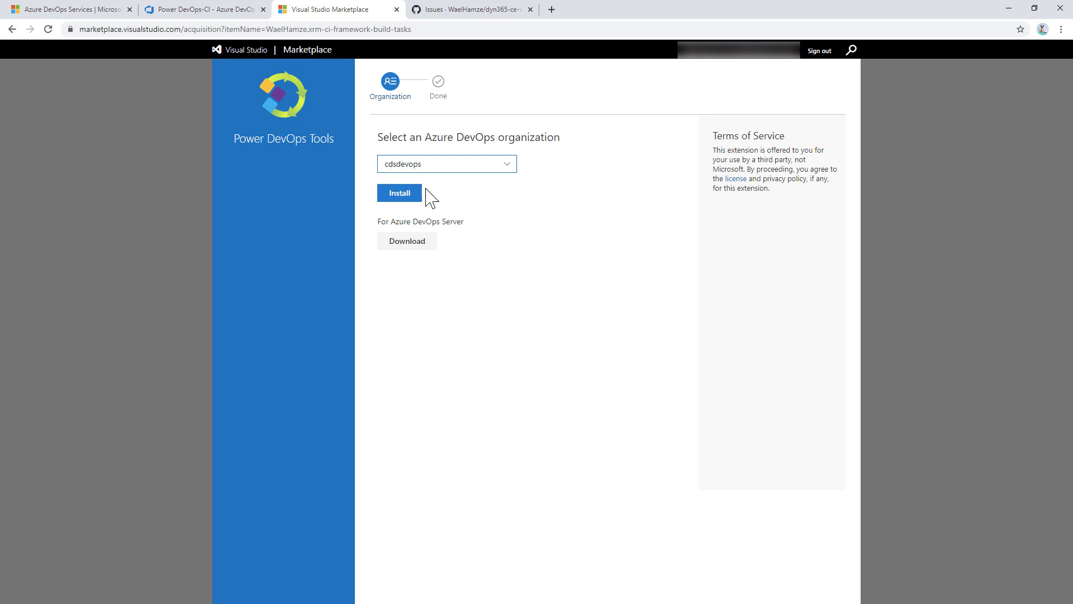
{"action": "left_click", "coordinate": [406, 196]}
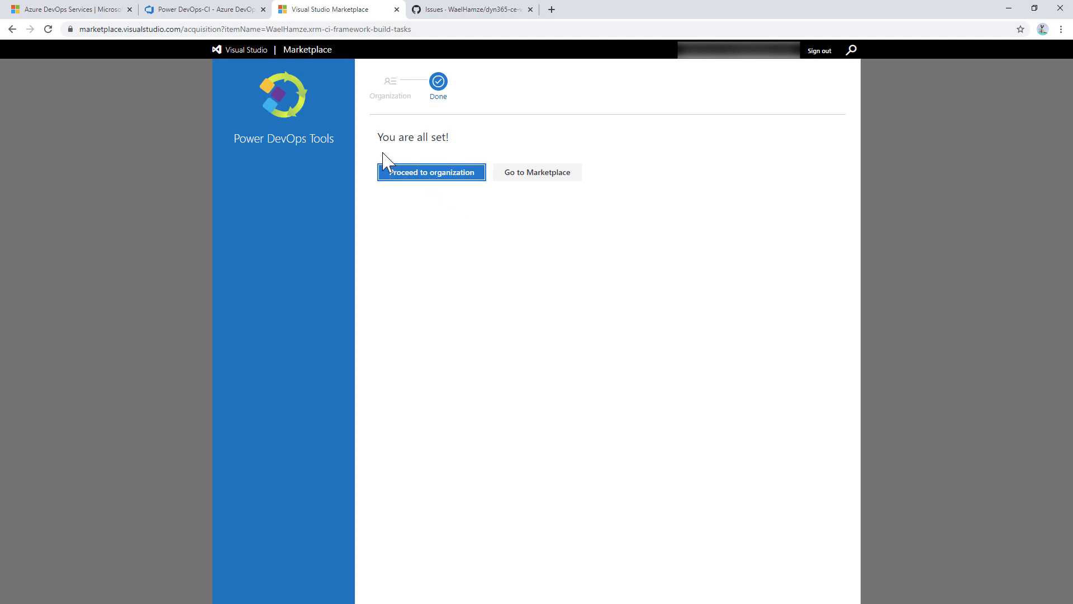
{"action": "left_click", "coordinate": [397, 10]}
{"action": "left_click", "coordinate": [210, 12]}
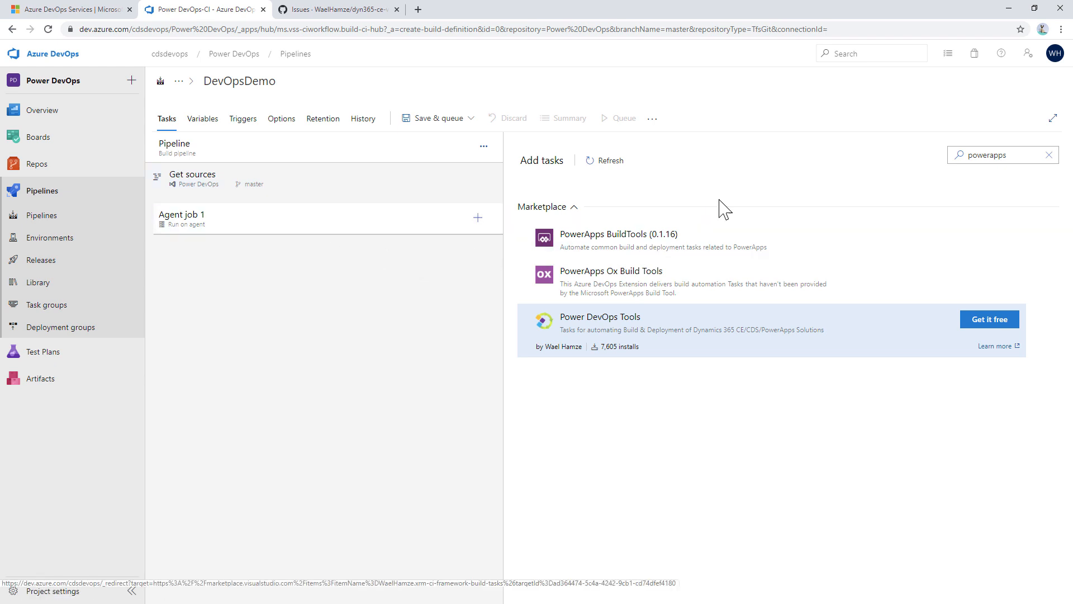
Search the tasks available for Agent job 1 for power.
{"action": "left_click", "coordinate": [428, 223]}
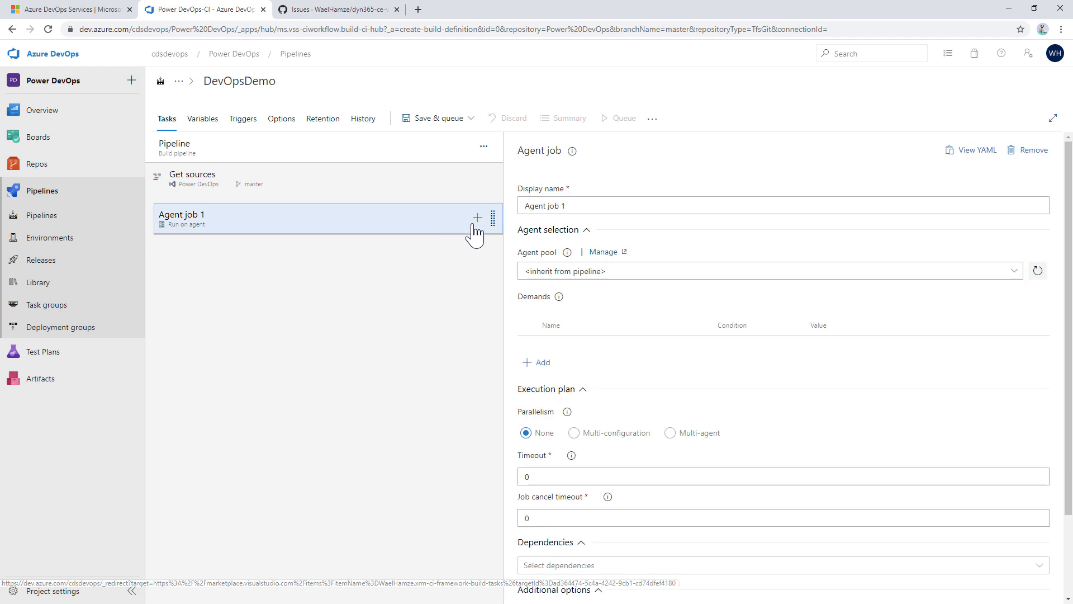
{"action": "left_click", "coordinate": [478, 218]}
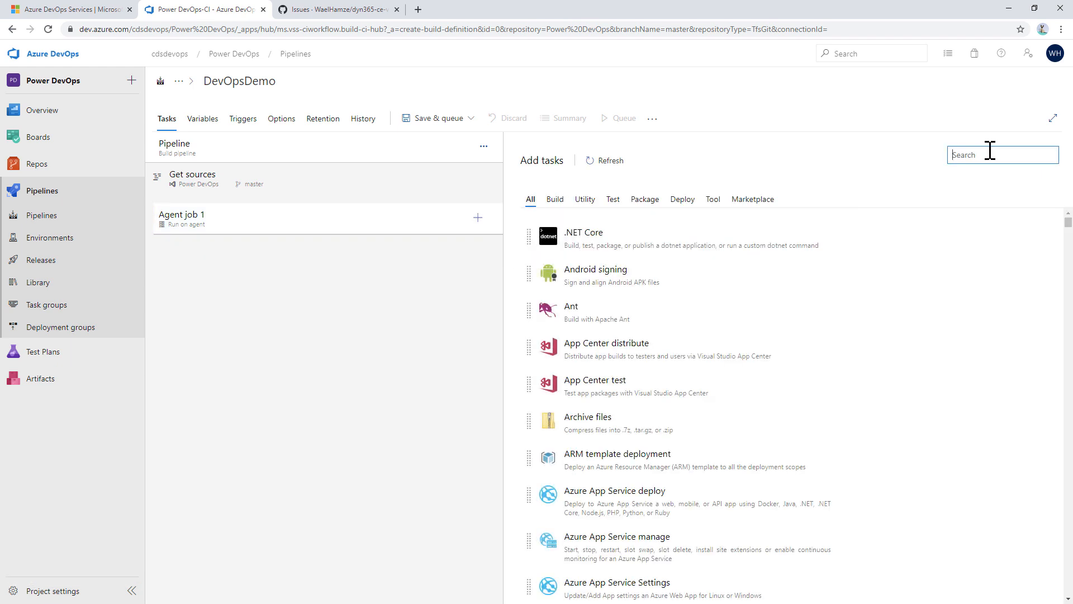
{"action": "type", "text": "power"}
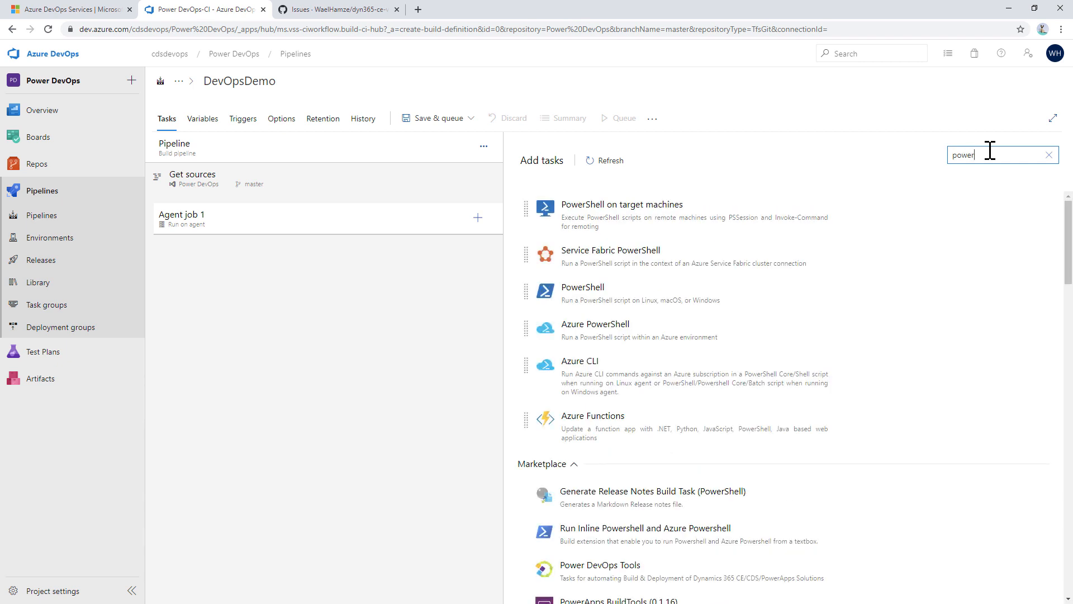
Save the DevOpsDemo build pipeline in the root folder without queuing it, and reload the pipeline page.
{"action": "left_click", "coordinate": [459, 124]}
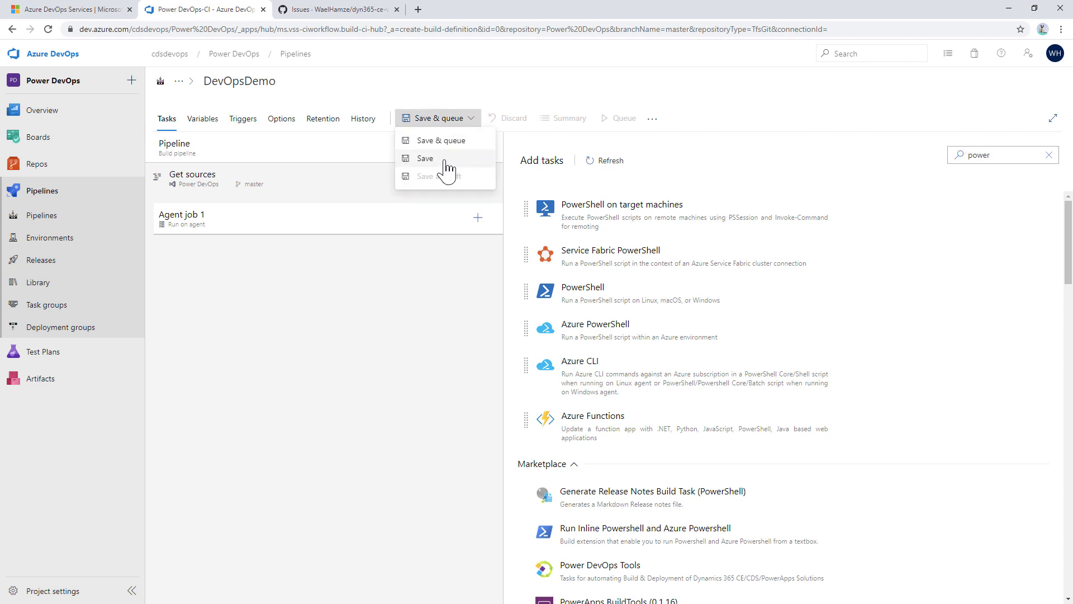
{"action": "left_click", "coordinate": [447, 161]}
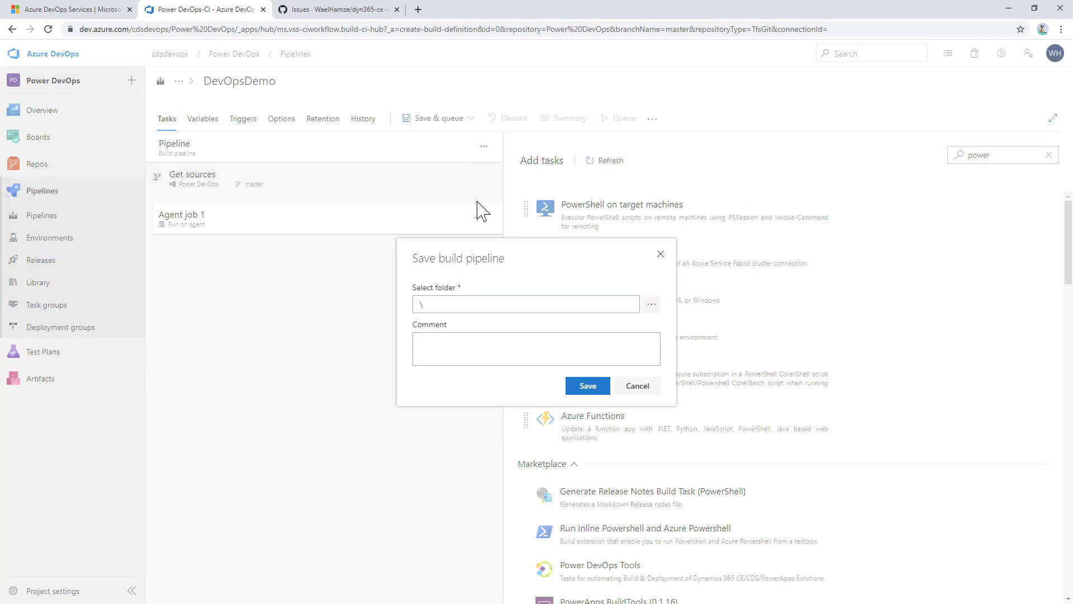
{"action": "left_click", "coordinate": [594, 390]}
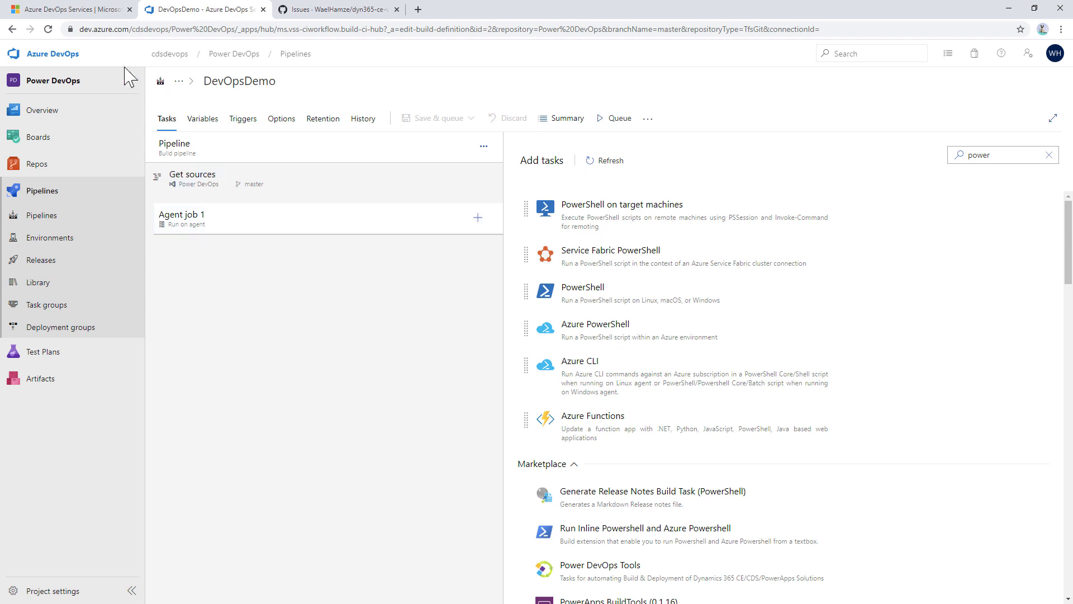
{"action": "left_click", "coordinate": [48, 30]}
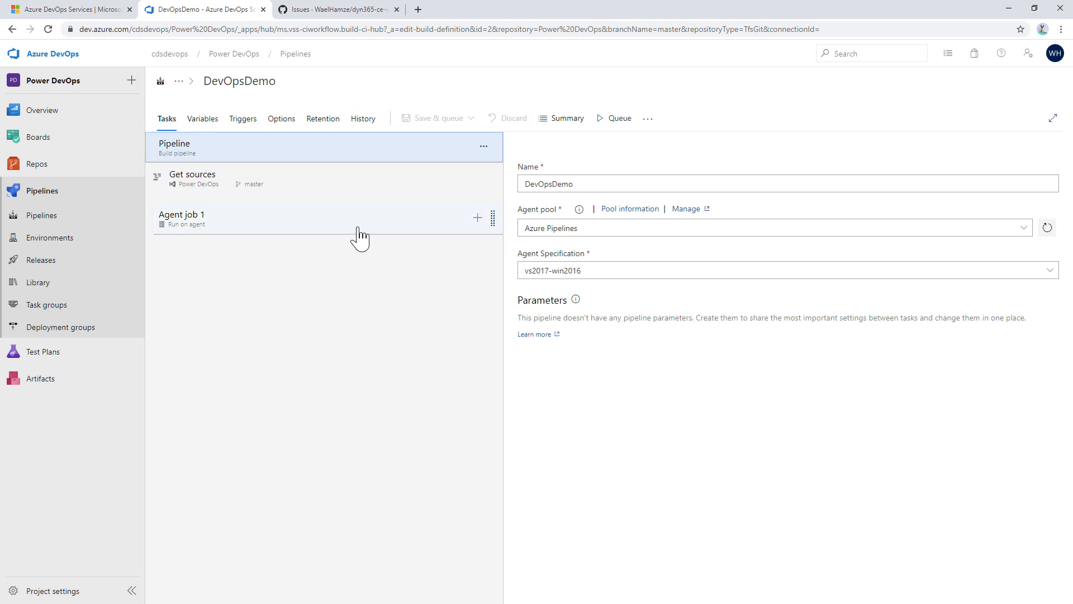
Search the tasks available for Agent job 1 for solution.
{"action": "left_click", "coordinate": [362, 230]}
{"action": "left_click", "coordinate": [477, 218]}
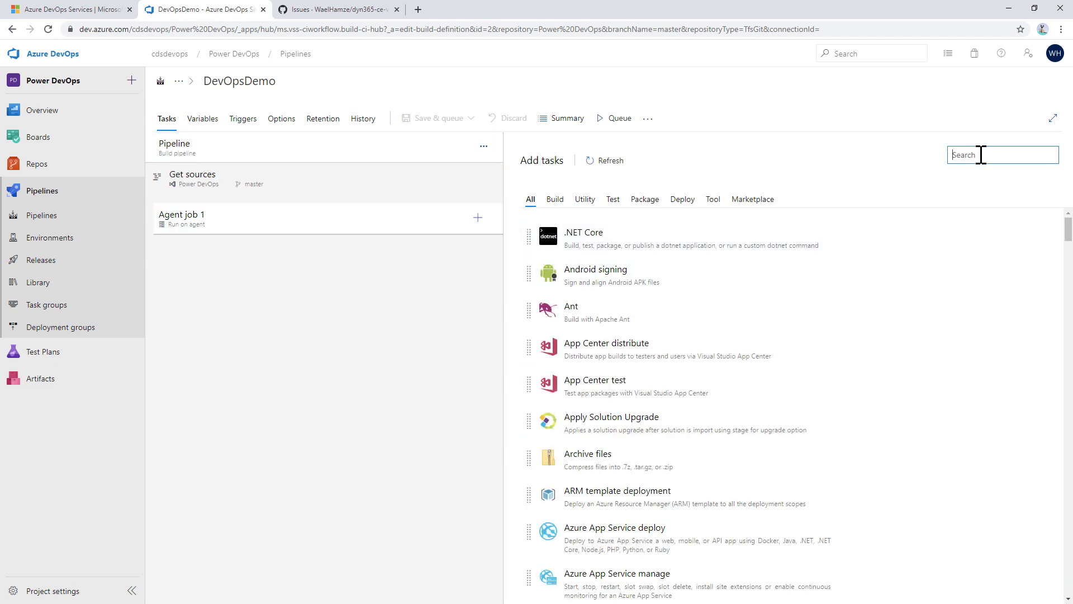
{"action": "type", "text": "solution"}
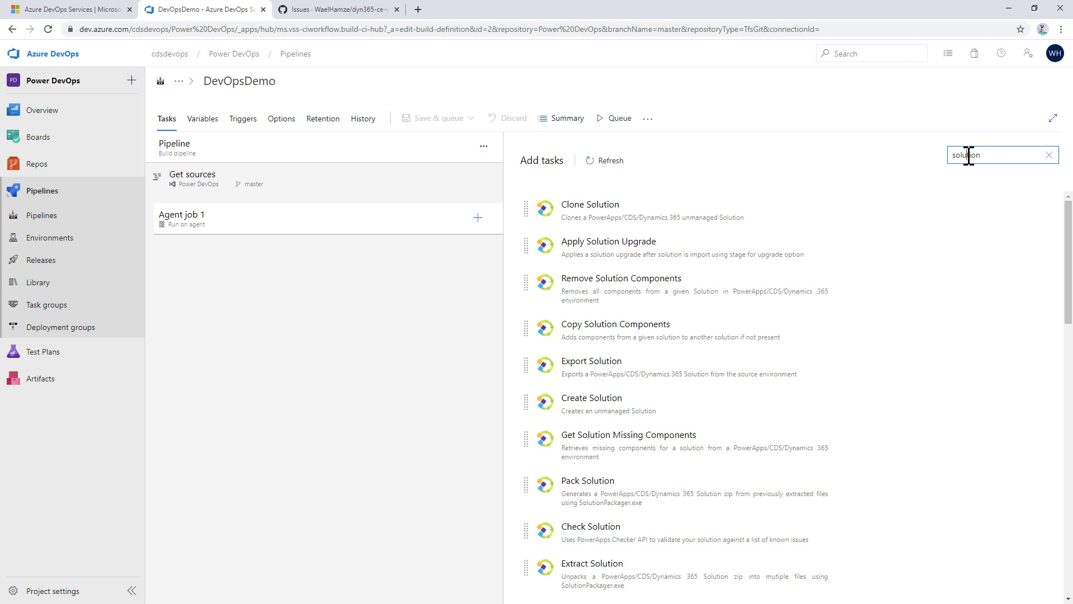
Find the Ping Environment task by searching for ping and add it to Agent job 1.
{"action": "double_click", "coordinate": [969, 155]}
{"action": "type", "text": "ping"}
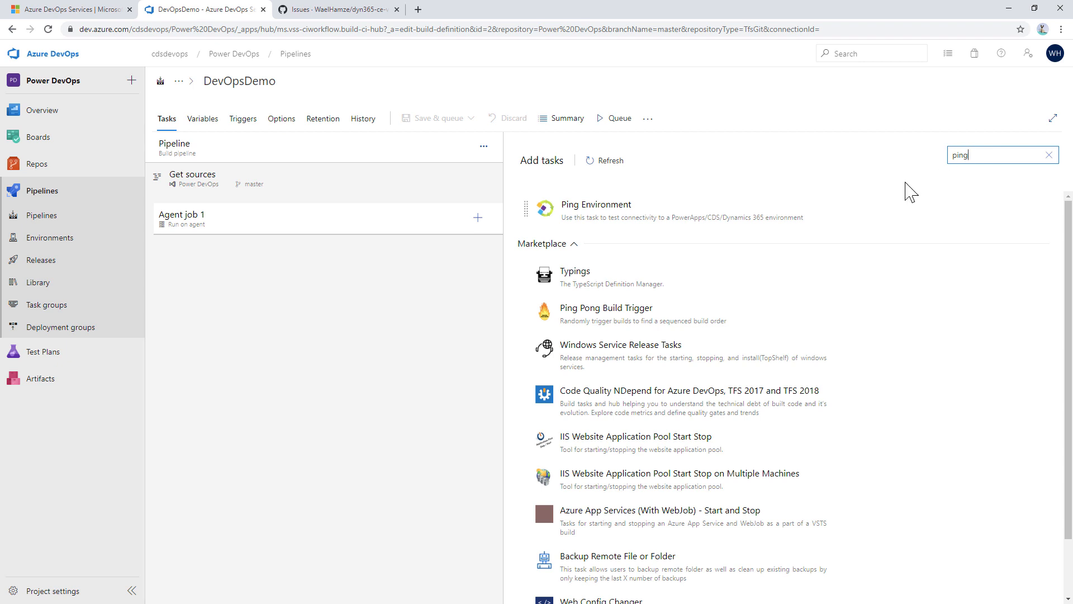
{"action": "mouse_move", "coordinate": [757, 221]}
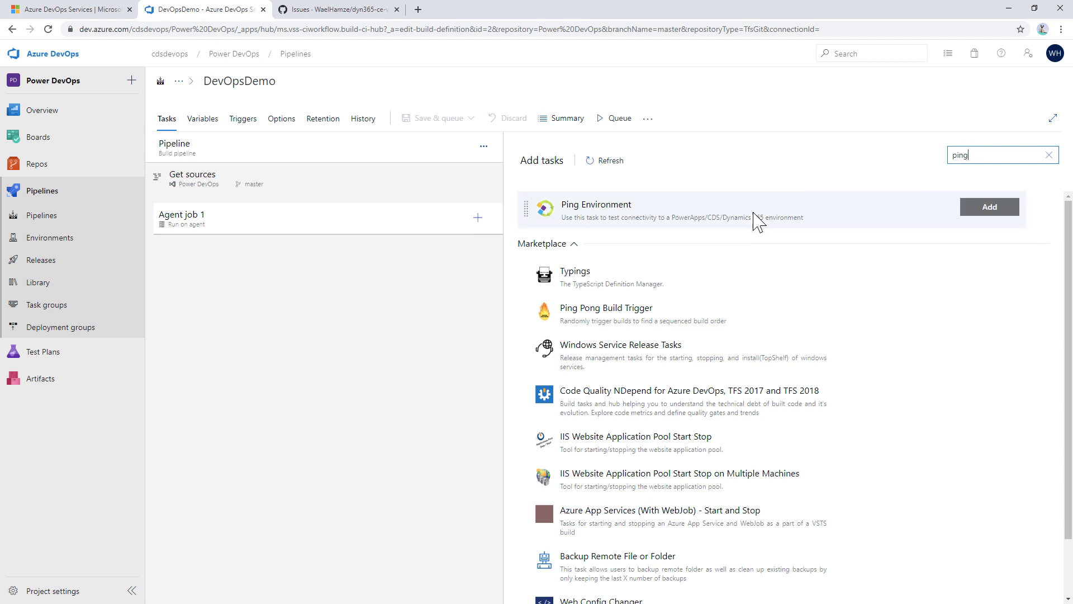
{"action": "left_click", "coordinate": [712, 210]}
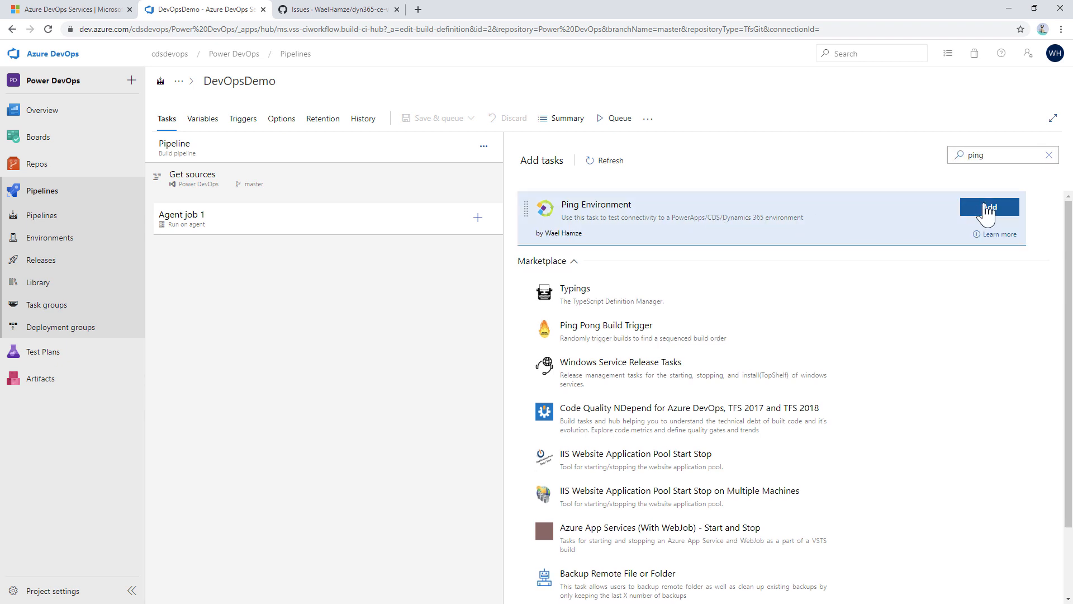
{"action": "left_click", "coordinate": [987, 212]}
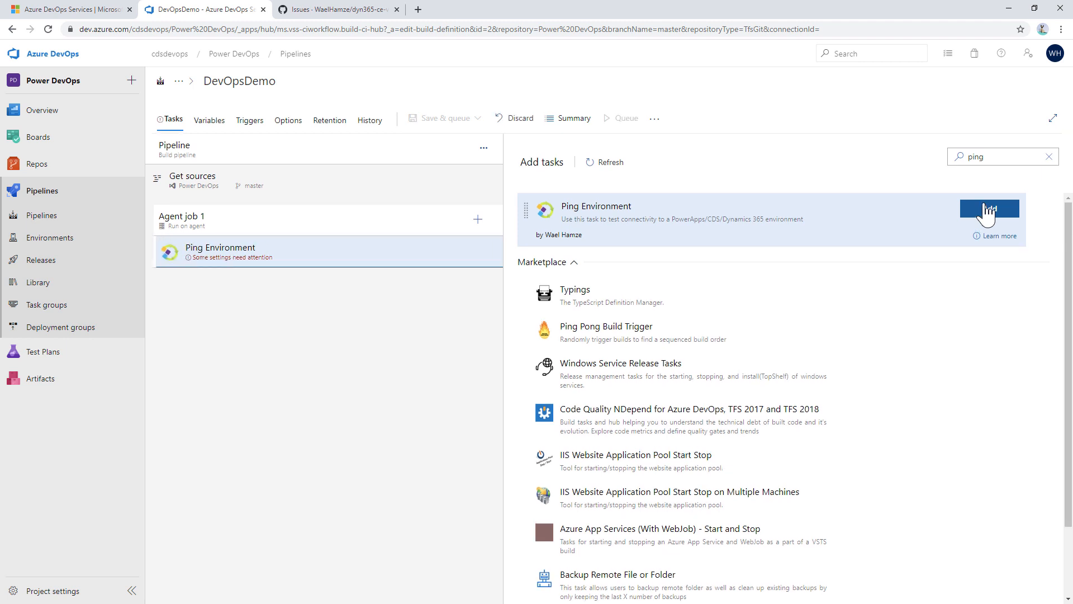
Open the Ping Environment task's settings and examine the connection string parameters in the linked format documentation.
{"action": "left_click", "coordinate": [408, 257]}
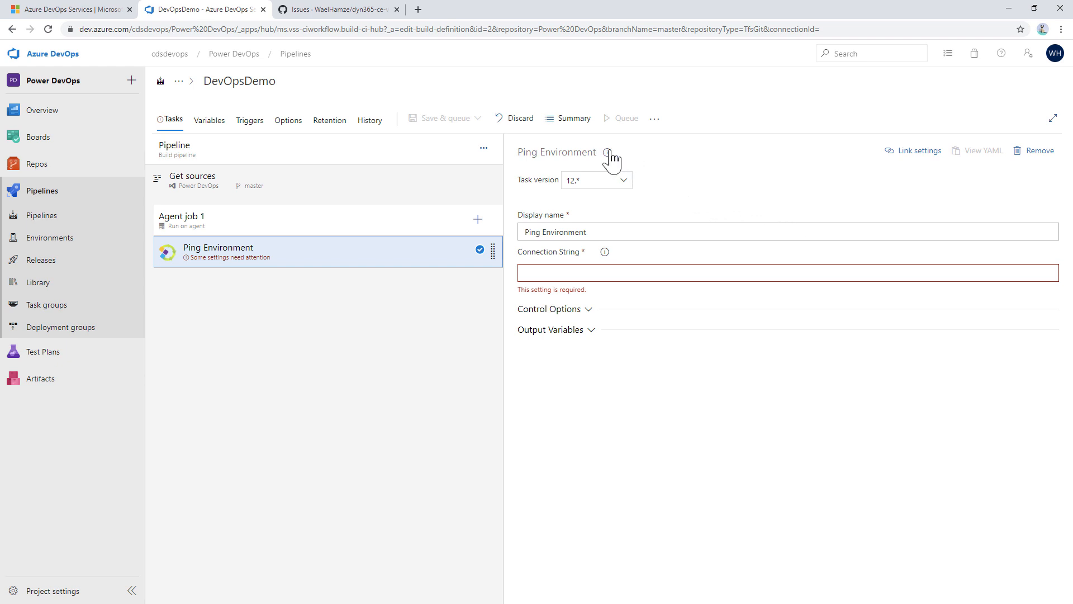
{"action": "mouse_move", "coordinate": [610, 154]}
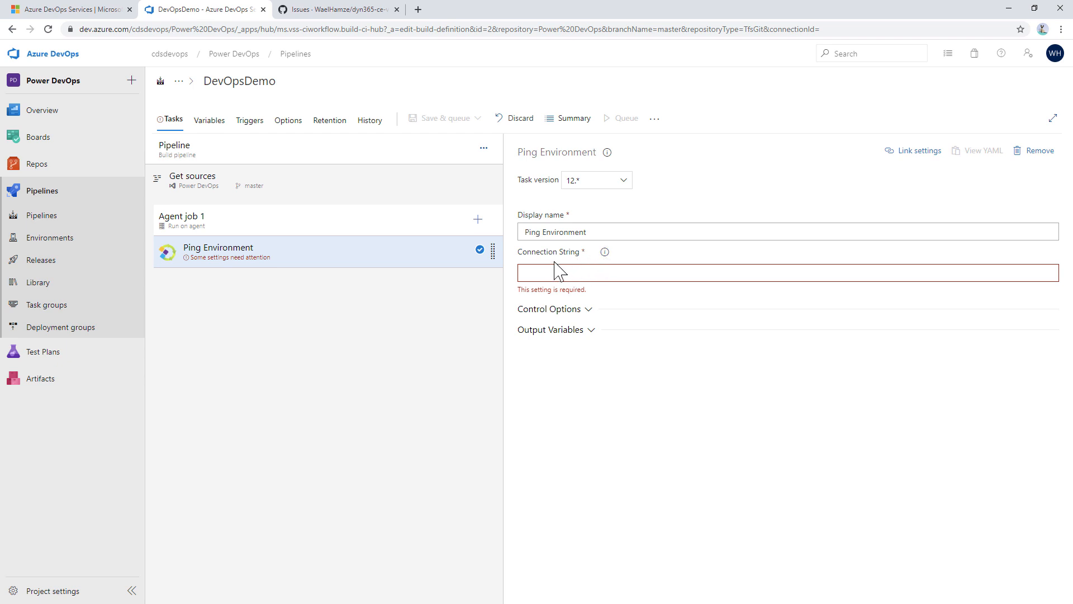
{"action": "left_click", "coordinate": [605, 252]}
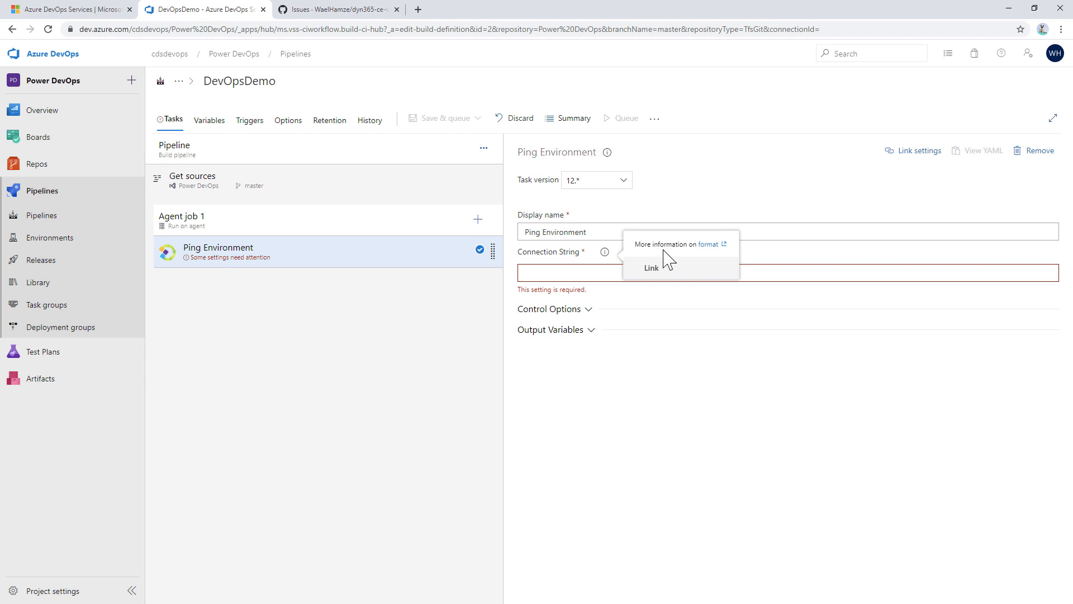
{"action": "left_click", "coordinate": [709, 246]}
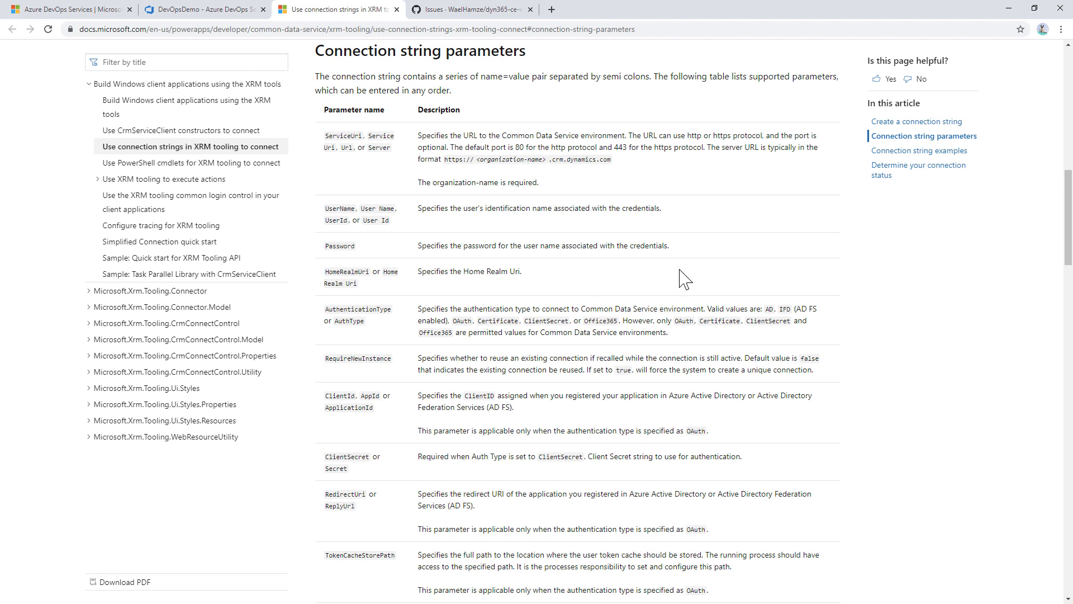
{"action": "scroll", "coordinate": [683, 278], "scroll_direction": "down", "scroll_amount": 4}
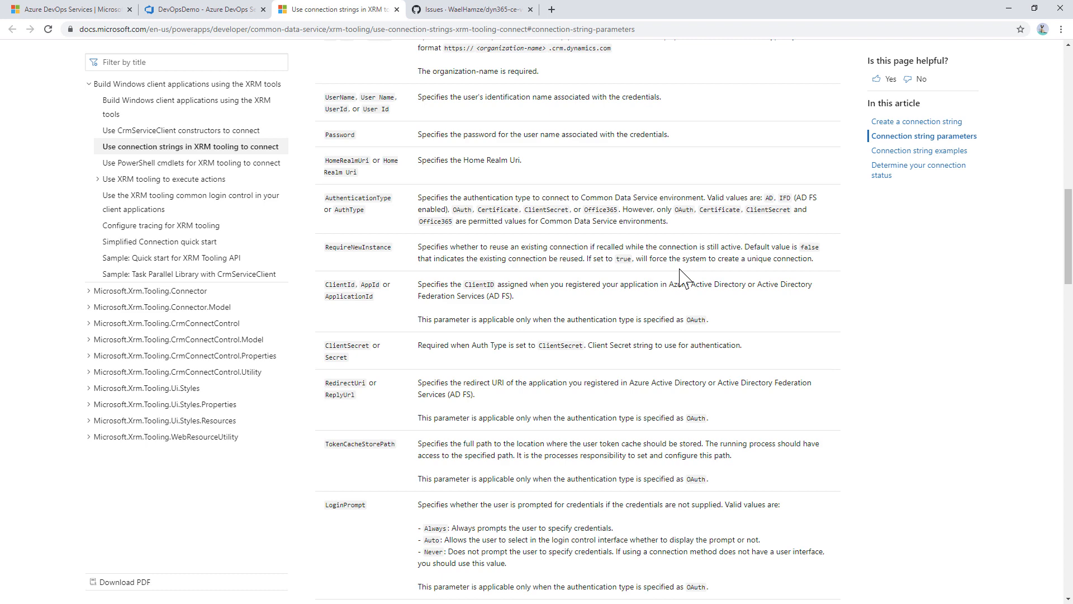
{"action": "scroll", "coordinate": [551, 327], "scroll_direction": "down", "scroll_amount": 8}
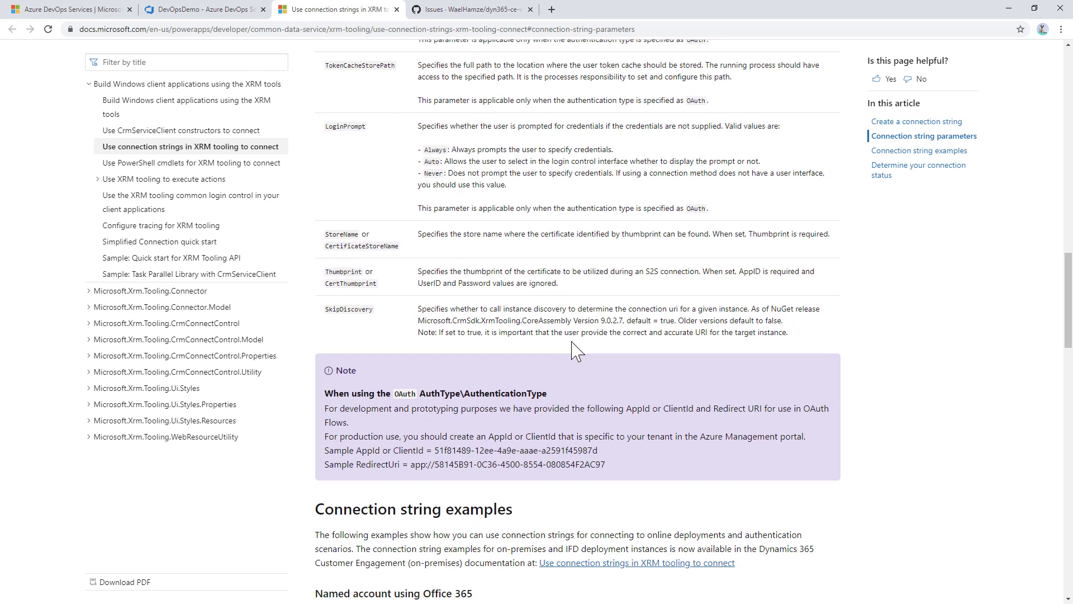
Examine the connection string examples in the XRM tooling documentation, including the named Office 365 account, and return to the DevOpsDemo pipeline.
{"action": "scroll", "coordinate": [571, 342], "scroll_direction": "down", "scroll_amount": 2}
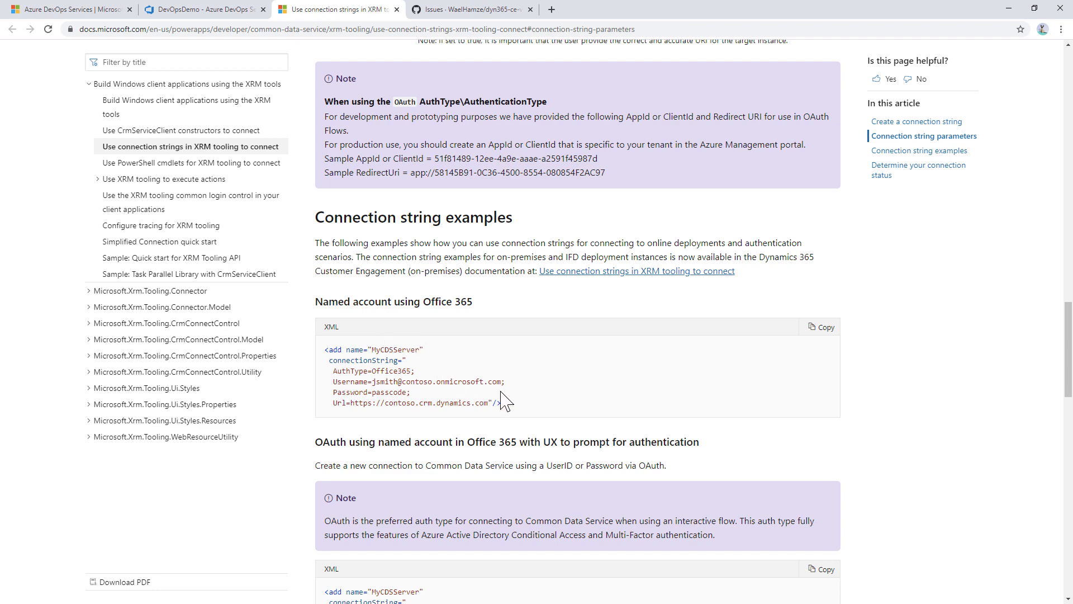
{"action": "scroll", "coordinate": [527, 393], "scroll_direction": "up", "scroll_amount": 10}
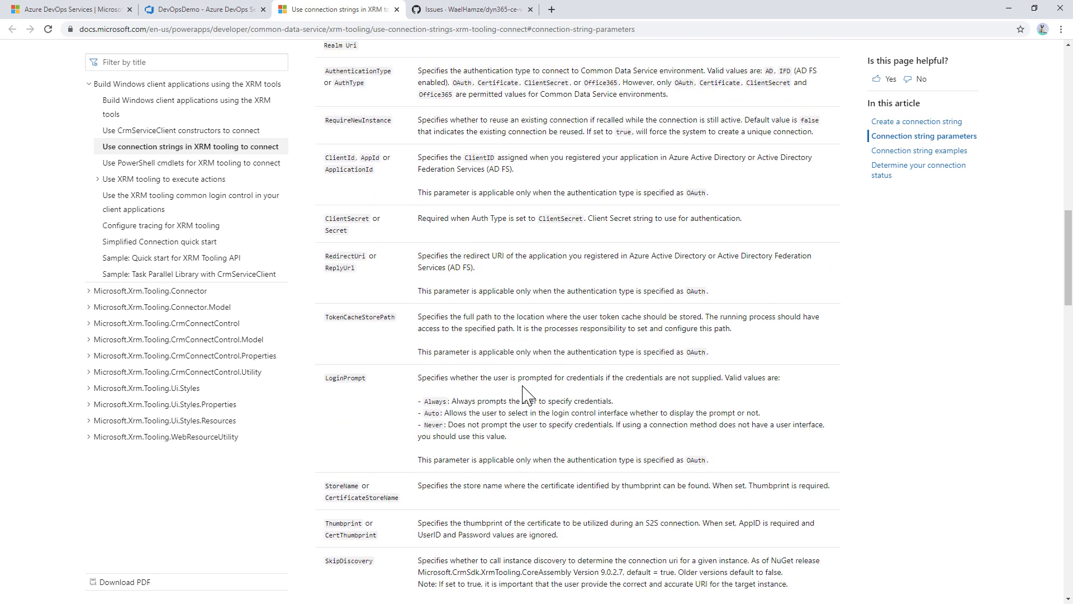
{"action": "left_click", "coordinate": [208, 11]}
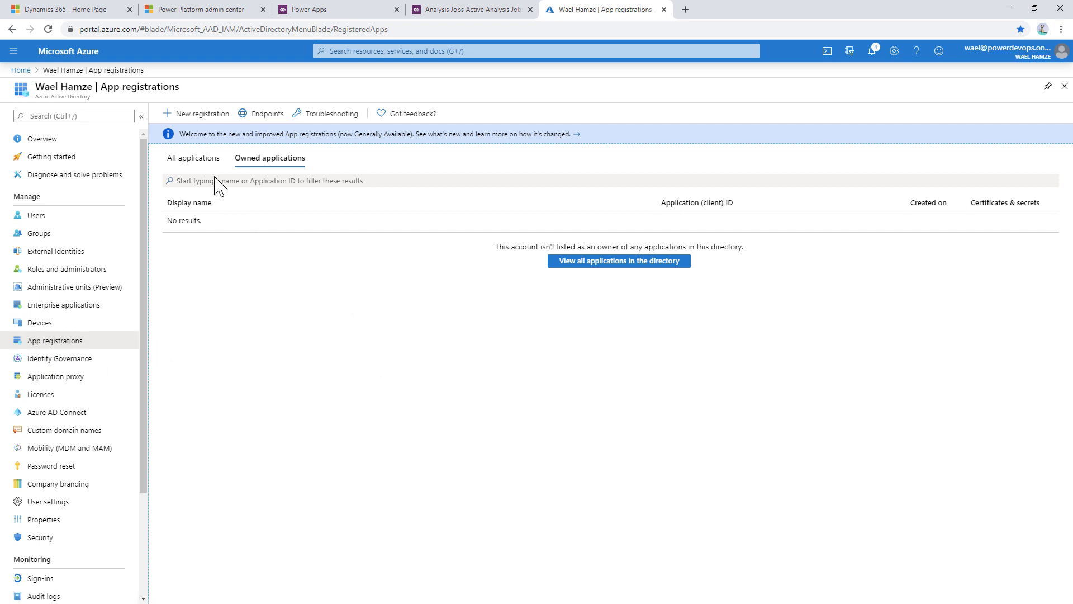
Register a single-tenant application named DevOps-Dev-Account in Azure Active Directory and copy its application (client) ID.
{"action": "left_click", "coordinate": [201, 117]}
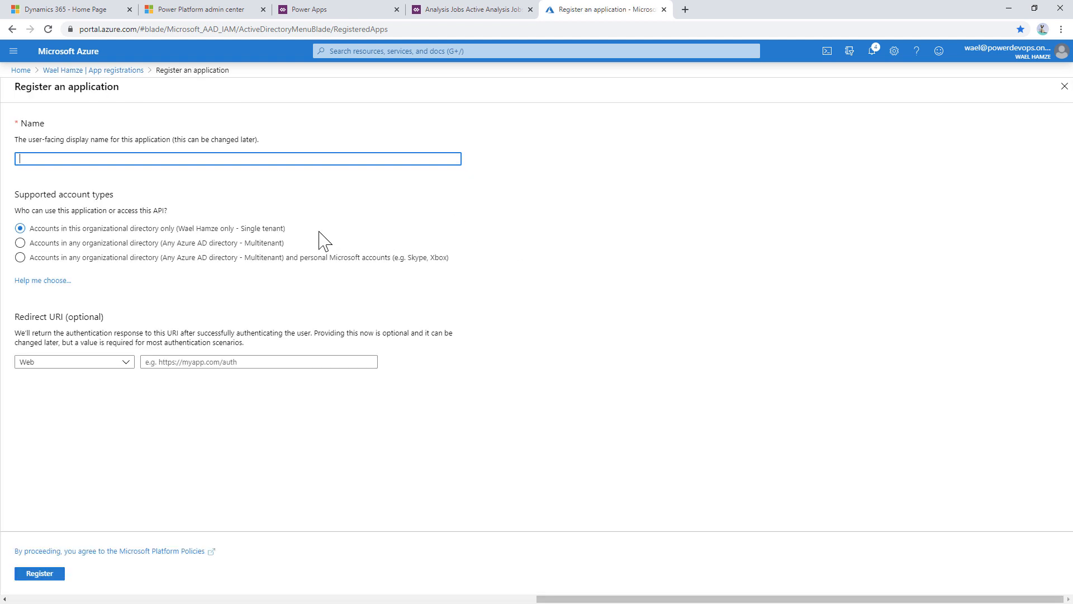
{"action": "type", "text": "DevOps-Dev-Account"}
{"action": "left_click", "coordinate": [46, 573]}
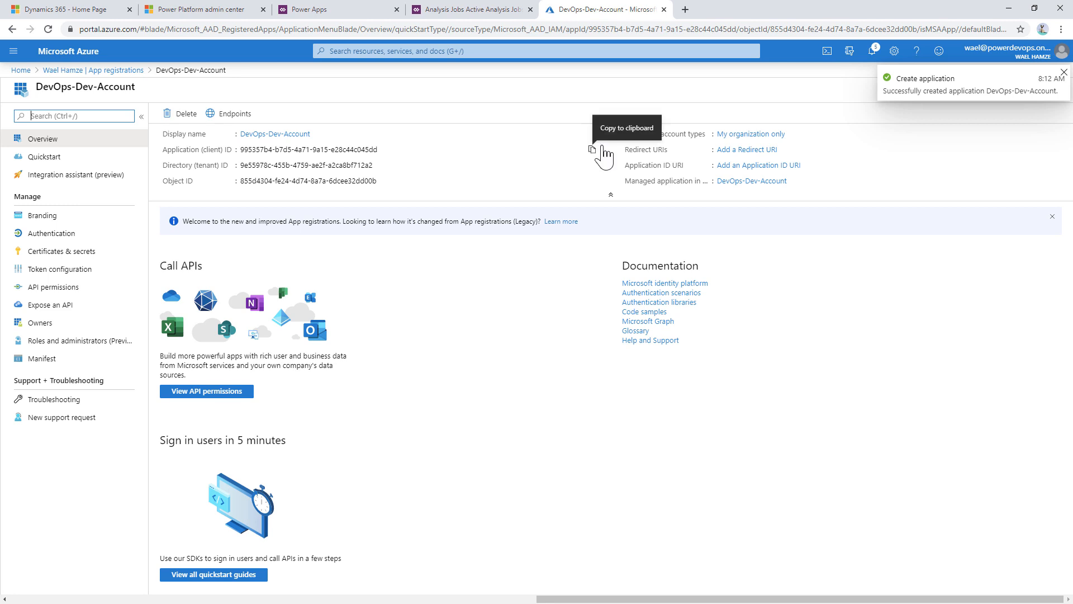
{"action": "left_click", "coordinate": [591, 149]}
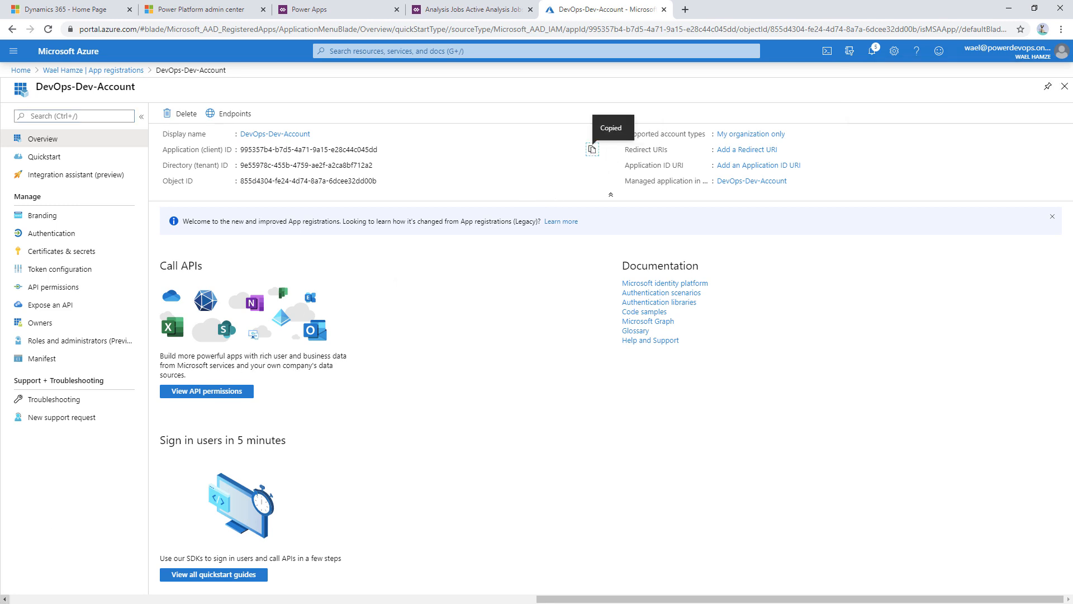
{"action": "key", "text": "alt+Tab"}
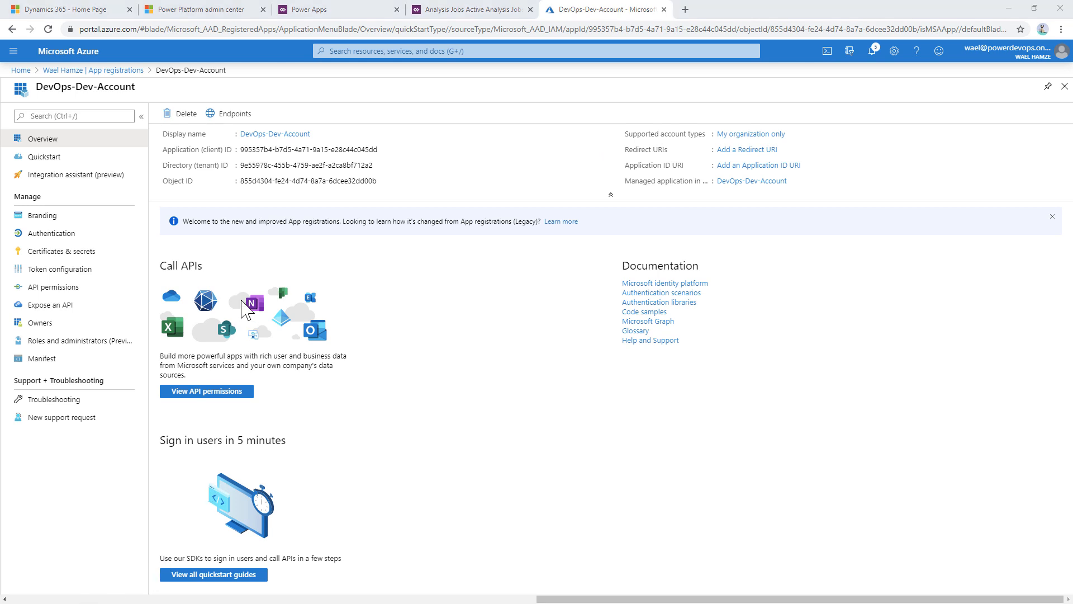
Create a client secret for DevOps-Dev-Account with the description DevOps, expiring in 1 year, and copy its value.
{"action": "left_click", "coordinate": [98, 255]}
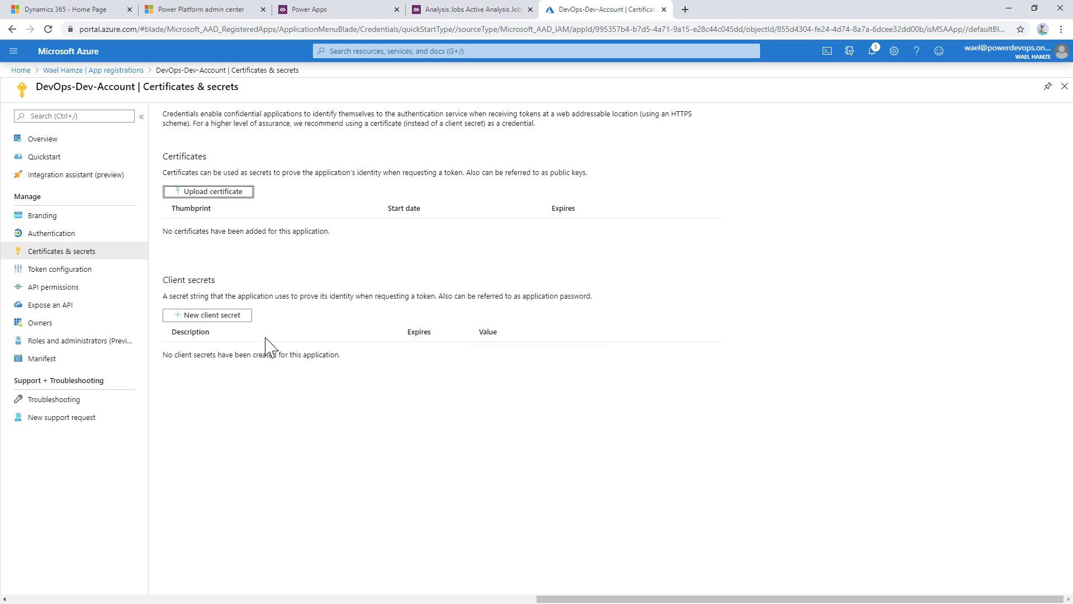
{"action": "left_click", "coordinate": [232, 317]}
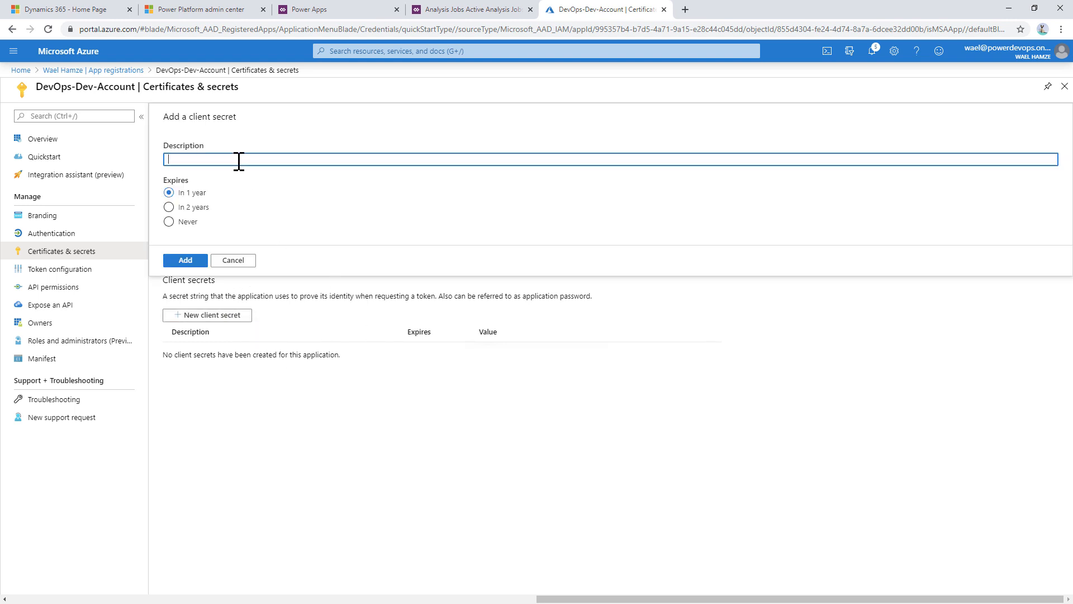
{"action": "type", "text": "DevOps"}
{"action": "left_click", "coordinate": [189, 262]}
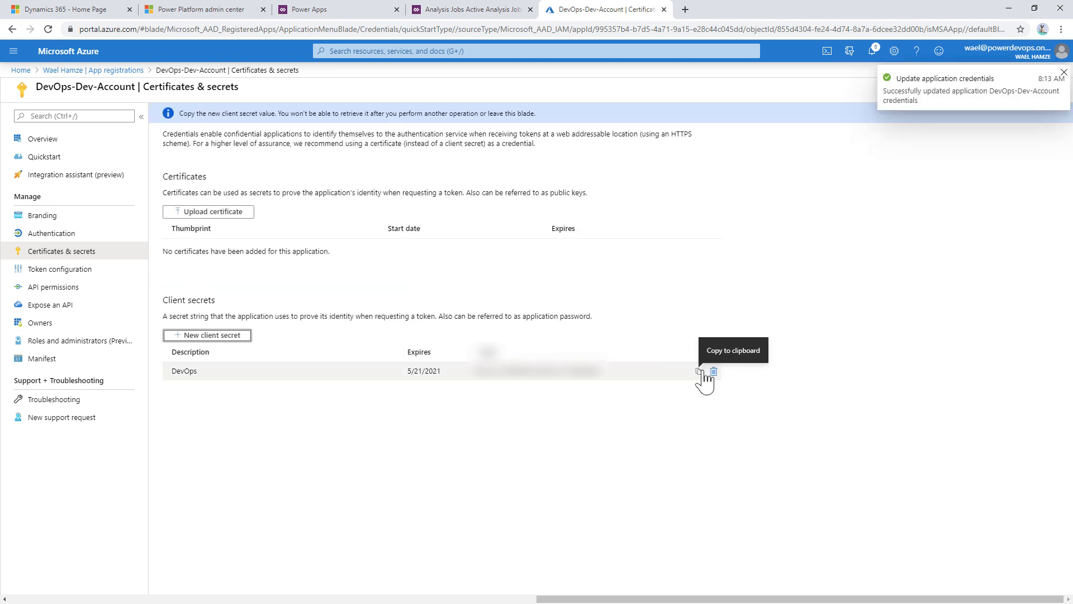
{"action": "left_click", "coordinate": [698, 372]}
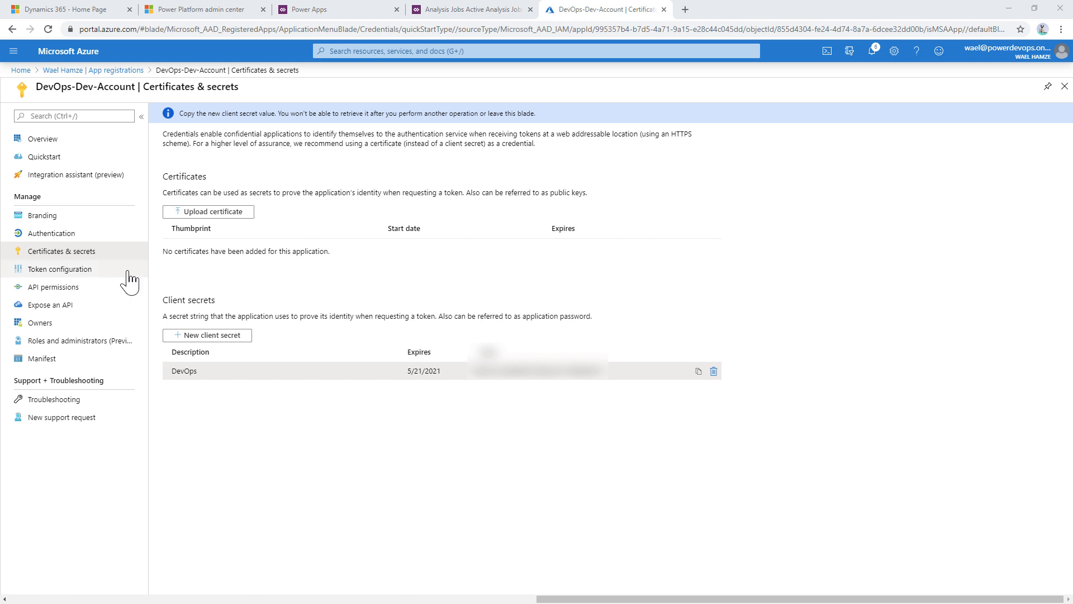
Add the delegated user_impersonation permission of the Common Data Service API to DevOps-Dev-Account.
{"action": "left_click", "coordinate": [78, 289]}
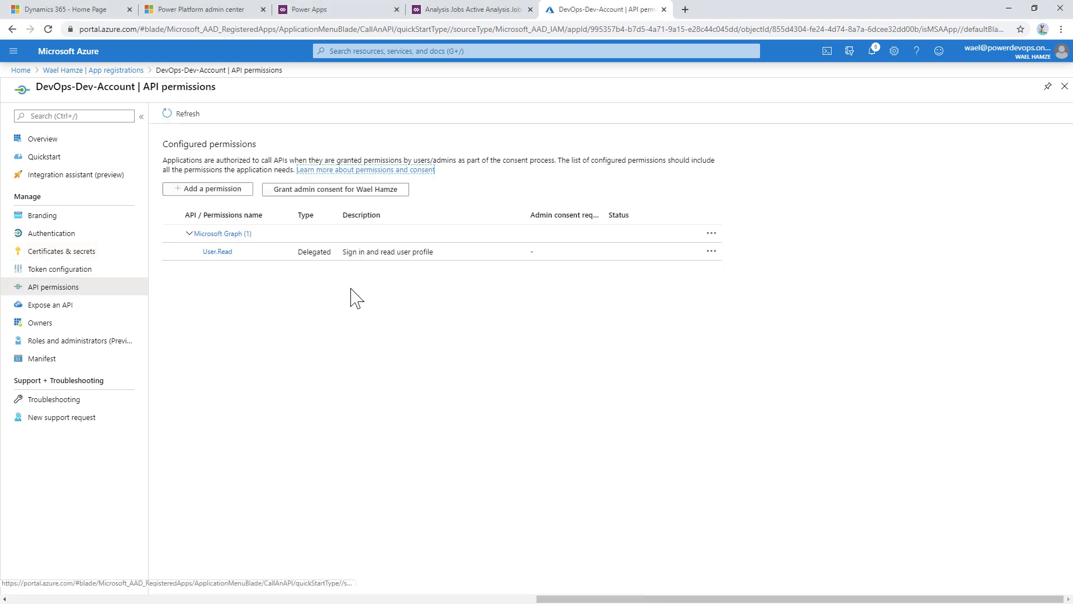
{"action": "left_click", "coordinate": [217, 190]}
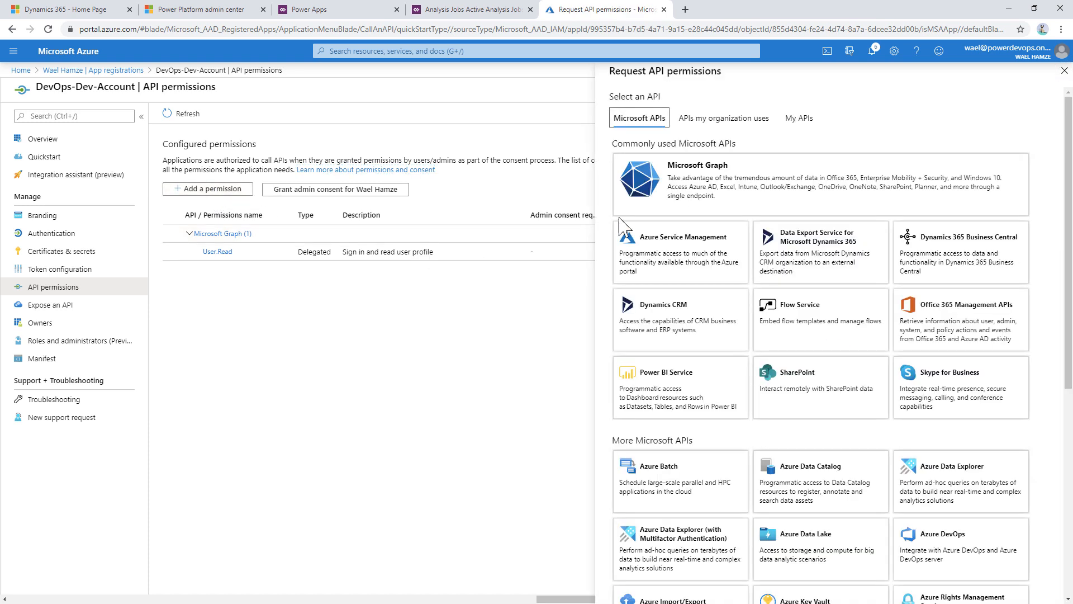
{"action": "left_click", "coordinate": [732, 123]}
{"action": "left_click", "coordinate": [712, 165]}
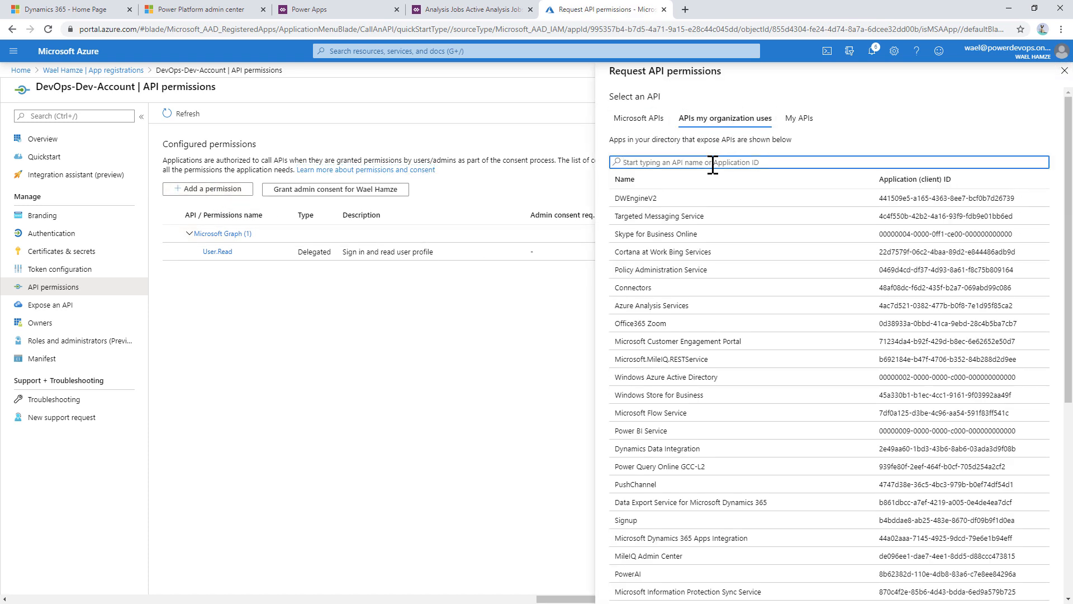
{"action": "type", "text": "common"}
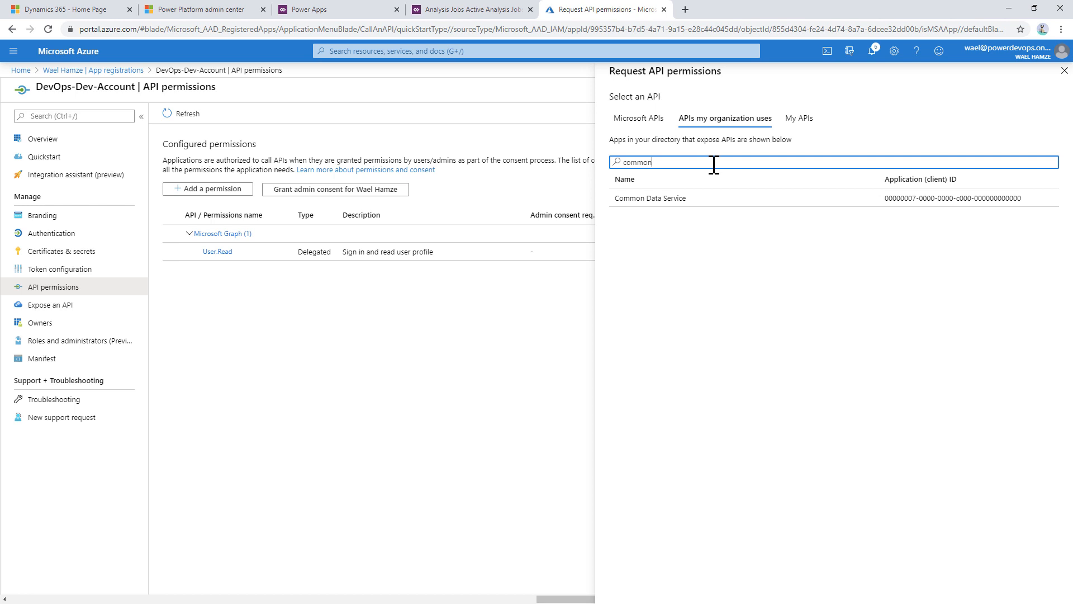
{"action": "left_click", "coordinate": [699, 202]}
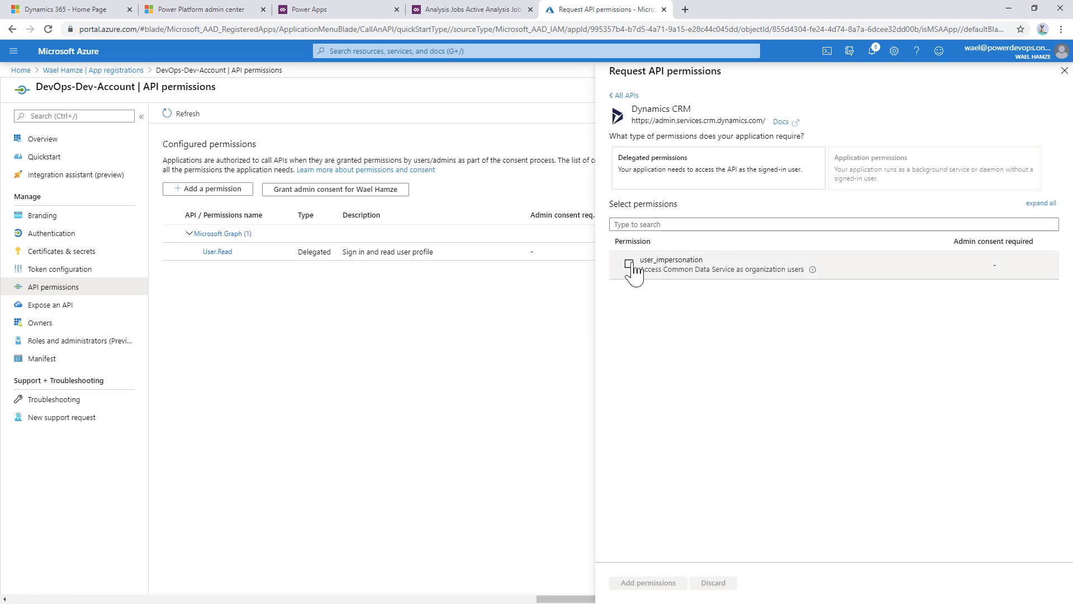
{"action": "left_click", "coordinate": [630, 264]}
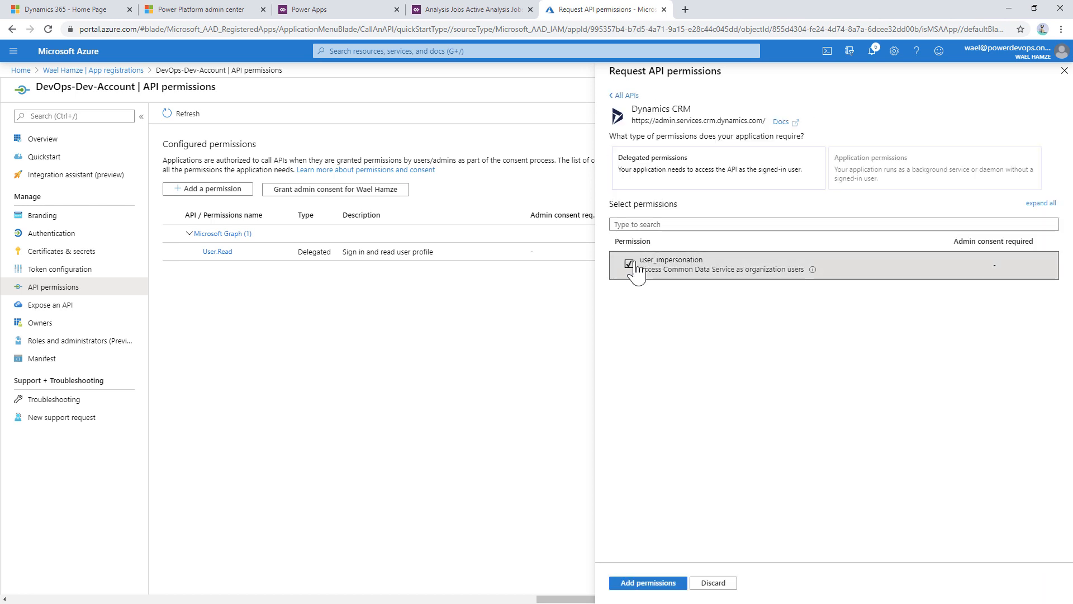
{"action": "left_click", "coordinate": [662, 583]}
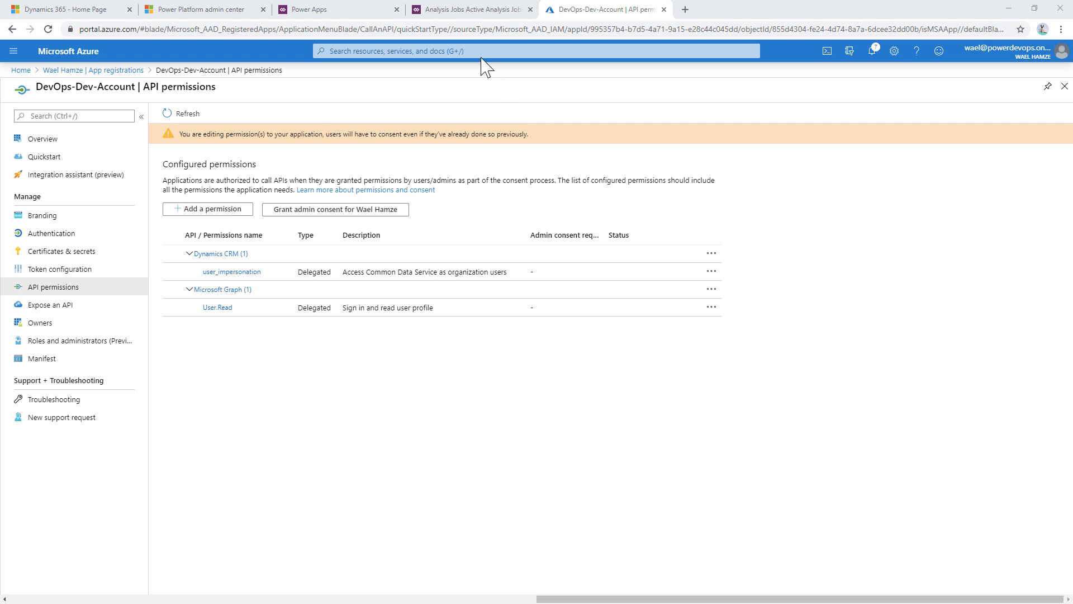
Switch to the devops-dev Dynamics 365 environment and show the Application Users view of its security users.
{"action": "left_click", "coordinate": [467, 10]}
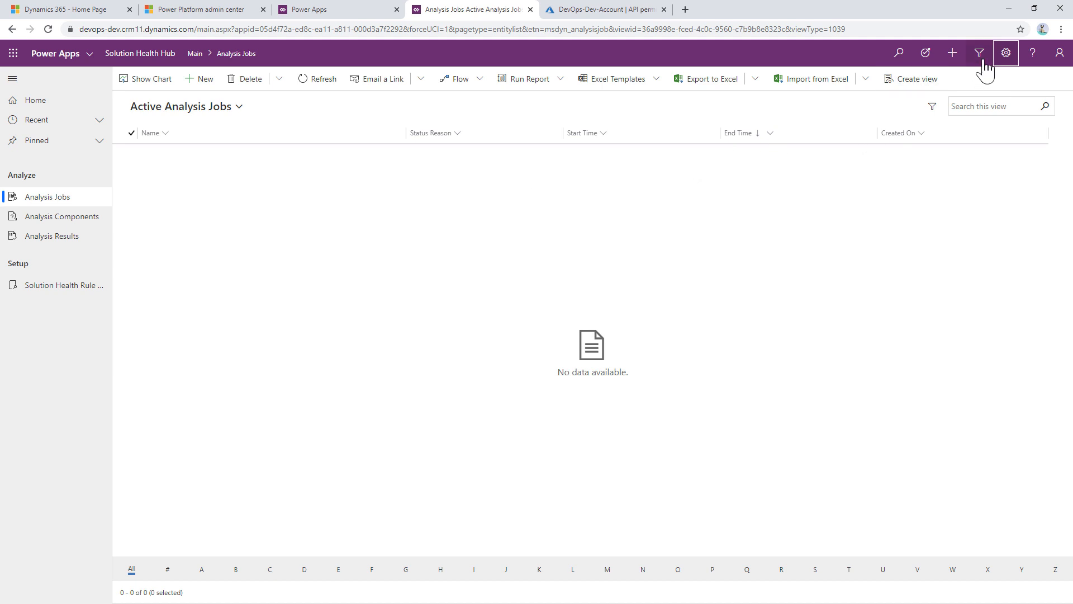
{"action": "left_click", "coordinate": [1005, 53]}
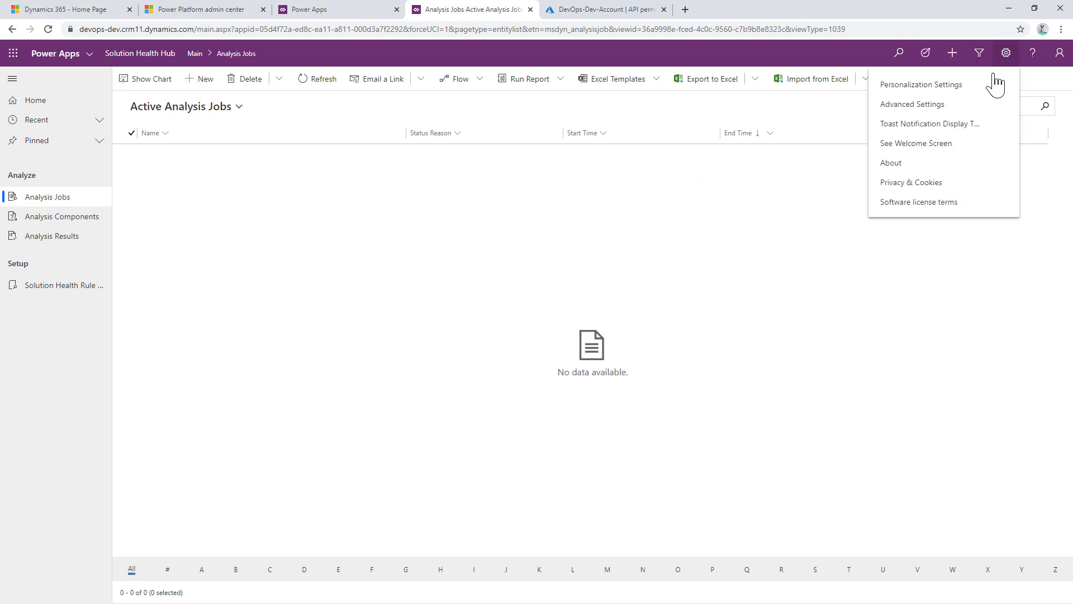
{"action": "left_click", "coordinate": [950, 110]}
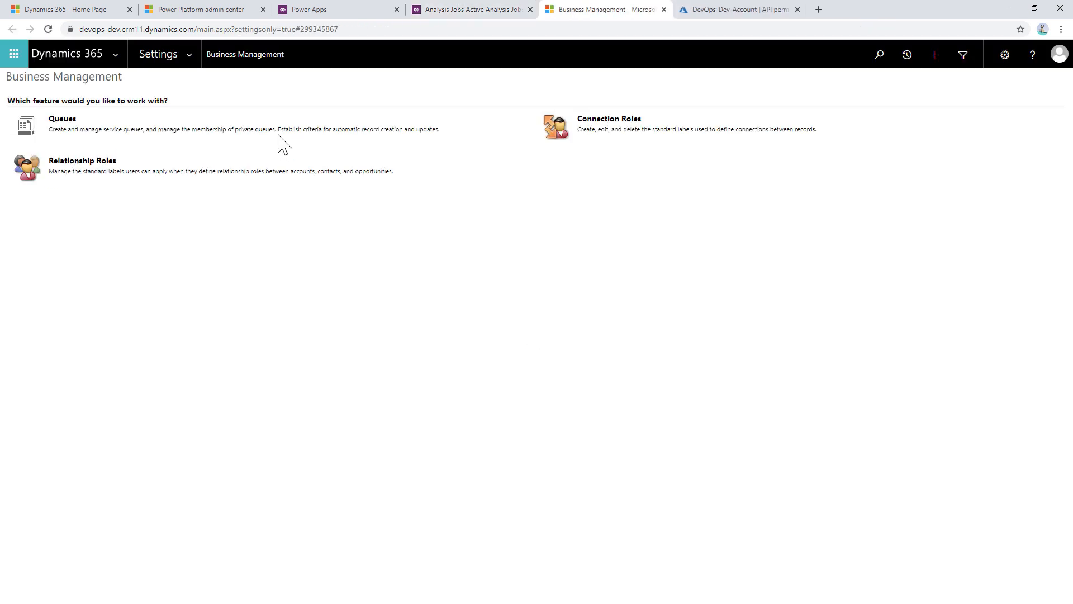
{"action": "left_click", "coordinate": [188, 58]}
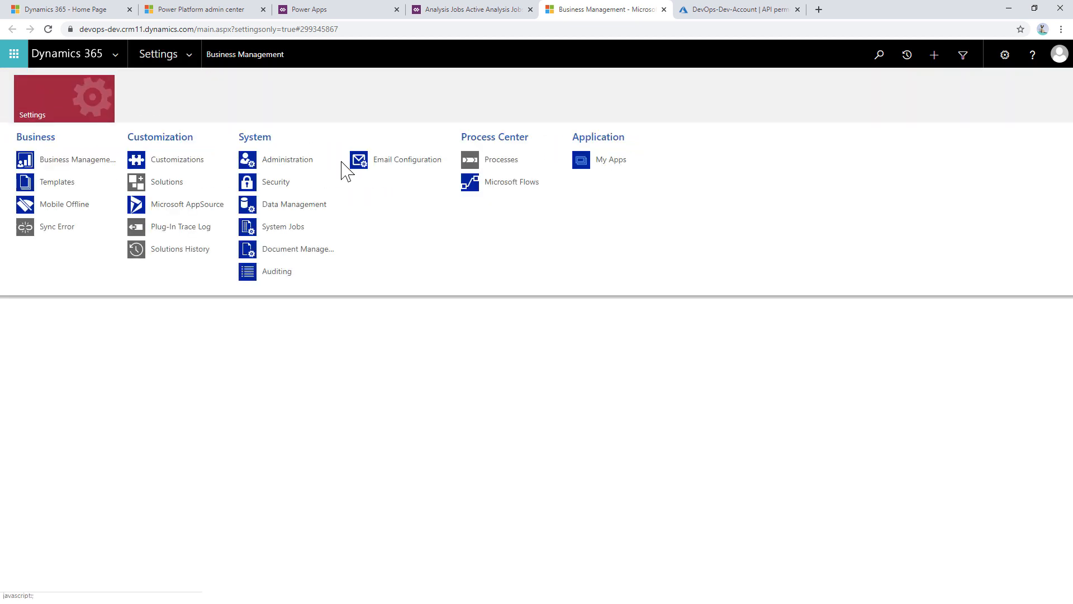
{"action": "left_click", "coordinate": [308, 190]}
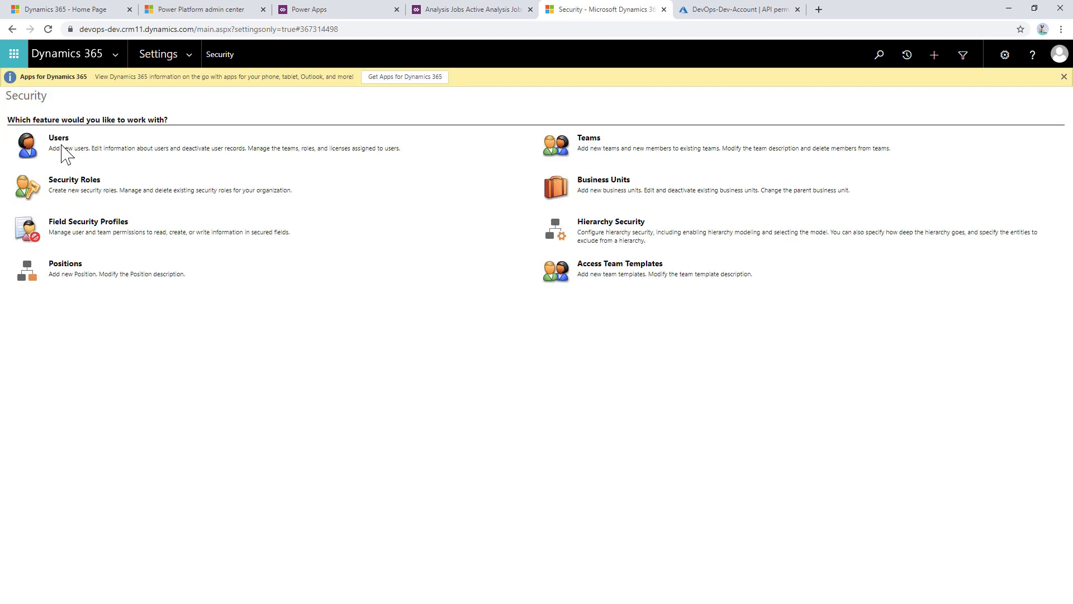
{"action": "left_click", "coordinate": [59, 139]}
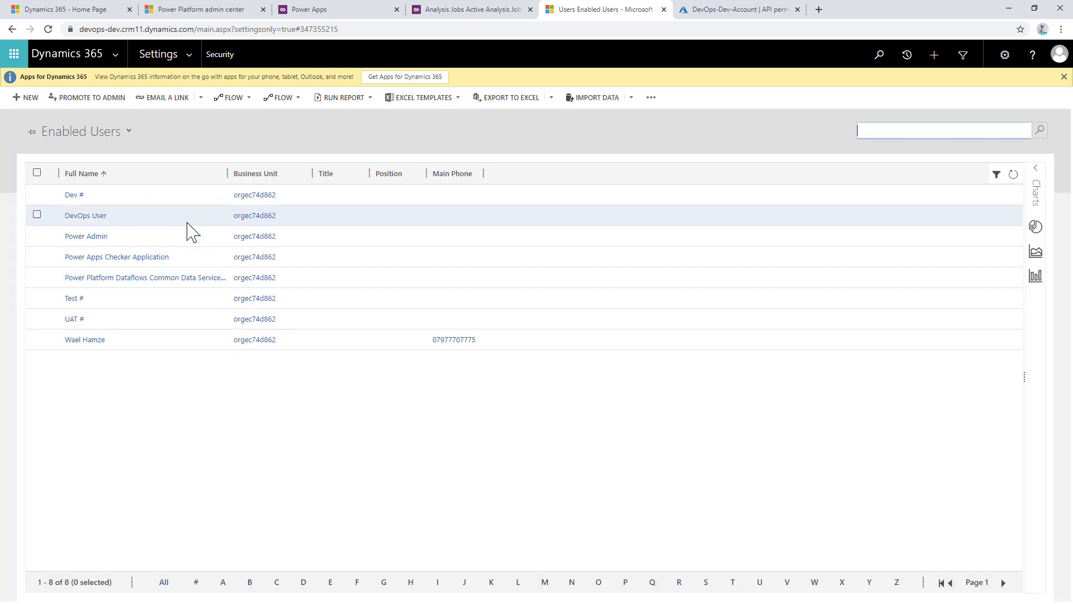
{"action": "left_click", "coordinate": [125, 135]}
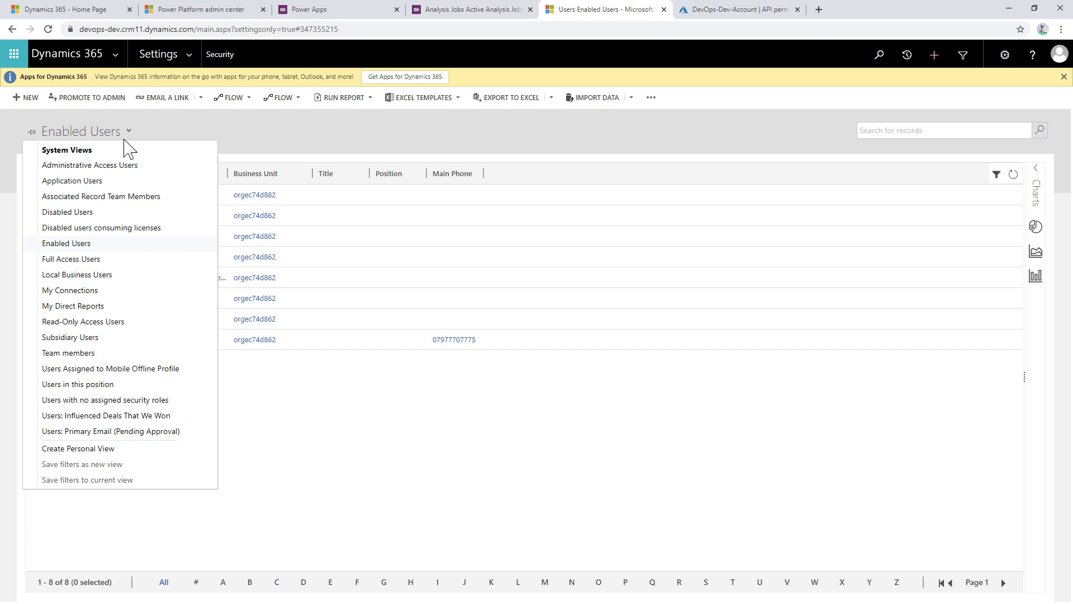
{"action": "left_click", "coordinate": [103, 182]}
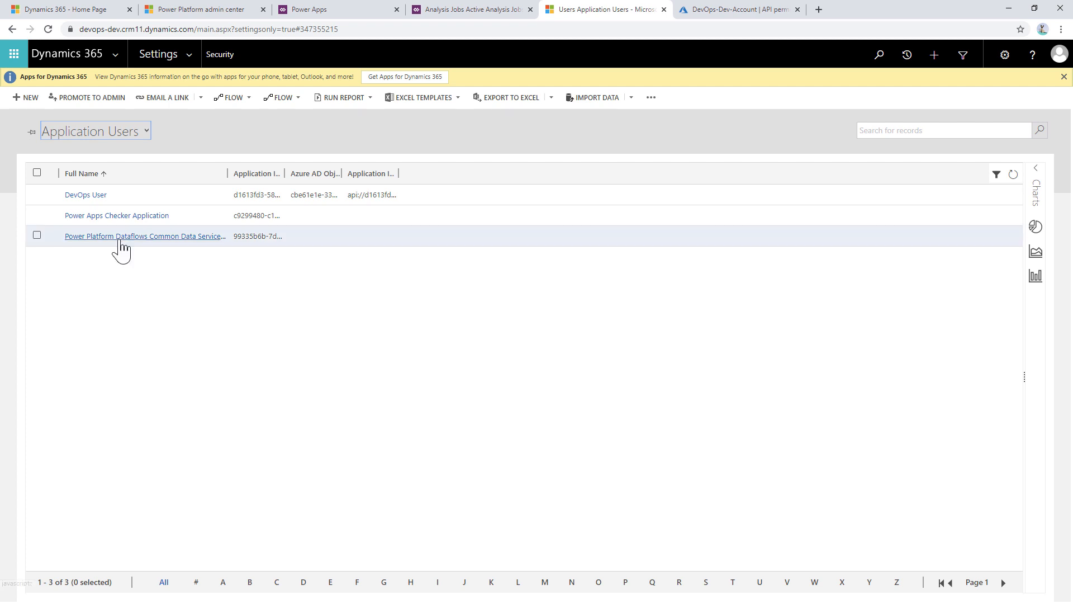
Start a new application user and paste the copied application (client) ID as its Application ID.
{"action": "left_click", "coordinate": [23, 98]}
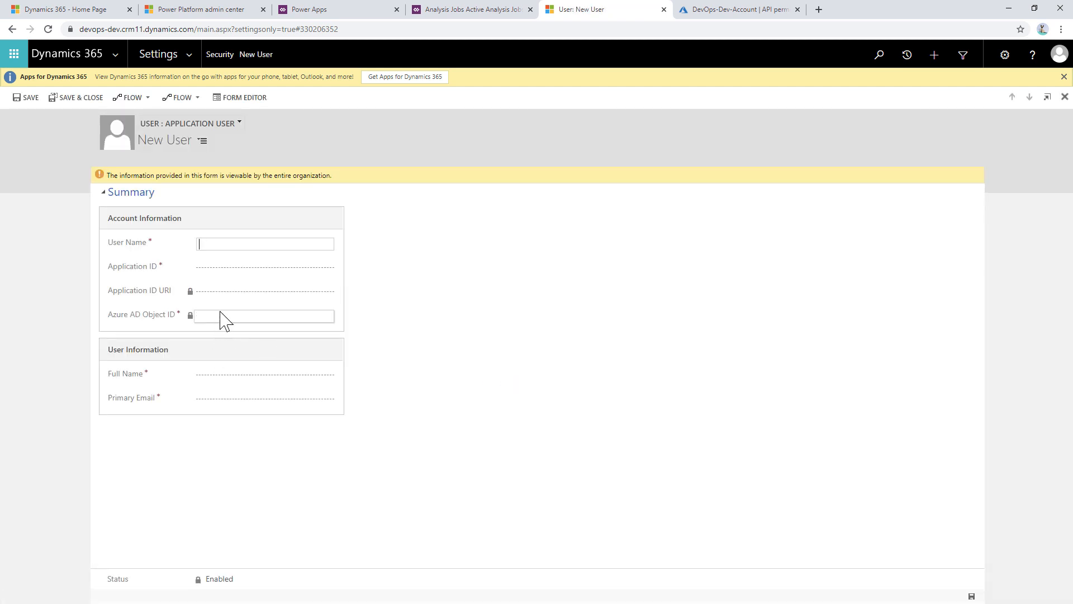
{"action": "left_click", "coordinate": [222, 268]}
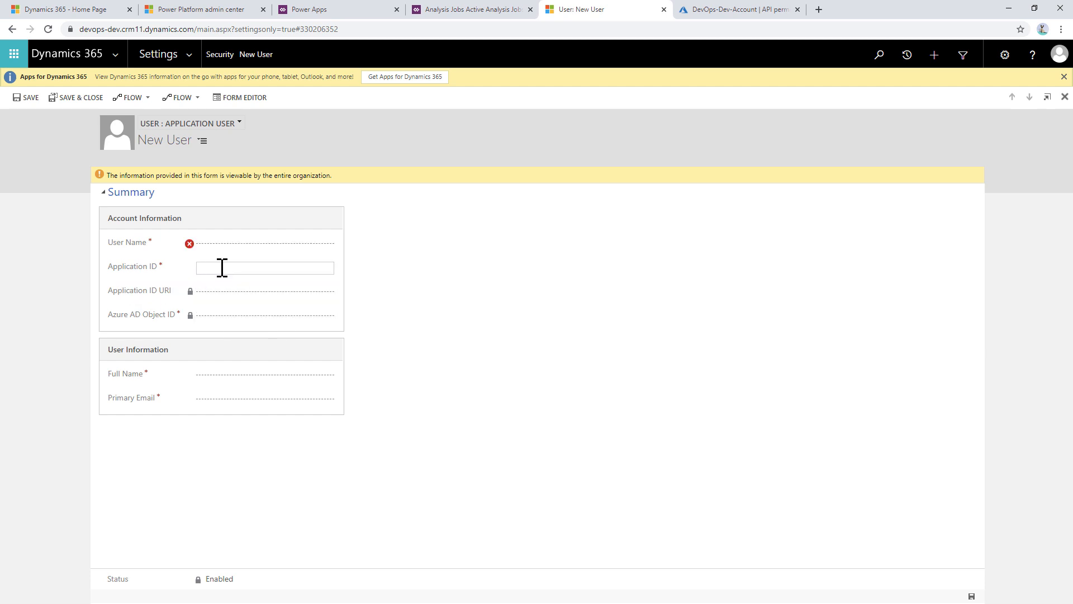
{"action": "key", "text": "ctrl+v"}
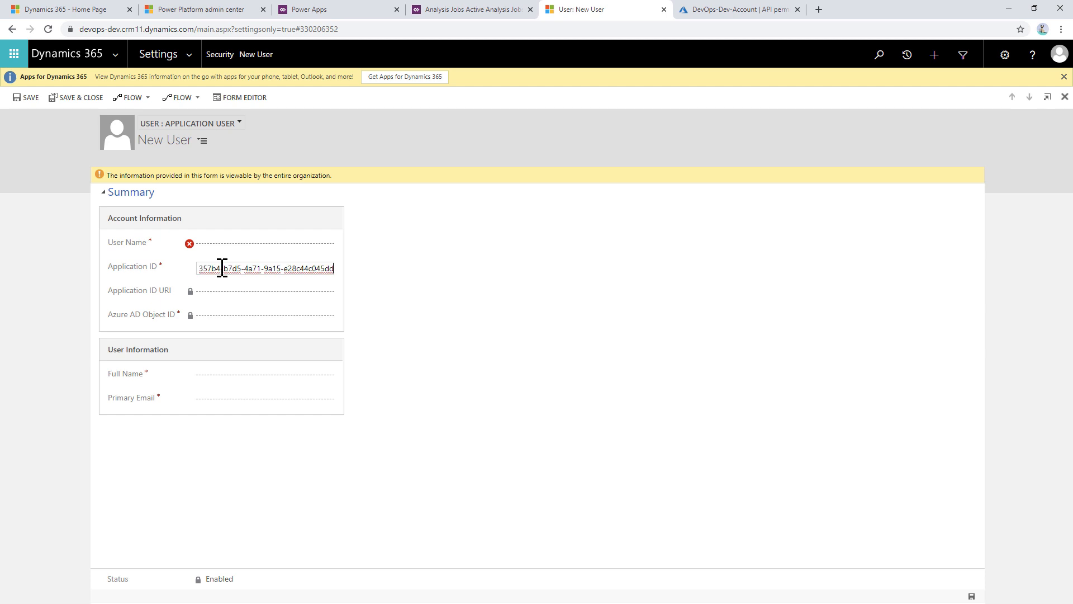
Fill in the new application user's user name with the DevOps account's full e-mail address.
{"action": "left_click", "coordinate": [232, 244]}
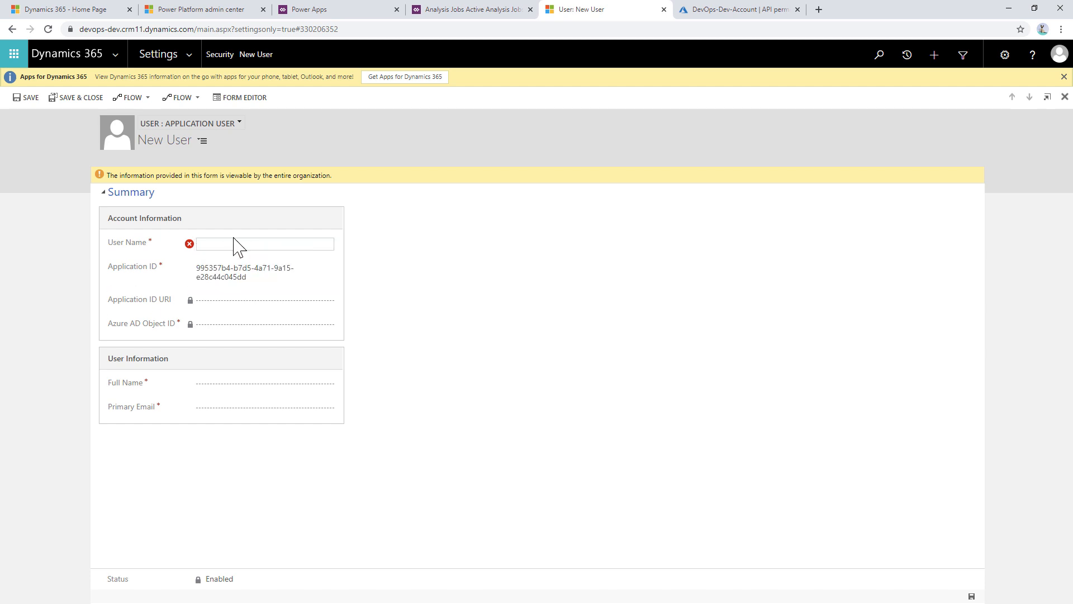
{"action": "type", "text": "DevOps"}
{"action": "key", "text": "alt+Tab"}
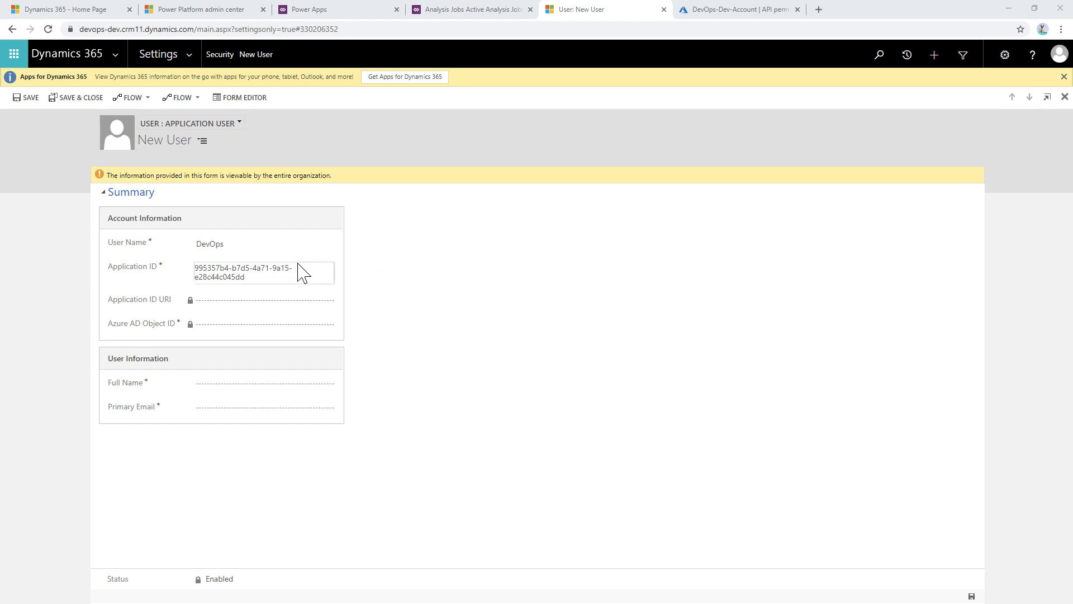
{"action": "left_click", "coordinate": [246, 244]}
{"action": "left_click", "coordinate": [233, 244]}
{"action": "key", "text": "ctrl+a"}
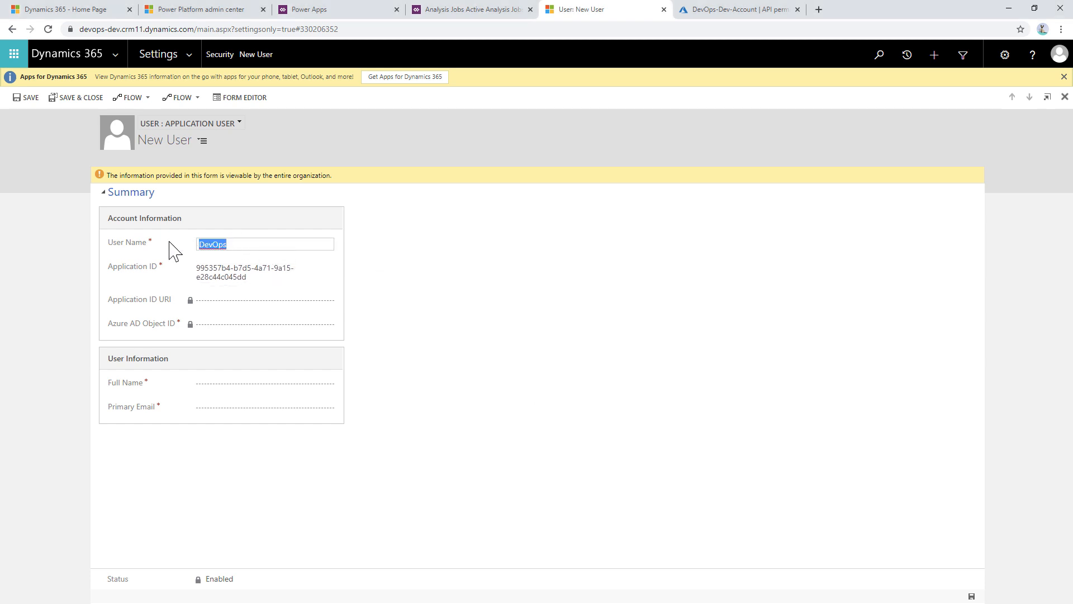
{"action": "key", "text": "ctrl+v"}
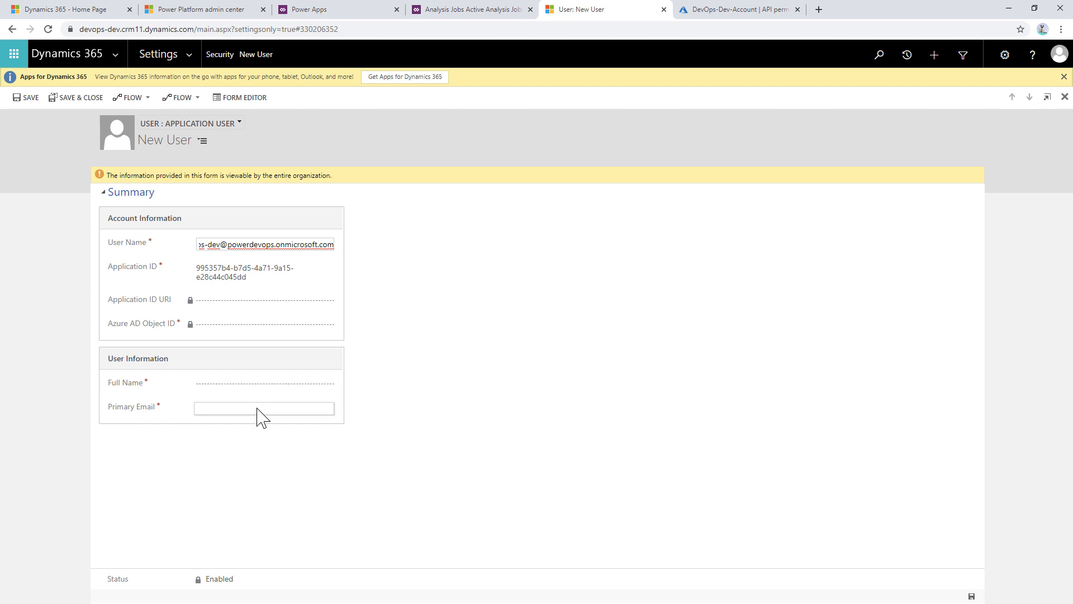
Enter the DevOps account's e-mail as primary email and DevOps Dev as the full name, and save the application user.
{"action": "left_click", "coordinate": [260, 416]}
{"action": "key", "text": "ctrl+v"}
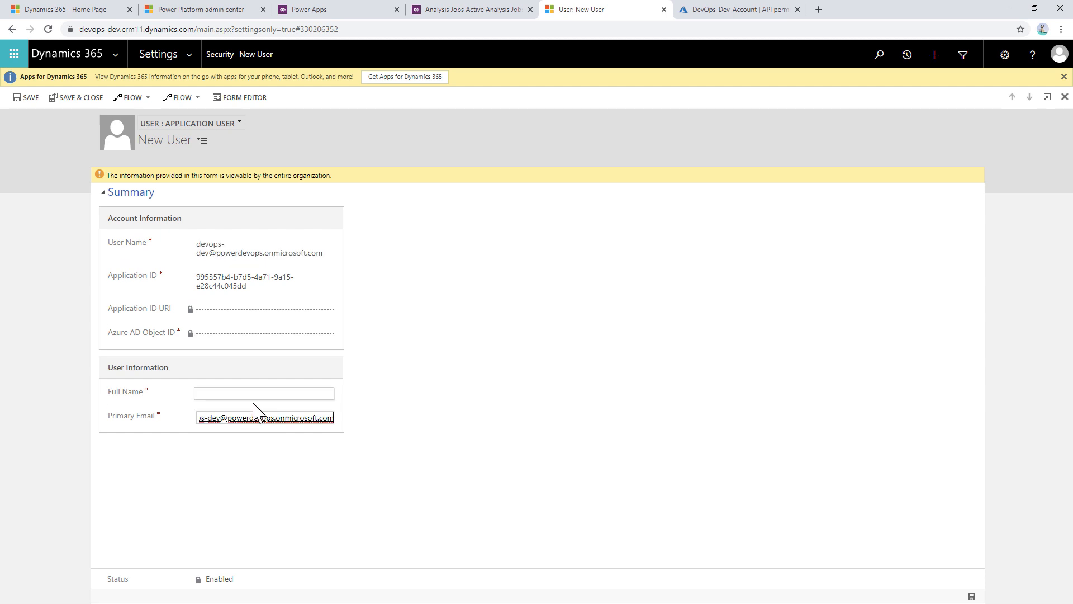
{"action": "left_click", "coordinate": [252, 396]}
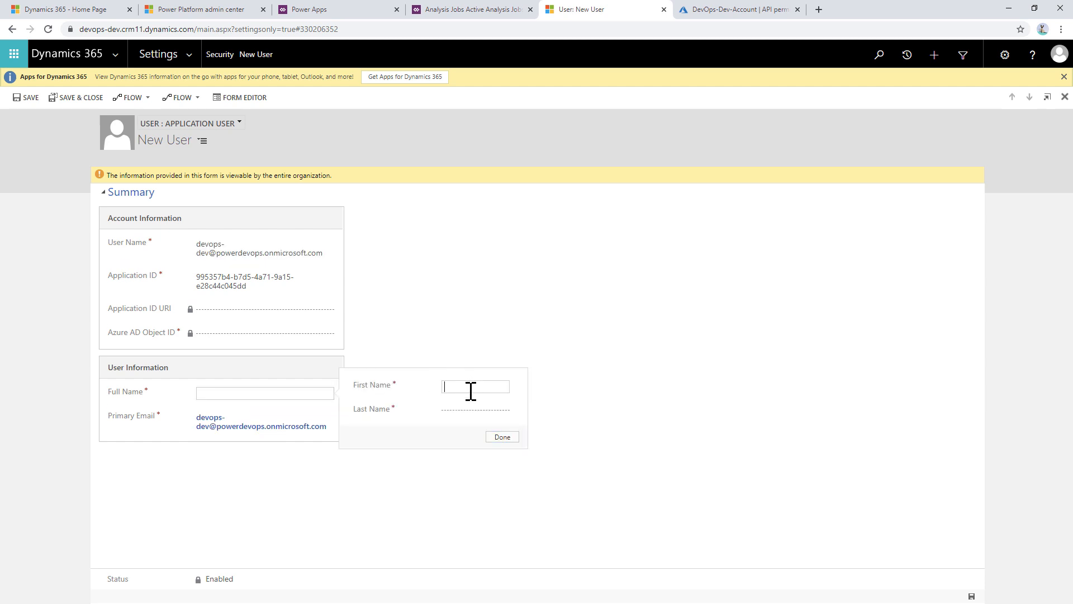
{"action": "type", "text": "DevOps"}
{"action": "key", "text": "Tab"}
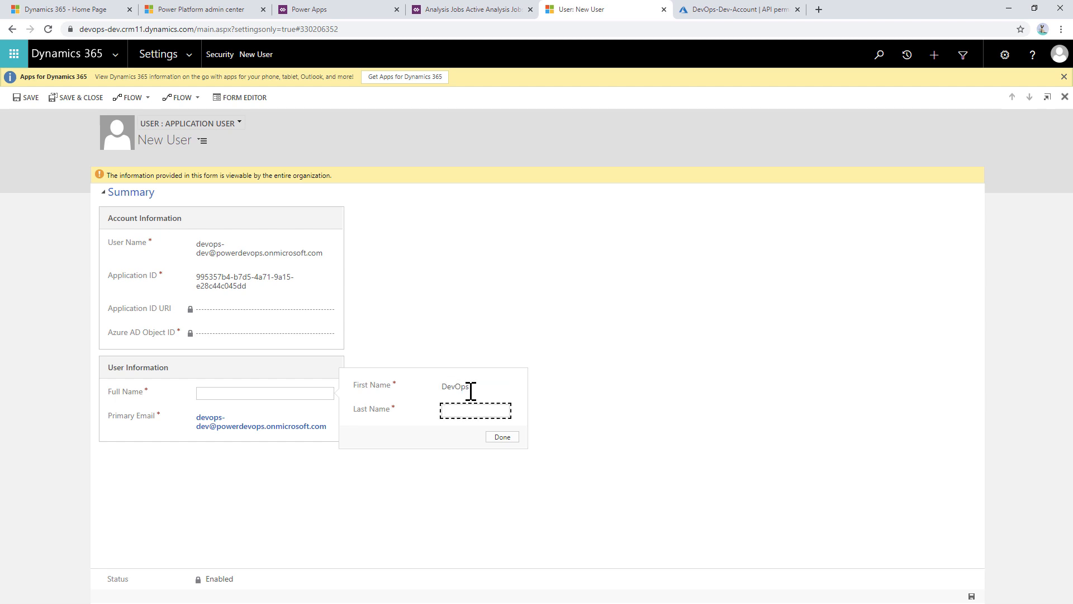
{"action": "type", "text": "Dev"}
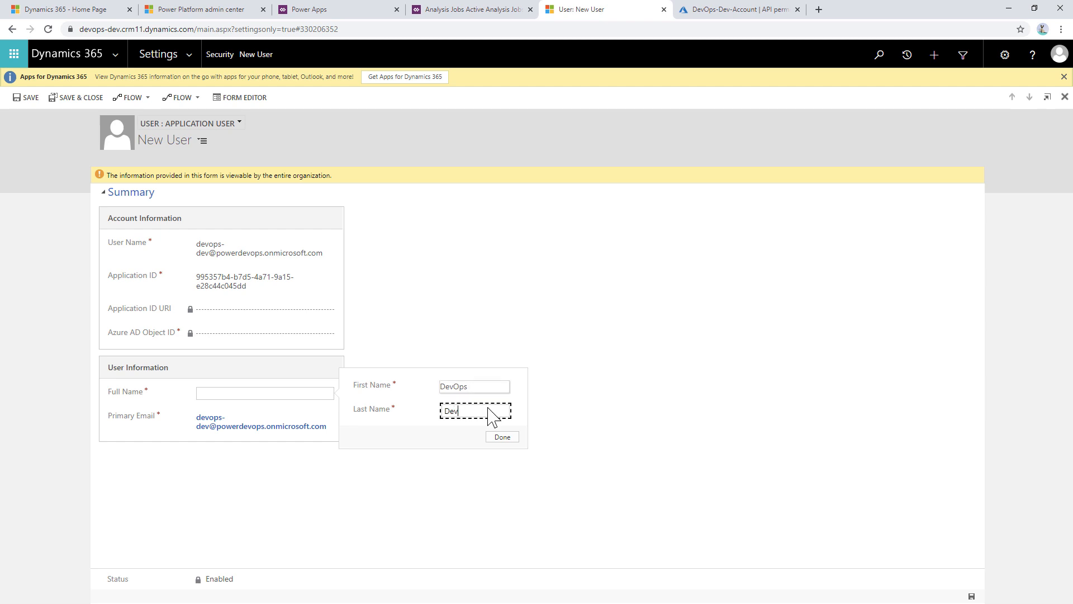
{"action": "left_click", "coordinate": [505, 438]}
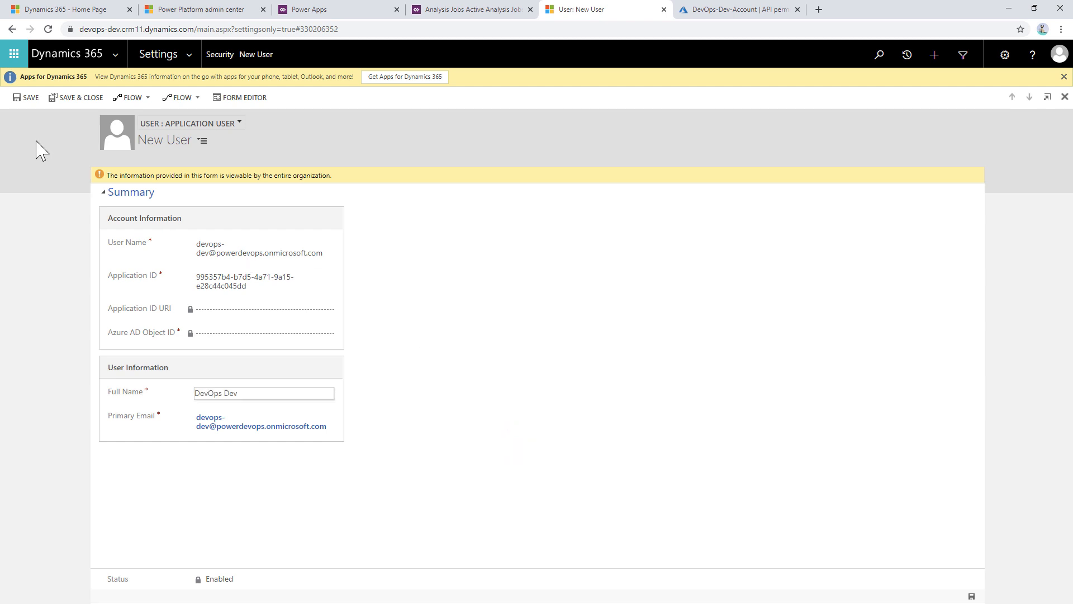
{"action": "left_click", "coordinate": [23, 100]}
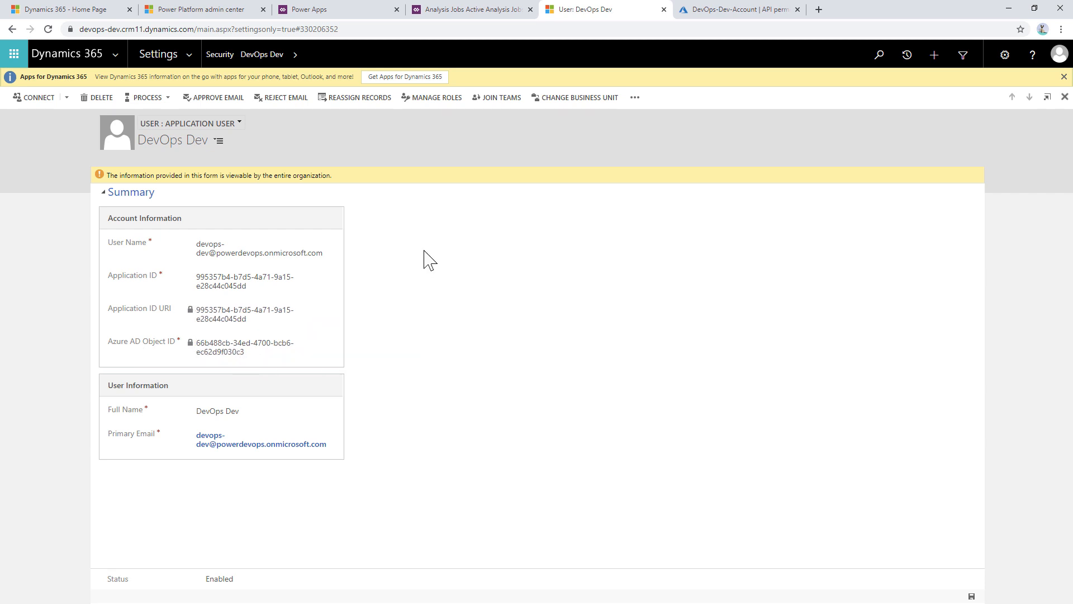
Assign the System Administrator security role to the DevOps Dev application user.
{"action": "left_click", "coordinate": [438, 103]}
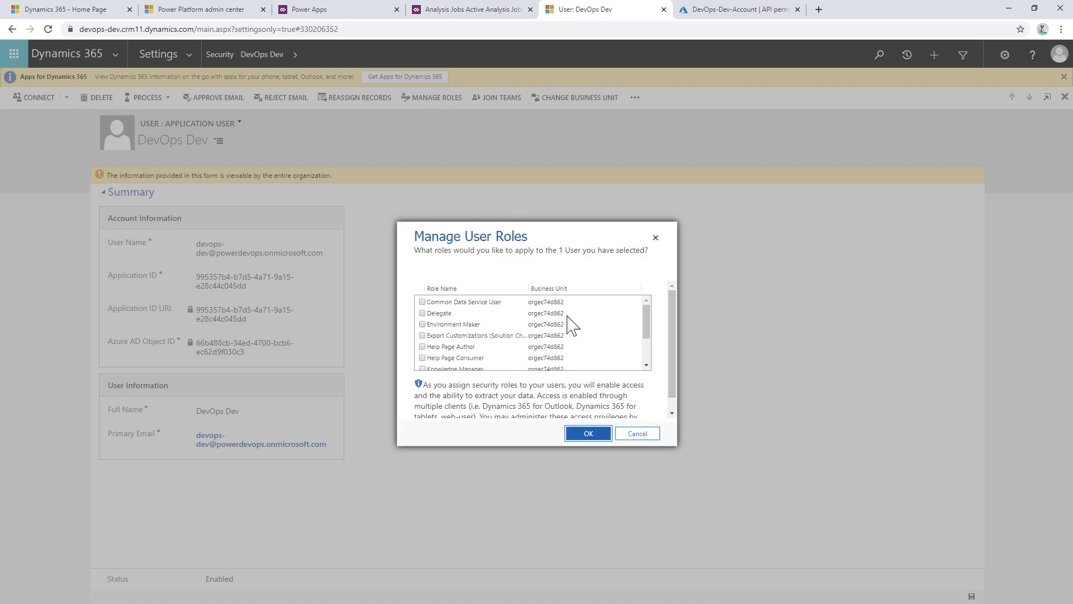
{"action": "left_click_drag", "start_coordinate": [646, 330], "coordinate": [647, 364]}
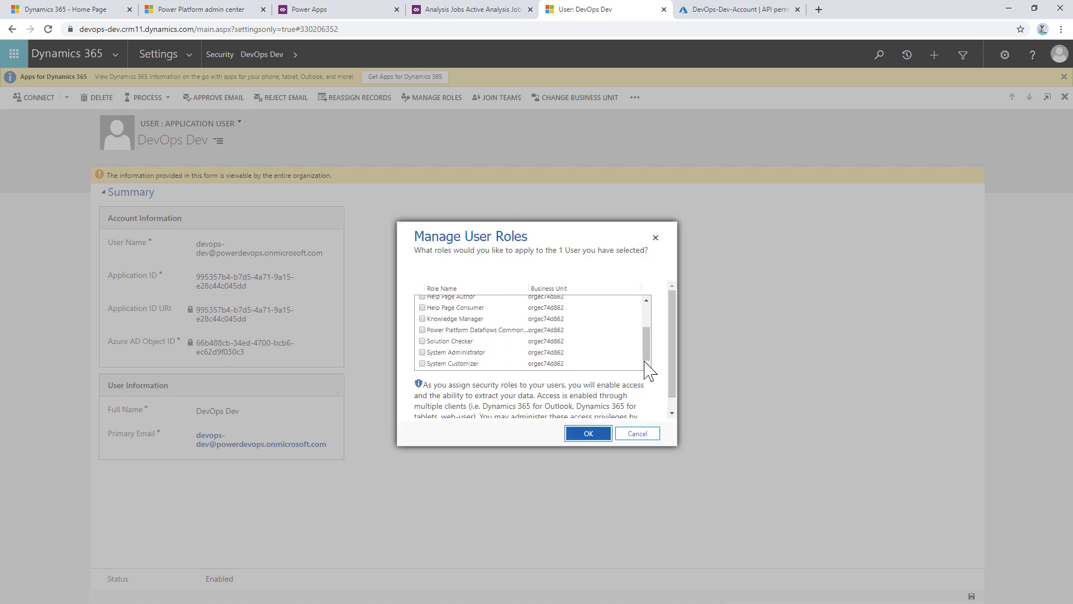
{"action": "left_click", "coordinate": [477, 352]}
{"action": "left_click", "coordinate": [588, 435]}
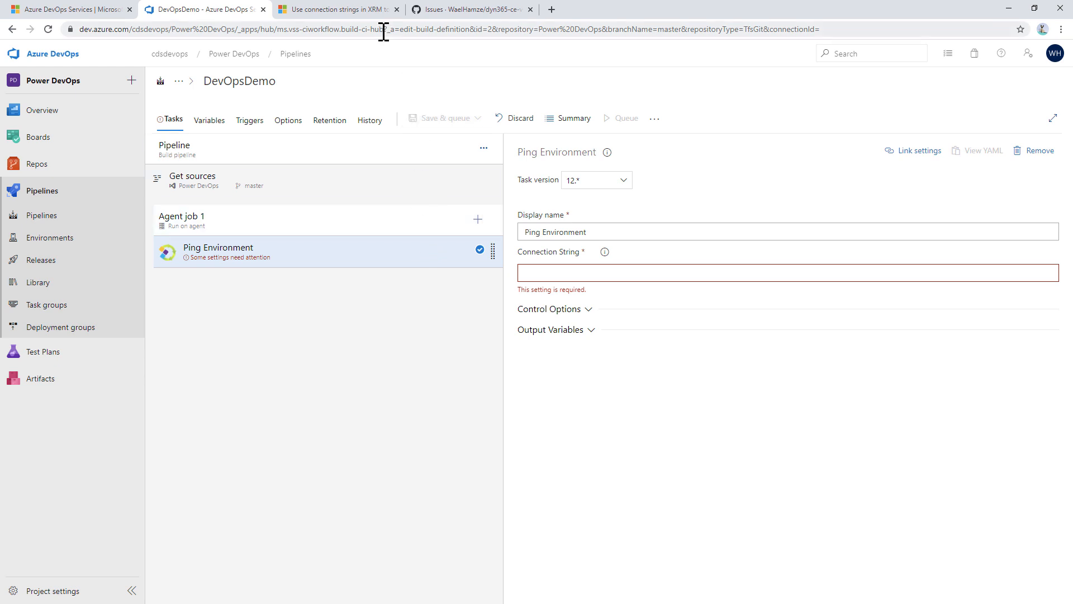
{"action": "left_click", "coordinate": [354, 15]}
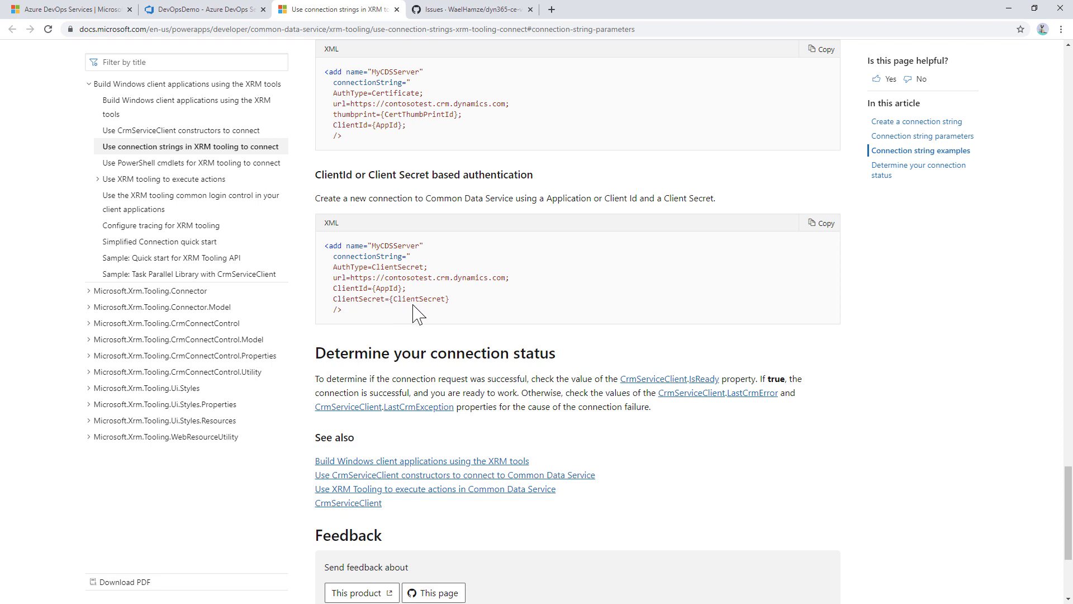
{"action": "left_click", "coordinate": [232, 10]}
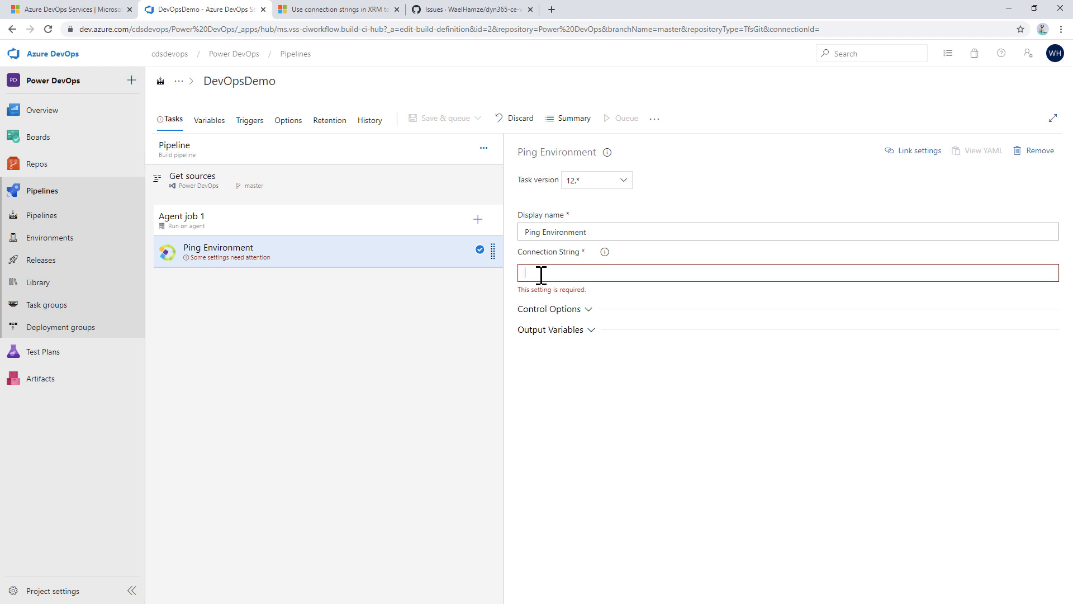
{"action": "key", "text": "ctrl+v"}
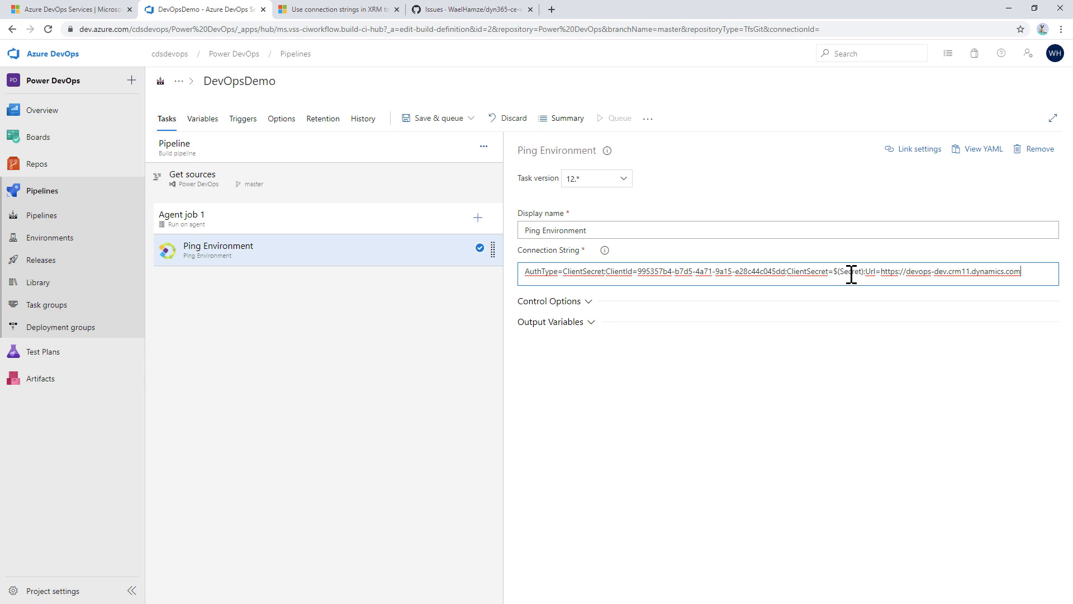
Add a locked pipeline variable named Secret with the client secret as its value, and decline saving it in the browser.
{"action": "left_click", "coordinate": [207, 124]}
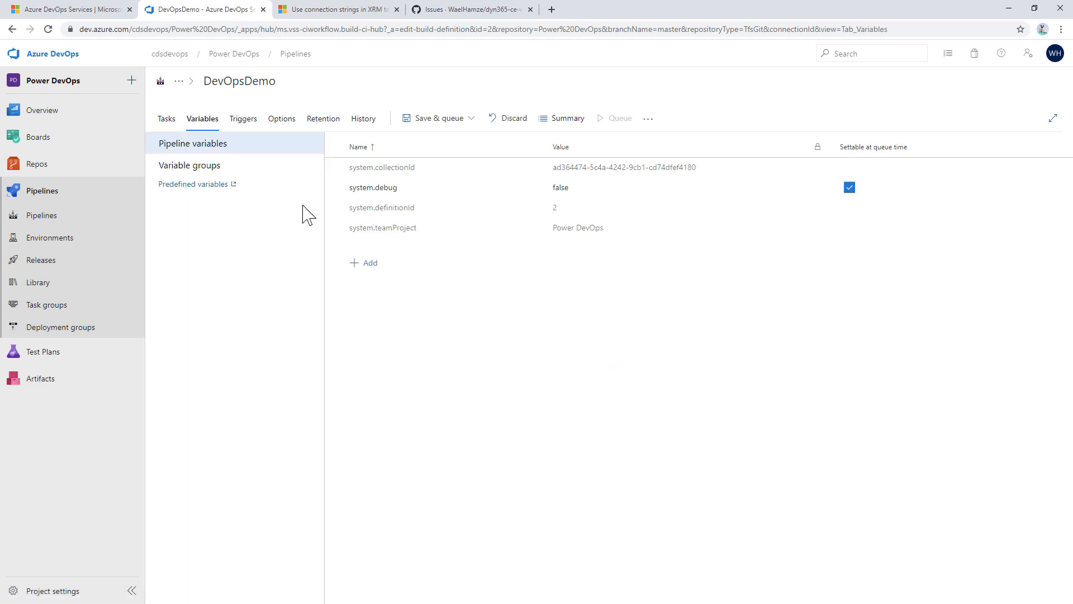
{"action": "left_click", "coordinate": [370, 265]}
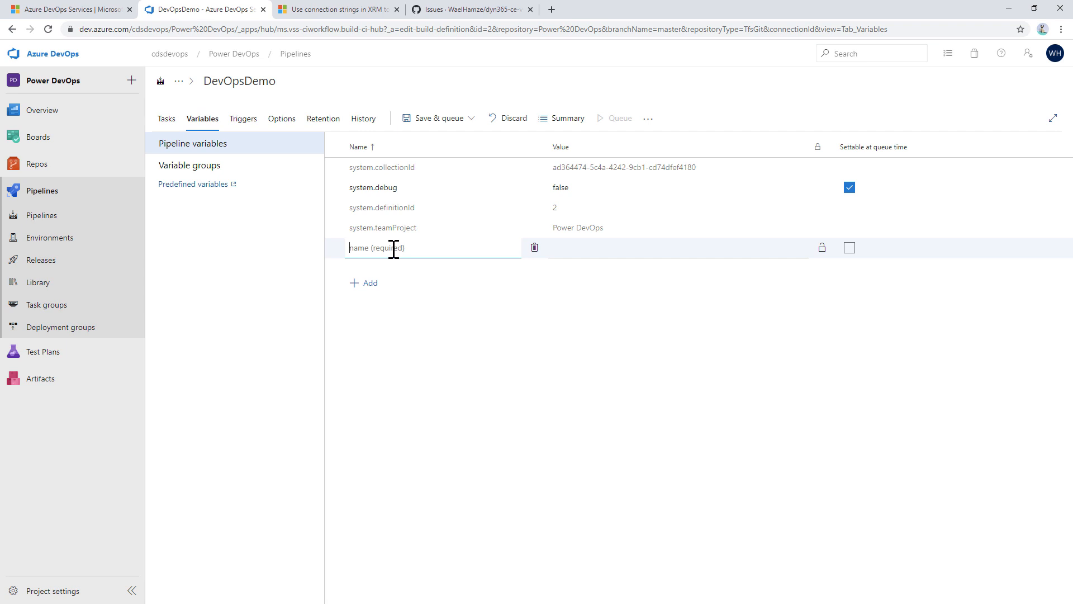
{"action": "type", "text": "Secret"}
{"action": "left_click", "coordinate": [823, 248]}
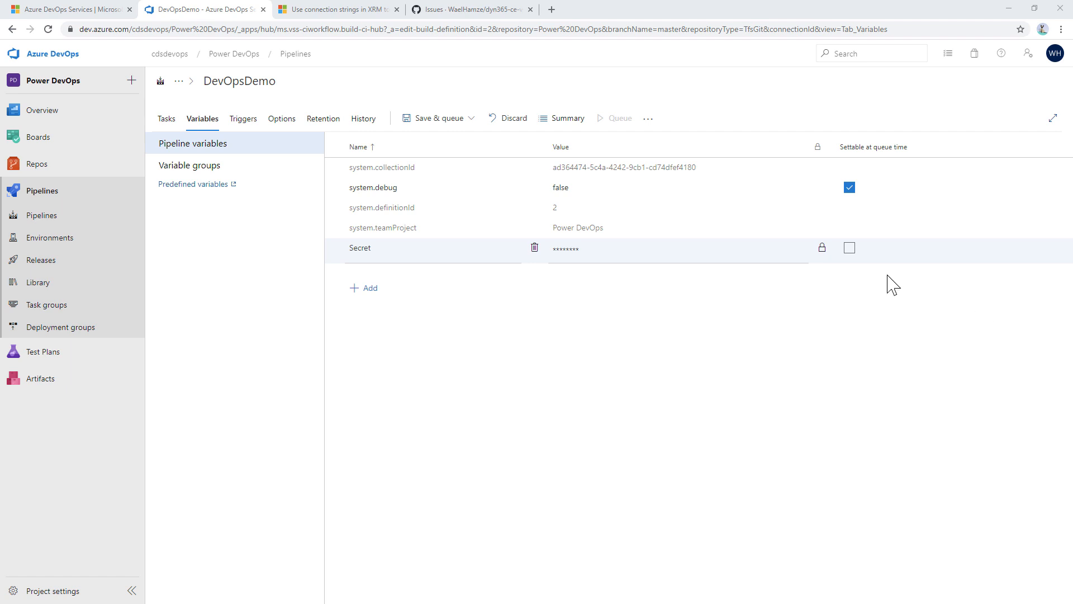
{"action": "left_click", "coordinate": [624, 246]}
{"action": "key", "text": "ctrl+v"}
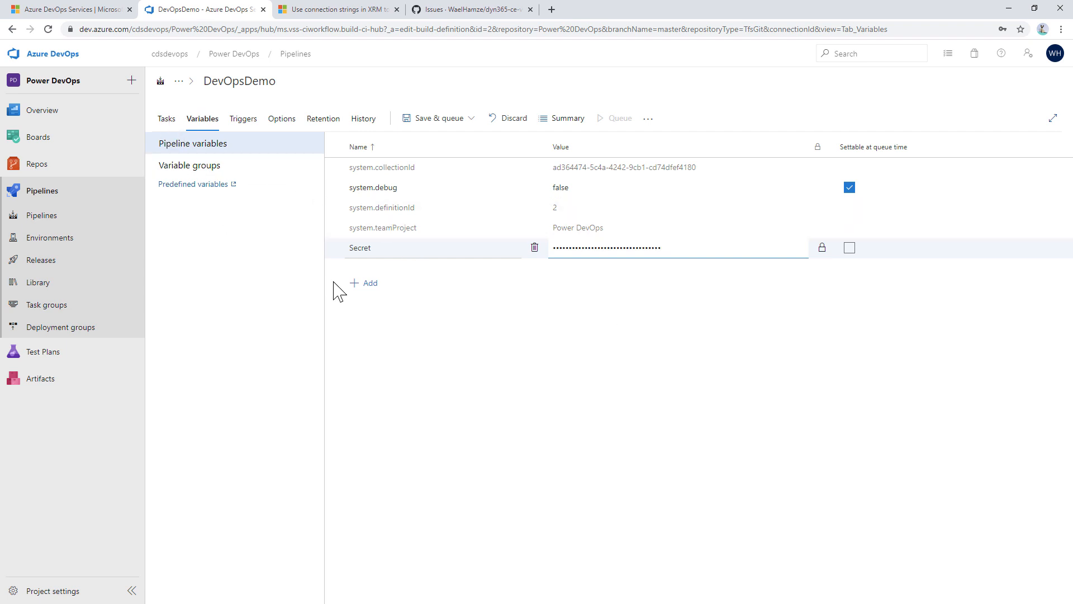
{"action": "left_click", "coordinate": [158, 119]}
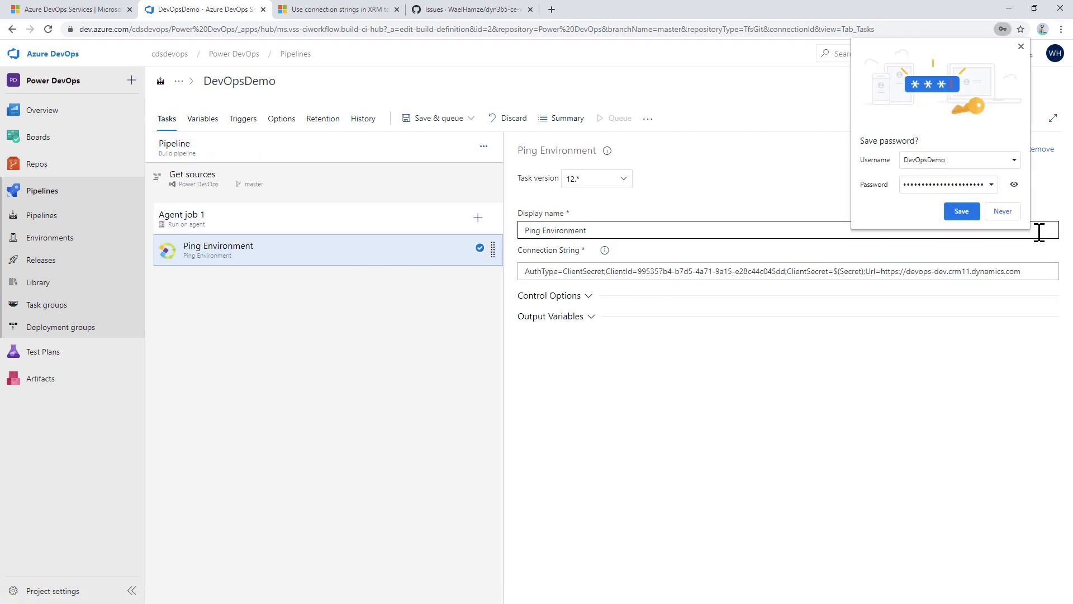
{"action": "left_click", "coordinate": [1004, 212]}
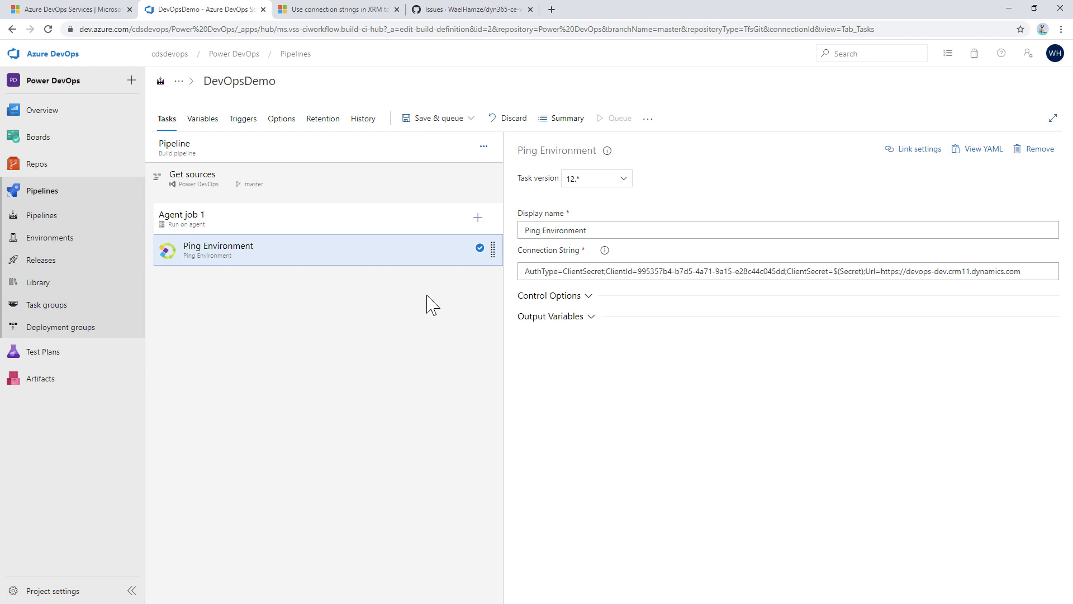
Add the Power DevOps Tool Installer task to Agent job 1 and move it above Ping Environment.
{"action": "left_click", "coordinate": [478, 219]}
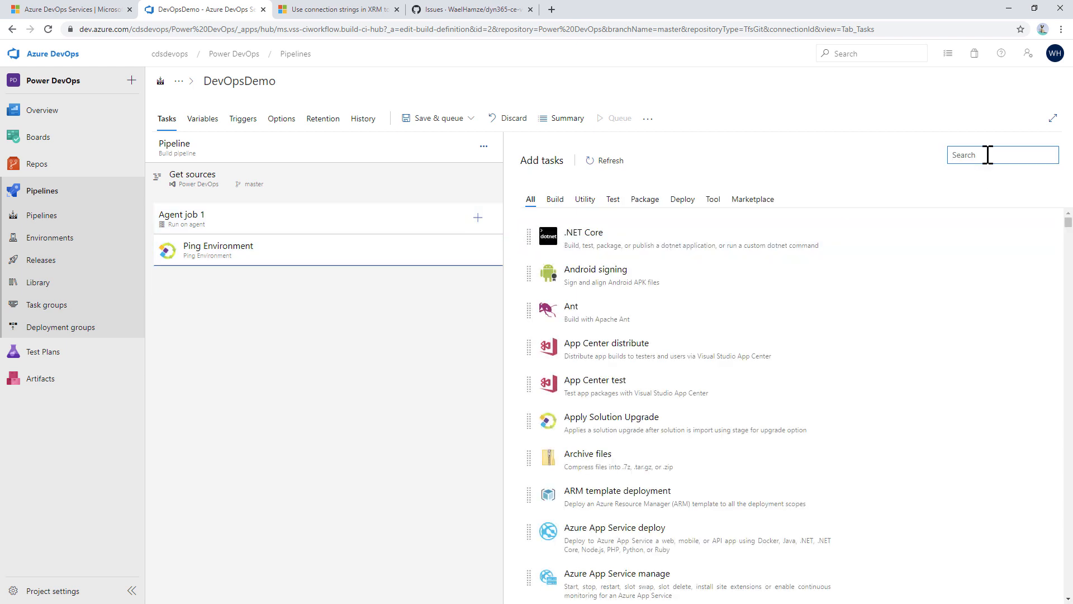
{"action": "type", "text": "tool"}
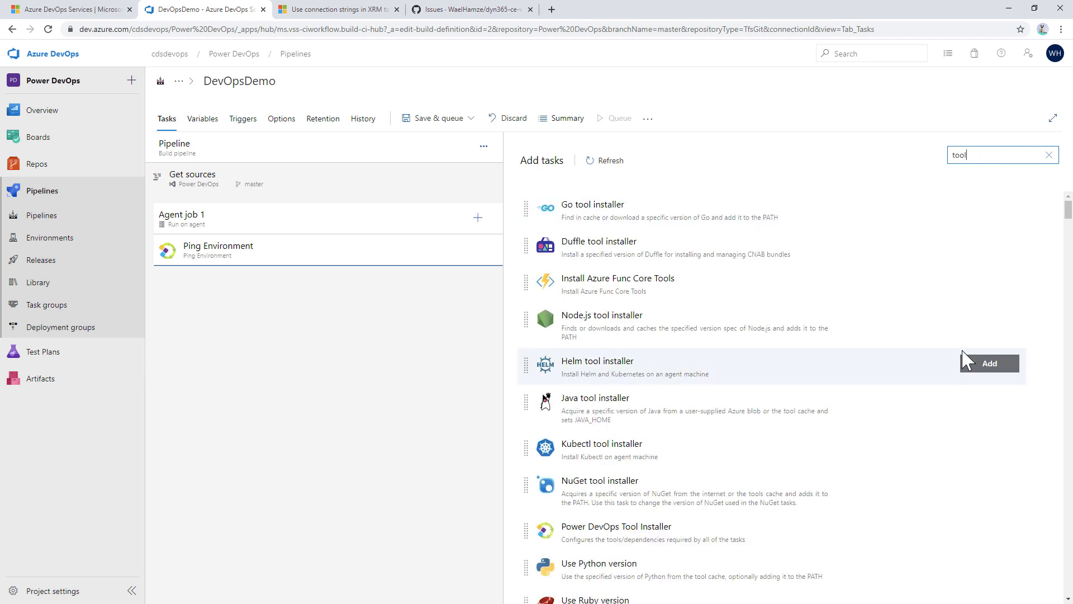
{"action": "left_click", "coordinate": [622, 534]}
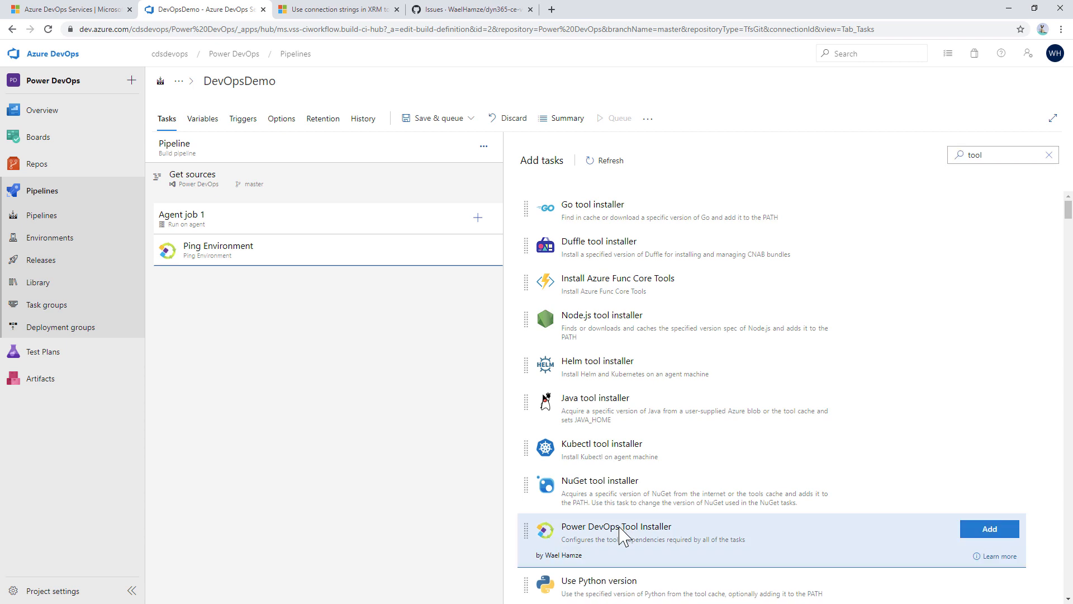
{"action": "left_click", "coordinate": [991, 533]}
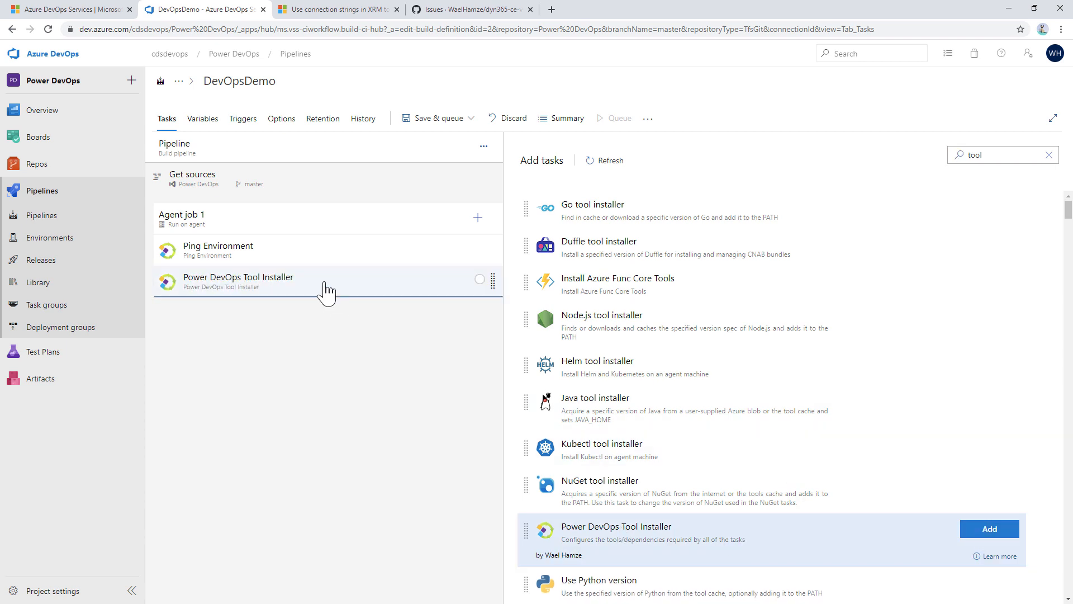
{"action": "left_click", "coordinate": [327, 289]}
{"action": "left_click_drag", "start_coordinate": [329, 278], "coordinate": [329, 247]}
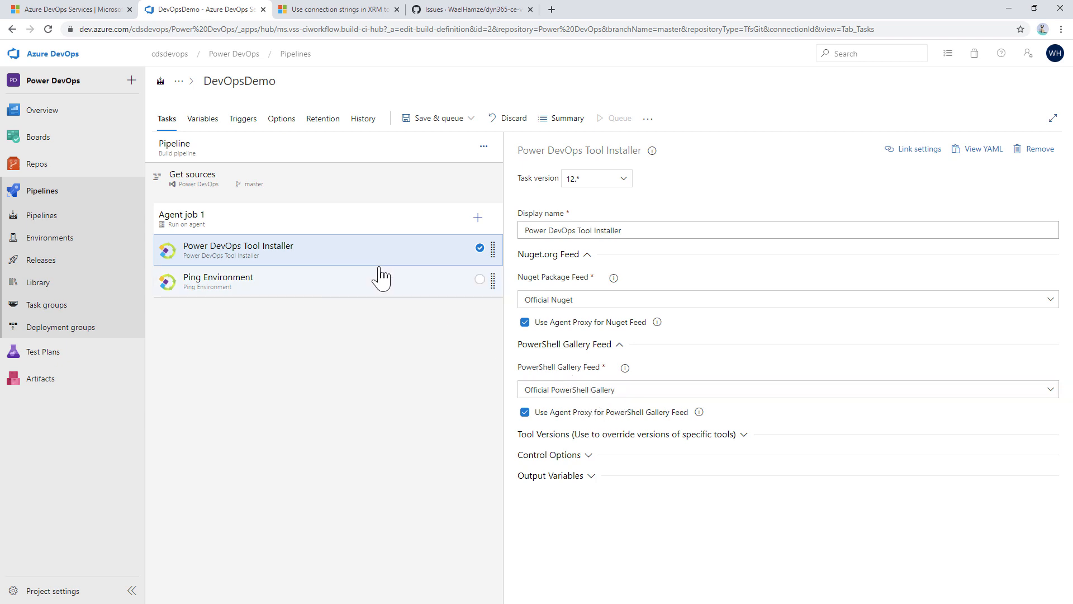
Save and run the DevOpsDemo pipeline, and show the Ping Environment log of Agent job 1.
{"action": "left_click", "coordinate": [305, 293]}
{"action": "left_click", "coordinate": [312, 260]}
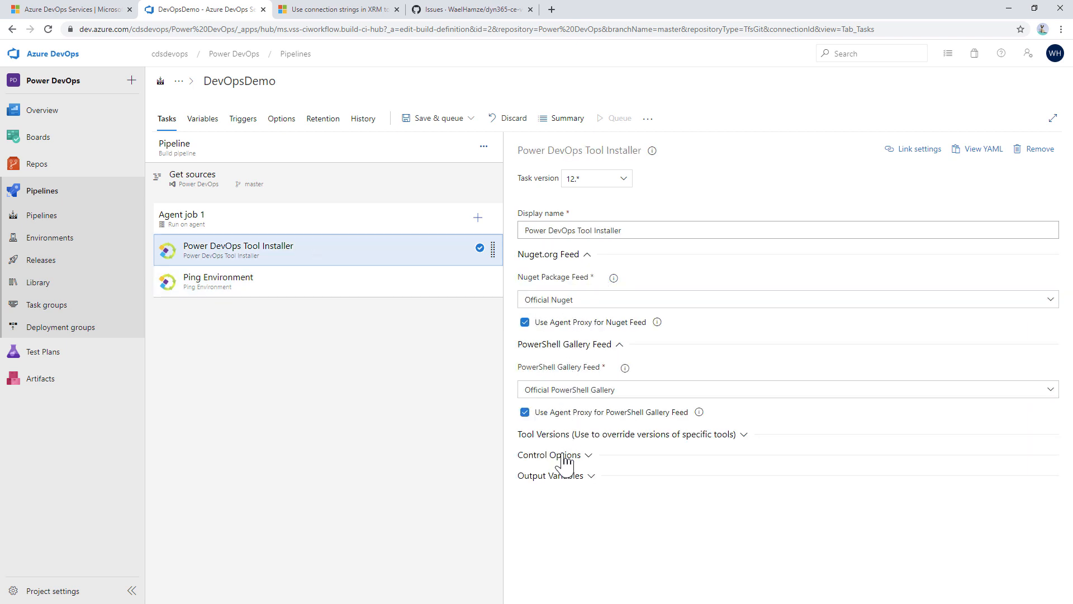
{"action": "left_click", "coordinate": [361, 278]}
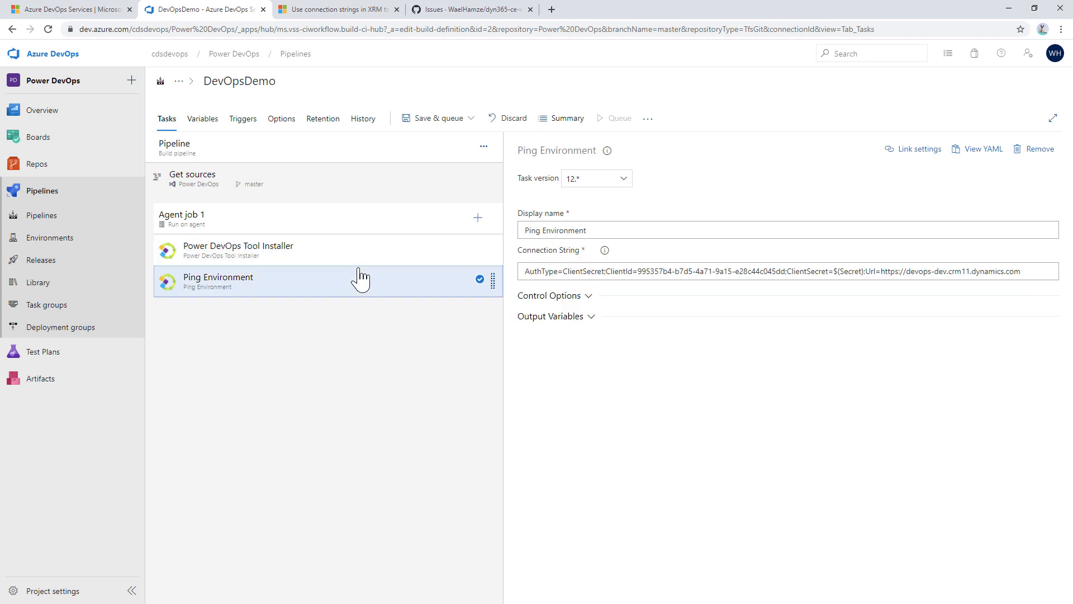
{"action": "left_click", "coordinate": [466, 117]}
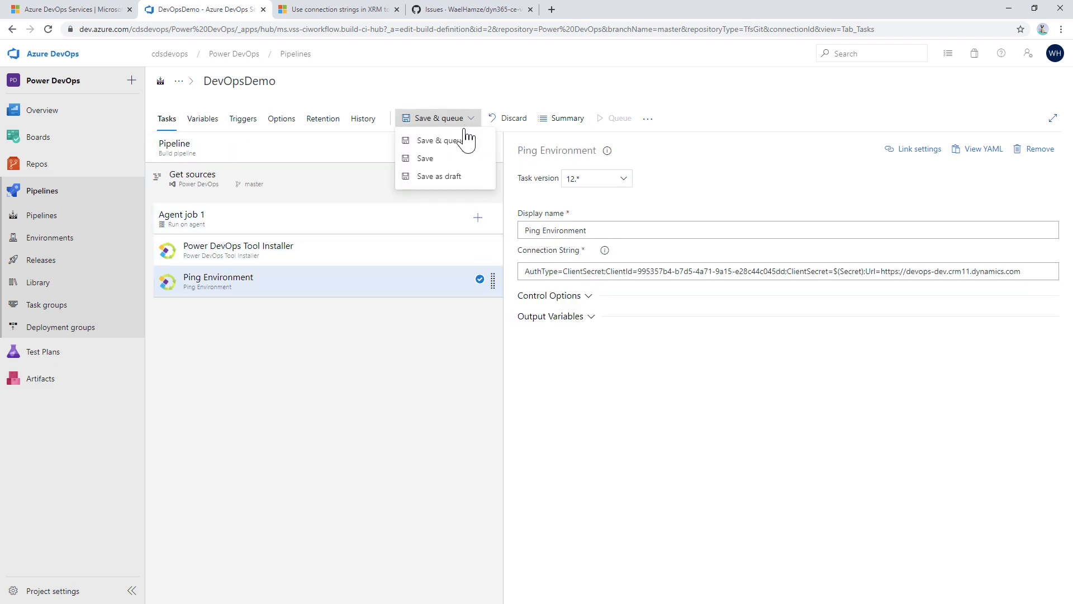
{"action": "left_click", "coordinate": [464, 142]}
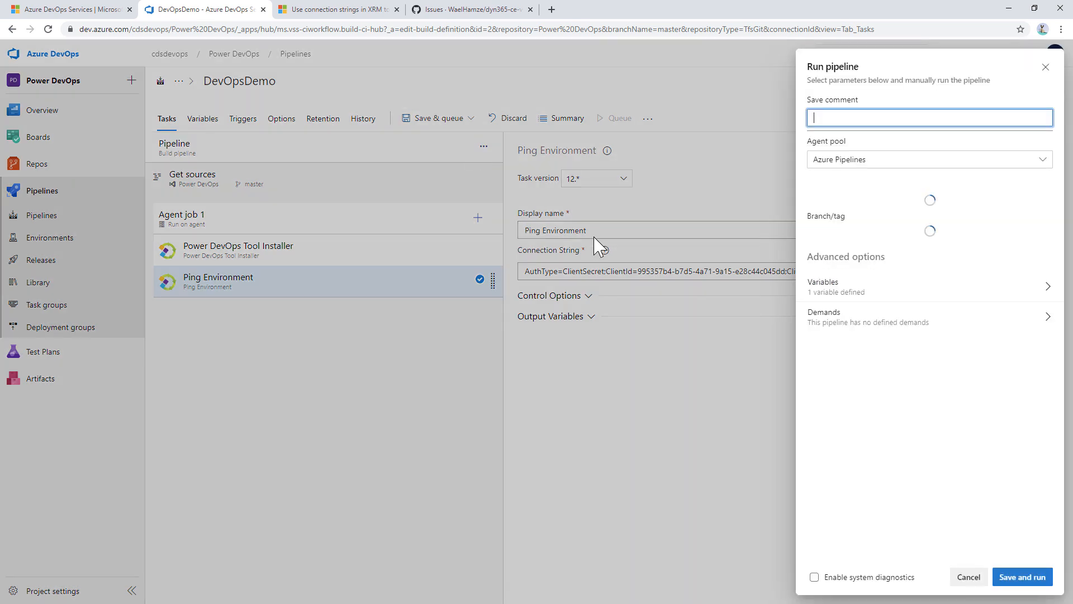
{"action": "left_click", "coordinate": [1022, 577]}
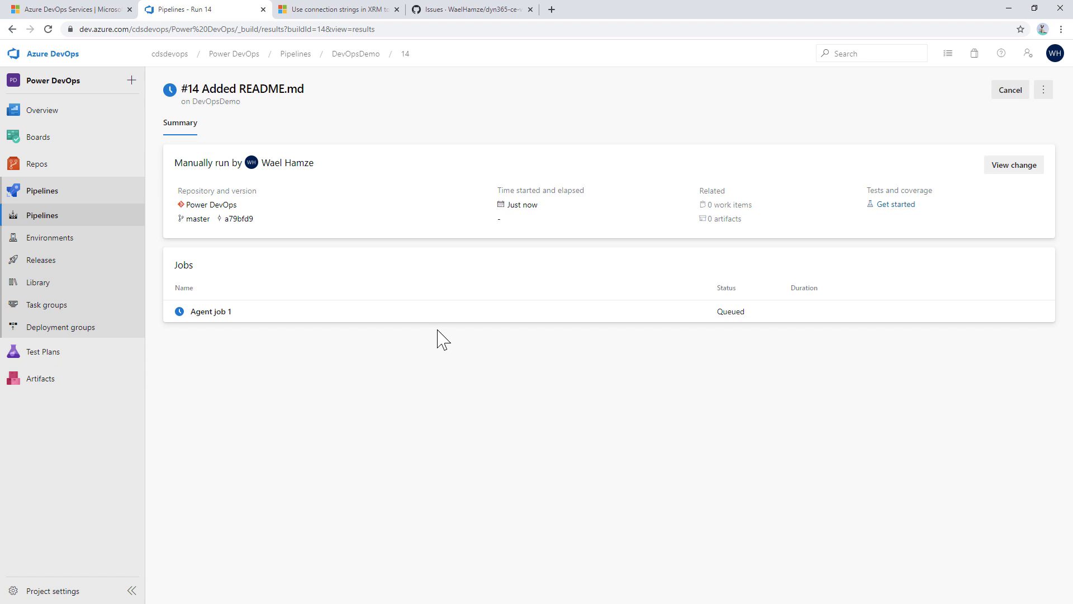
{"action": "left_click", "coordinate": [329, 316]}
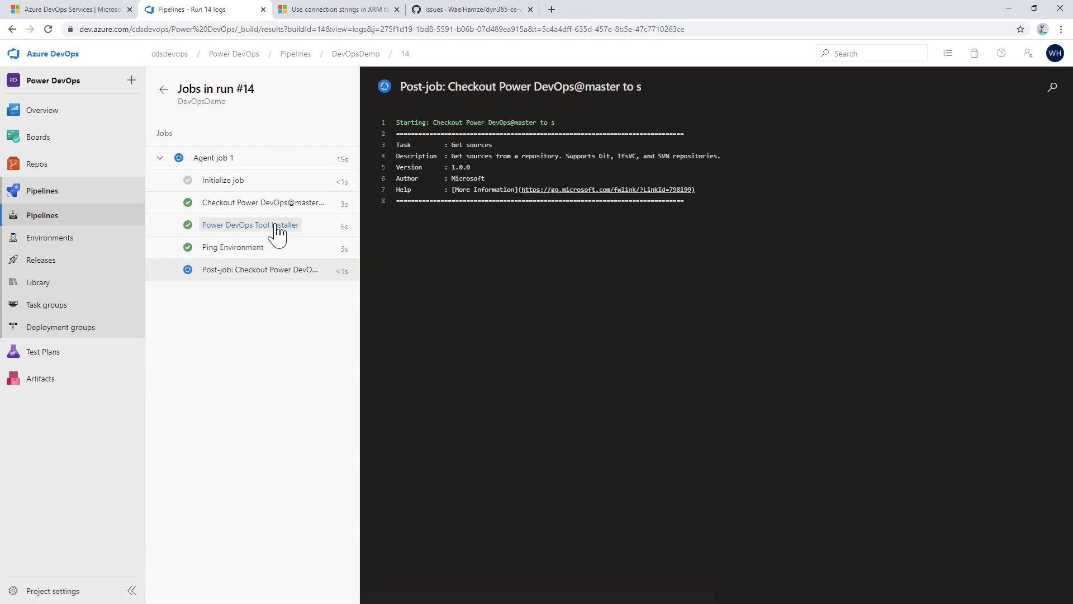
{"action": "left_click", "coordinate": [254, 253]}
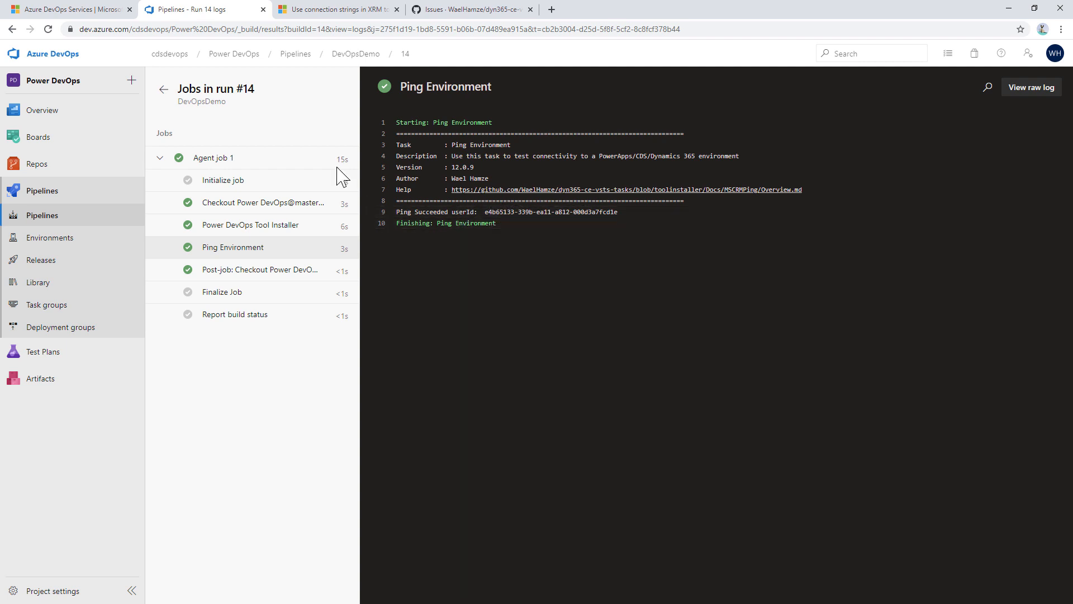
Reopen the DevOpsDemo pipeline for editing and add the Publish Customizations task to Agent job 1.
{"action": "left_click", "coordinate": [350, 56]}
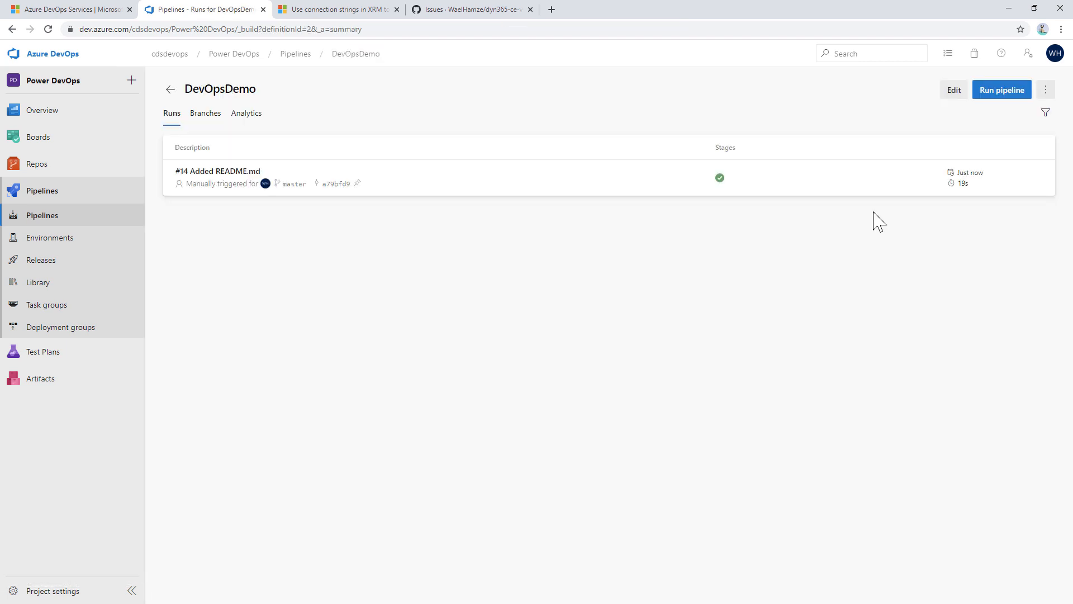
{"action": "left_click", "coordinate": [954, 91]}
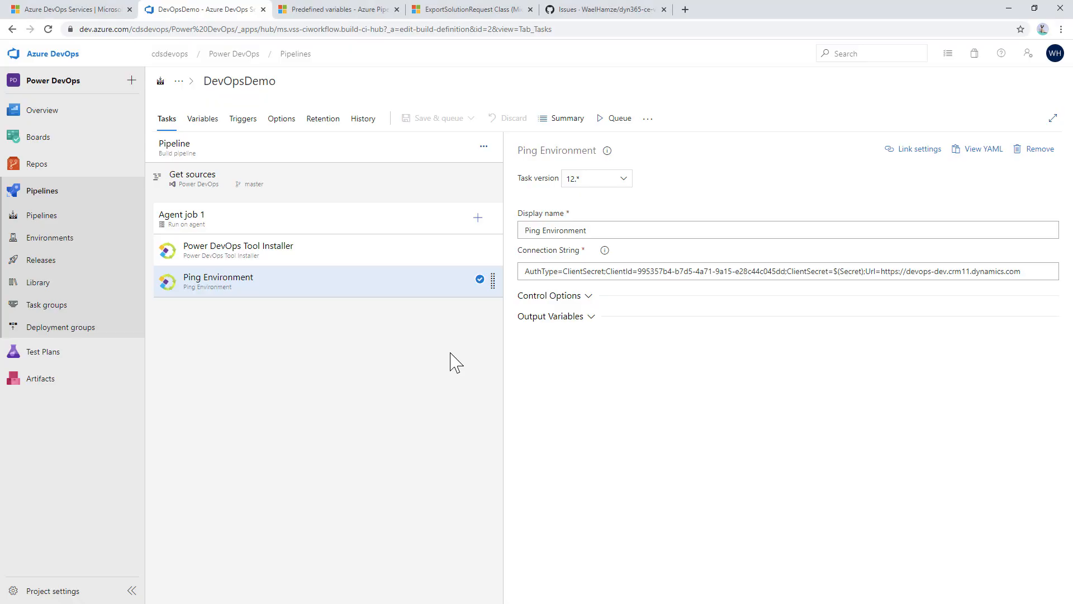
{"action": "left_click", "coordinate": [478, 218]}
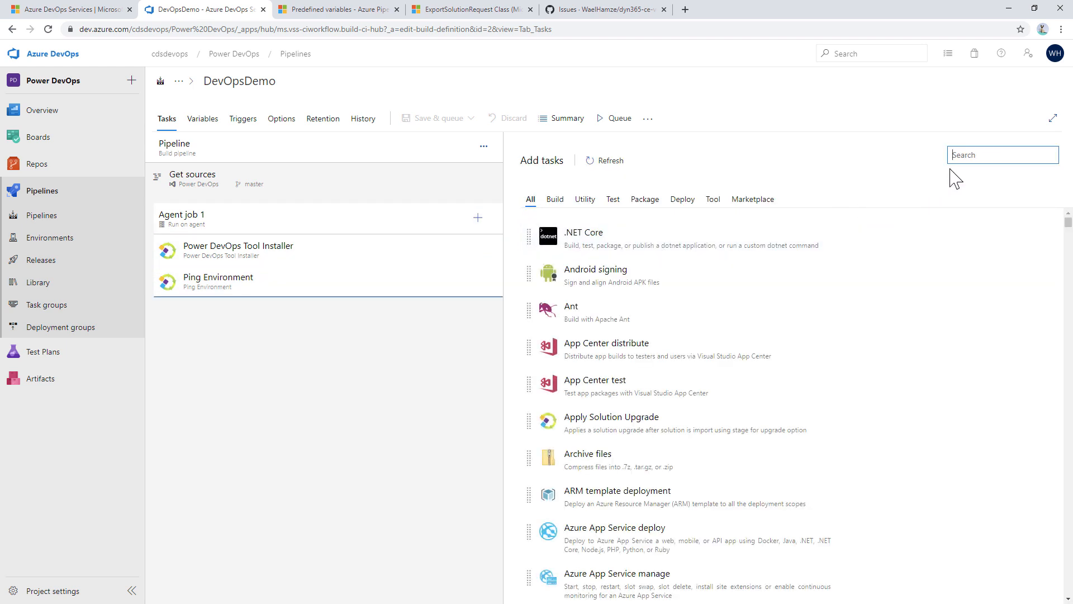
{"action": "type", "text": "publish"}
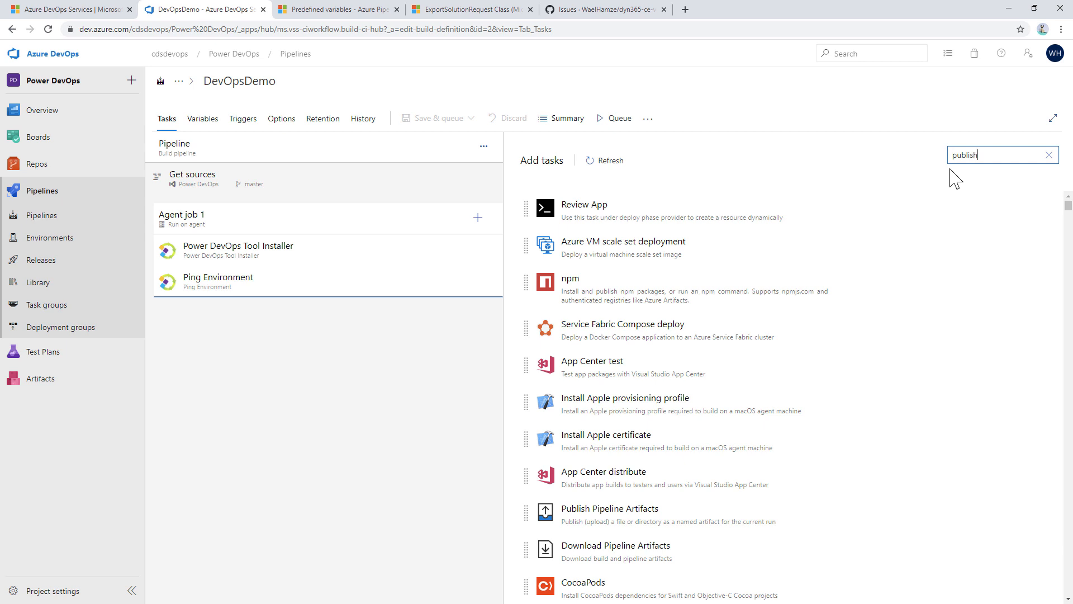
{"action": "mouse_move", "coordinate": [760, 492]}
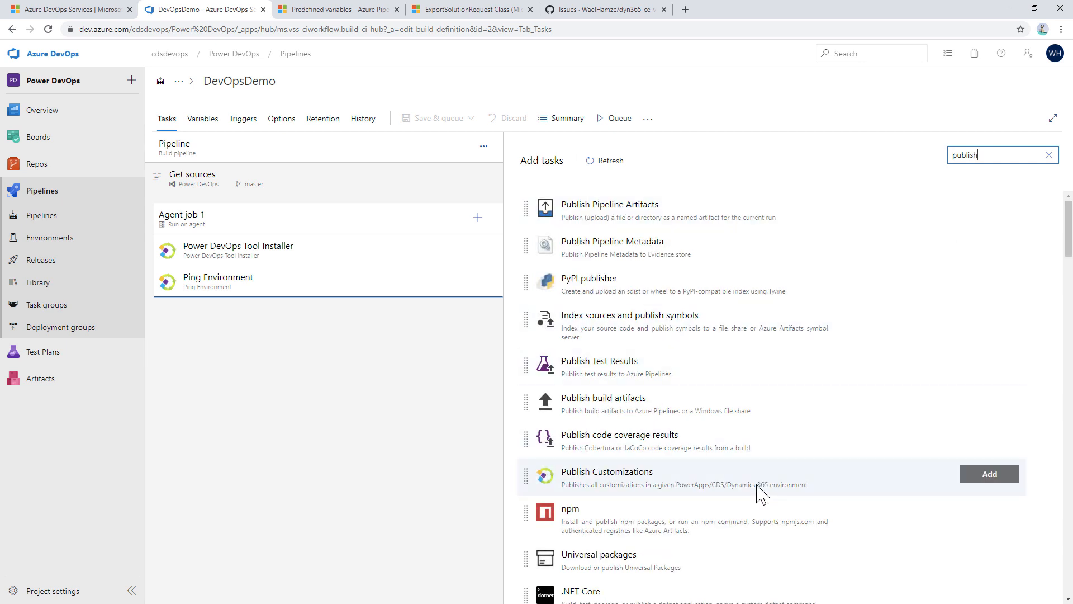
{"action": "left_click", "coordinate": [982, 477]}
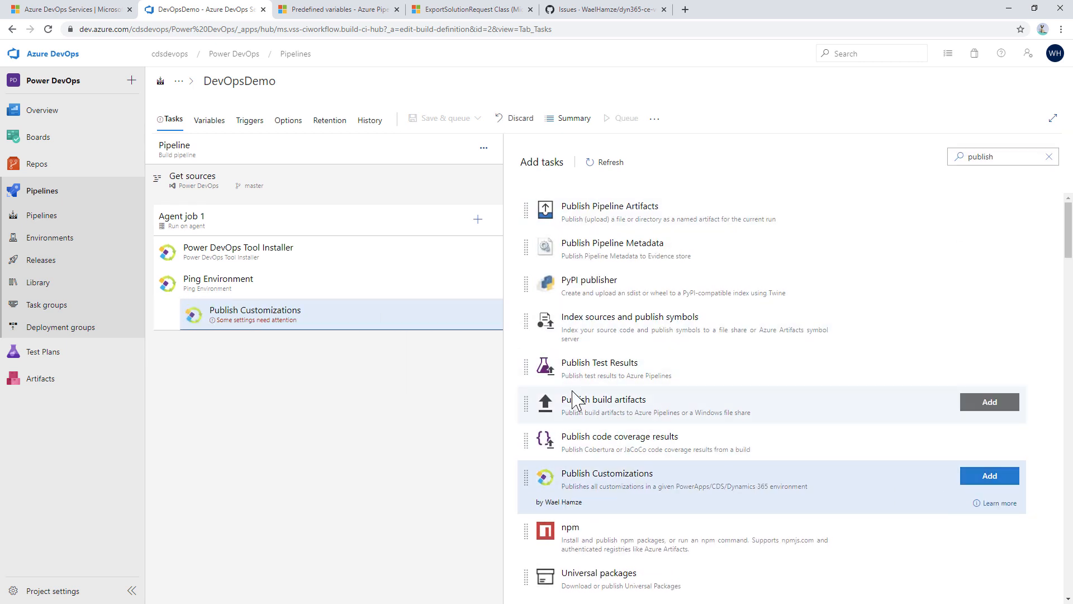
{"action": "left_click", "coordinate": [277, 320]}
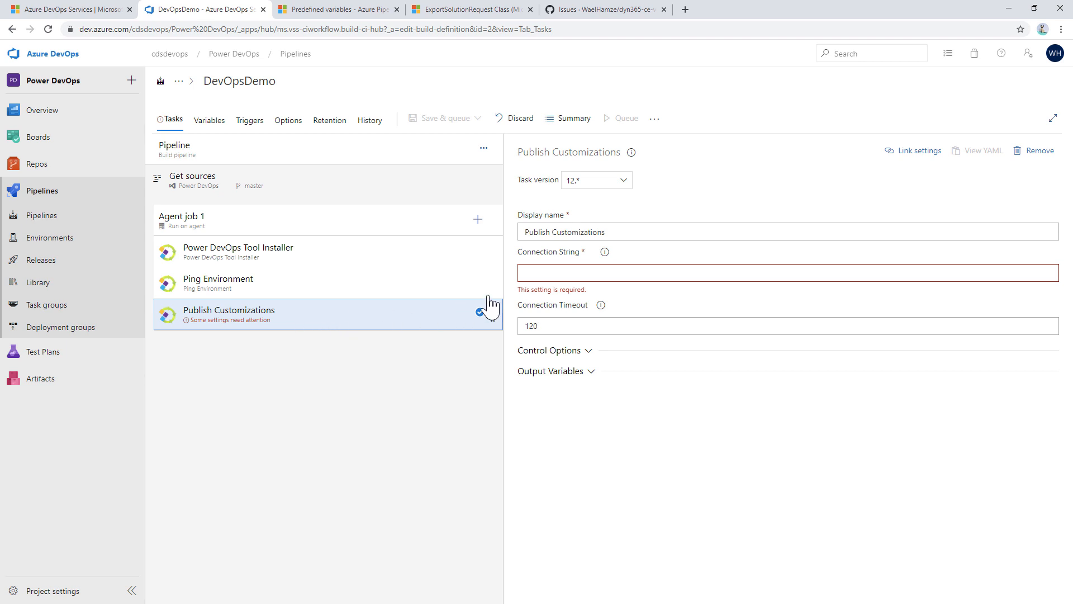
Copy Ping Environment's connection string into a new pipeline variable named Con.
{"action": "left_click", "coordinate": [348, 288]}
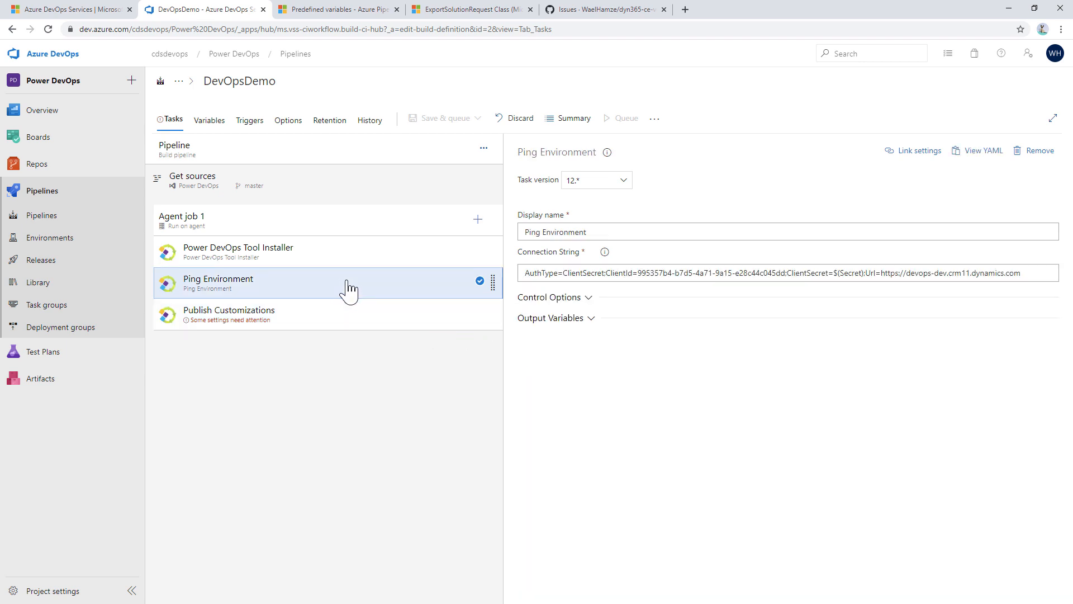
{"action": "left_click", "coordinate": [1043, 272]}
{"action": "left_click_drag", "start_coordinate": [1043, 273], "coordinate": [524, 275]}
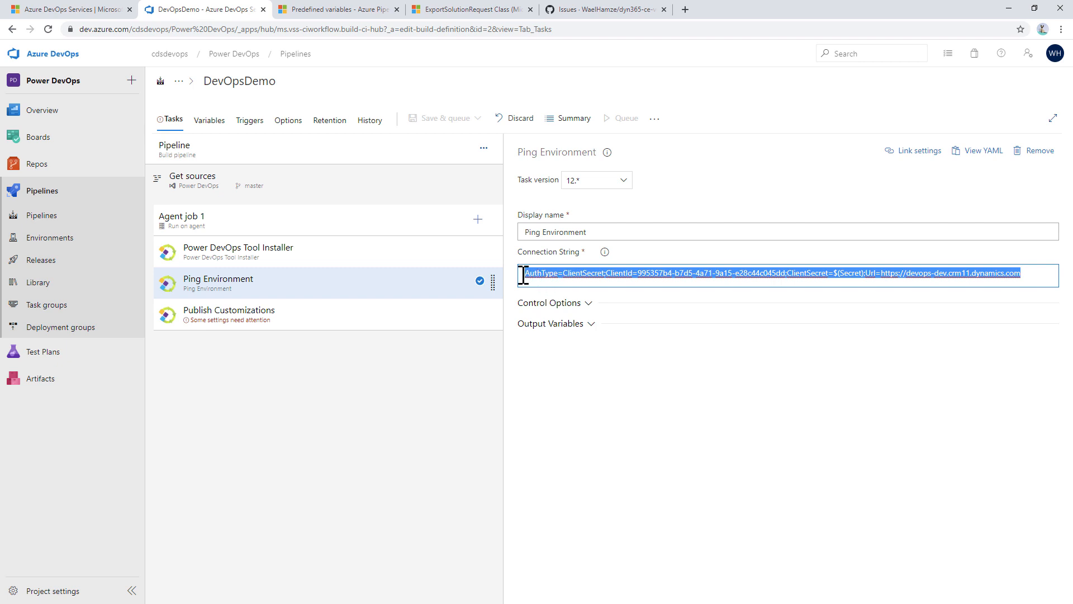
{"action": "left_click", "coordinate": [212, 125]}
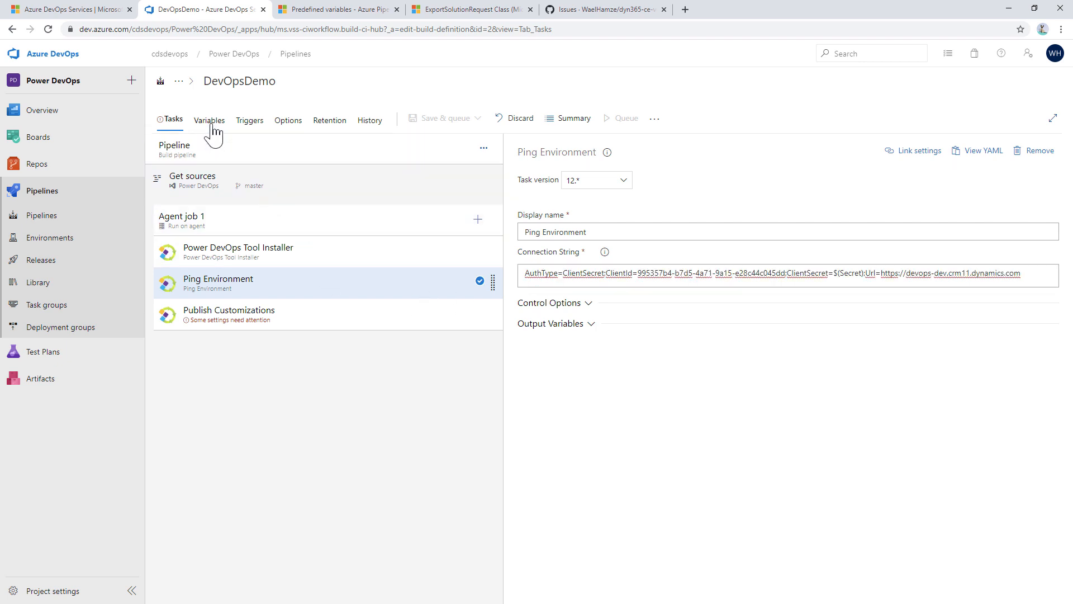
{"action": "left_click", "coordinate": [370, 292]}
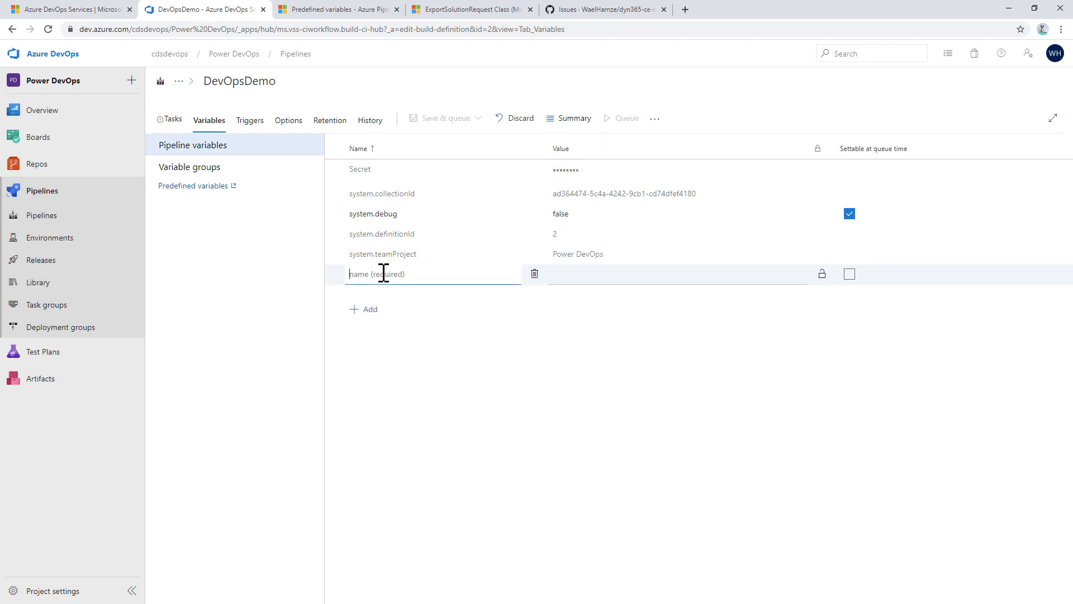
{"action": "type", "text": "Con"}
{"action": "left_click", "coordinate": [605, 280]}
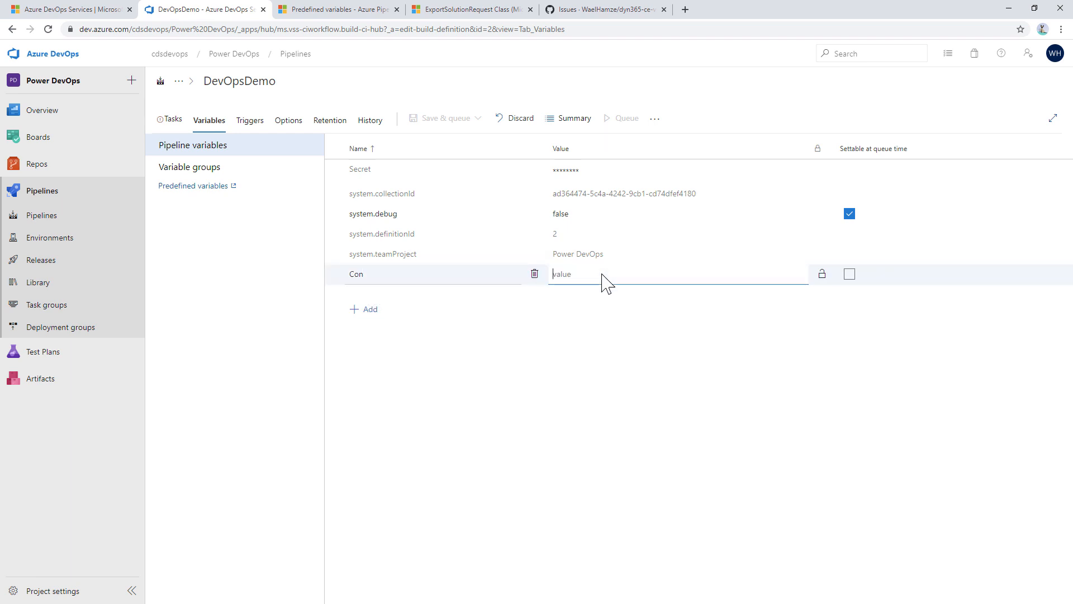
{"action": "key", "text": "ctrl+v"}
Set the Publish Customizations connection string to $(Con) and copy that reference.
{"action": "left_click", "coordinate": [360, 279]}
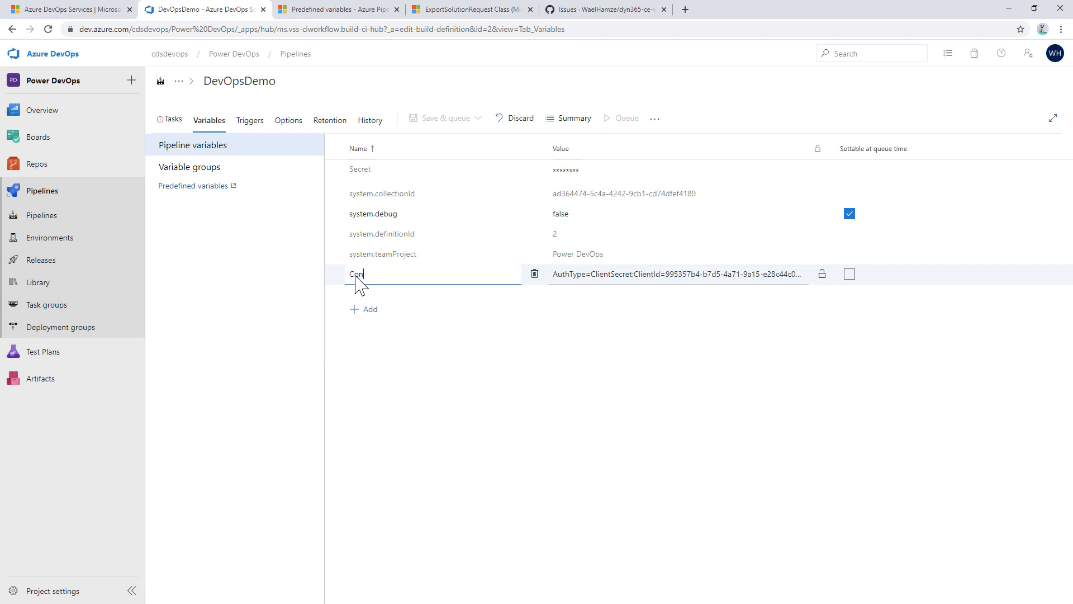
{"action": "double_click", "coordinate": [358, 275]}
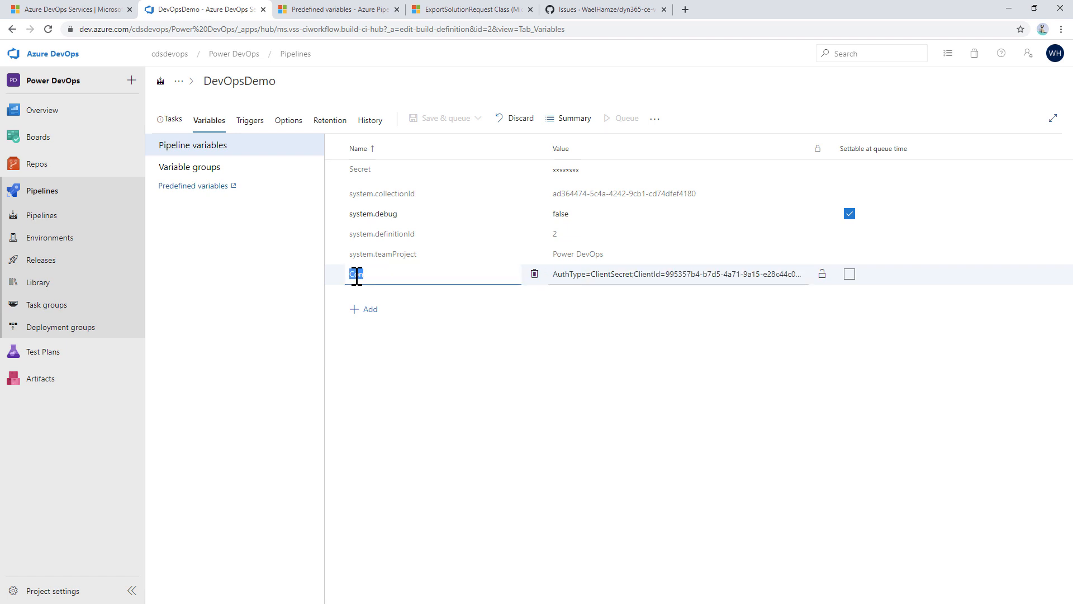
{"action": "left_click", "coordinate": [169, 126]}
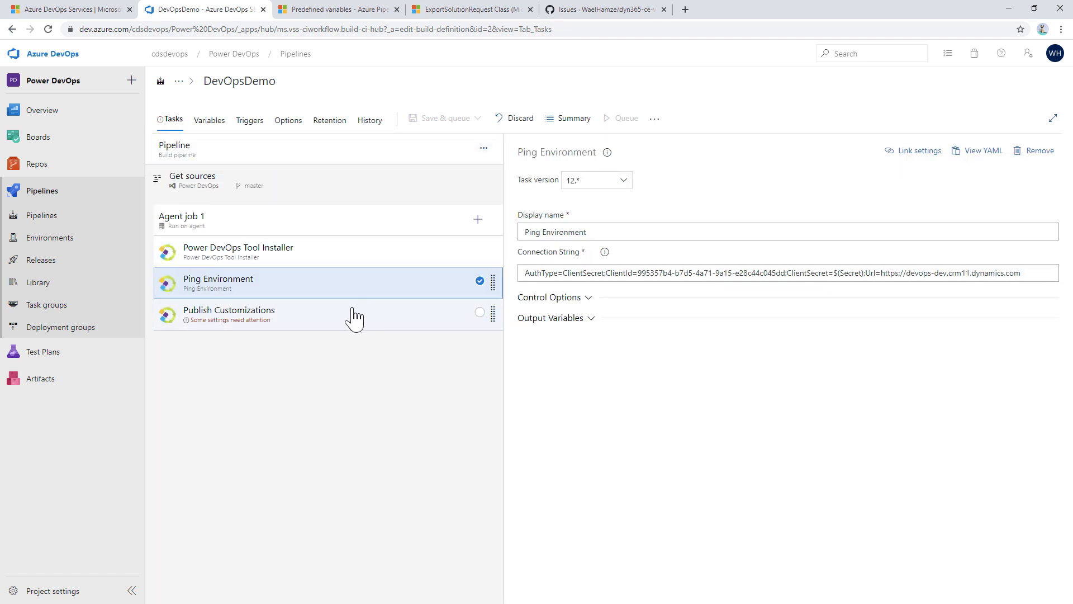
{"action": "left_click", "coordinate": [354, 316]}
{"action": "left_click", "coordinate": [562, 273]}
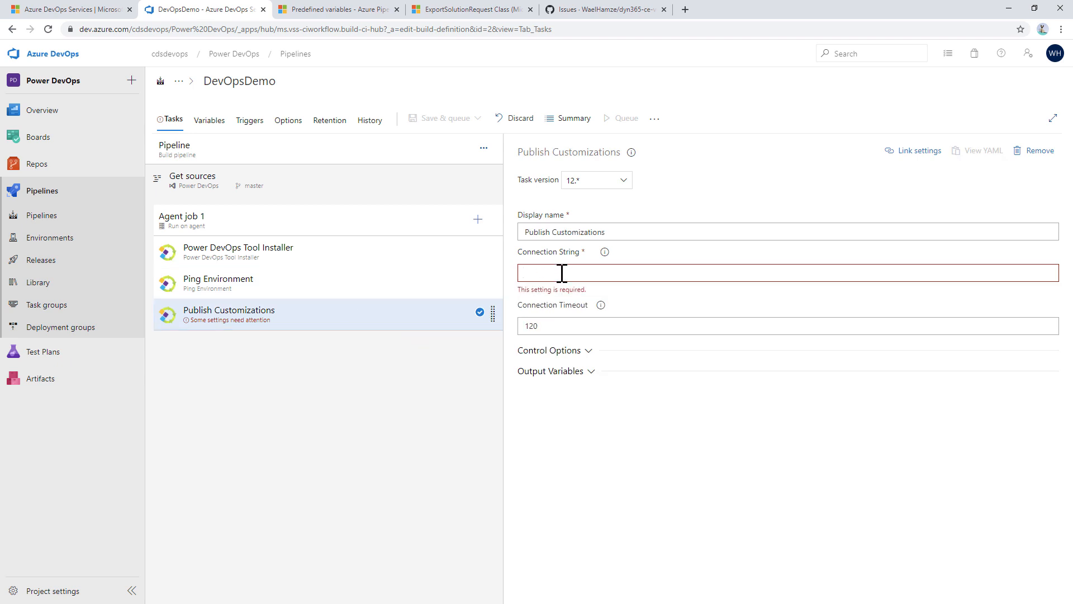
{"action": "type", "text": "$(Con"}
{"action": "left_click_drag", "start_coordinate": [549, 272], "coordinate": [512, 280]}
{"action": "key", "text": "ctrl+c"}
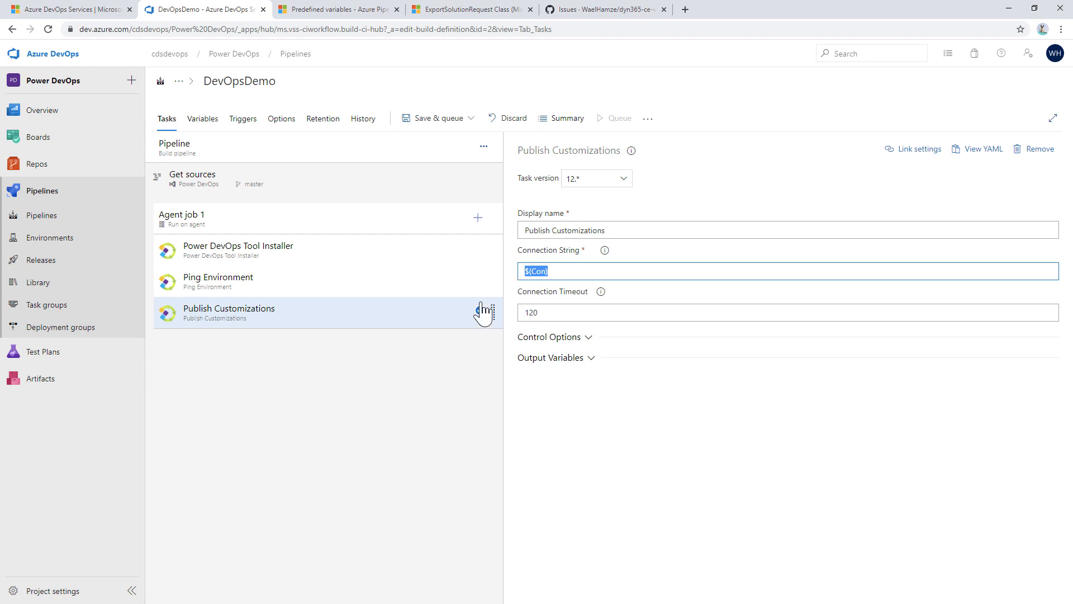
Replace Ping Environment's connection string with the copied $(Con) reference.
{"action": "left_click", "coordinate": [360, 297]}
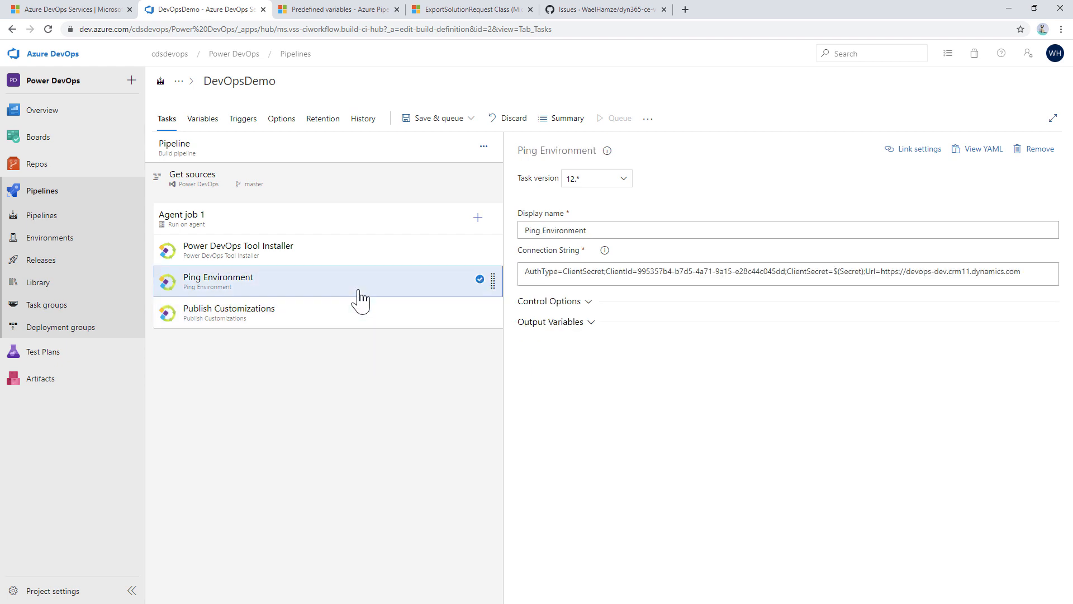
{"action": "left_click", "coordinate": [622, 274]}
{"action": "key", "text": "ctrl+a"}
{"action": "key", "text": "ctrl+v"}
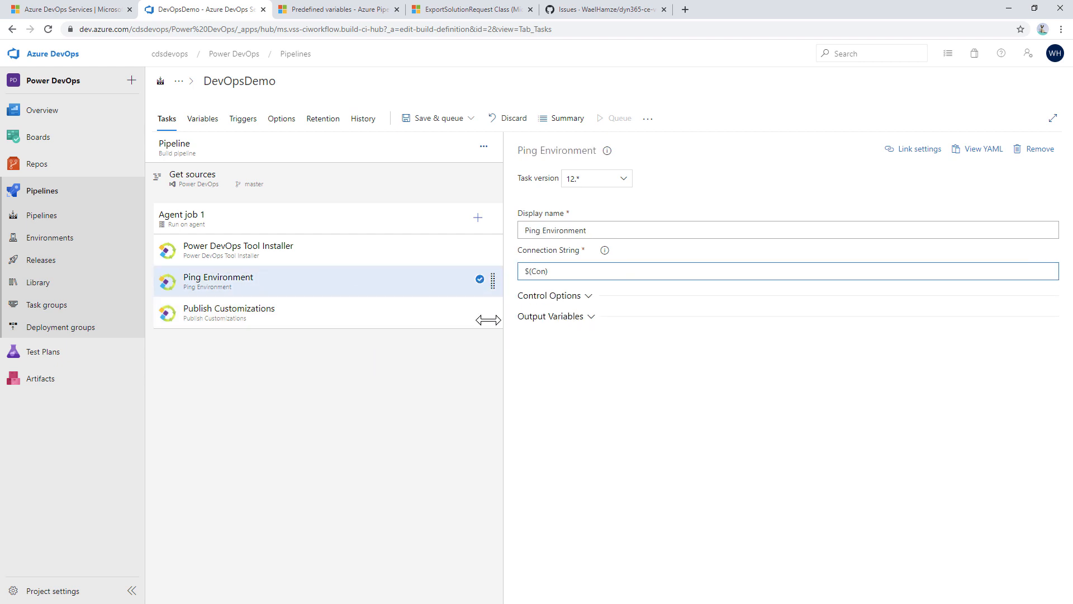
{"action": "left_click", "coordinate": [376, 319]}
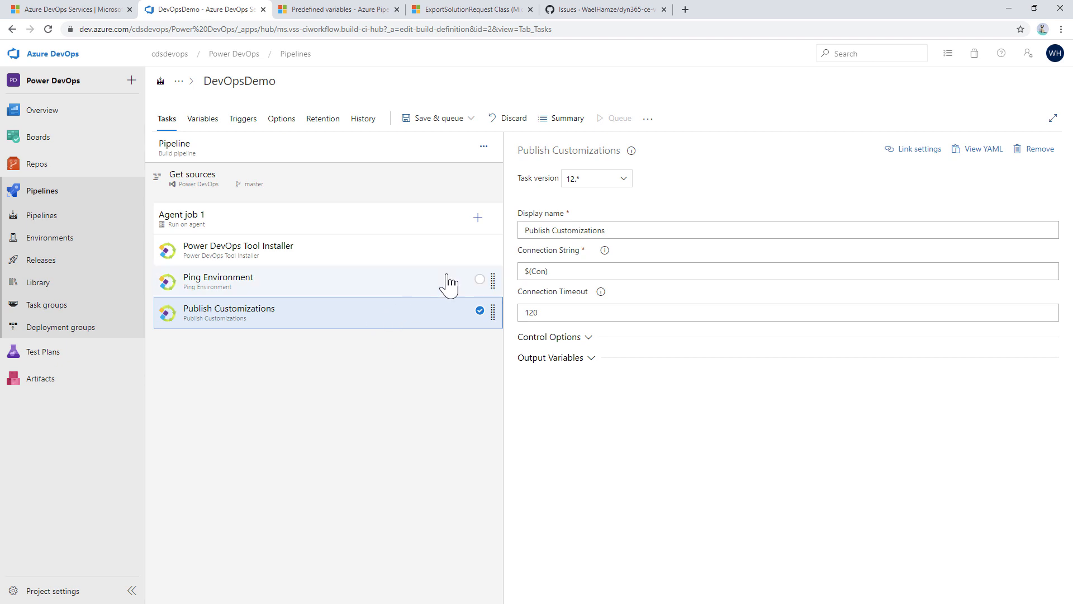
Add the Set Version task to Agent job 1 and set its connection string to $(Con).
{"action": "left_click", "coordinate": [478, 217]}
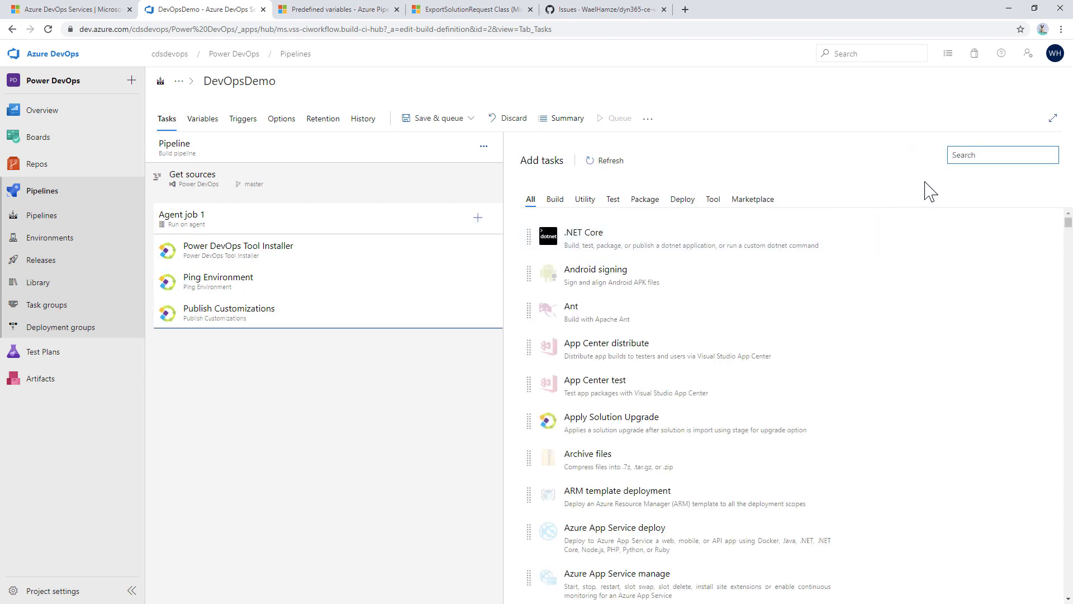
{"action": "left_click", "coordinate": [1004, 155]}
{"action": "type", "text": "st"}
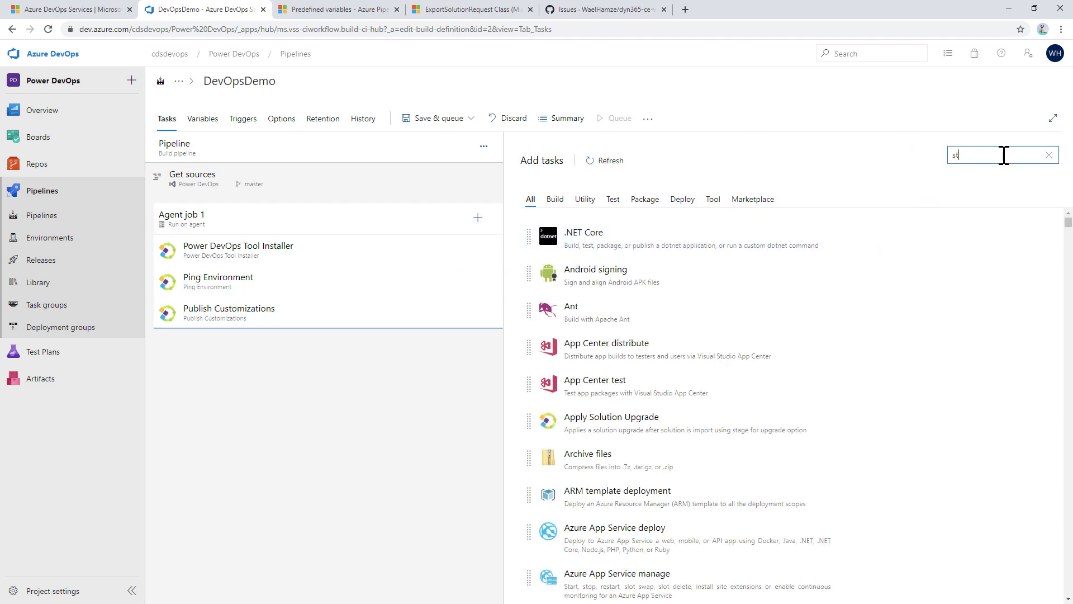
{"action": "type", "text": "et version"}
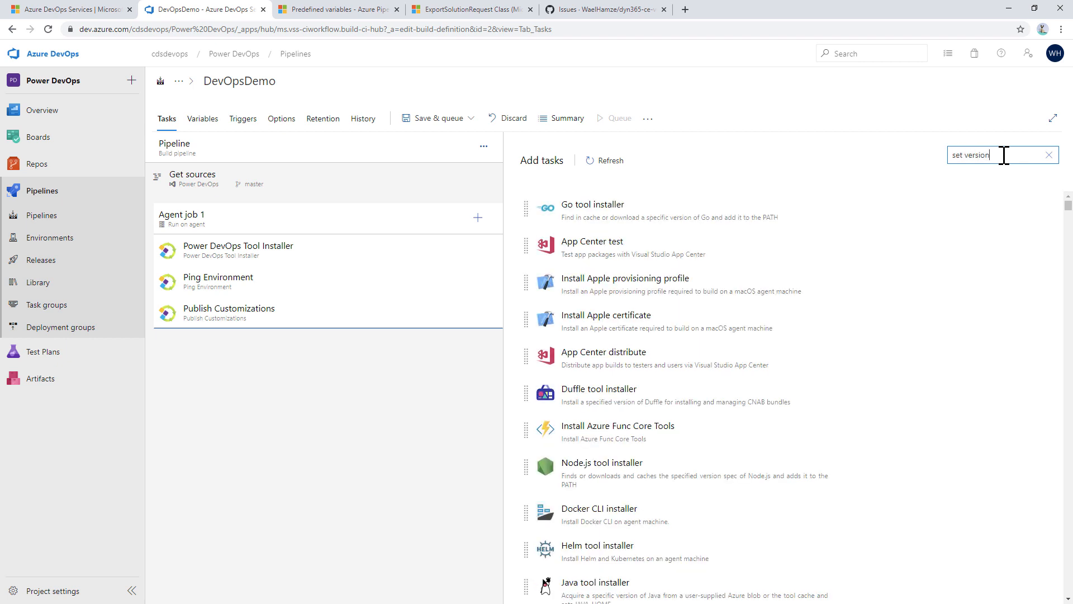
{"action": "left_click", "coordinate": [693, 210]}
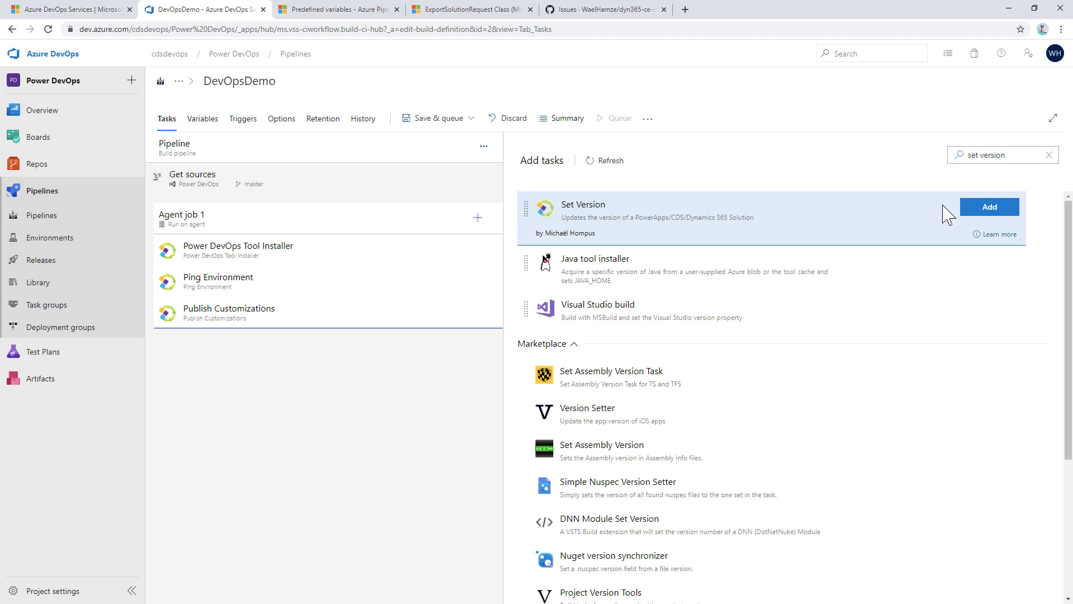
{"action": "left_click", "coordinate": [988, 208]}
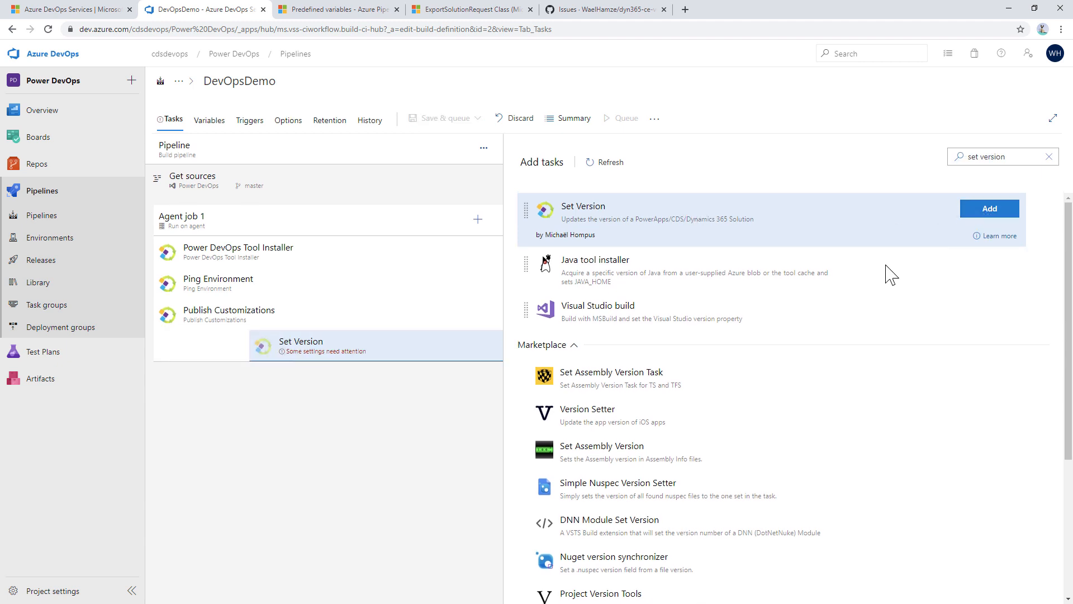
{"action": "left_click", "coordinate": [310, 347]}
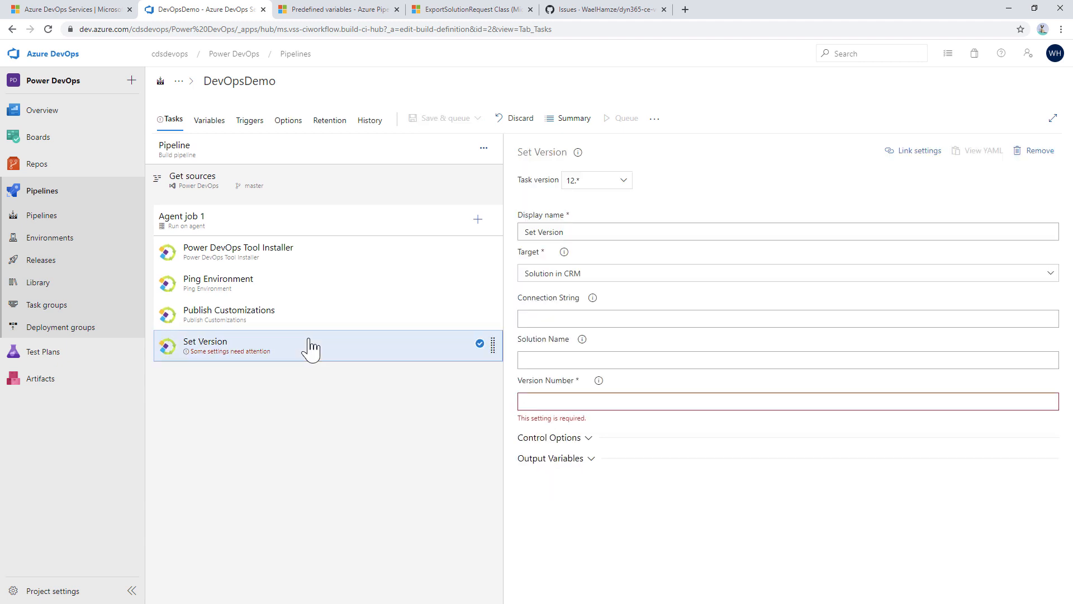
{"action": "left_click", "coordinate": [569, 320]}
{"action": "type", "text": "$(Con"}
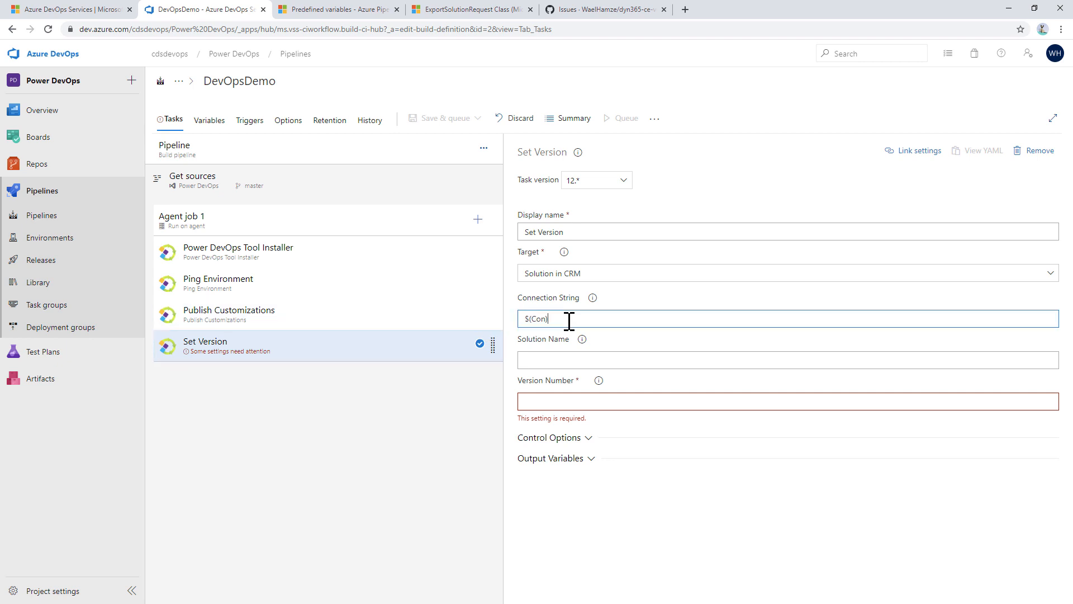
Add a pipeline variable called Name with the value DevOpsDemo for the solution name.
{"action": "left_click", "coordinate": [565, 361]}
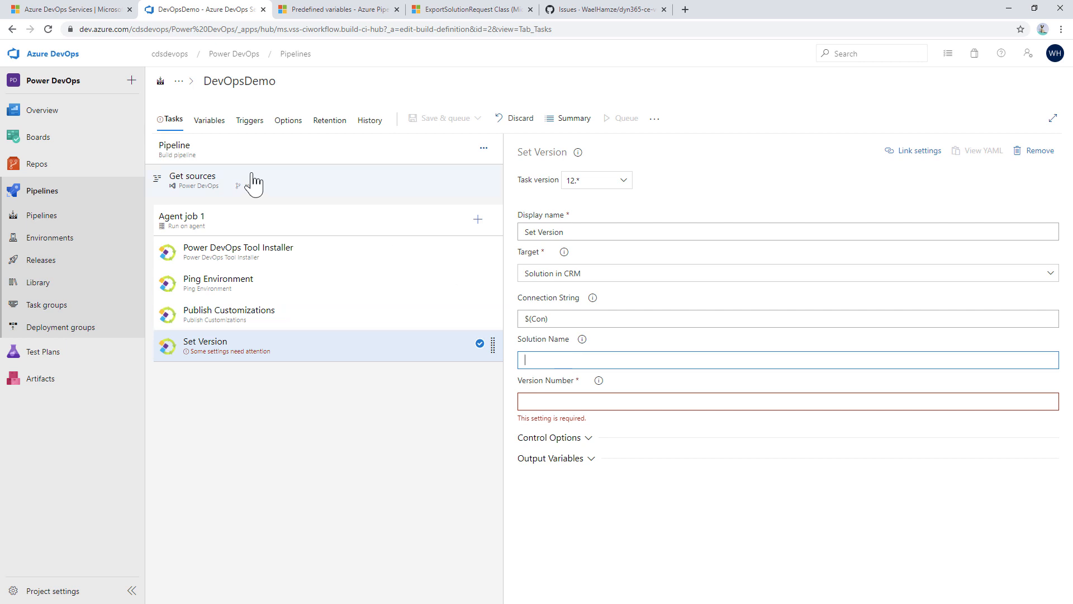
{"action": "left_click", "coordinate": [210, 122]}
{"action": "left_click", "coordinate": [370, 311]}
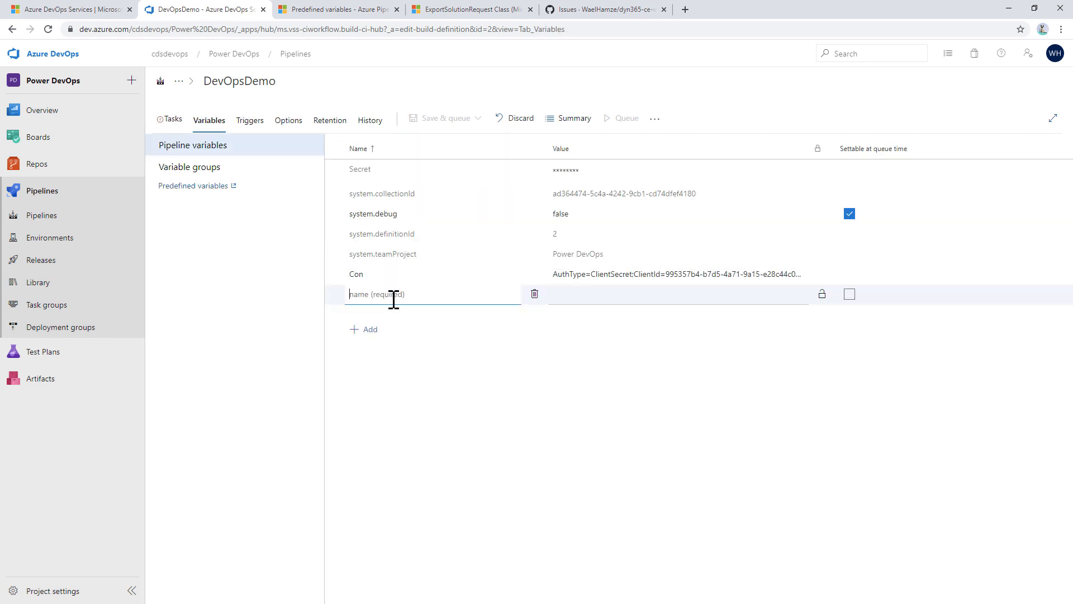
{"action": "type", "text": "Name"}
{"action": "left_click", "coordinate": [585, 293]}
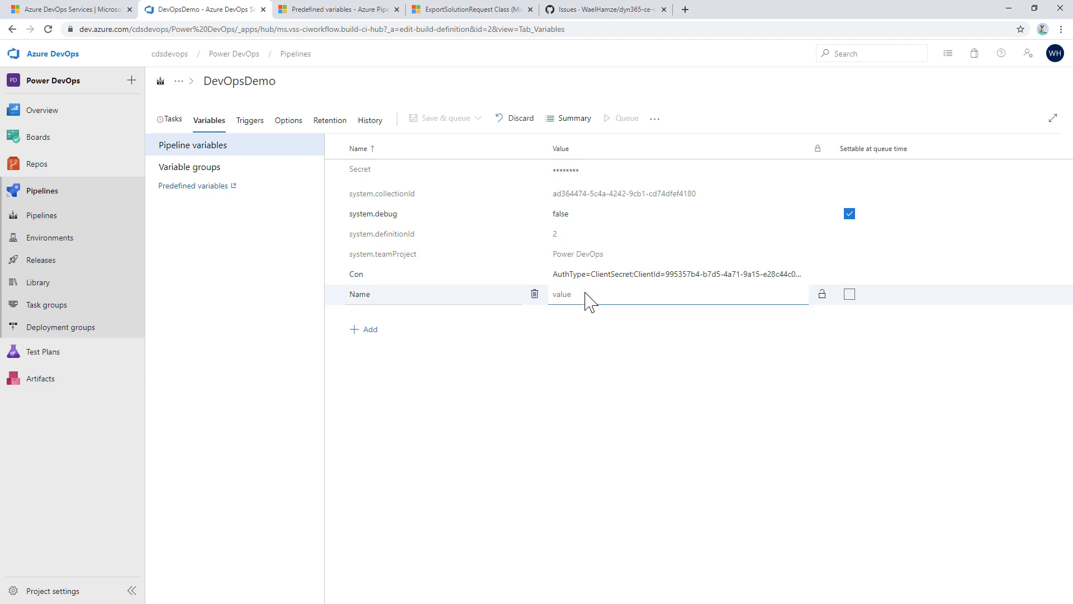
{"action": "type", "text": "Dev"}
{"action": "type", "text": "OpsDevOps"}
{"action": "key", "text": "BackSpace"}
{"action": "key", "text": "BackSpace"}
Set the Set Version task's solution name to $(Name).
{"action": "double_click", "coordinate": [370, 293]}
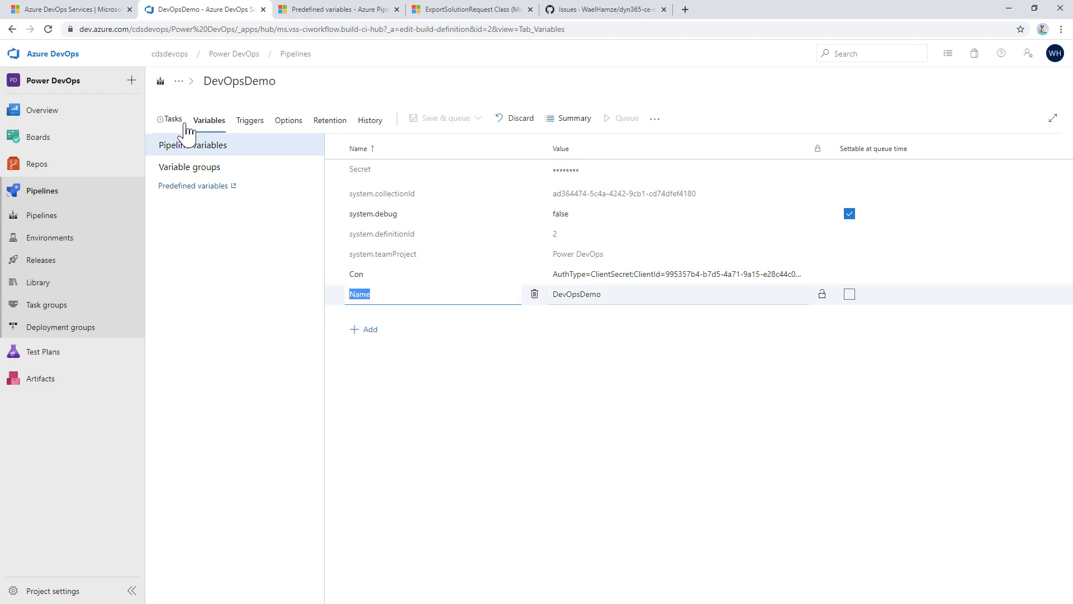
{"action": "left_click", "coordinate": [171, 119]}
{"action": "left_click", "coordinate": [554, 359]}
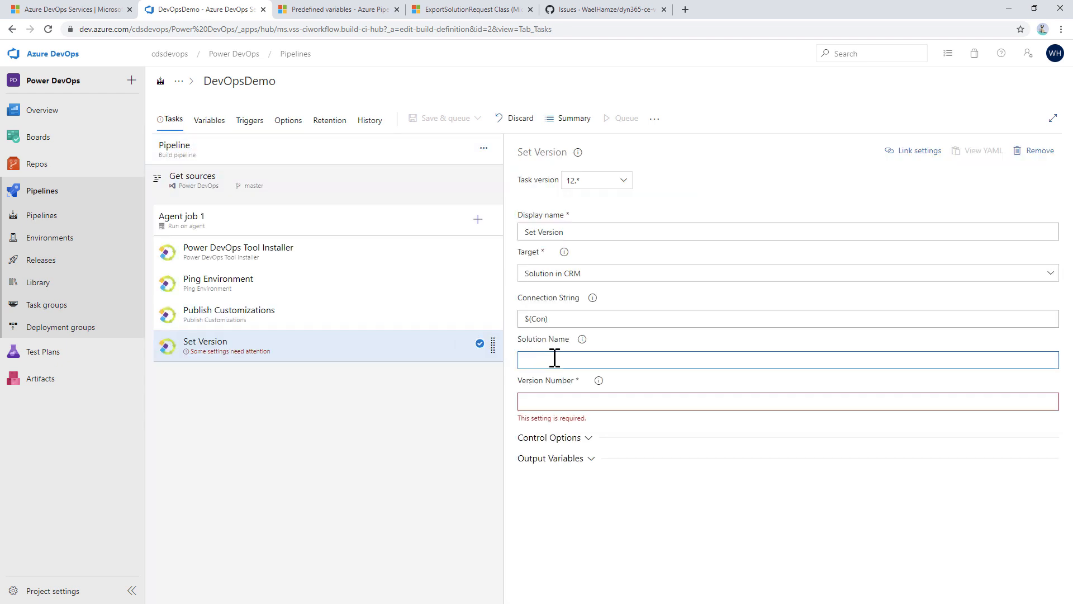
{"action": "type", "text": "$(Name"}
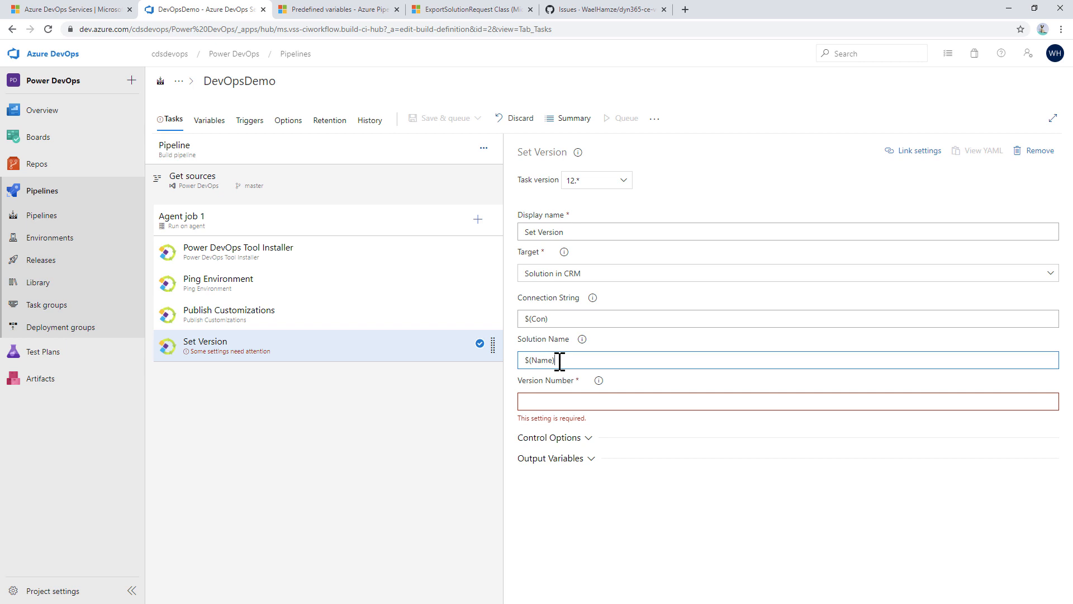
Set the pipeline's build number format to 1.0.0$(Rev:.r) in the build properties.
{"action": "left_click", "coordinate": [561, 400]}
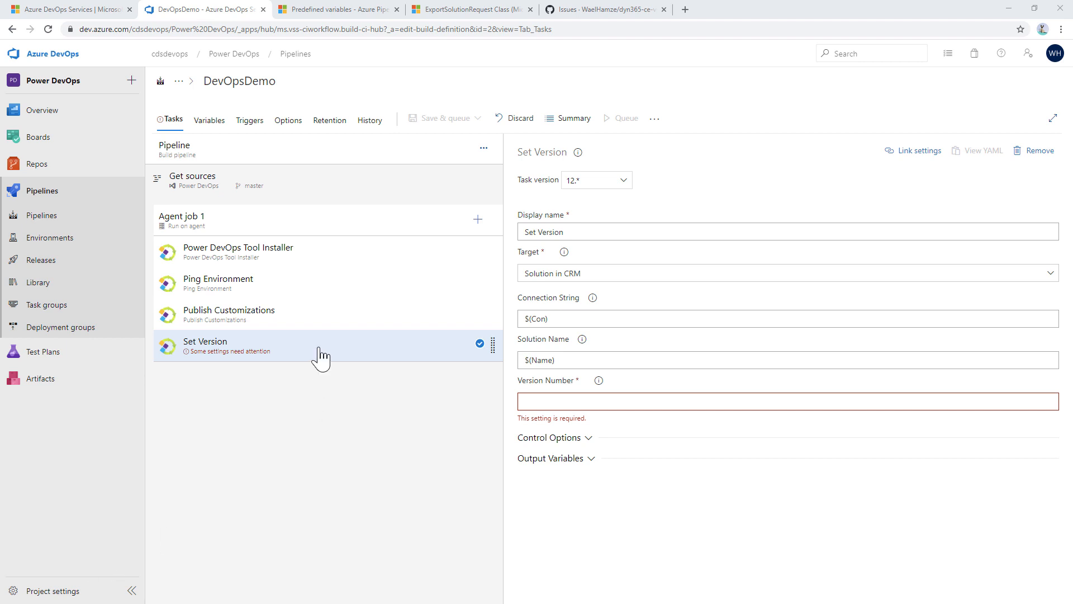
{"action": "left_click", "coordinate": [289, 123]}
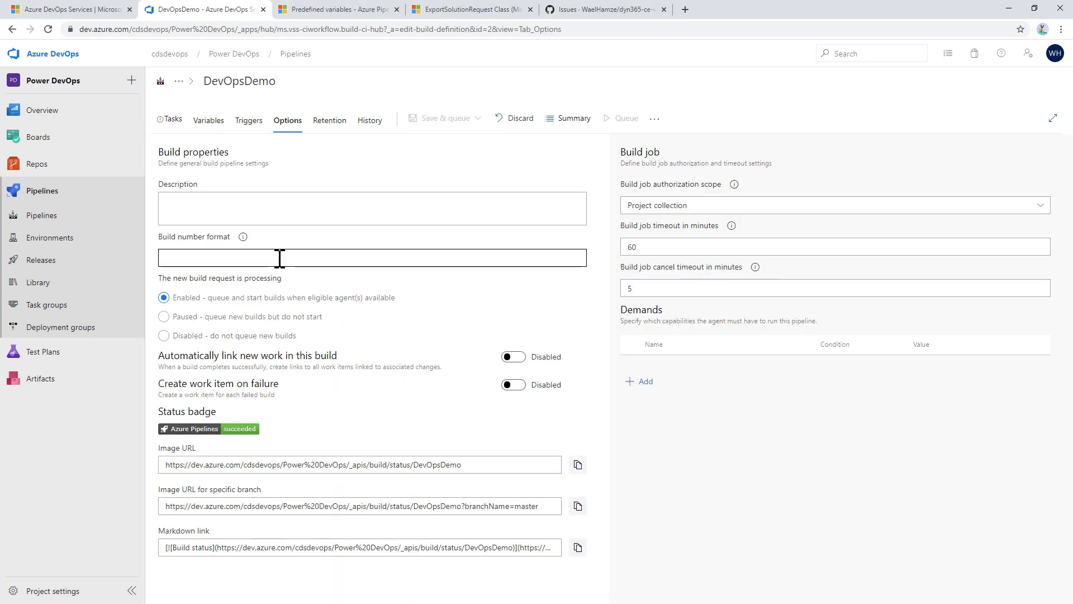
{"action": "left_click", "coordinate": [279, 257]}
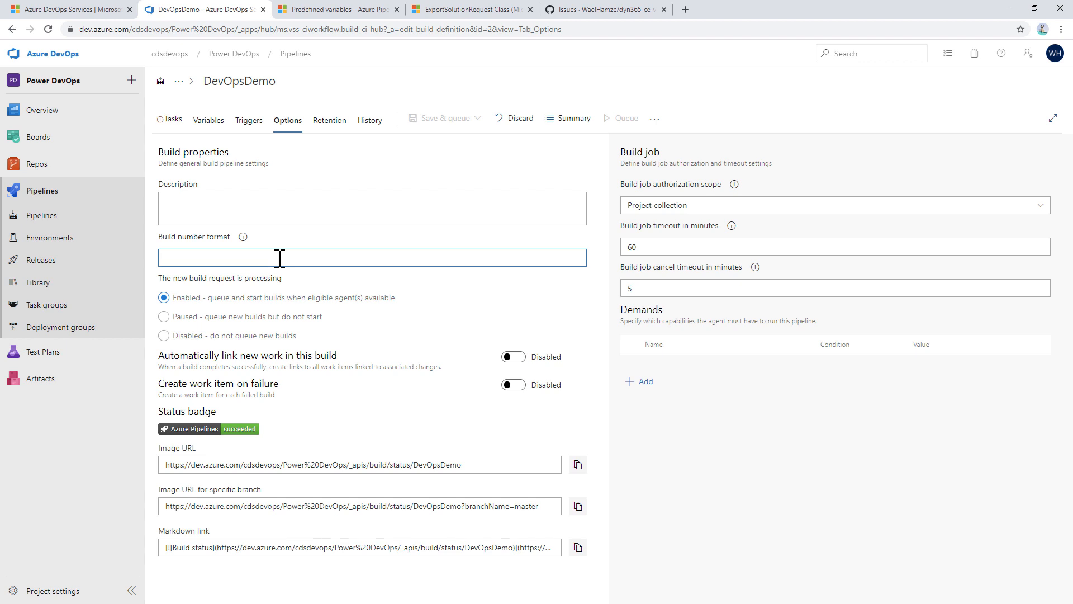
{"action": "type", "text": "1.0.0$(Rev:.r)"}
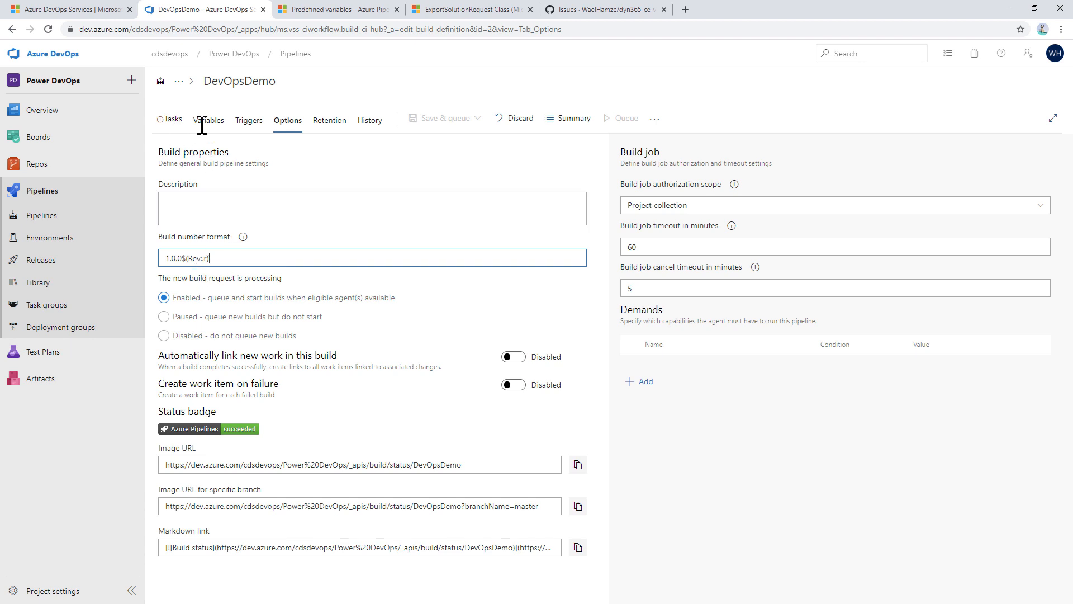
Copy the Build.BuildNumber variable name from the build variables table in the predefined variables documentation.
{"action": "left_click", "coordinate": [169, 124]}
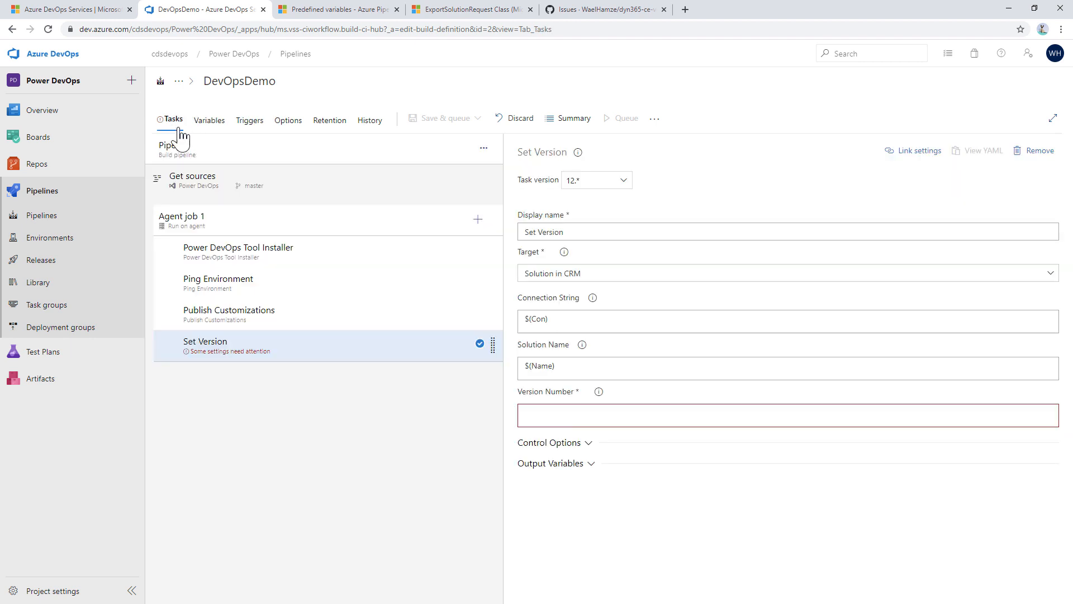
{"action": "left_click", "coordinate": [564, 399]}
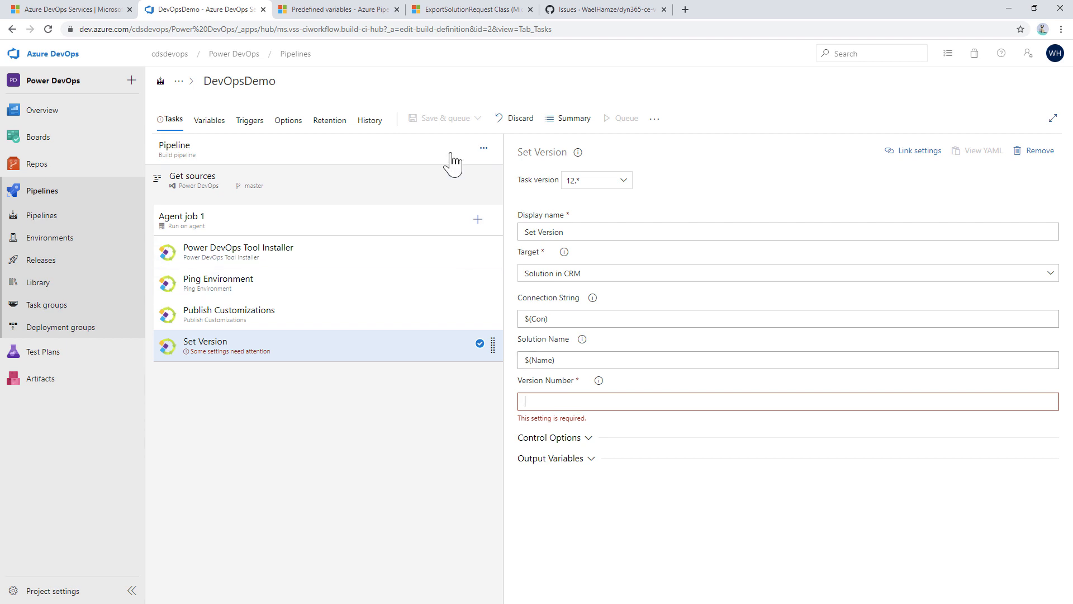
{"action": "left_click", "coordinate": [354, 12]}
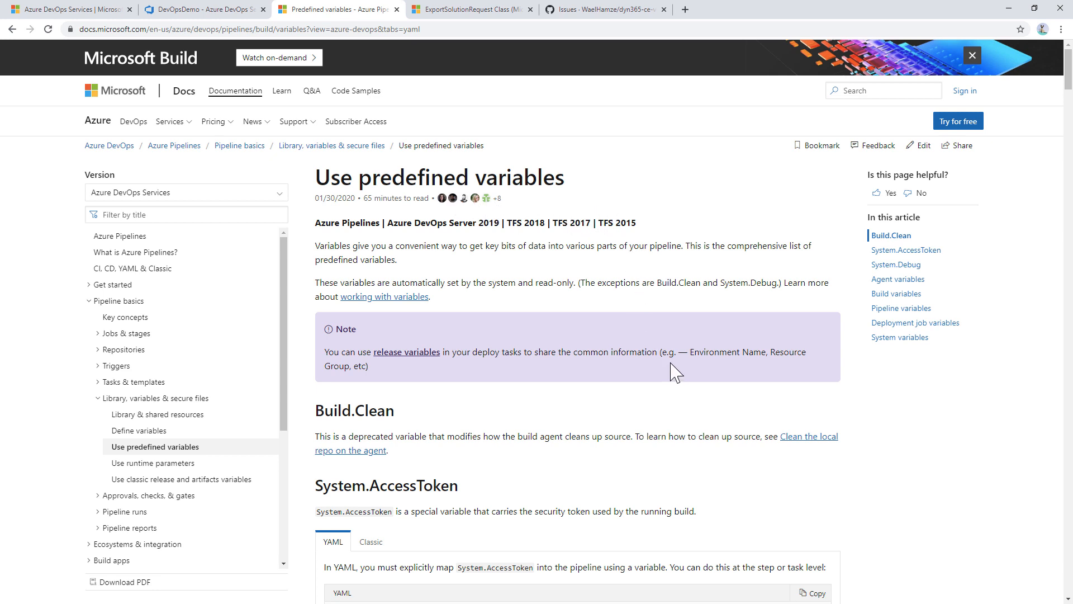
{"action": "scroll", "coordinate": [676, 379], "scroll_direction": "down", "scroll_amount": 10}
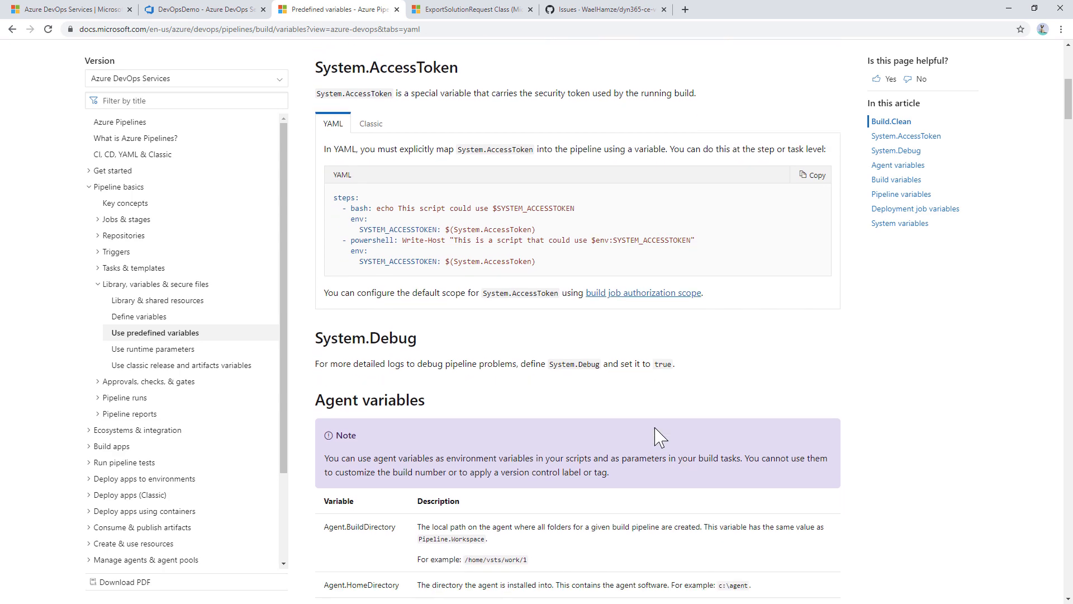
{"action": "scroll", "coordinate": [658, 441], "scroll_direction": "down", "scroll_amount": 3}
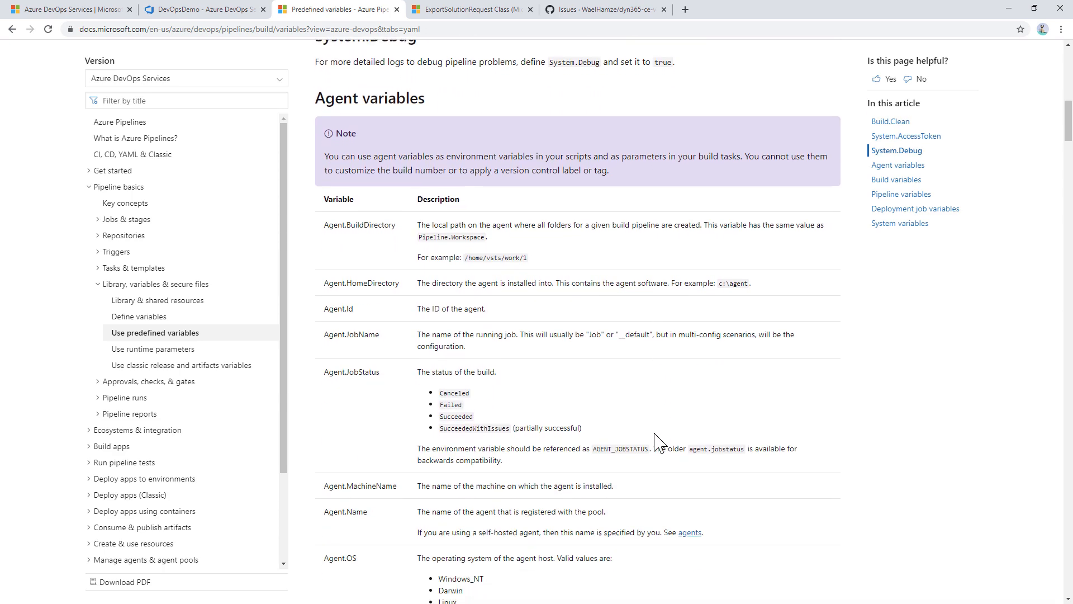
{"action": "scroll", "coordinate": [641, 436], "scroll_direction": "down", "scroll_amount": 2}
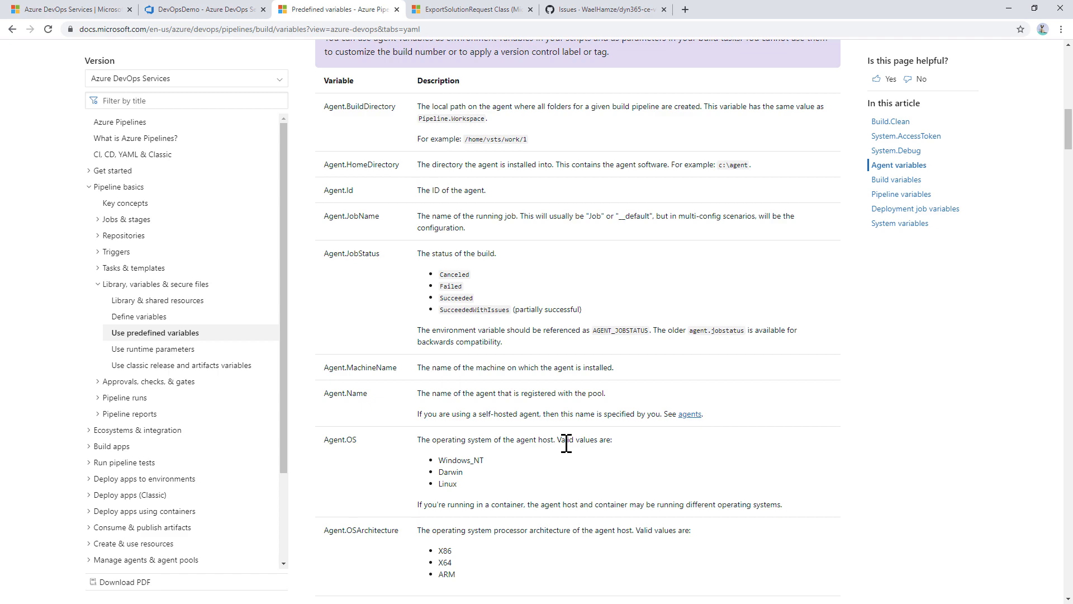
{"action": "scroll", "coordinate": [566, 442], "scroll_direction": "down", "scroll_amount": 5}
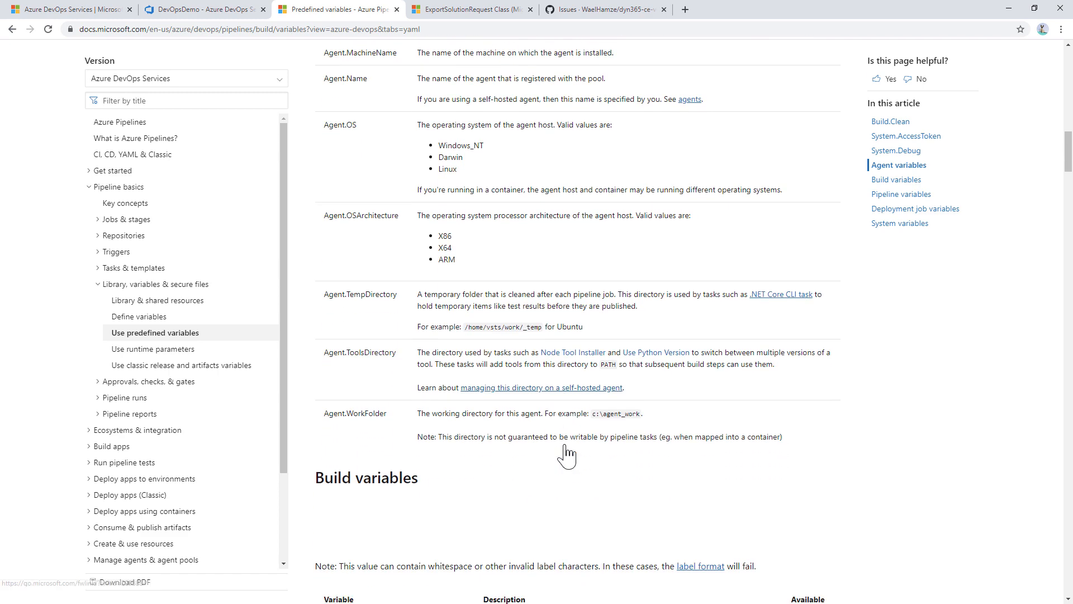
{"action": "scroll", "coordinate": [566, 450], "scroll_direction": "down", "scroll_amount": 8}
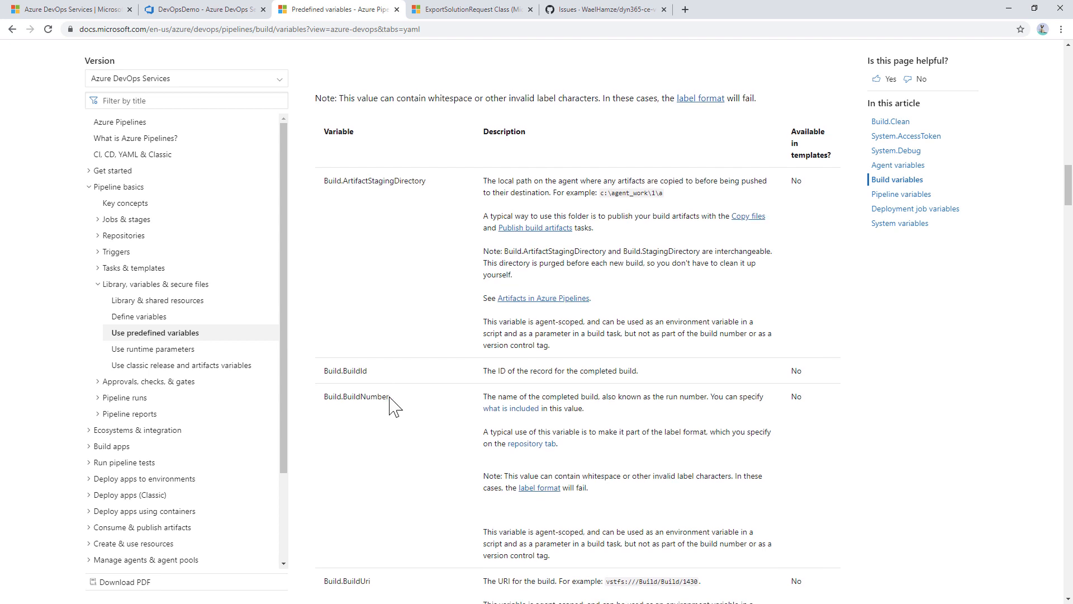
{"action": "left_click_drag", "start_coordinate": [390, 397], "coordinate": [327, 397]}
{"action": "key", "text": "ctrl+c"}
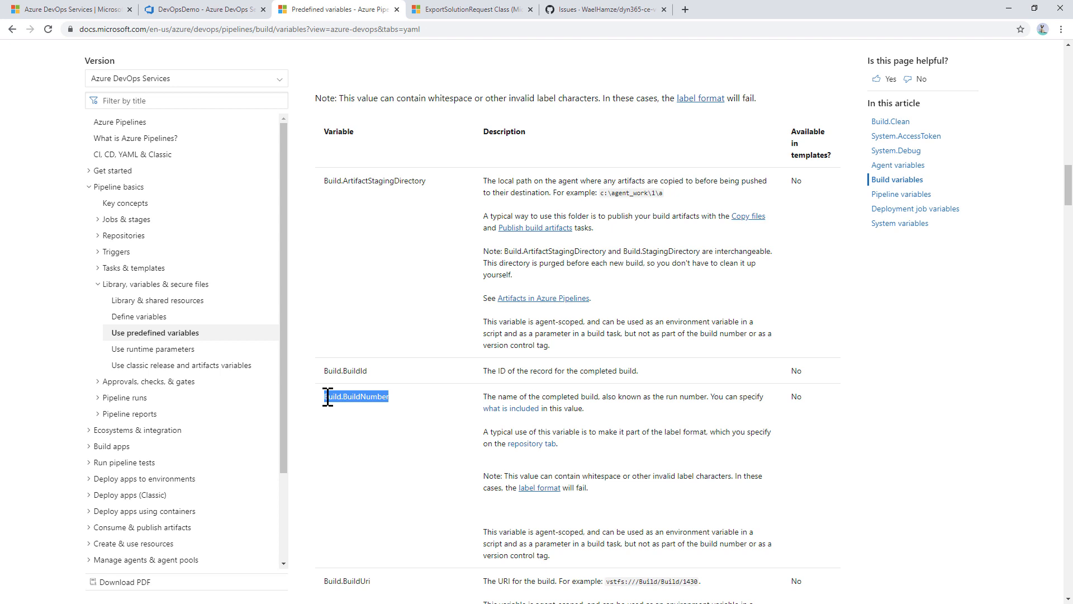
{"action": "left_click", "coordinate": [429, 426]}
{"action": "scroll", "coordinate": [456, 428], "scroll_direction": "down", "scroll_amount": 1}
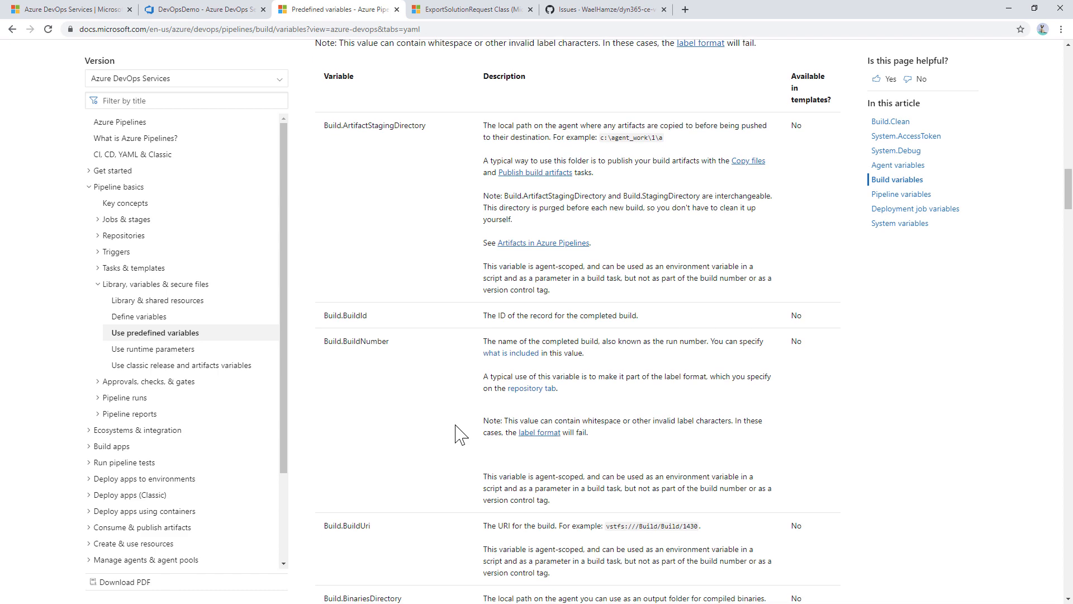
{"action": "scroll", "coordinate": [455, 427], "scroll_direction": "down", "scroll_amount": 3}
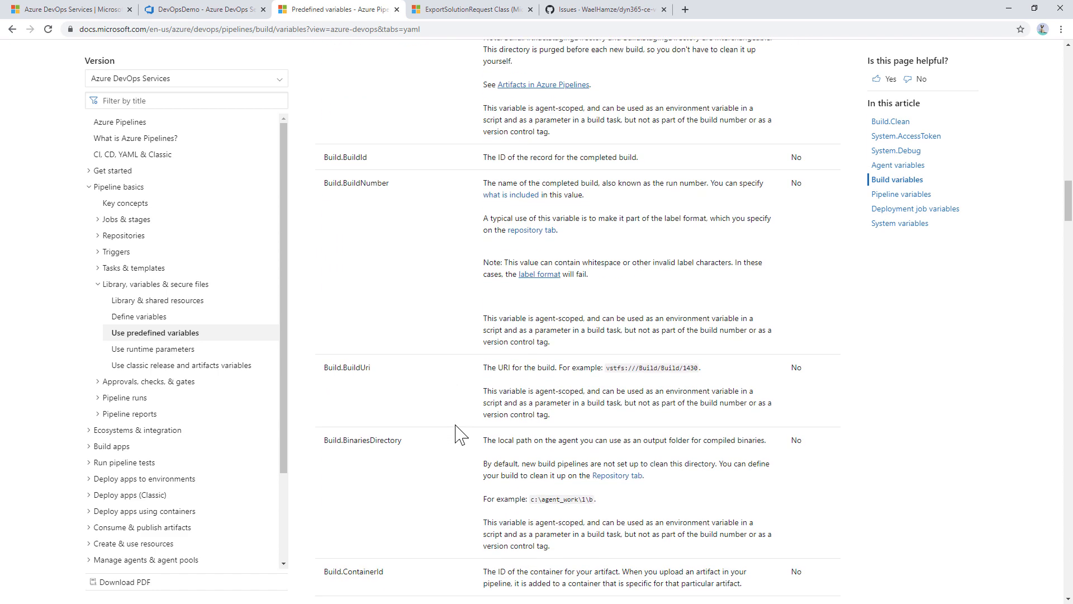
{"action": "scroll", "coordinate": [456, 428], "scroll_direction": "down", "scroll_amount": 1}
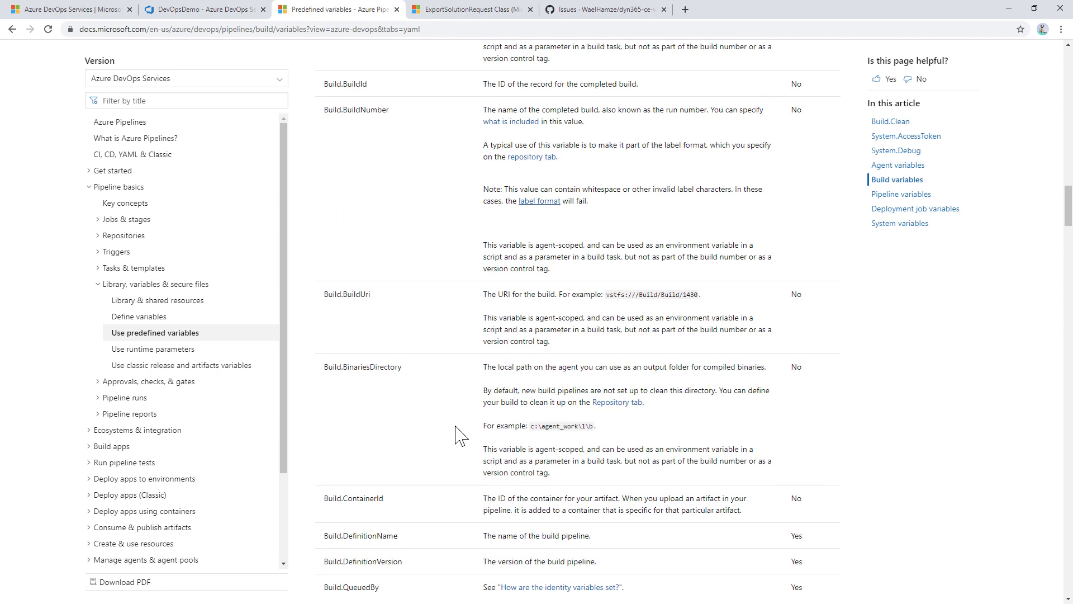
{"action": "scroll", "coordinate": [455, 434], "scroll_direction": "up", "scroll_amount": 3}
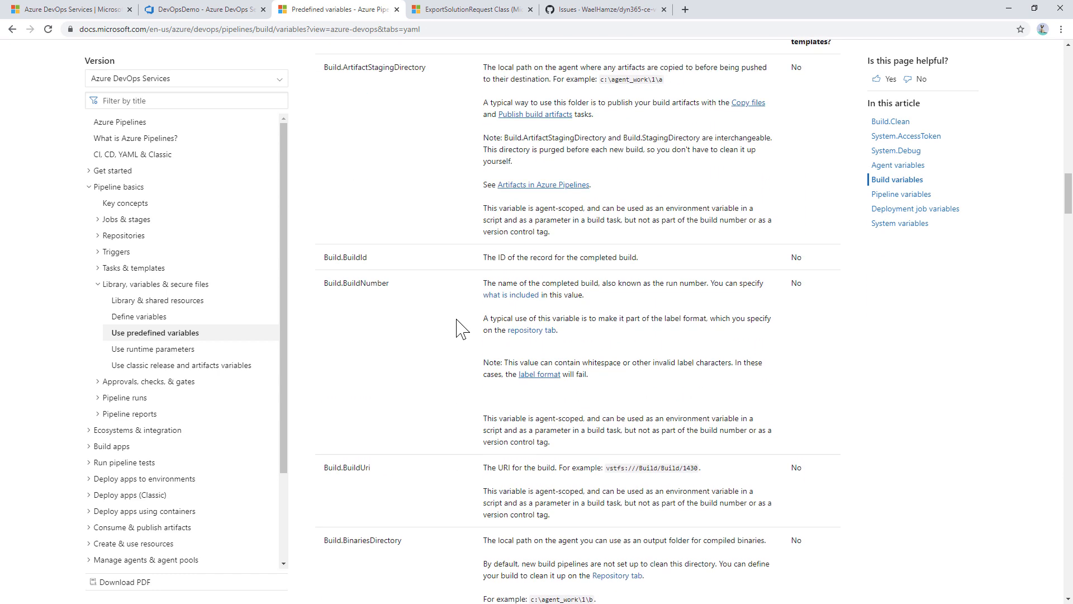
Set the Set Version task's version number to $(Build.BuildNumber) and check it against the pipeline's build number format.
{"action": "left_click", "coordinate": [208, 9]}
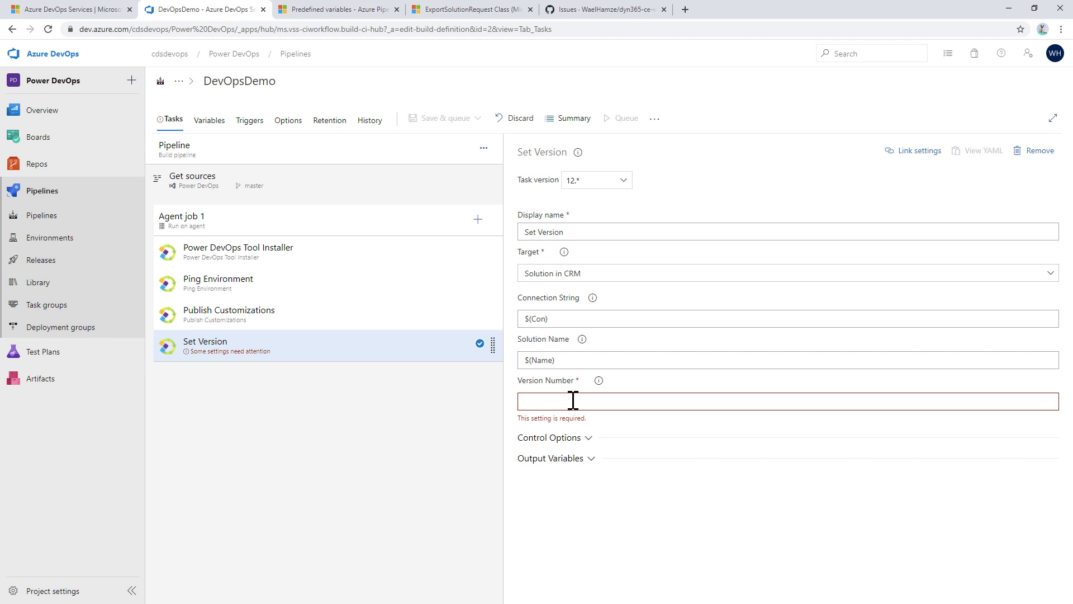
{"action": "key", "text": "ctrl+v"}
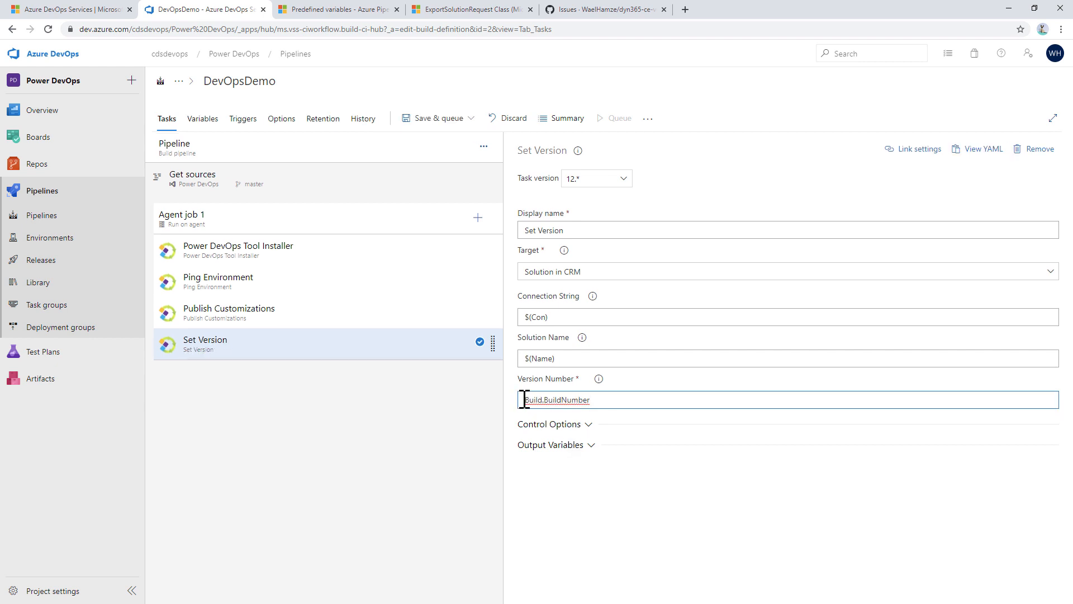
{"action": "left_click", "coordinate": [526, 400]}
{"action": "type", "text": "$("}
{"action": "left_click", "coordinate": [609, 400]}
{"action": "left_click", "coordinate": [280, 120]}
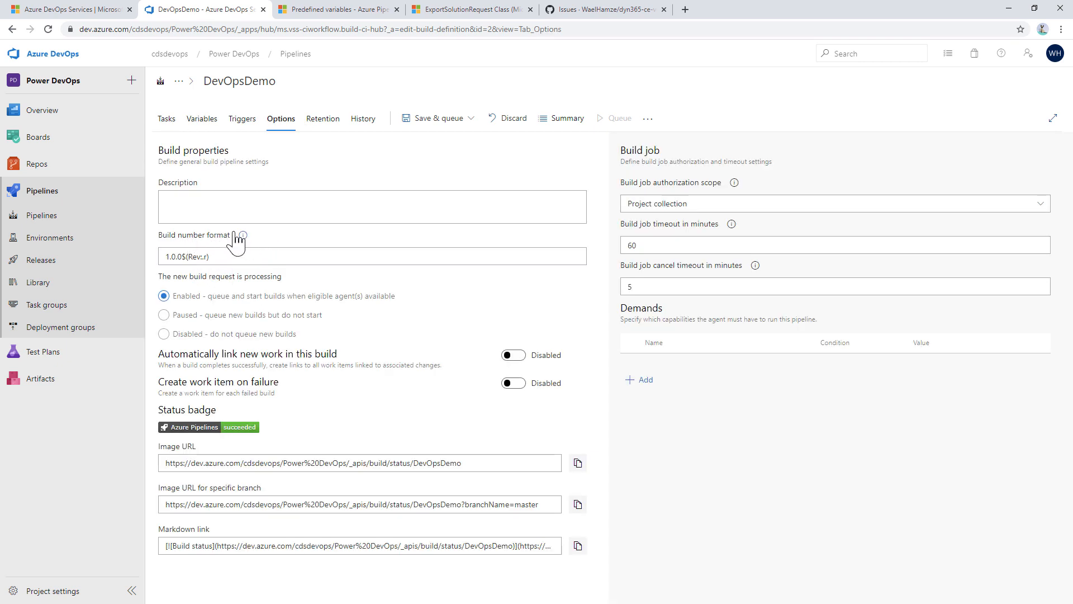
{"action": "left_click", "coordinate": [166, 119]}
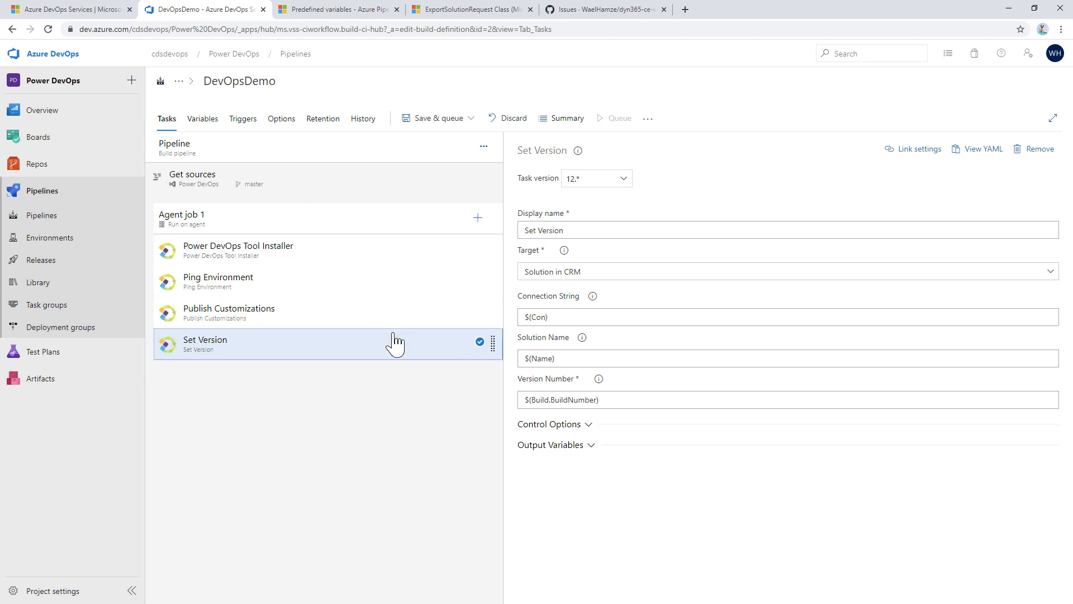
Search the task catalogue for "solution expo", add the Export Solution task to Agent job 1 and open its settings.
{"action": "left_click", "coordinate": [478, 220]}
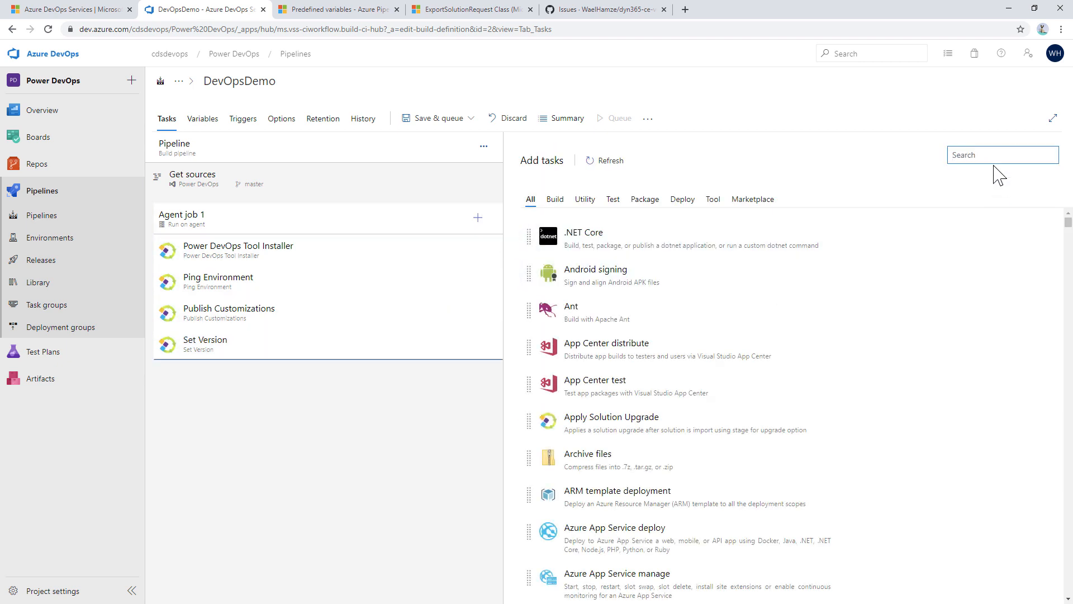
{"action": "type", "text": "solution expo"}
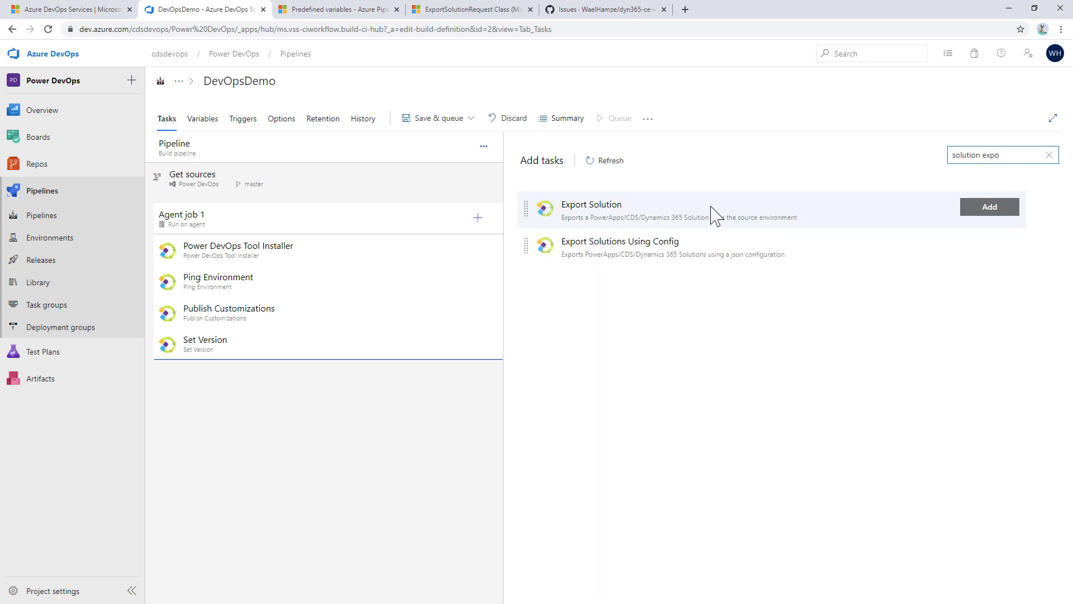
{"action": "left_click", "coordinate": [711, 206]}
{"action": "left_click", "coordinate": [977, 211]}
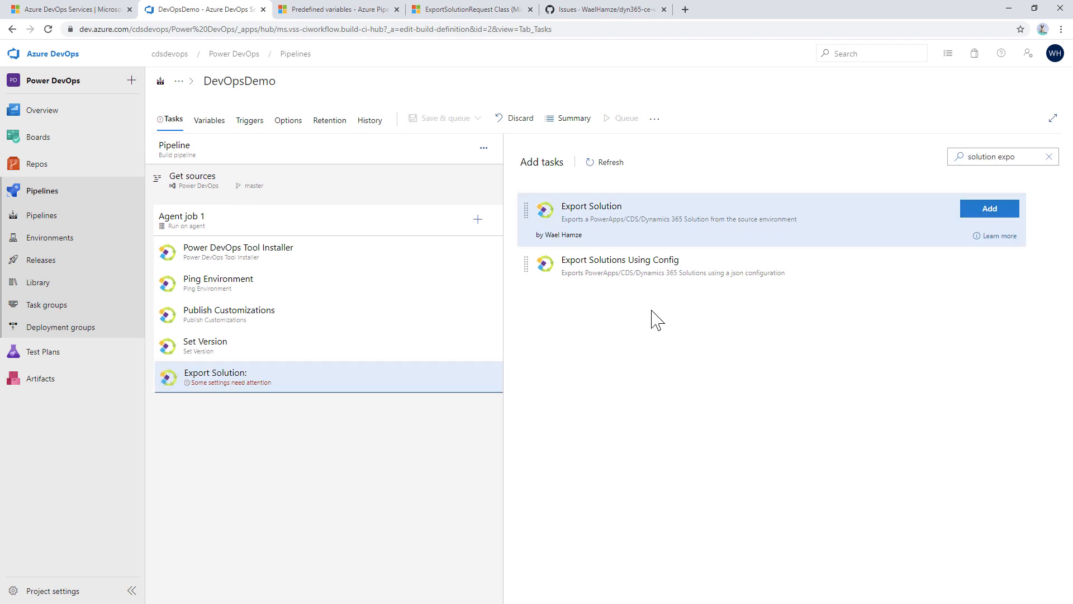
{"action": "left_click", "coordinate": [364, 381]}
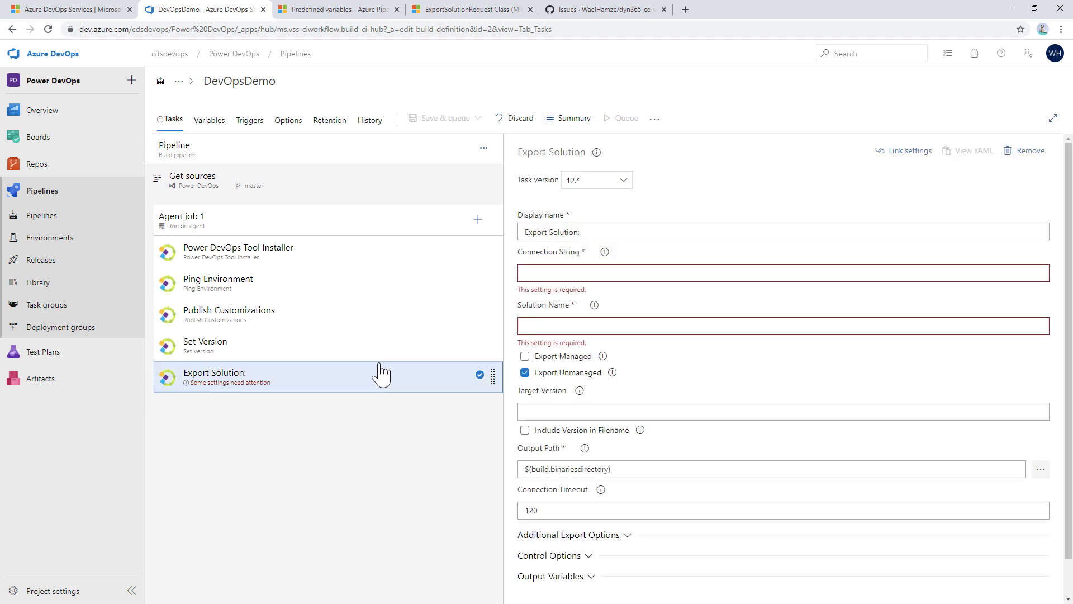
Copy the $(Con) reference from the Set Version task into the Export Solution task's connection string.
{"action": "left_click", "coordinate": [358, 353]}
{"action": "left_click_drag", "start_coordinate": [558, 319], "coordinate": [515, 323]}
{"action": "key", "text": "ctrl+c"}
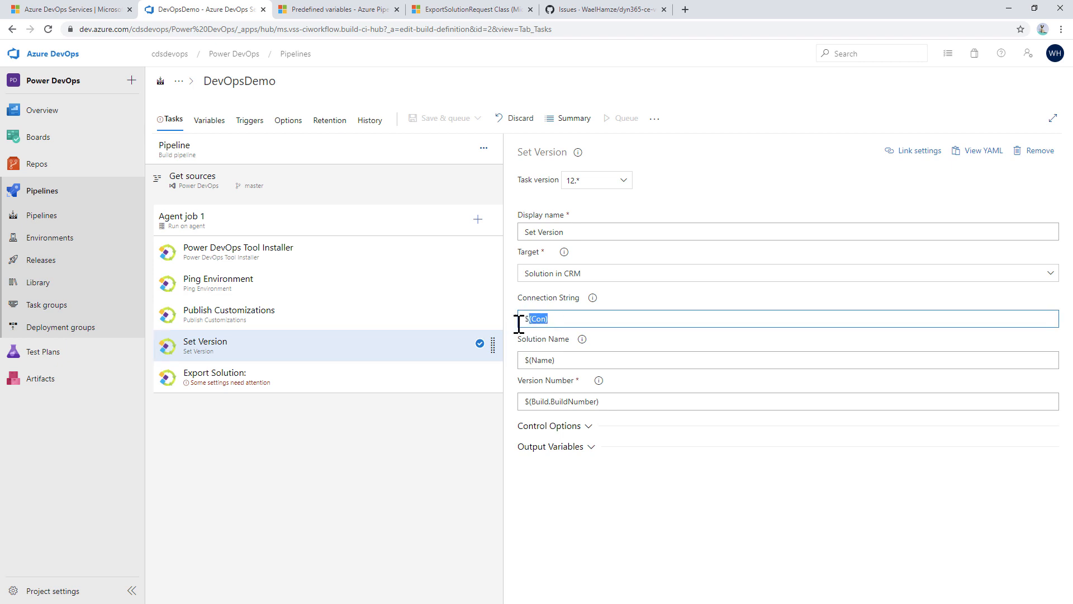
{"action": "left_click", "coordinate": [342, 383]}
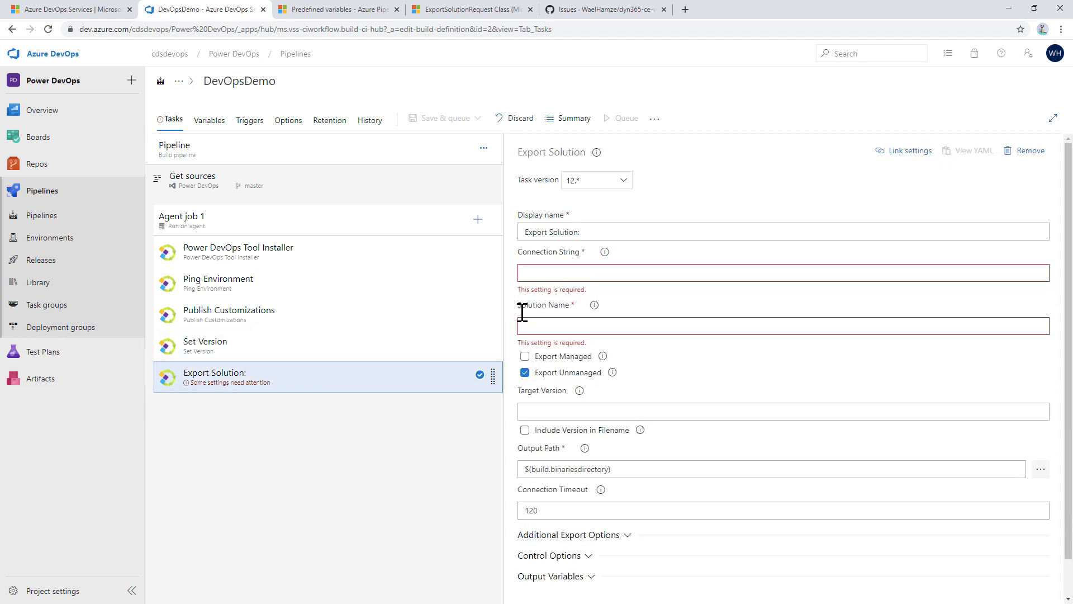
{"action": "left_click", "coordinate": [544, 274]}
{"action": "key", "text": "ctrl+v"}
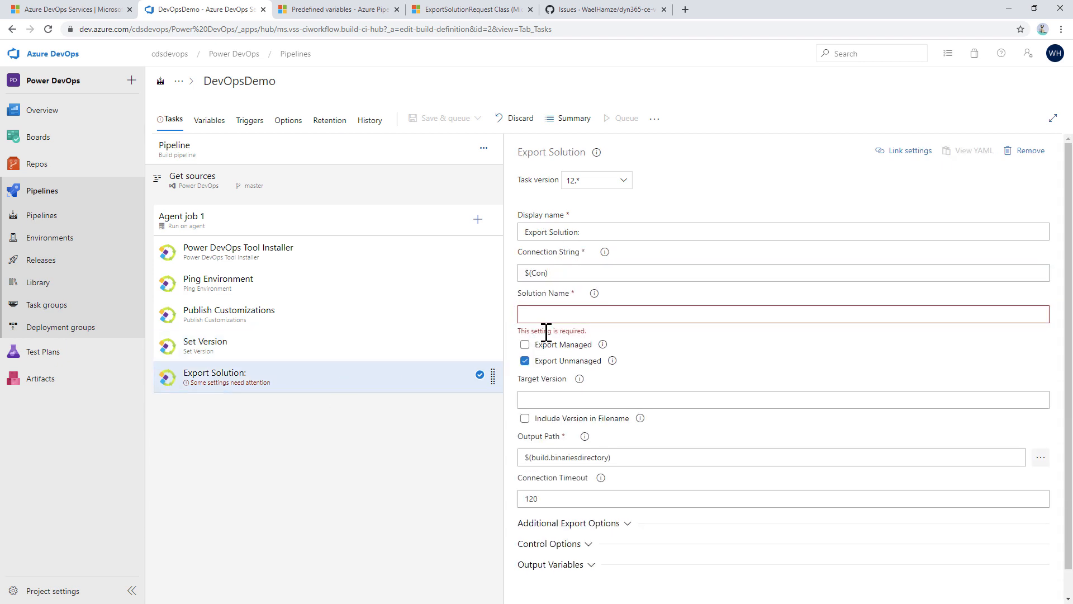
Reuse the Set Version task's $(Name) reference as the Export Solution task's solution name.
{"action": "left_click", "coordinate": [311, 347]}
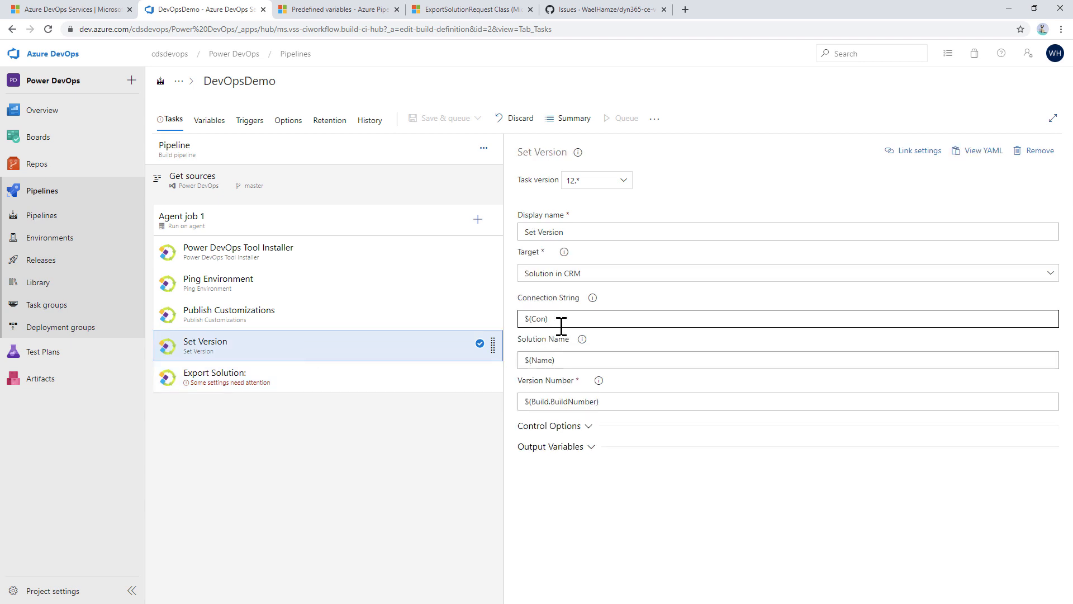
{"action": "left_click_drag", "start_coordinate": [579, 359], "coordinate": [532, 360]}
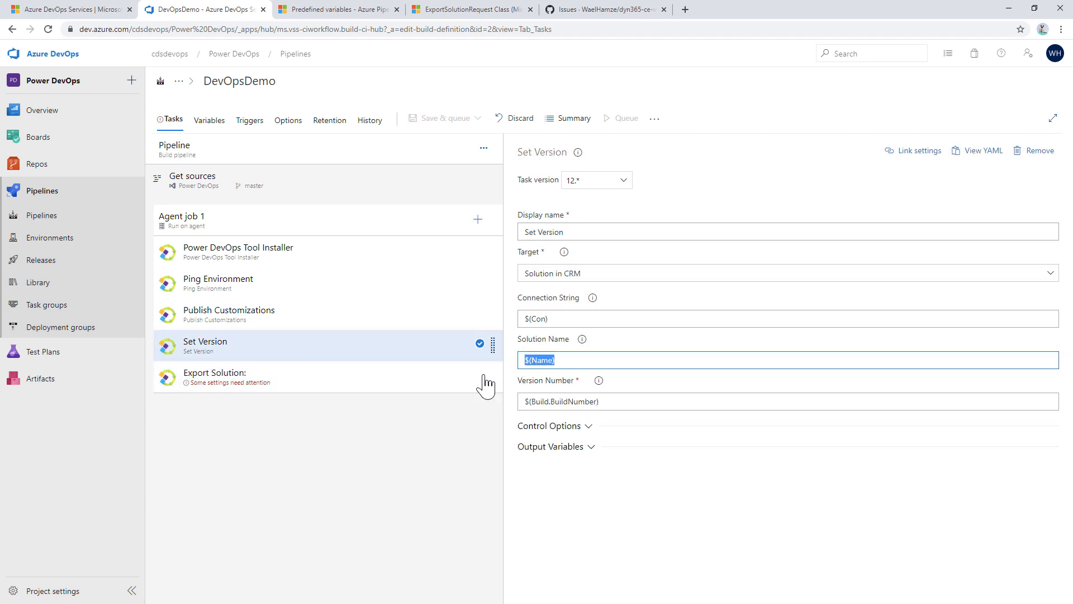
{"action": "left_click", "coordinate": [371, 385]}
{"action": "left_click", "coordinate": [557, 313]}
{"action": "type", "text": "$(Name)"}
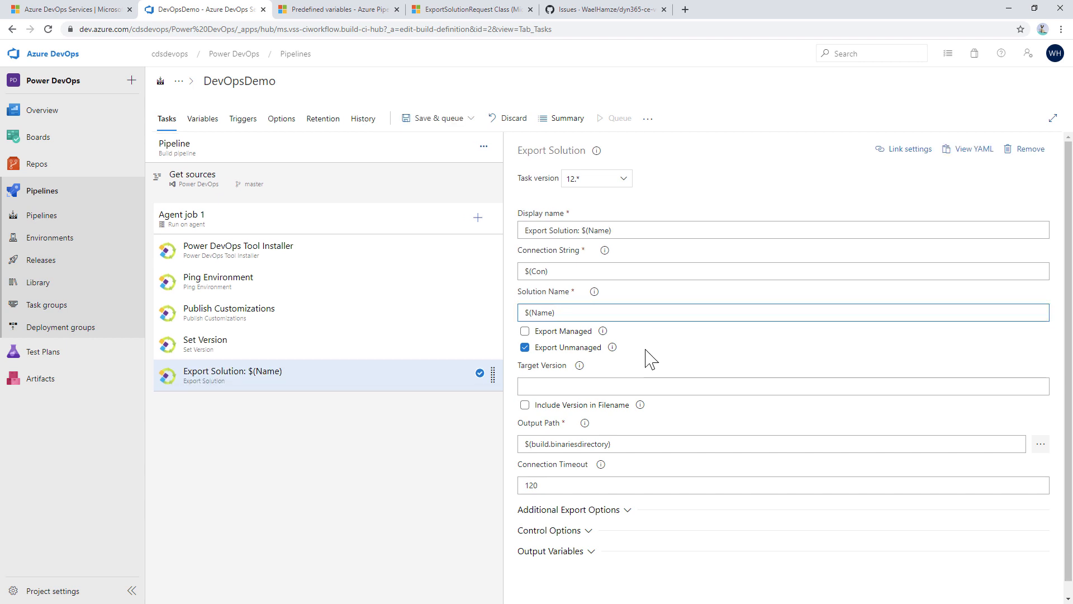
Switch the Export Solution task from unmanaged to managed export and expand its additional export options for review.
{"action": "left_click", "coordinate": [526, 332]}
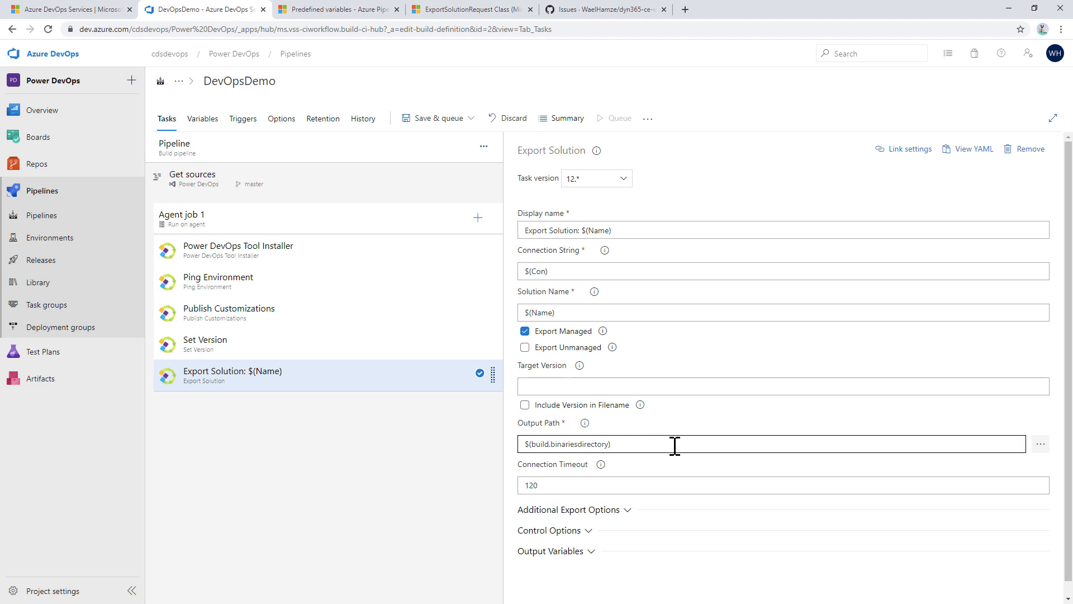
{"action": "scroll", "coordinate": [675, 445], "scroll_direction": "down", "scroll_amount": 1}
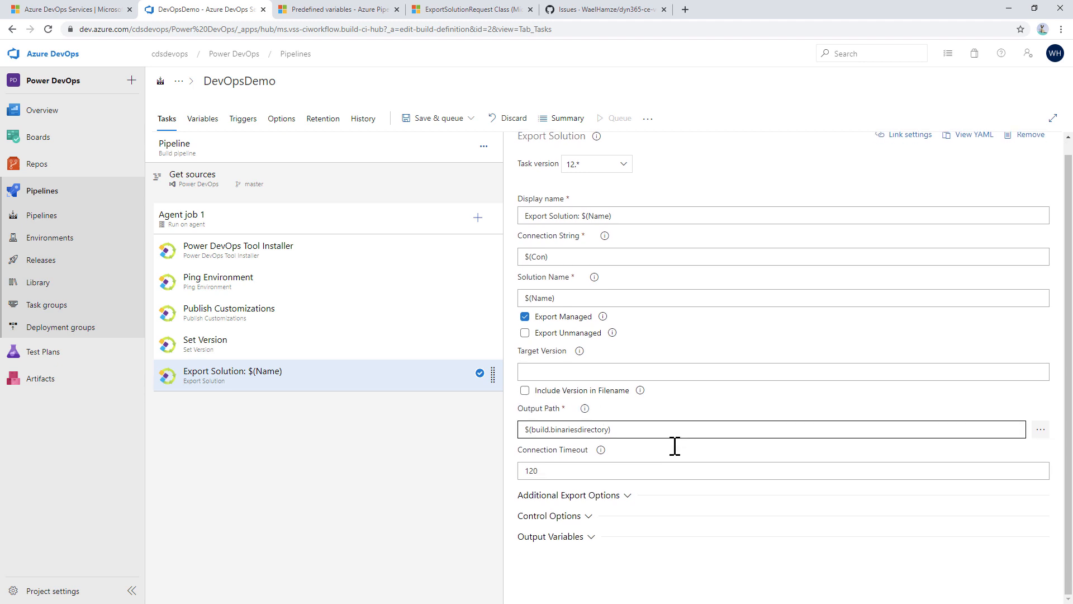
{"action": "left_click", "coordinate": [628, 502]}
{"action": "scroll", "coordinate": [642, 495], "scroll_direction": "down", "scroll_amount": 2}
{"action": "scroll", "coordinate": [692, 486], "scroll_direction": "down", "scroll_amount": 1}
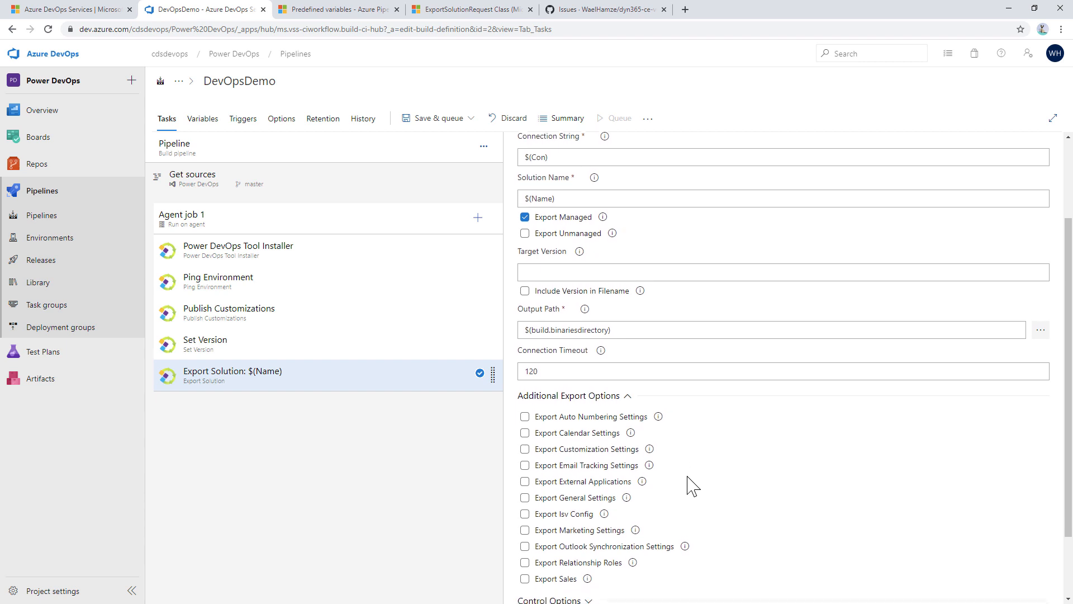
{"action": "scroll", "coordinate": [690, 482], "scroll_direction": "down", "scroll_amount": 2}
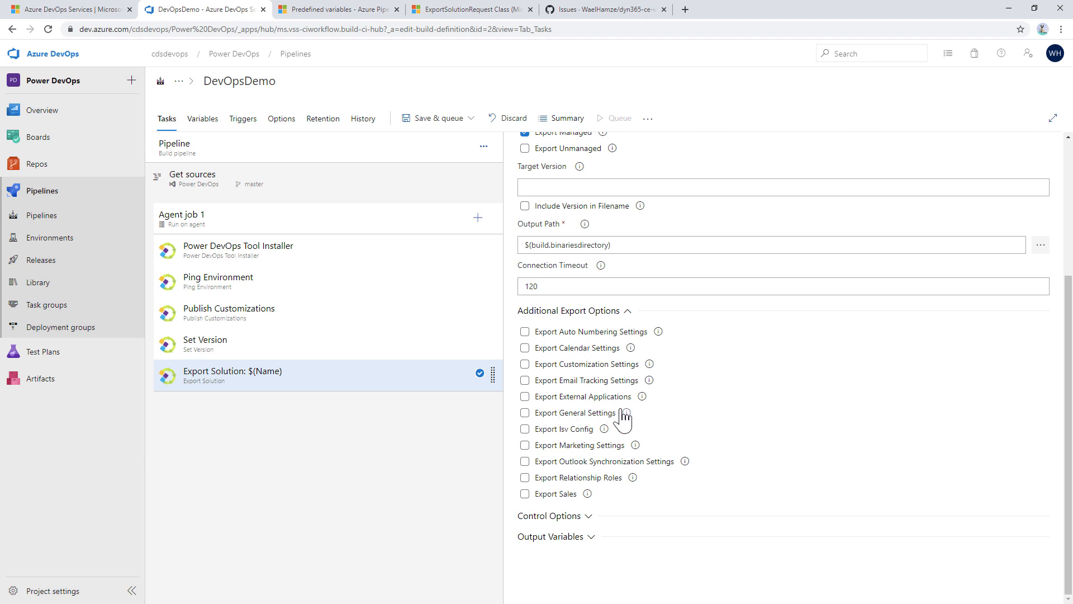
Open the ExportSolutionRequest documentation from the Export Solution task's help and examine the properties behind its additional export options.
{"action": "mouse_move", "coordinate": [625, 415]}
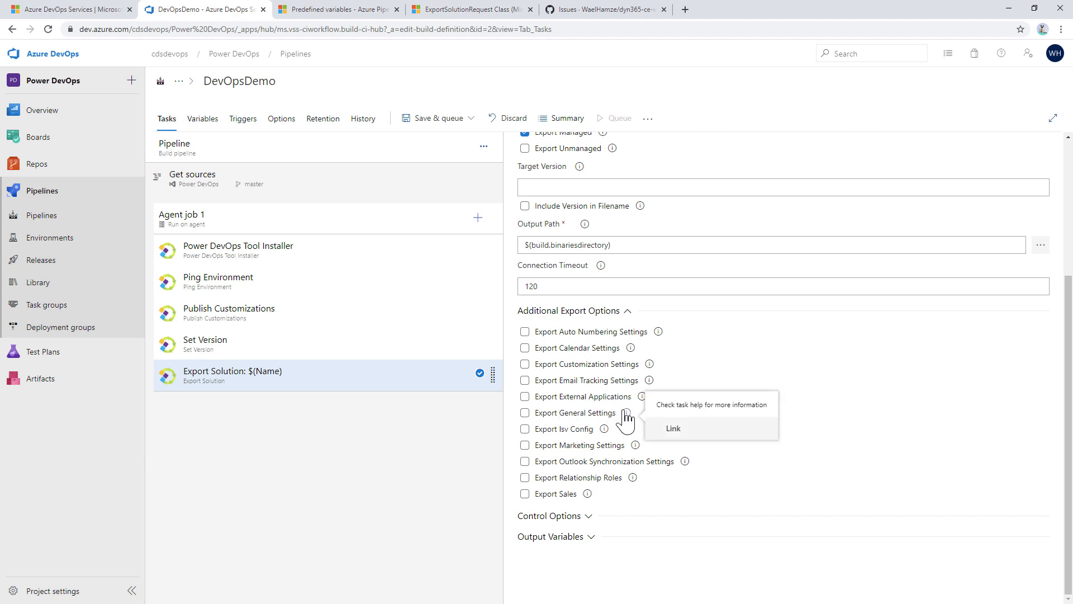
{"action": "scroll", "coordinate": [639, 329], "scroll_direction": "up", "scroll_amount": 4}
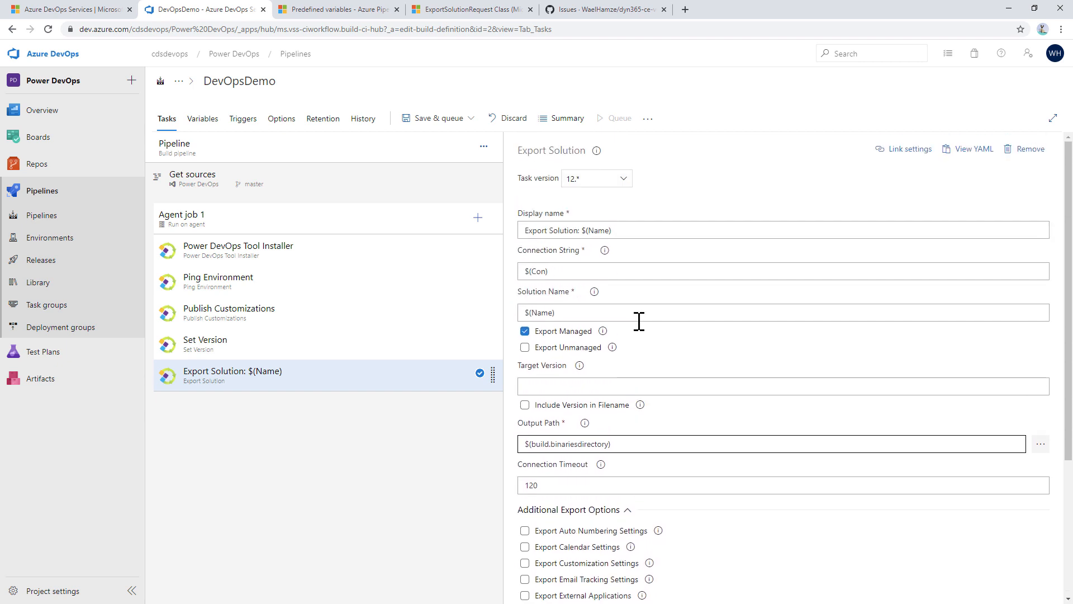
{"action": "mouse_move", "coordinate": [598, 154]}
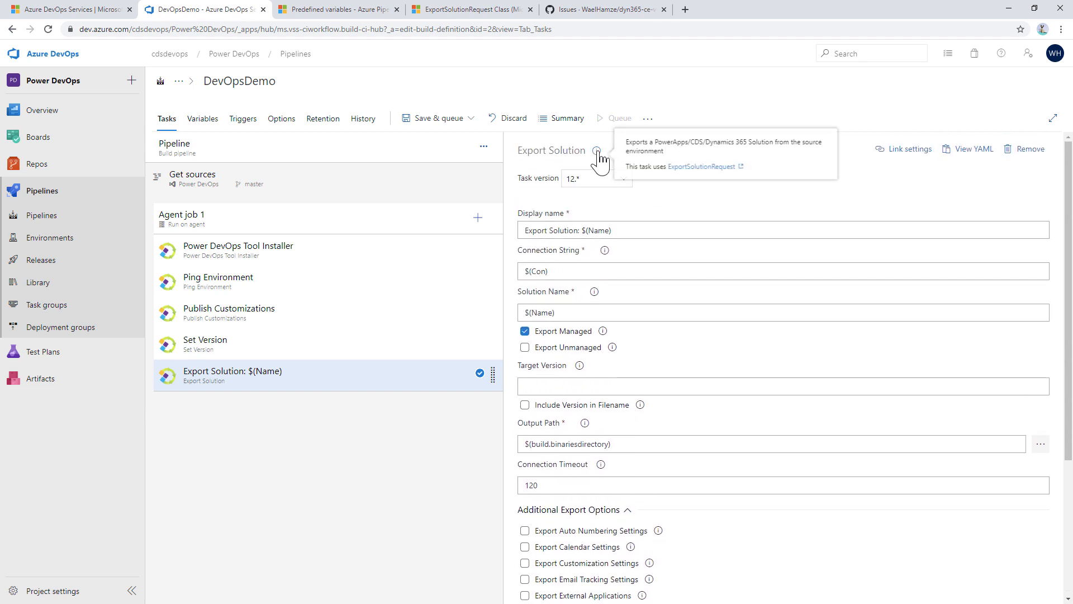
{"action": "left_click", "coordinate": [706, 167]}
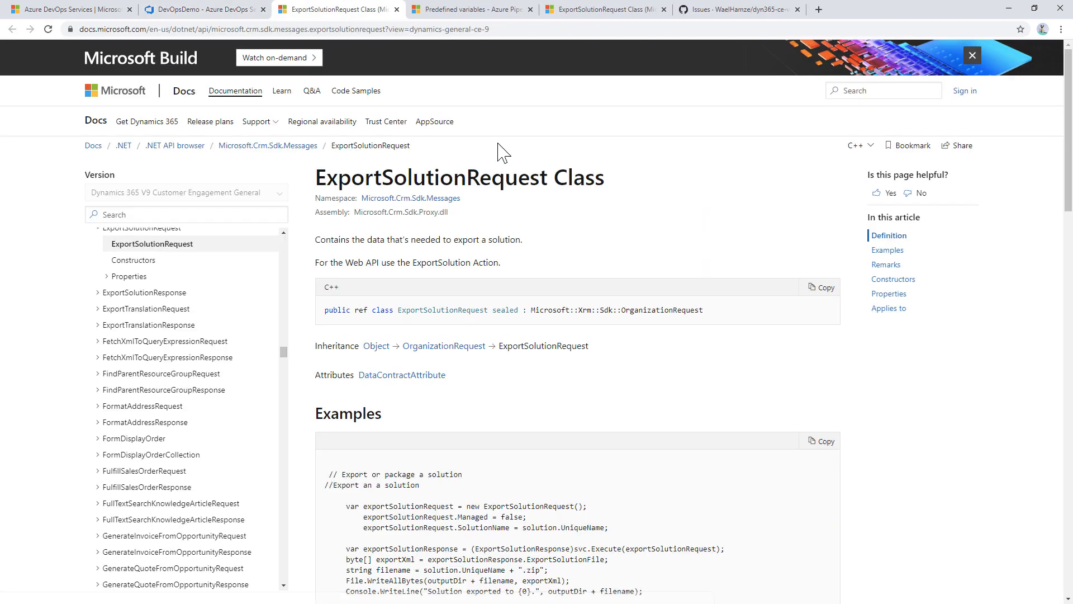
{"action": "scroll", "coordinate": [695, 366], "scroll_direction": "down", "scroll_amount": 2}
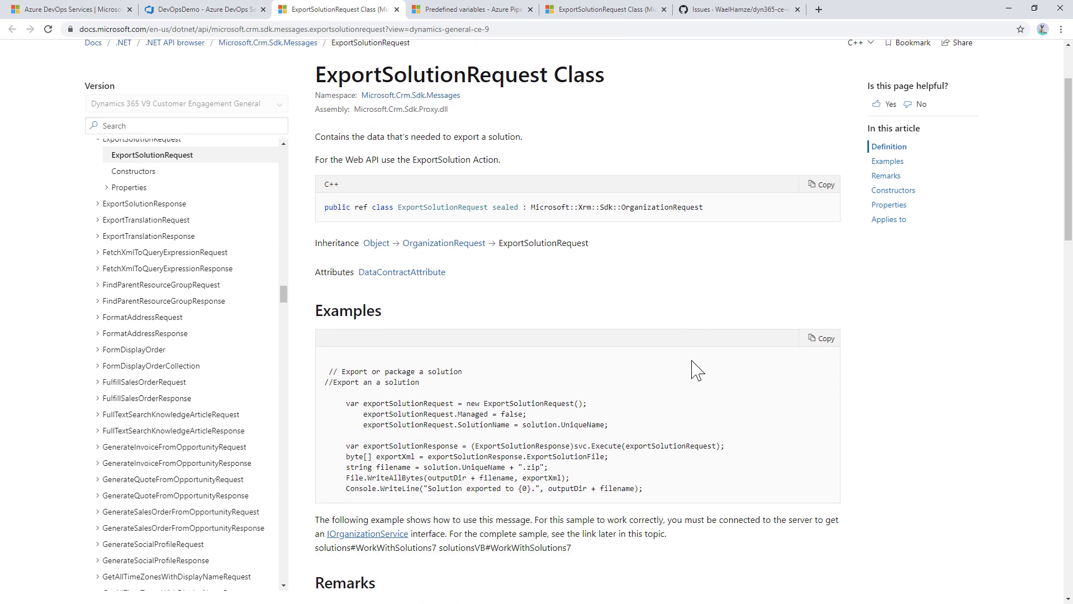
{"action": "scroll", "coordinate": [696, 370], "scroll_direction": "down", "scroll_amount": 14}
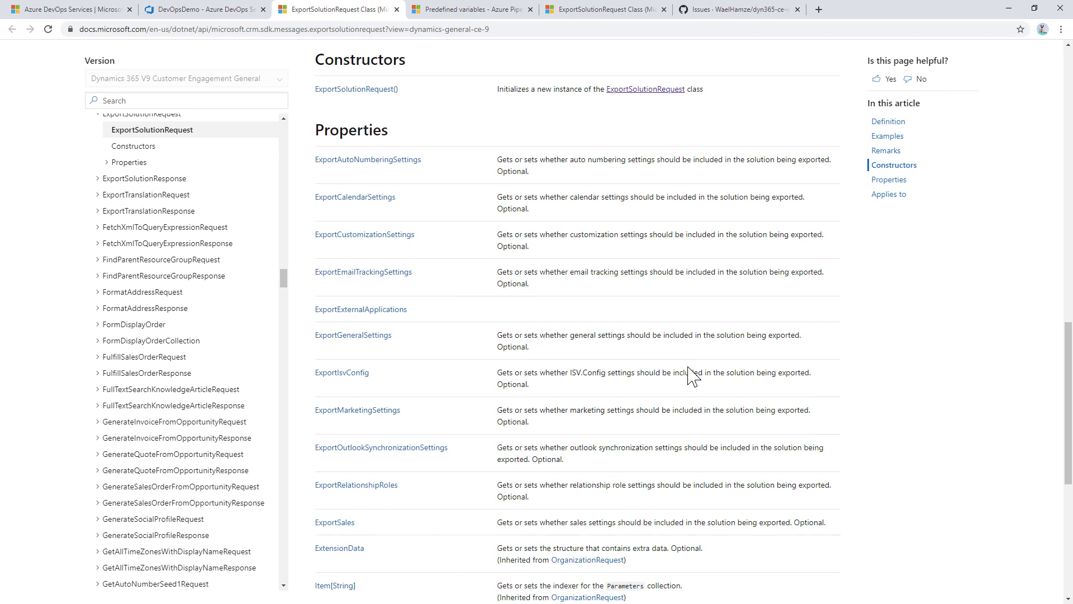
{"action": "scroll", "coordinate": [693, 374], "scroll_direction": "down", "scroll_amount": 1}
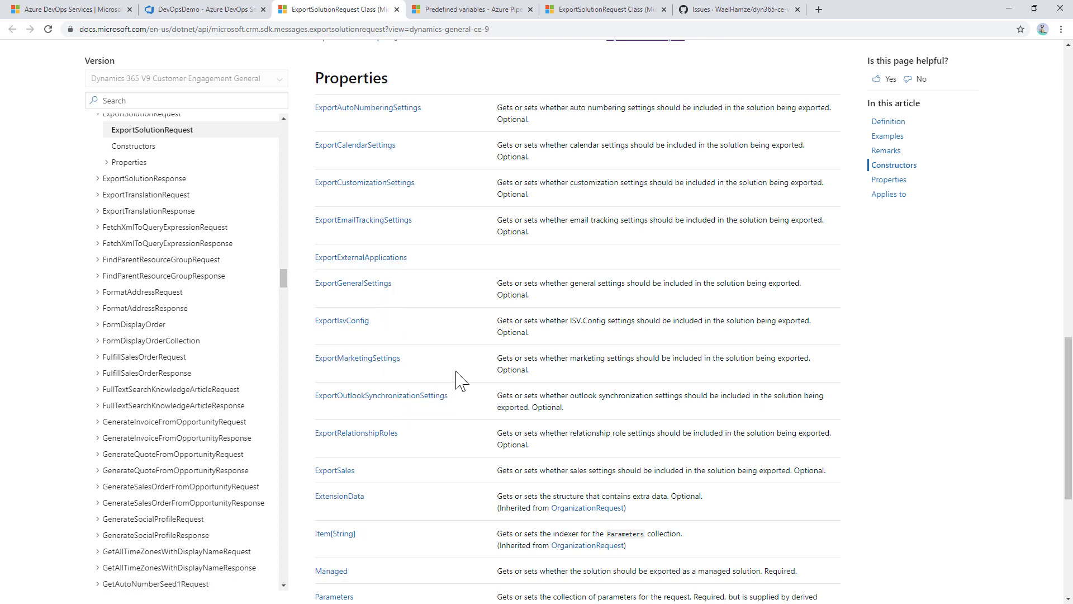
Read which organization values the ExportGeneralSettings property covers and return to the Export Solution task's settings in the pipeline.
{"action": "left_click", "coordinate": [360, 284]}
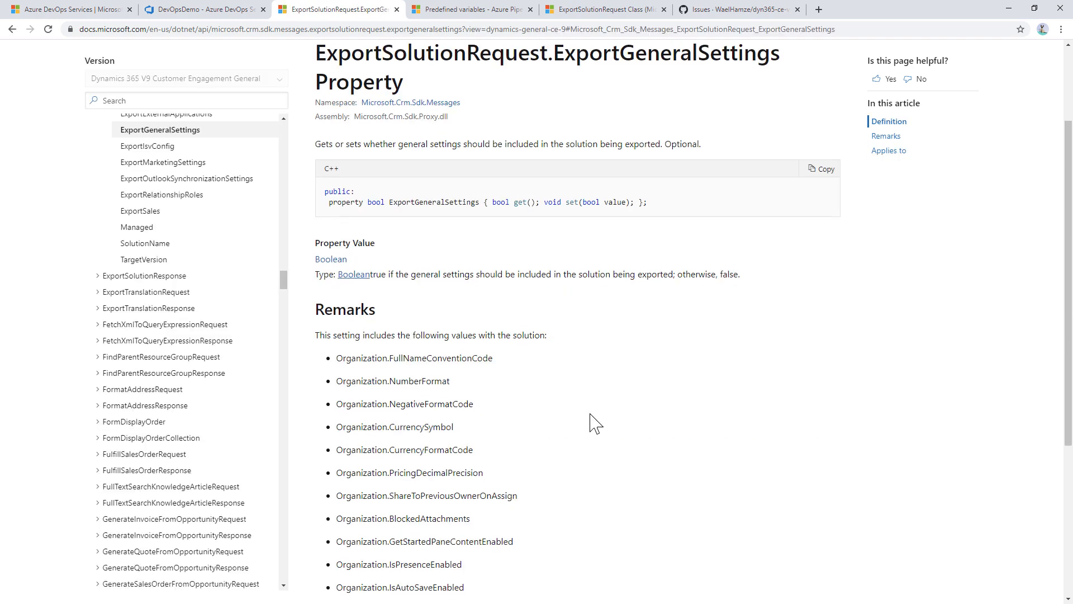
{"action": "scroll", "coordinate": [591, 419], "scroll_direction": "down", "scroll_amount": 2}
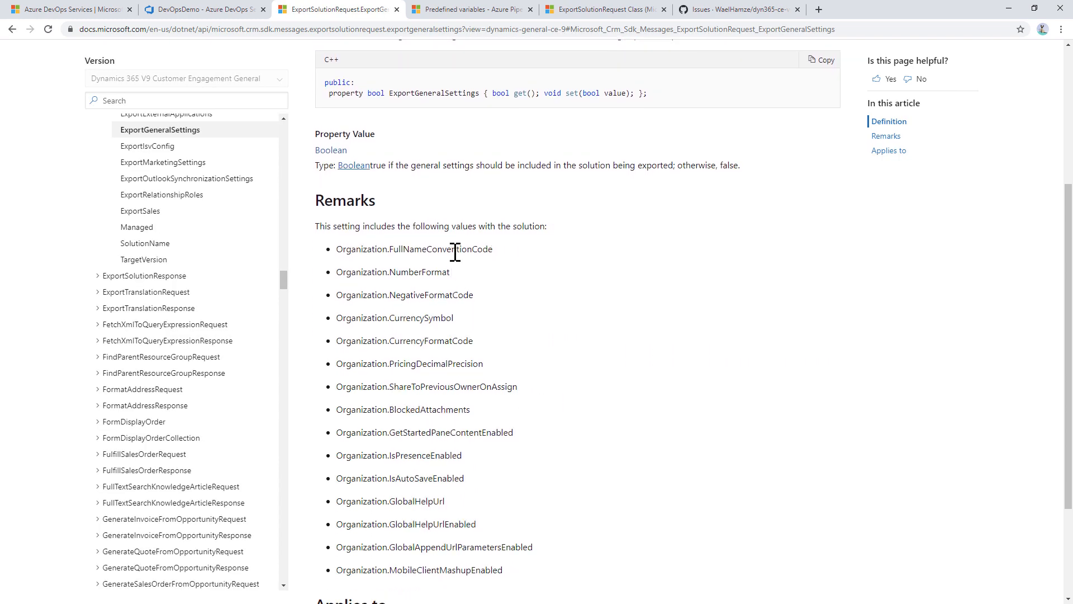
{"action": "scroll", "coordinate": [475, 411], "scroll_direction": "down", "scroll_amount": 1}
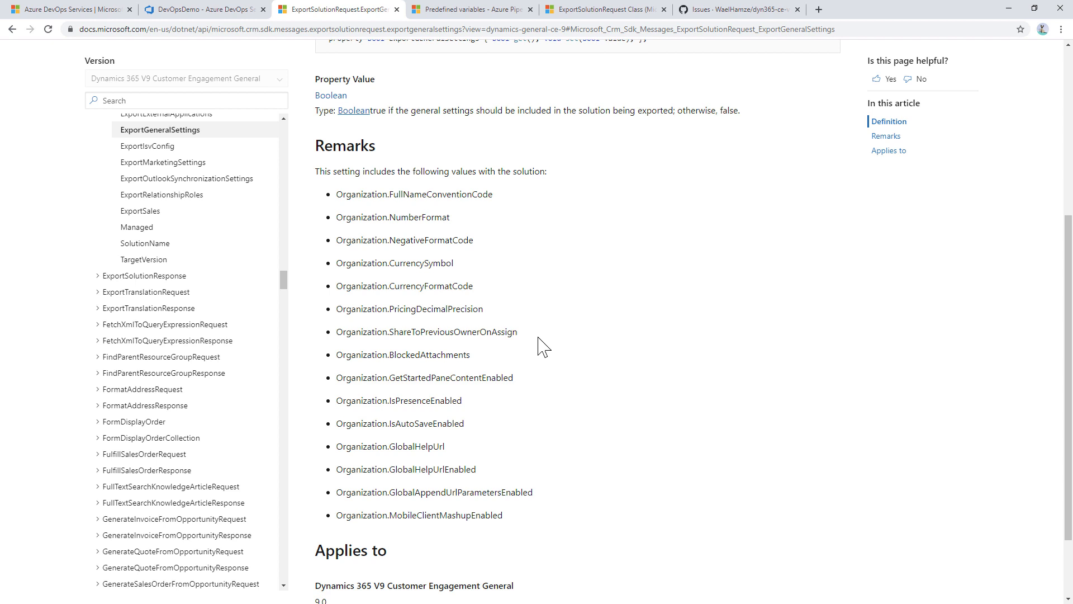
{"action": "scroll", "coordinate": [528, 338], "scroll_direction": "up", "scroll_amount": 1}
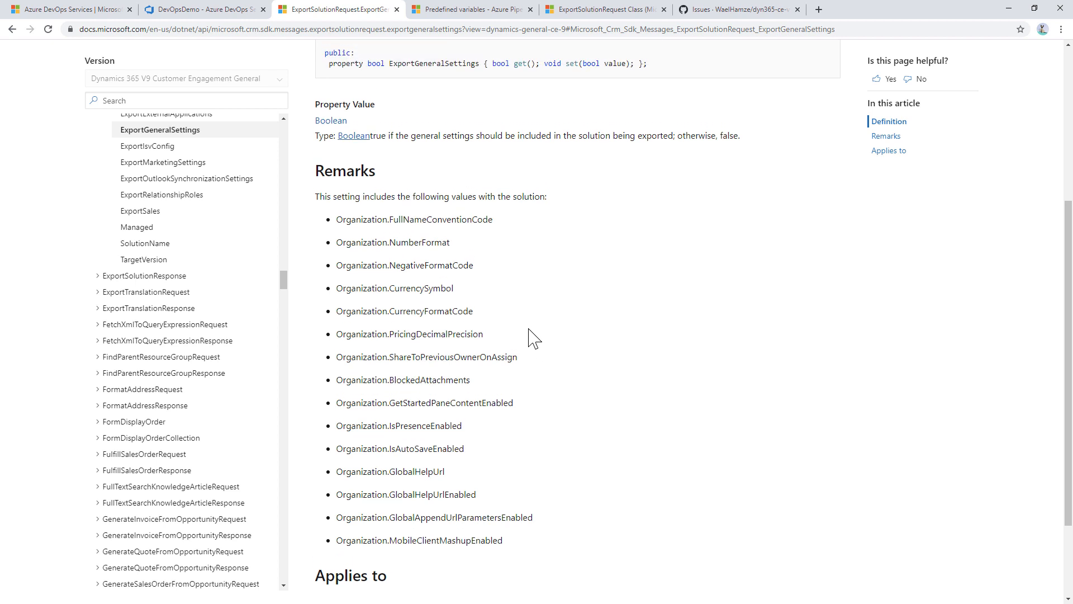
{"action": "left_click", "coordinate": [244, 10]}
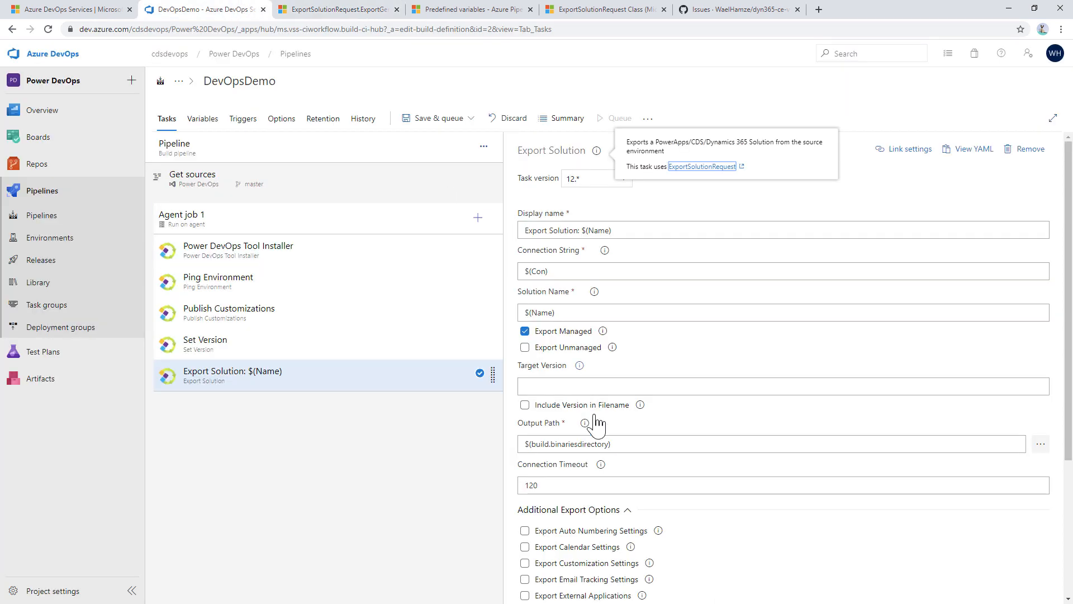
{"action": "scroll", "coordinate": [635, 531], "scroll_direction": "down", "scroll_amount": 2}
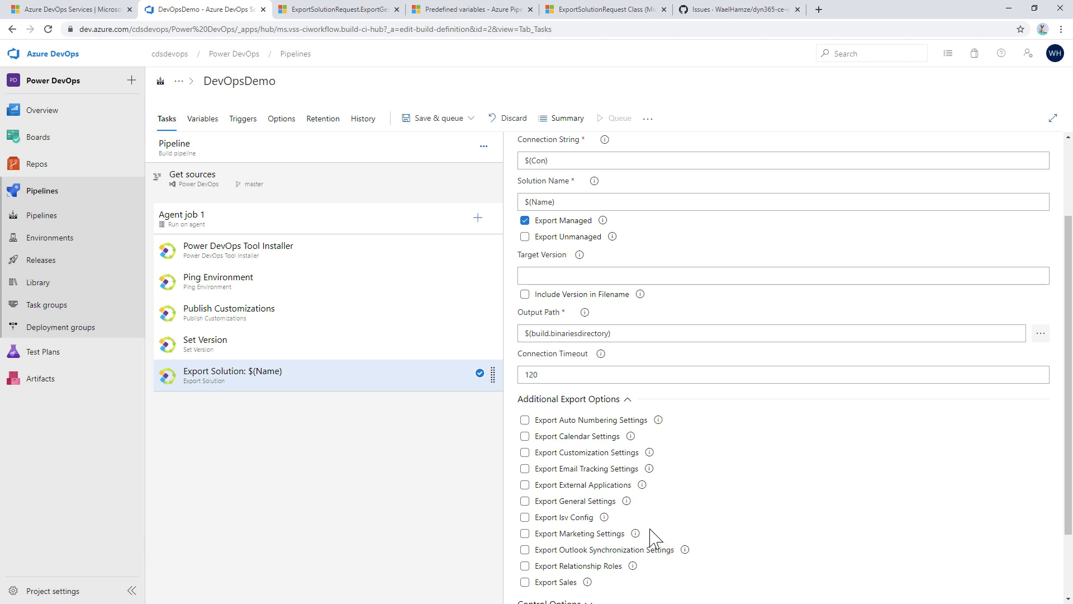
{"action": "scroll", "coordinate": [650, 525], "scroll_direction": "up", "scroll_amount": 2}
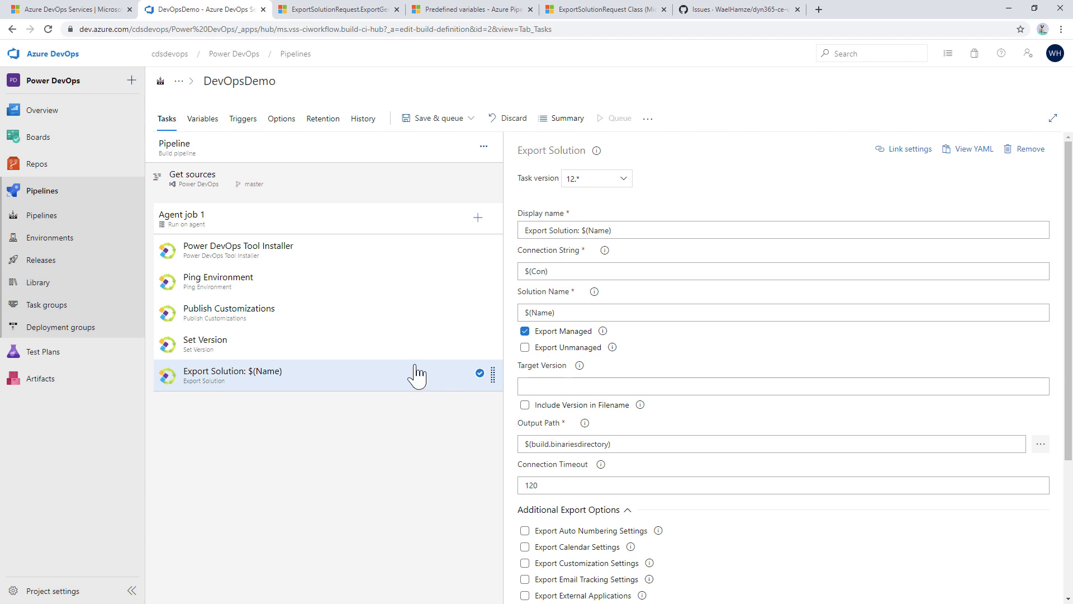
Search the task catalogue for "publish", add the Publish build artifacts task to Agent job 1 and open its settings.
{"action": "left_click", "coordinate": [479, 219]}
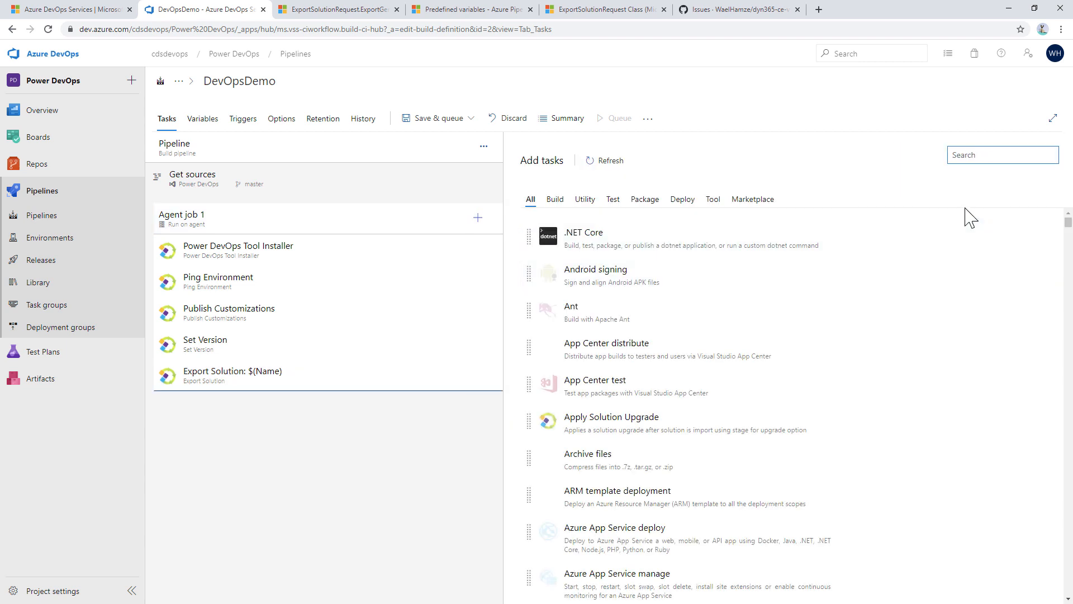
{"action": "type", "text": "publish"}
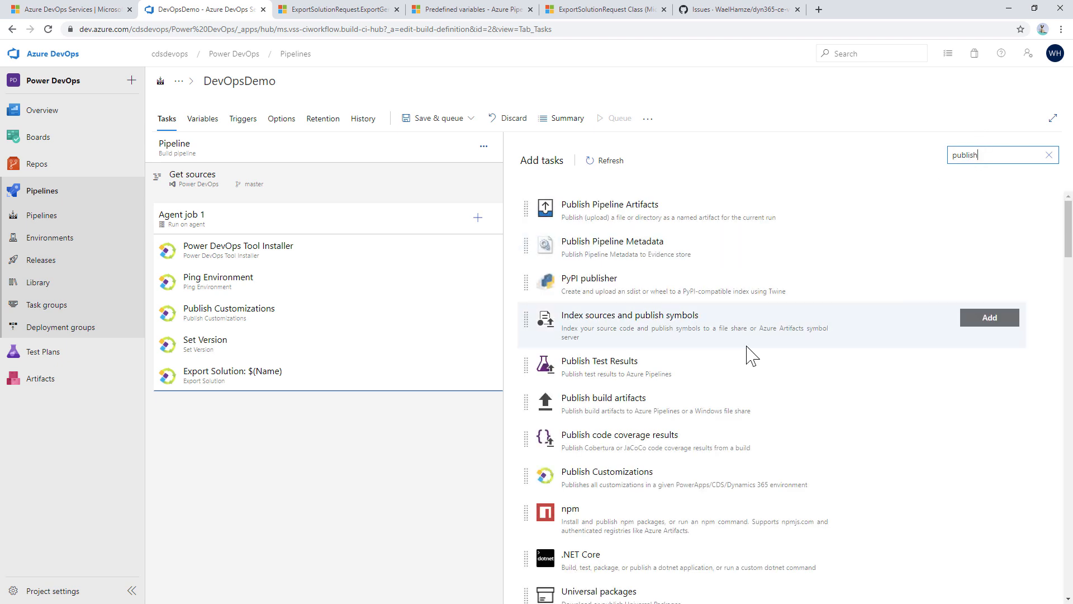
{"action": "left_click", "coordinate": [677, 402]}
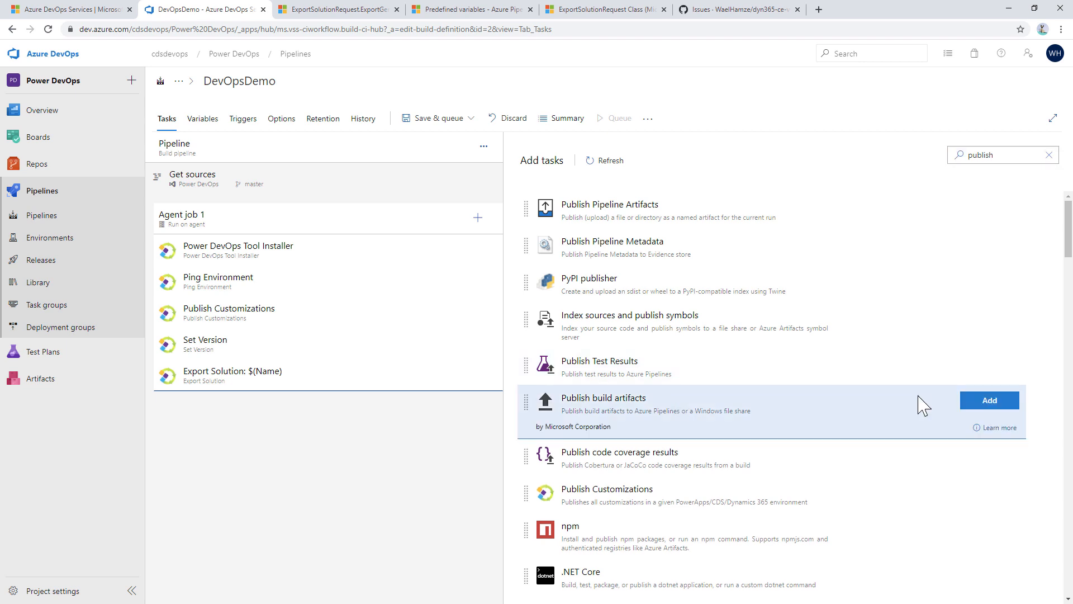
{"action": "left_click", "coordinate": [986, 413]}
{"action": "left_click", "coordinate": [352, 412]}
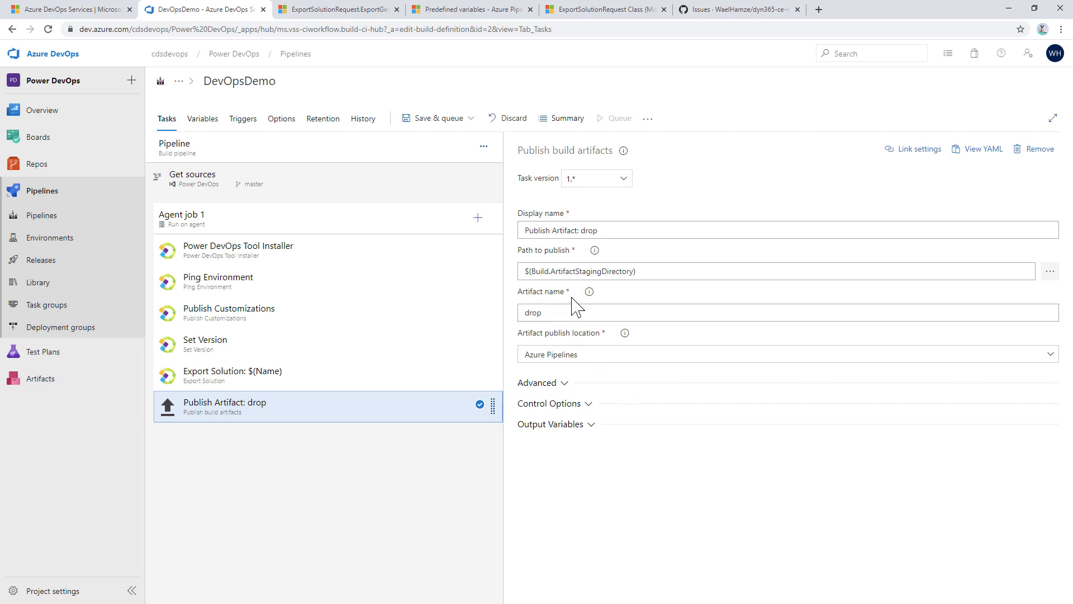
Copy the $(Name) reference from the Set Version task and use it as the Publish build artifacts task's artifact name.
{"action": "left_click", "coordinate": [366, 347]}
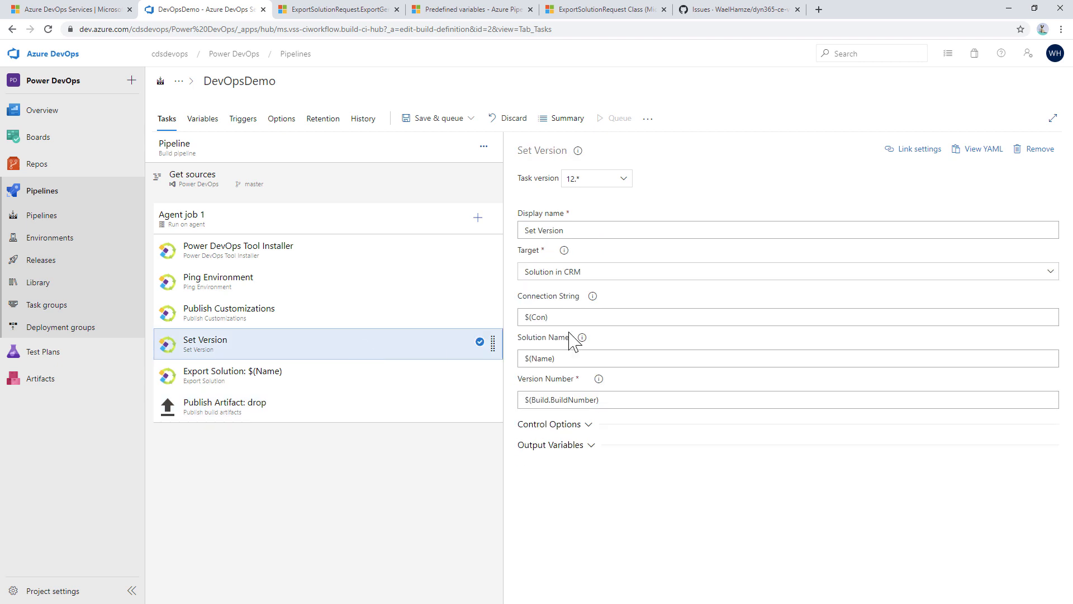
{"action": "left_click", "coordinate": [575, 352]}
{"action": "left_click_drag", "start_coordinate": [574, 358], "coordinate": [525, 363]}
{"action": "key", "text": "ctrl+c"}
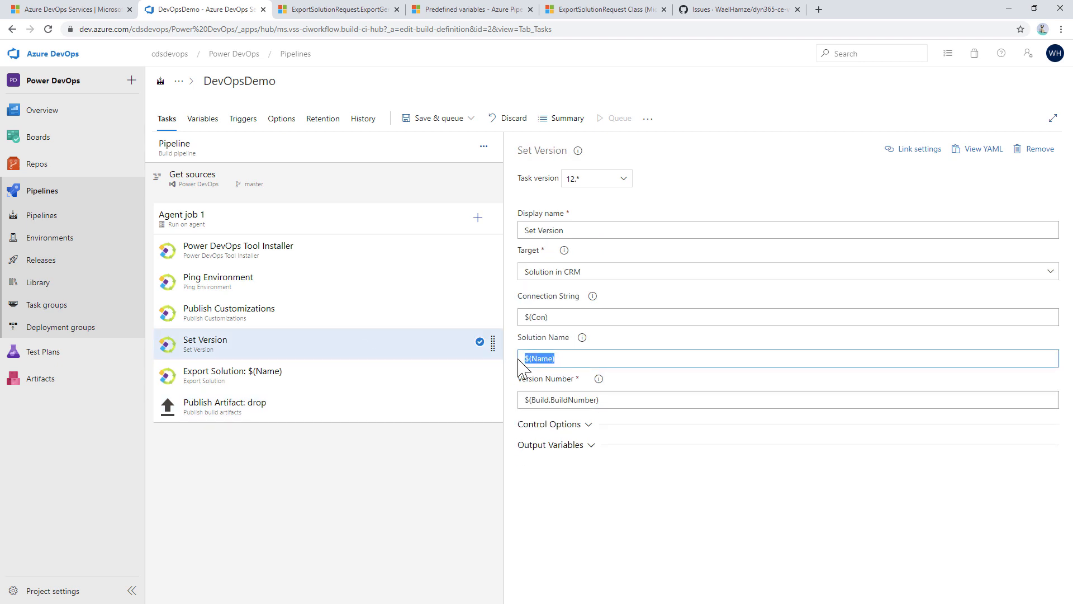
{"action": "left_click", "coordinate": [384, 413]}
{"action": "left_click", "coordinate": [563, 312]}
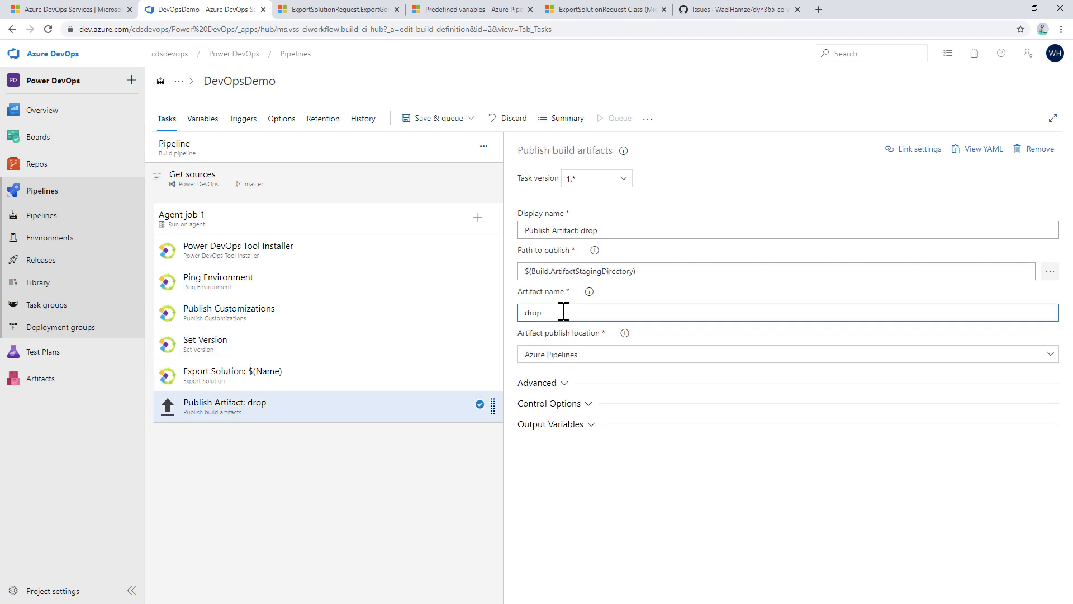
{"action": "left_click_drag", "start_coordinate": [564, 312], "coordinate": [517, 312]}
{"action": "key", "text": "ctrl+v"}
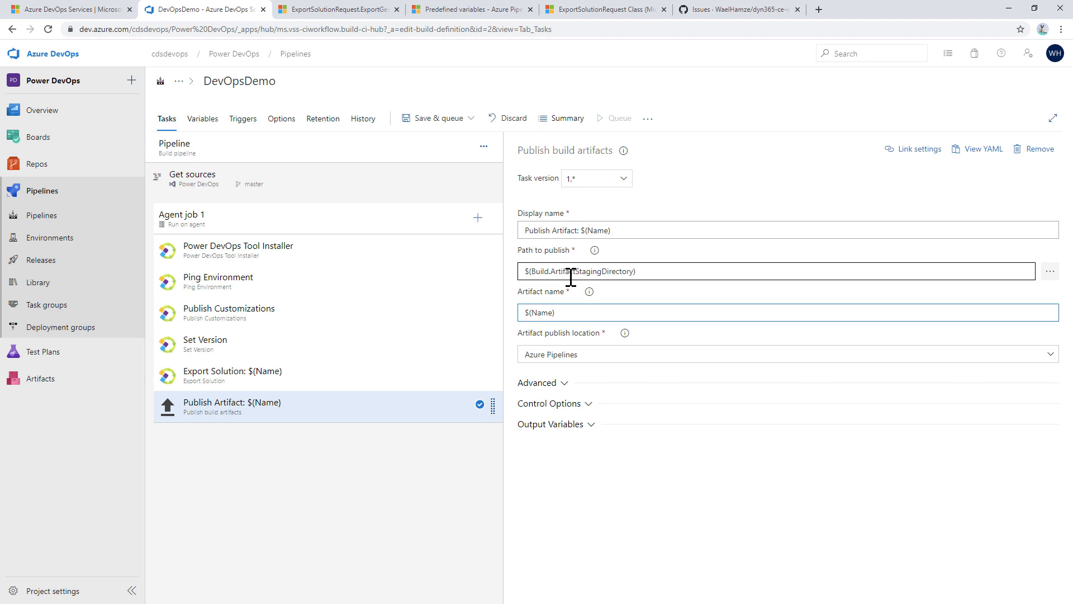
Reuse the publish task's path $(Build.ArtifactStagingDirectory) as the Export Solution task's output path.
{"action": "left_click_drag", "start_coordinate": [651, 274], "coordinate": [522, 272]}
{"action": "key", "text": "ctrl+c"}
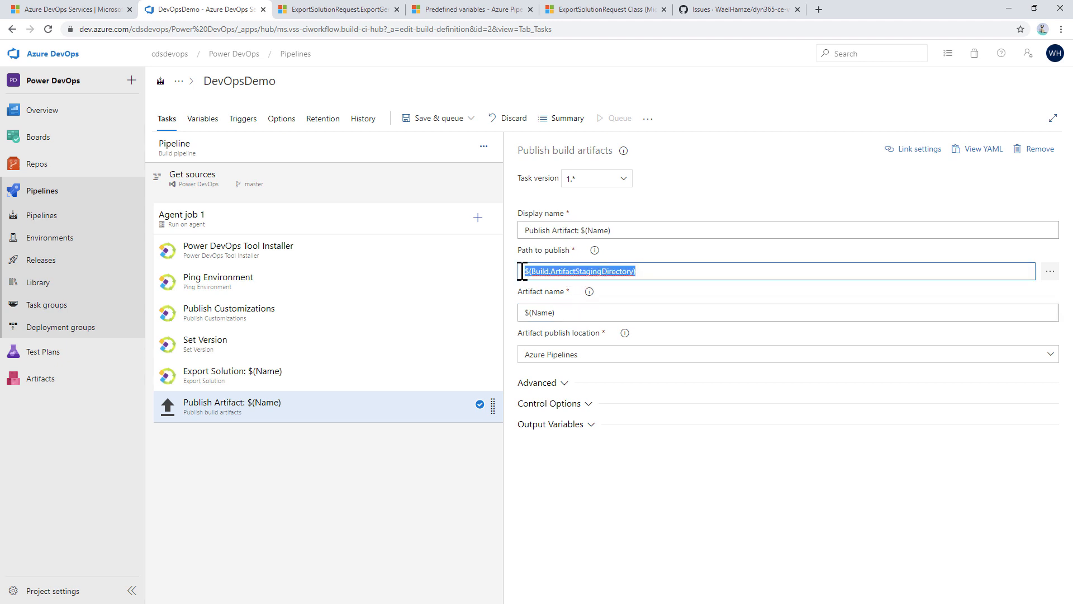
{"action": "left_click", "coordinate": [331, 378]}
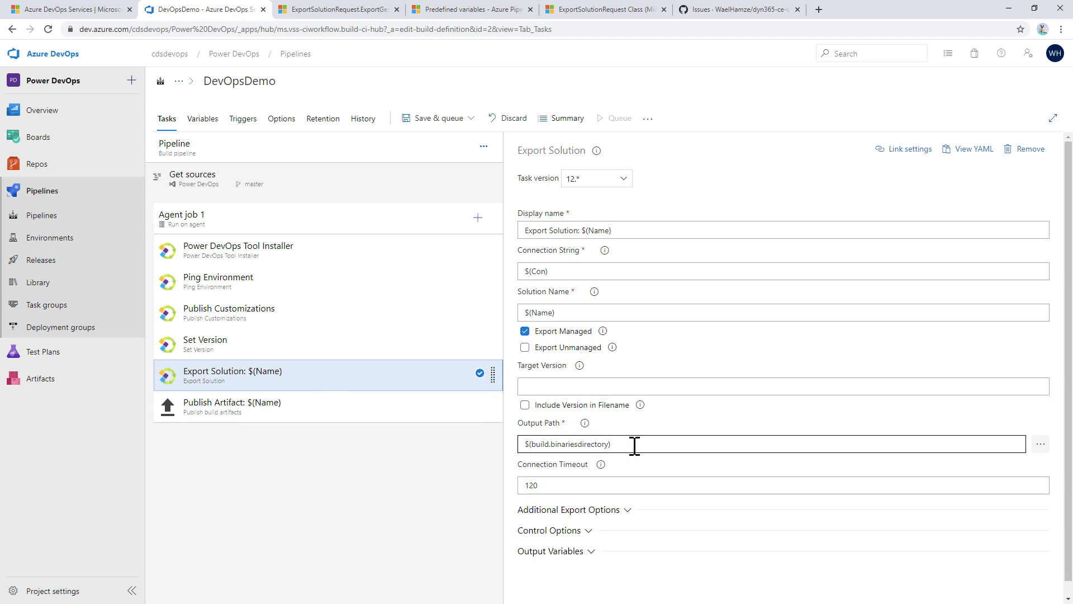
{"action": "left_click_drag", "start_coordinate": [635, 446], "coordinate": [511, 455]}
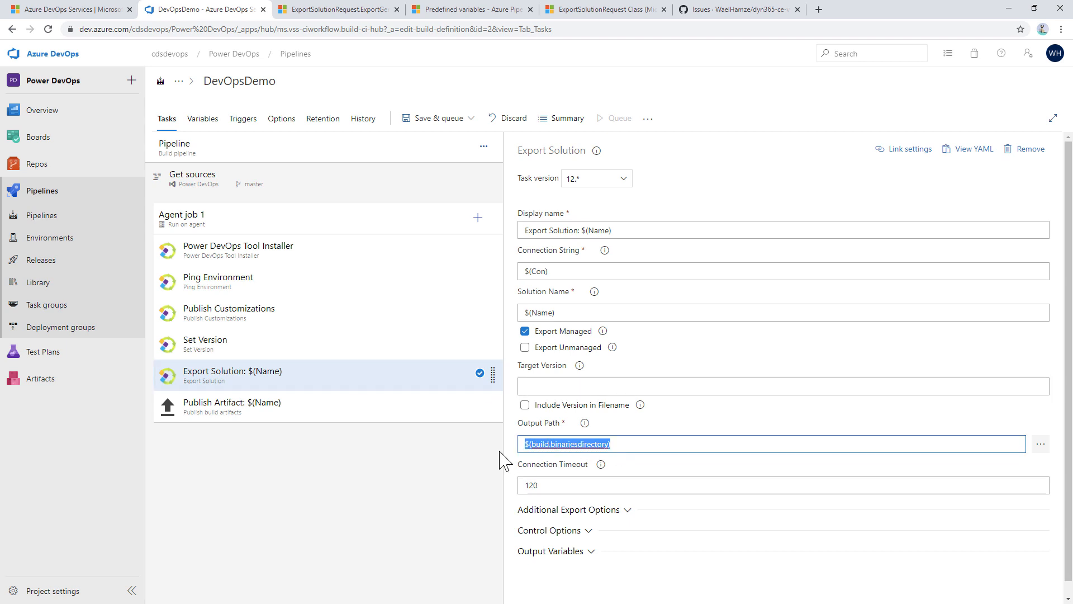
{"action": "key", "text": "ctrl+v"}
{"action": "left_click", "coordinate": [436, 492]}
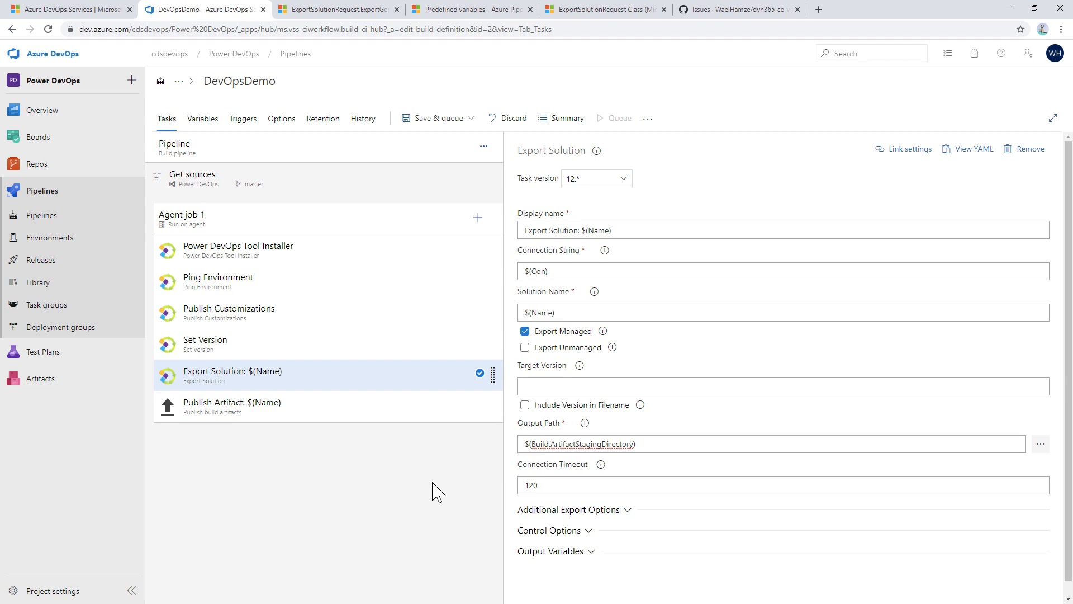
Save the pipeline and queue a run on the master branch using the Azure Pipelines agent pool.
{"action": "left_click", "coordinate": [350, 407]}
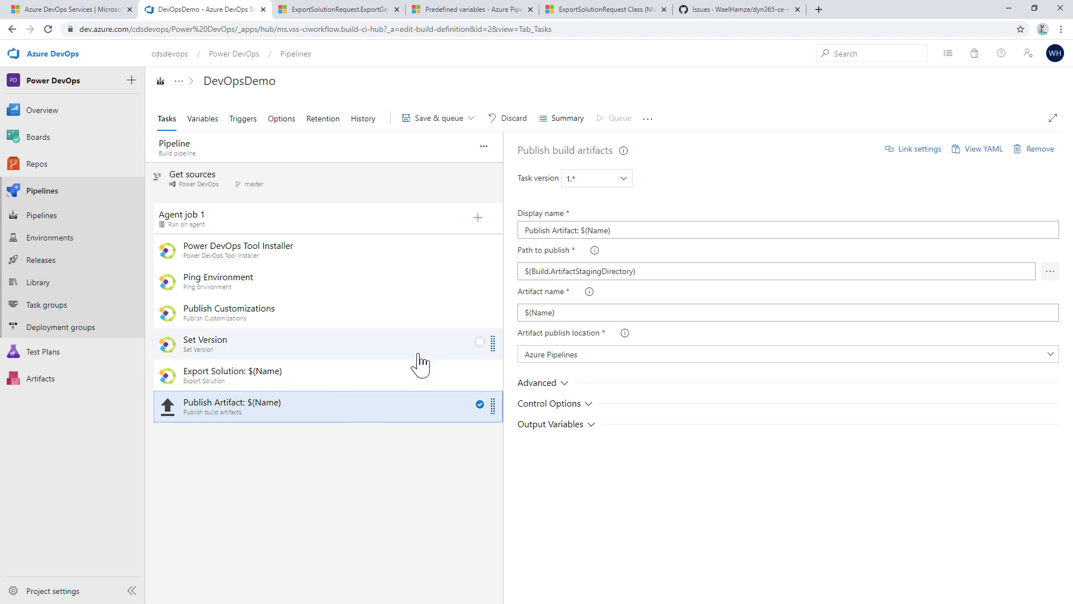
{"action": "left_click", "coordinate": [469, 118]}
{"action": "left_click", "coordinate": [459, 141]}
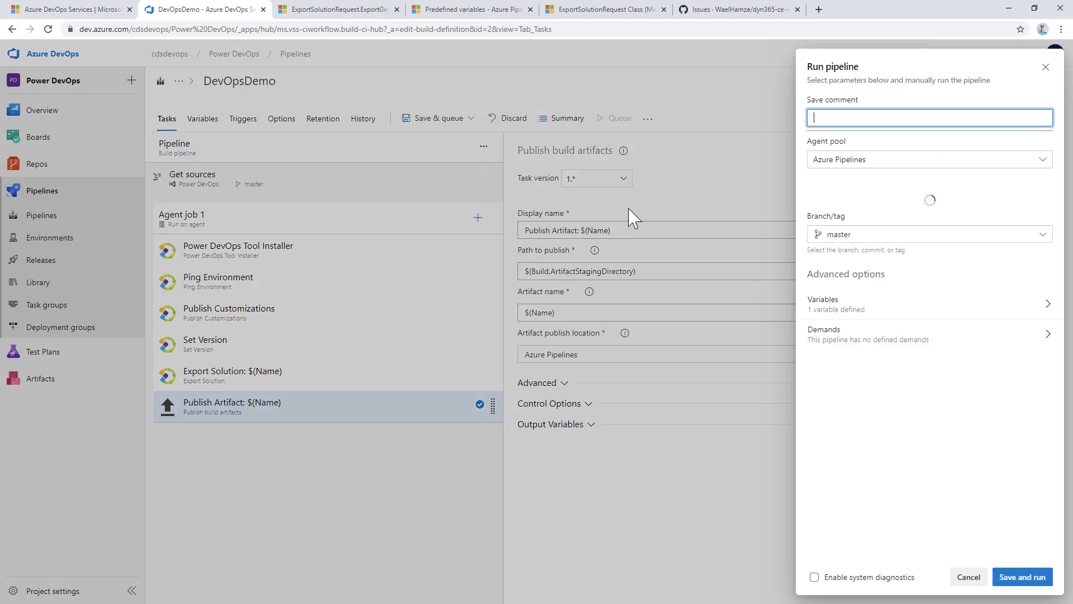
{"action": "left_click", "coordinate": [1031, 577]}
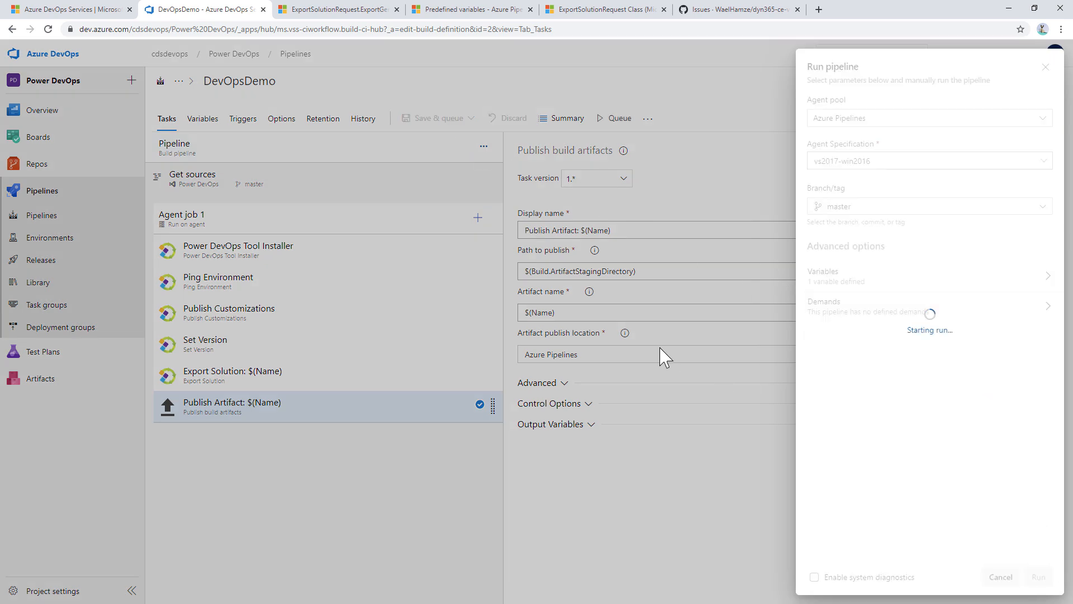
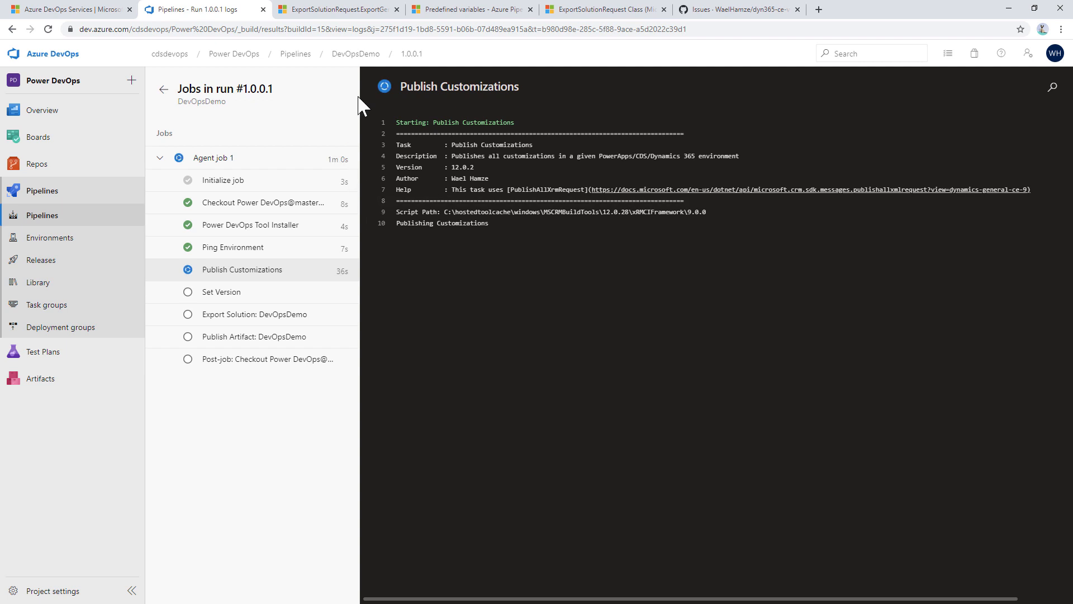
Reopen run #1.0.0.1 from the DevOpsDemo run list and check the task progress of Agent job 1.
{"action": "left_click", "coordinate": [352, 54]}
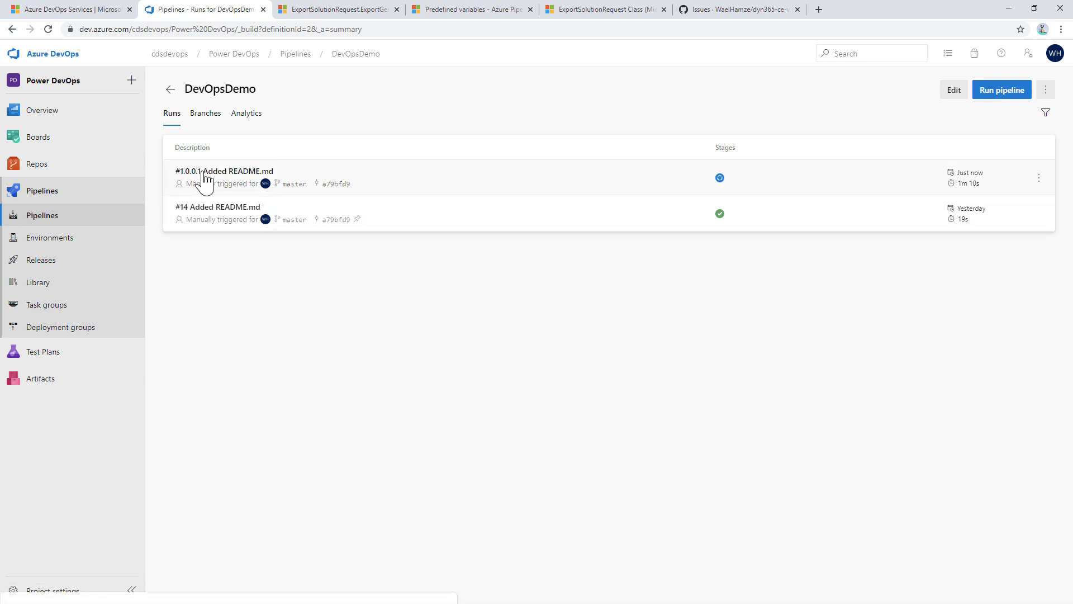
{"action": "left_click", "coordinate": [237, 174]}
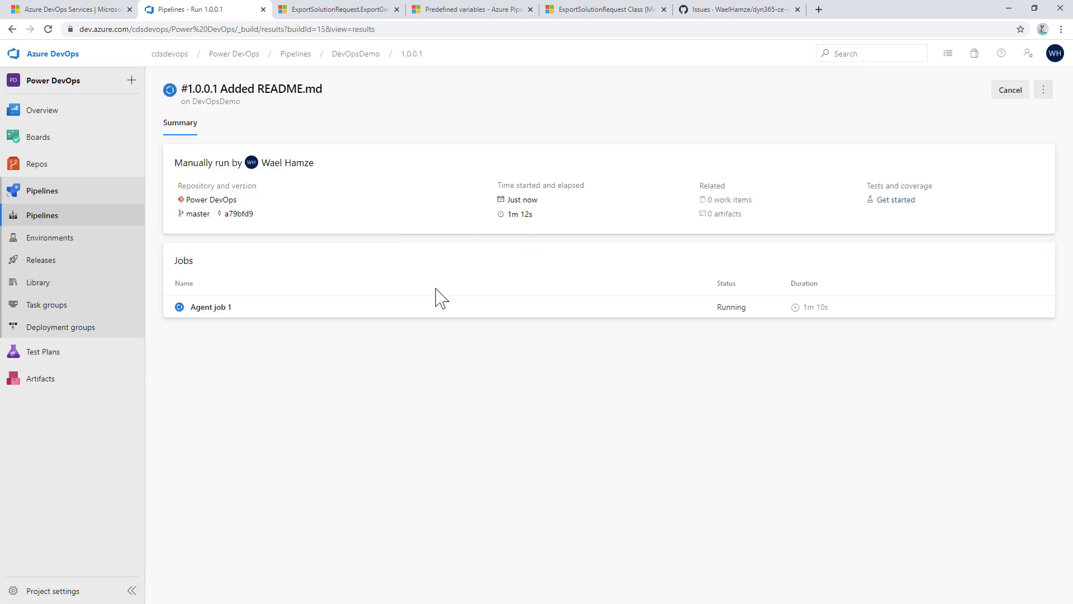
{"action": "left_click", "coordinate": [442, 309]}
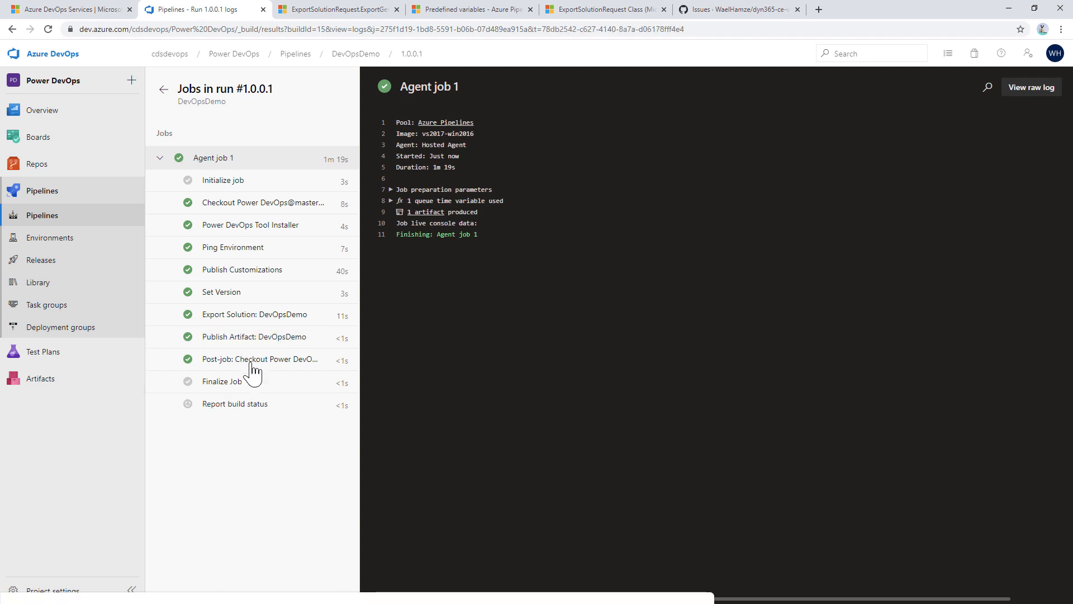
Open the published artifacts of run #1.0.0.1 and expand the DevOpsDemo artifact to check its contents.
{"action": "left_click", "coordinate": [164, 91]}
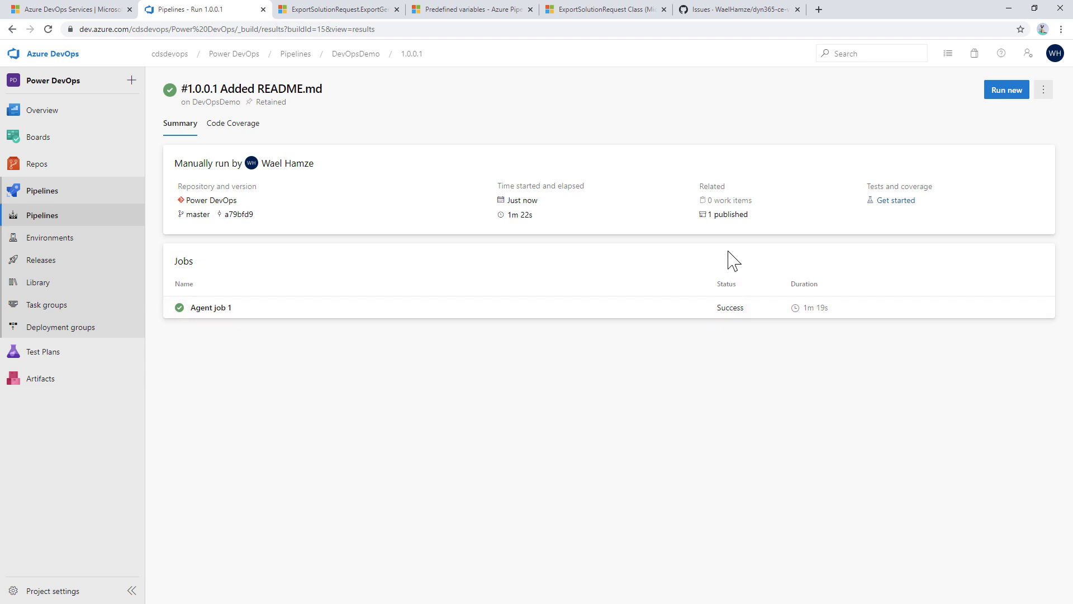
{"action": "left_click", "coordinate": [728, 215]}
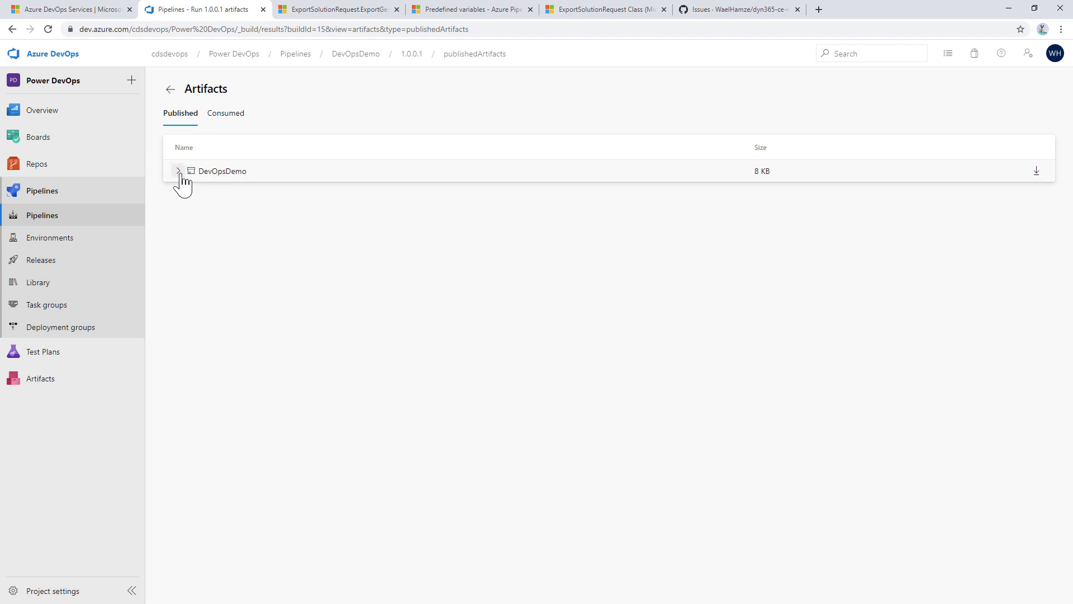
{"action": "left_click", "coordinate": [179, 172]}
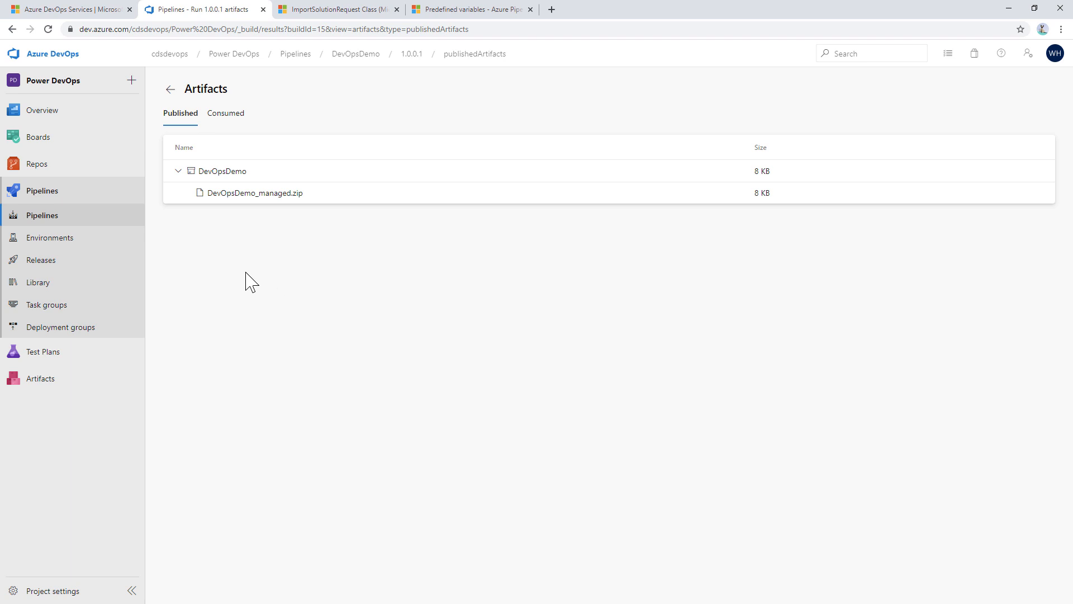
Create a new release pipeline starting with an empty job and name its stage Test.
{"action": "left_click", "coordinate": [77, 271]}
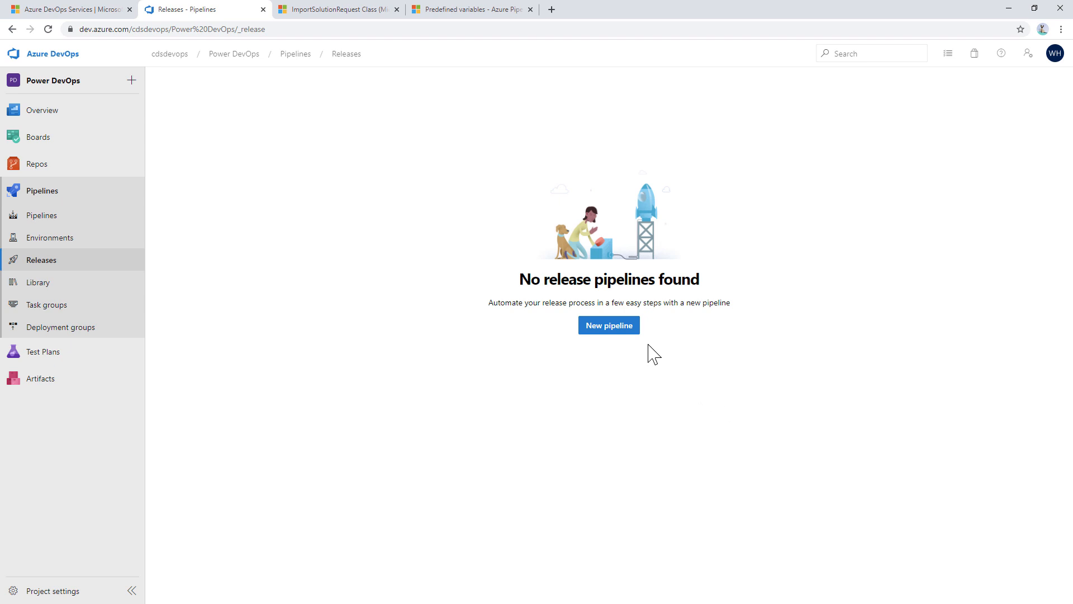
{"action": "left_click", "coordinate": [620, 330]}
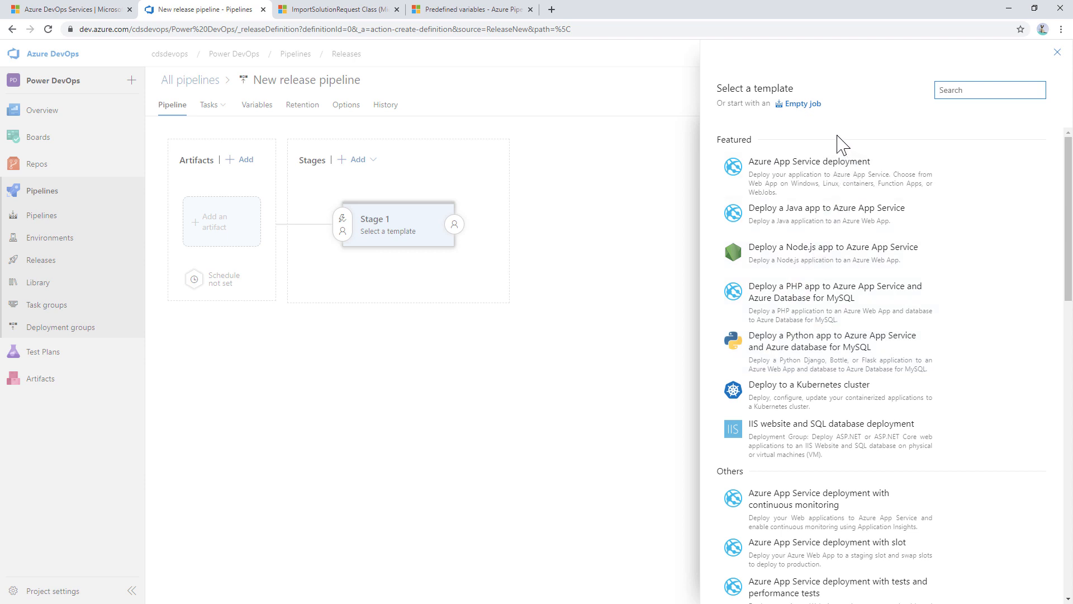
{"action": "left_click", "coordinate": [803, 105]}
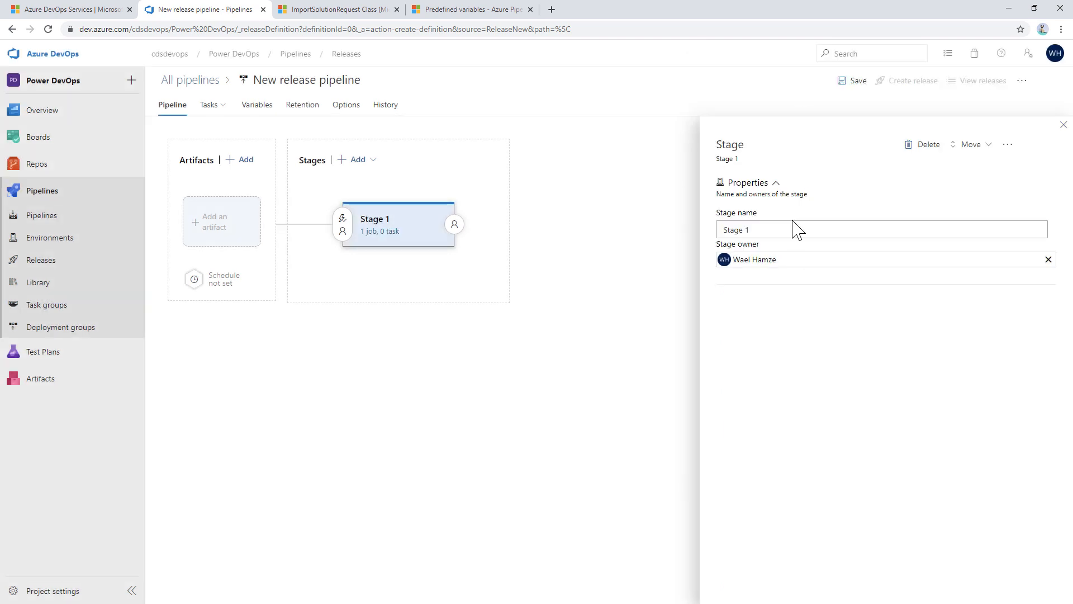
{"action": "left_click", "coordinate": [773, 230]}
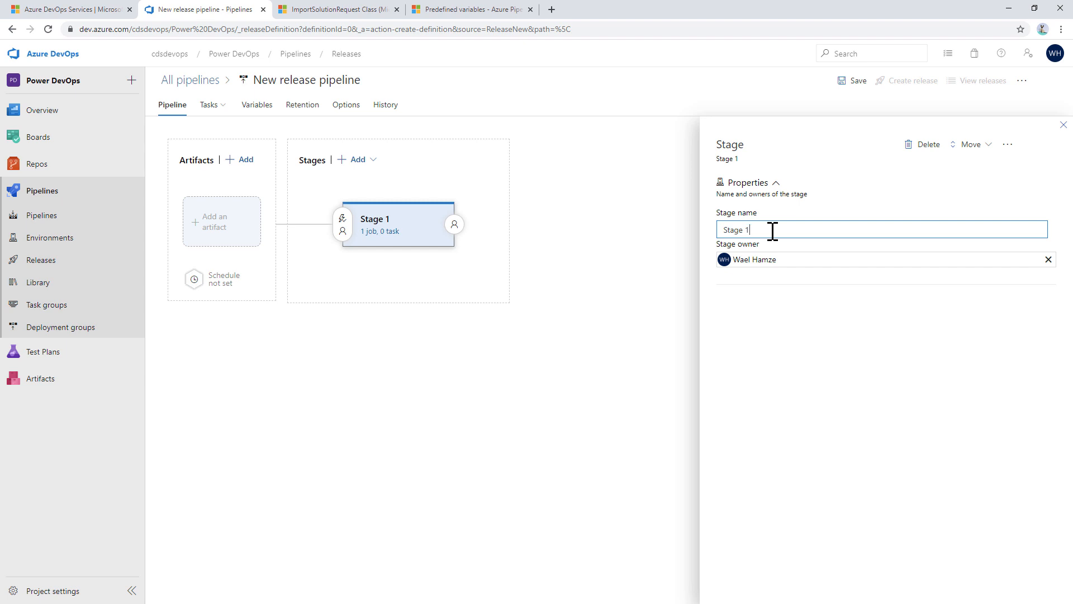
{"action": "left_click_drag", "start_coordinate": [772, 230], "coordinate": [720, 231]}
{"action": "type", "text": "Test"}
{"action": "left_click", "coordinate": [1063, 125]}
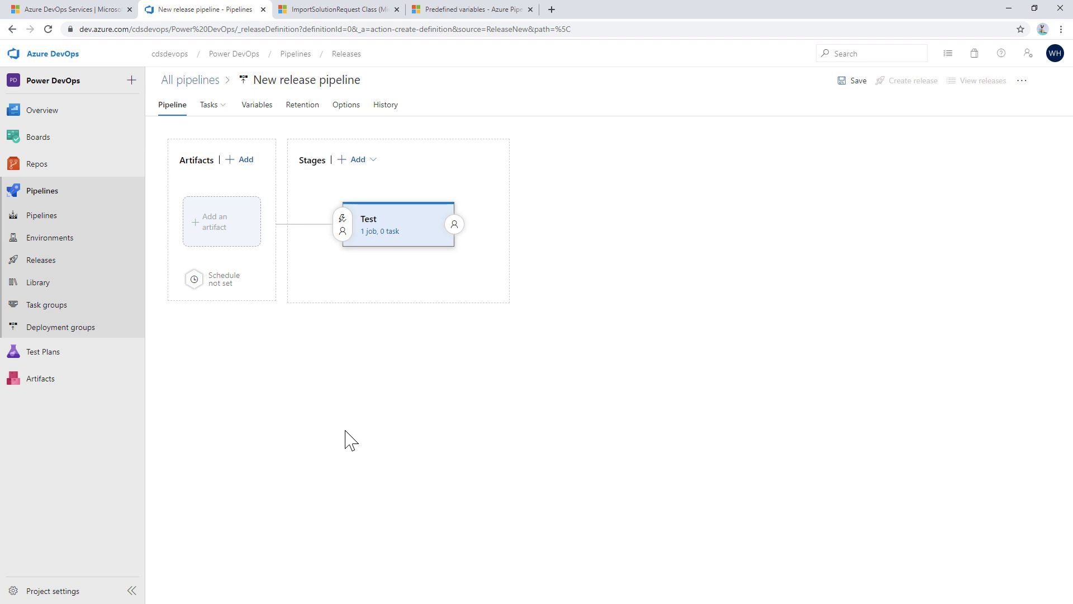
Add the DevOpsDemo build pipeline from the Power DevOps project as the release artifact, with default version Latest and alias _DevOpsDemo.
{"action": "left_click", "coordinate": [214, 227]}
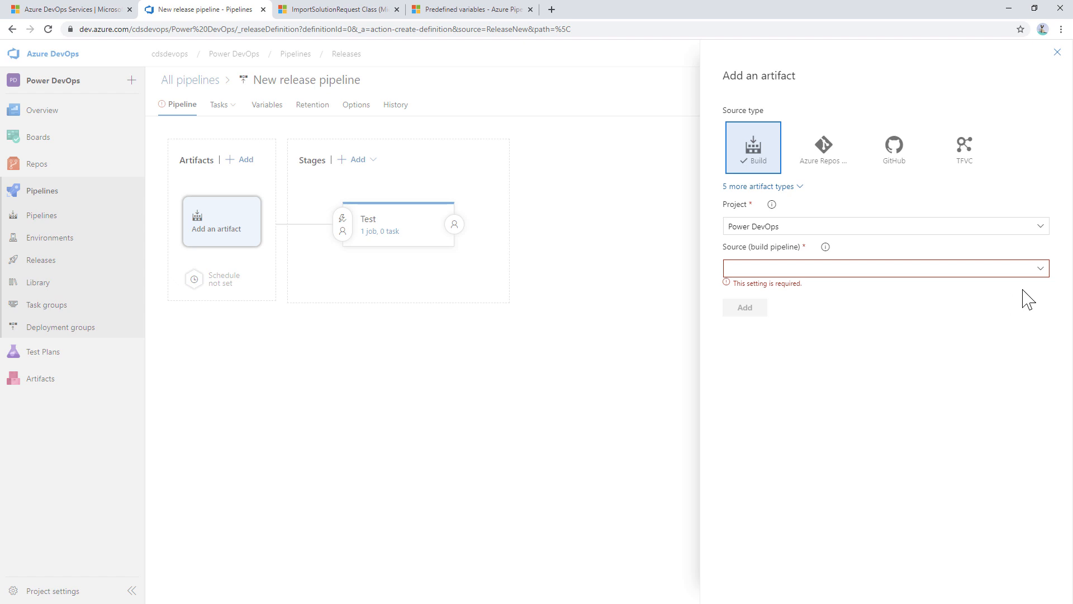
{"action": "left_click", "coordinate": [1041, 271]}
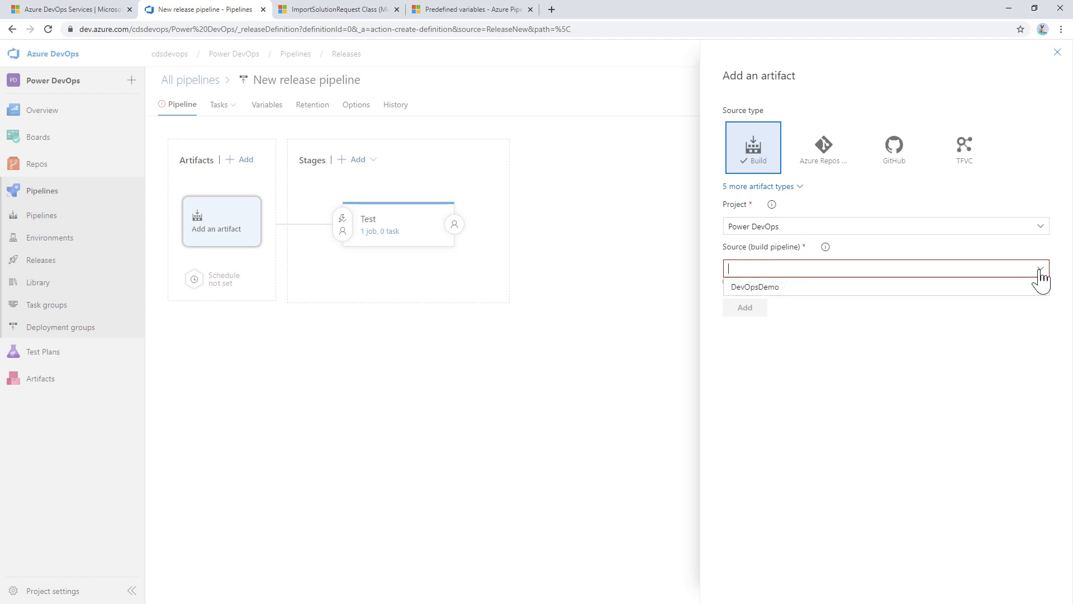
{"action": "left_click", "coordinate": [830, 288]}
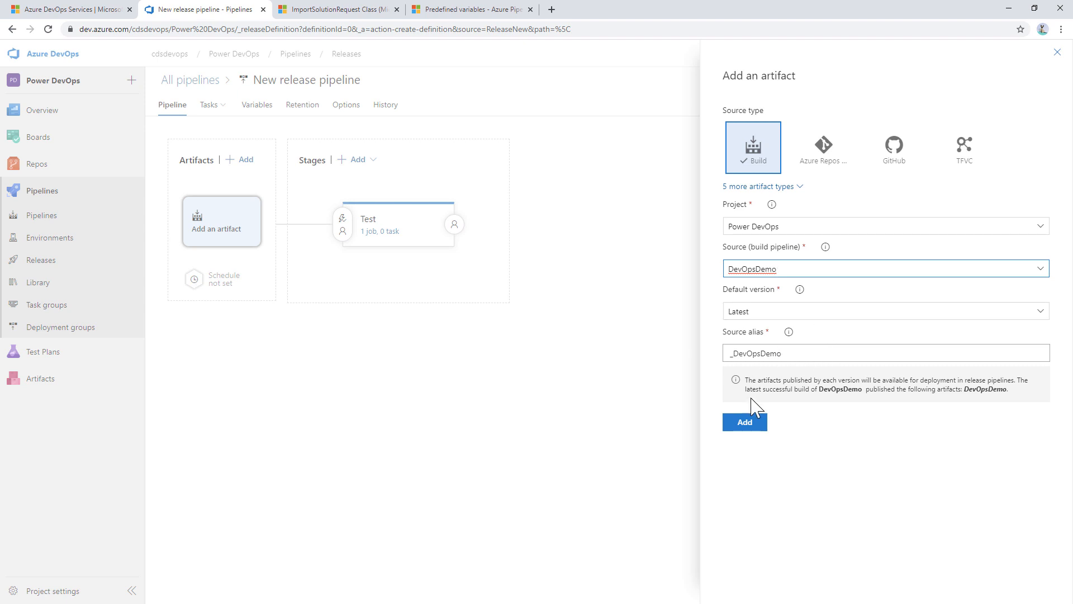
{"action": "left_click", "coordinate": [749, 424]}
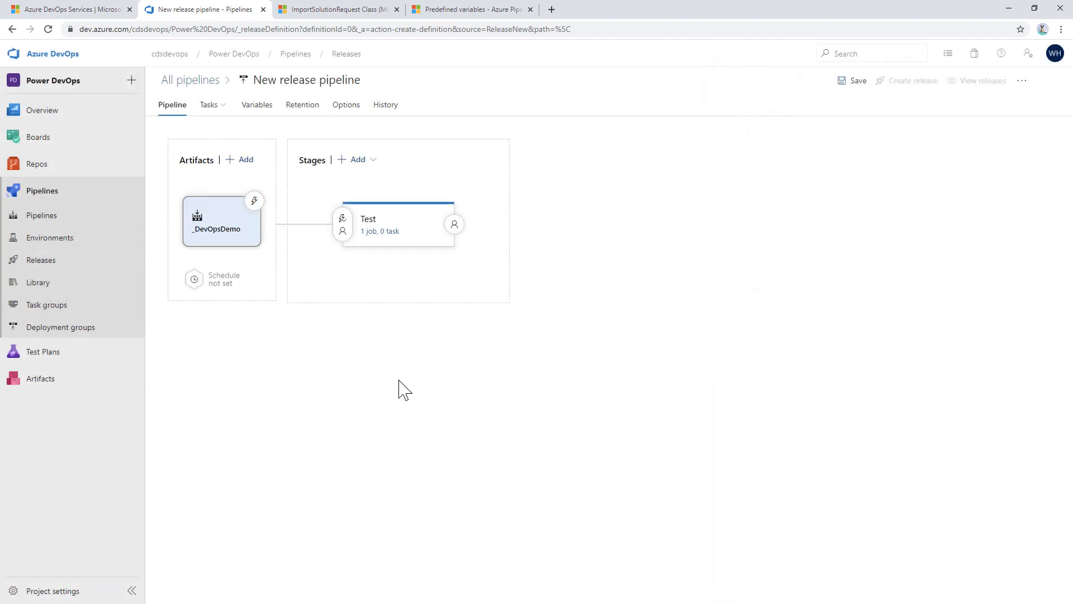
Rename the release pipeline as DevOpsDemo and save it in the root folder.
{"action": "left_click", "coordinate": [333, 77]}
{"action": "type", "text": "De"}
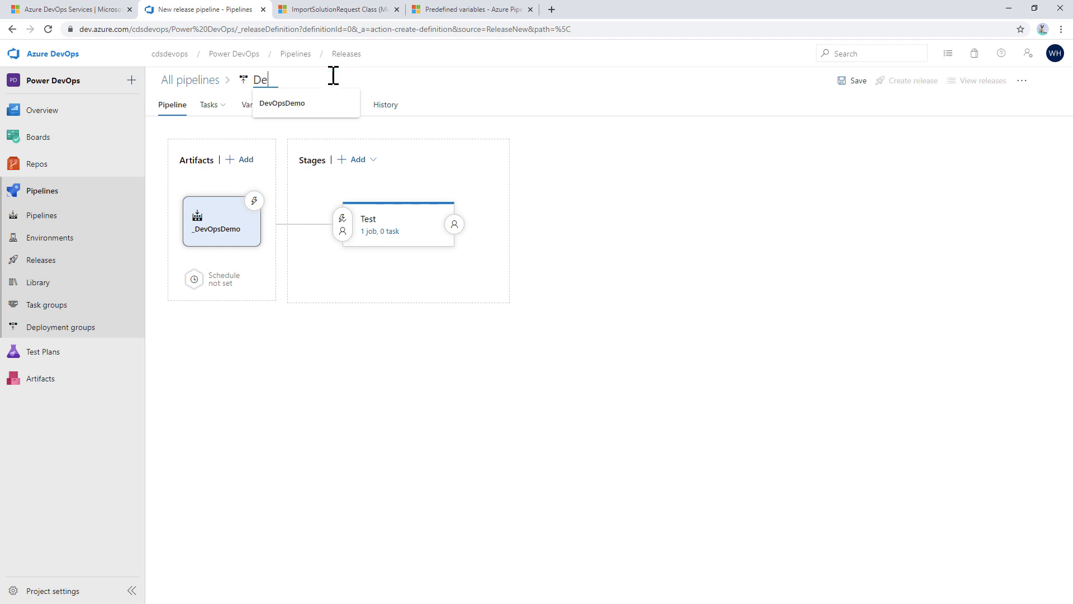
{"action": "type", "text": "vOpsDemo"}
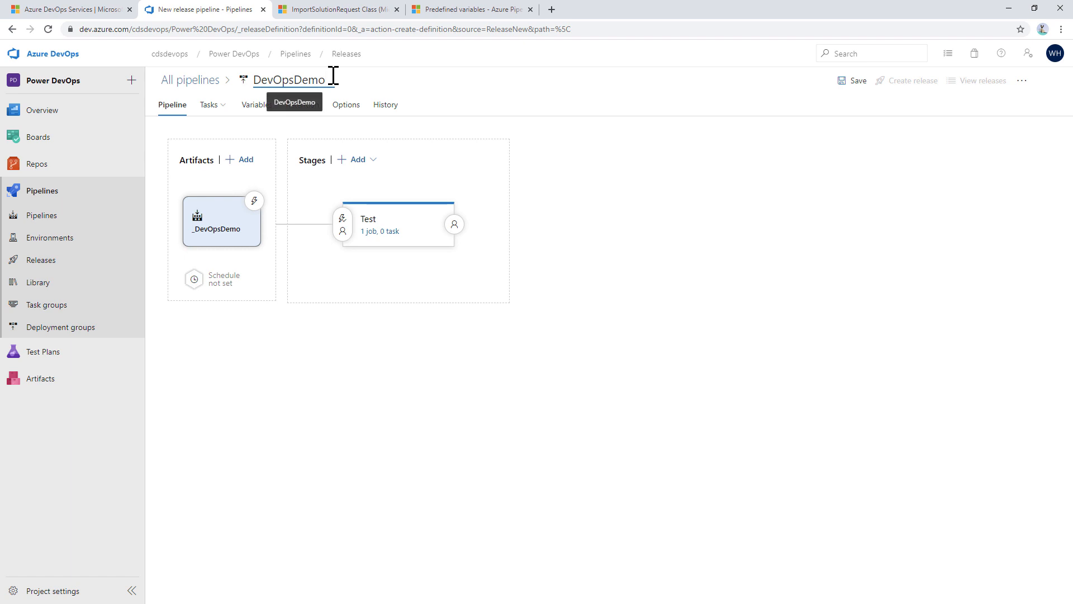
{"action": "left_click", "coordinate": [853, 83]}
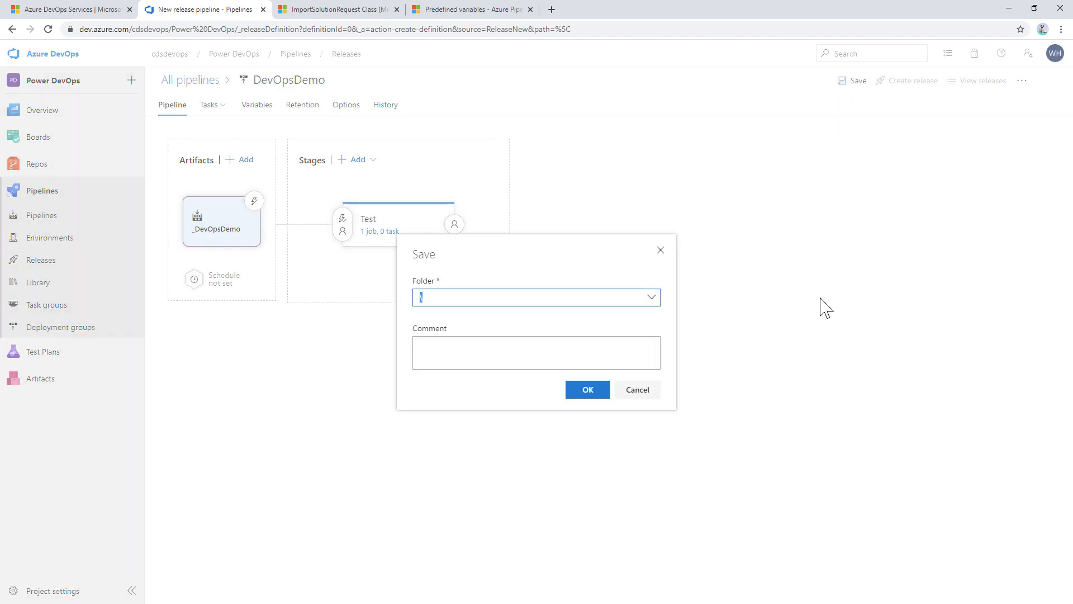
{"action": "left_click", "coordinate": [588, 391]}
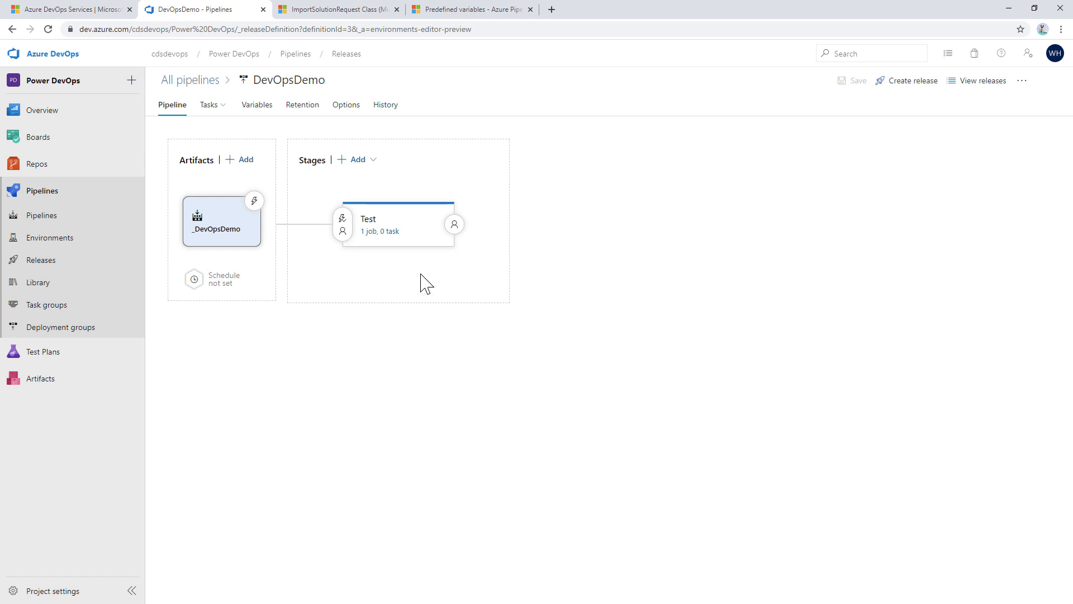
Add the Power DevOps Tool Installer task to the Test stage's agent job.
{"action": "mouse_move", "coordinate": [415, 274]}
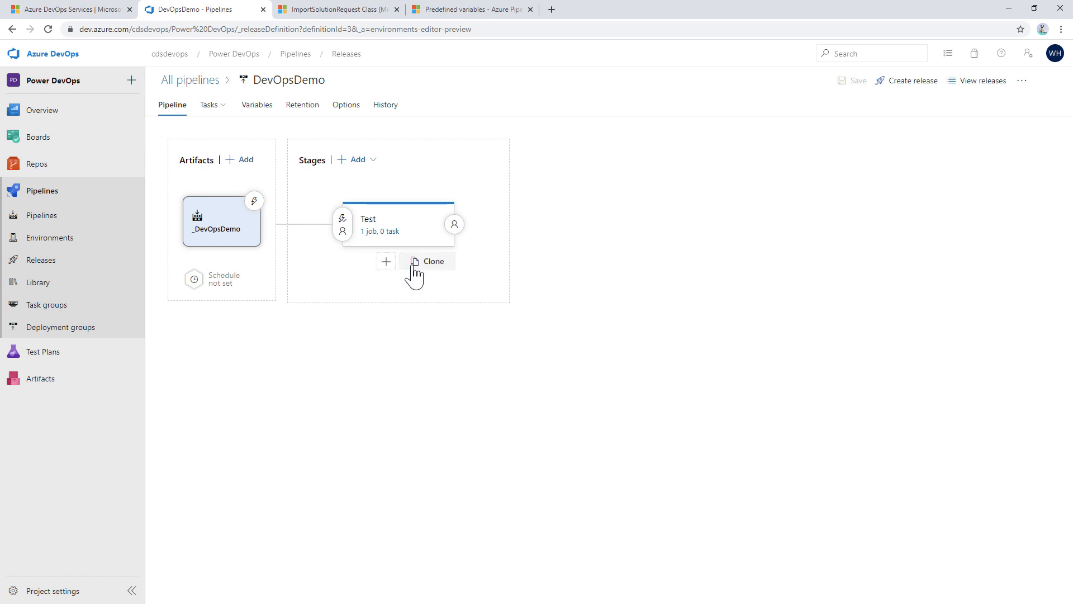
{"action": "left_click", "coordinate": [393, 240]}
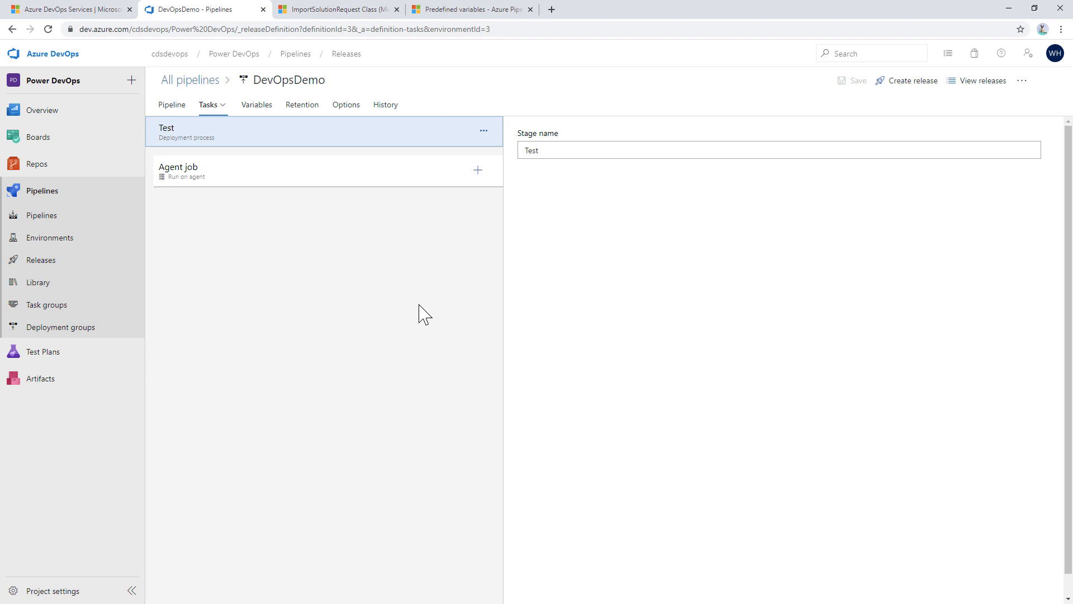
{"action": "left_click", "coordinate": [478, 171]}
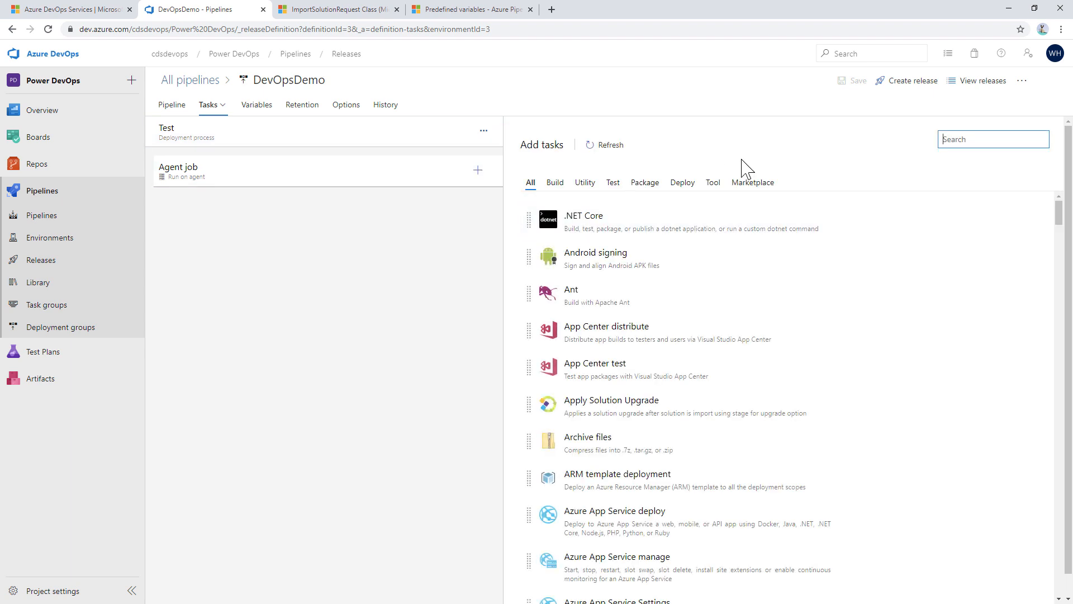
{"action": "type", "text": "tool insta"}
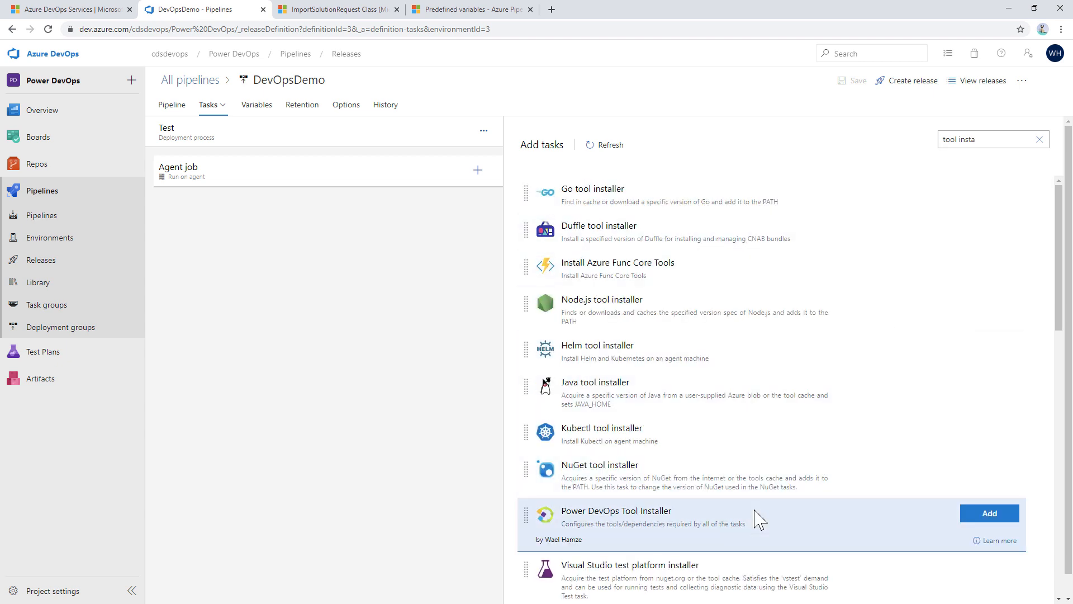
{"action": "left_click", "coordinate": [987, 516]}
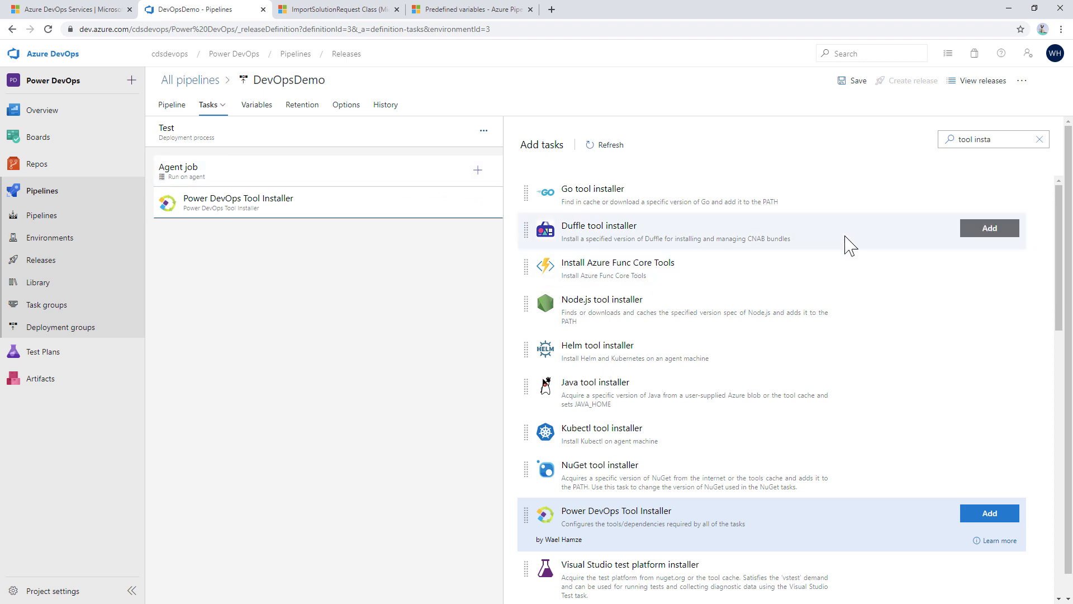
Add the Import Solution task after the tool installer in the Test stage and open its settings.
{"action": "left_click_drag", "start_coordinate": [1006, 139], "coordinate": [901, 162]}
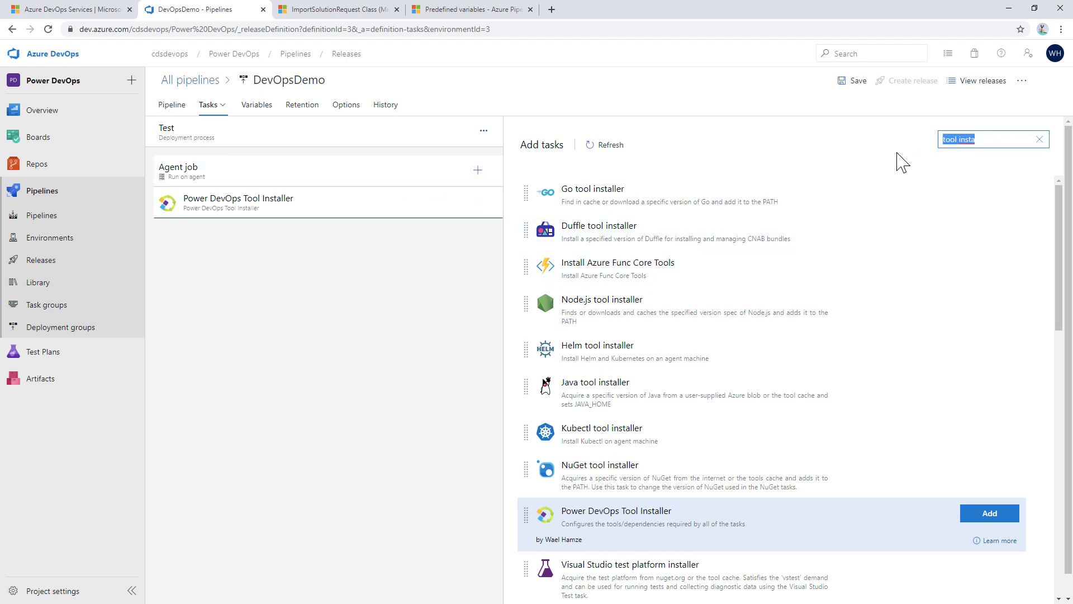
{"action": "type", "text": "solution im"}
{"action": "left_click", "coordinate": [757, 208]}
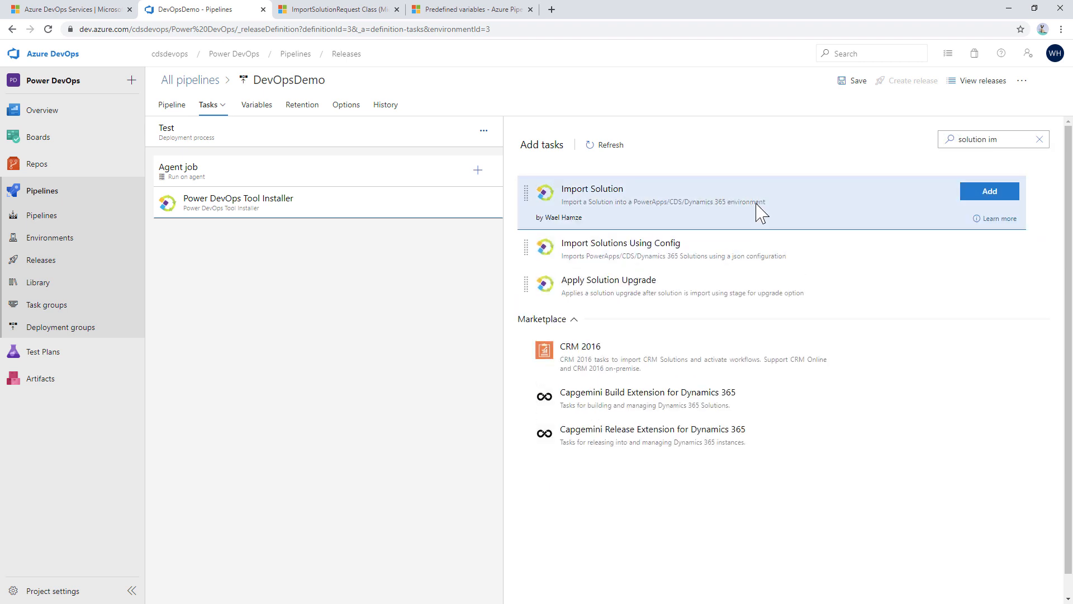
{"action": "left_click", "coordinate": [990, 193]}
{"action": "left_click", "coordinate": [352, 248]}
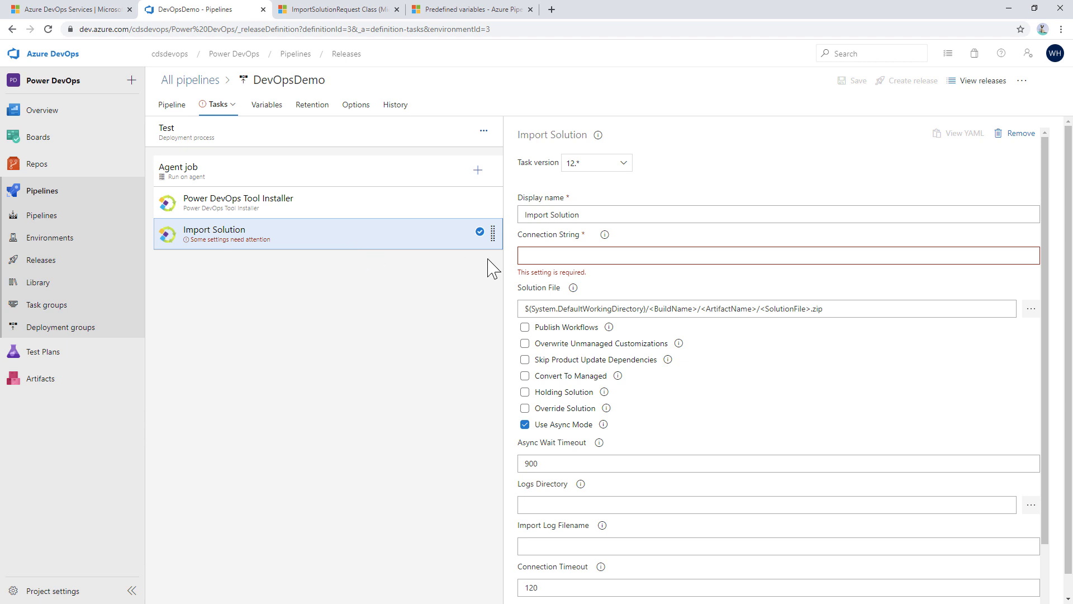
{"action": "left_click", "coordinate": [606, 261]}
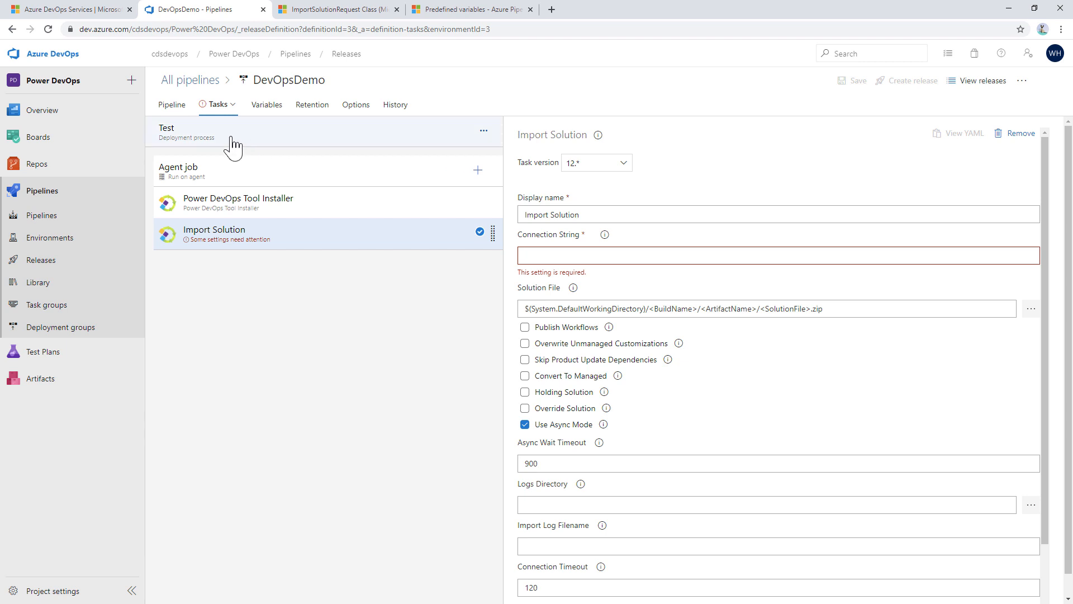
Check the release pipeline's variables and return to the Test stage's tasks.
{"action": "left_click", "coordinate": [262, 106]}
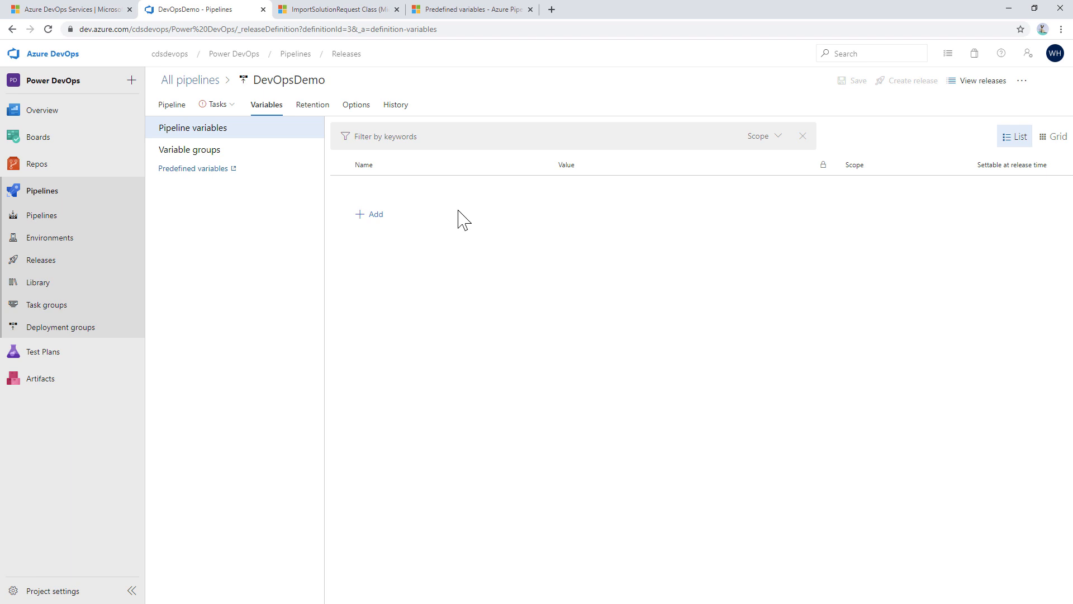
{"action": "left_click", "coordinate": [172, 106]}
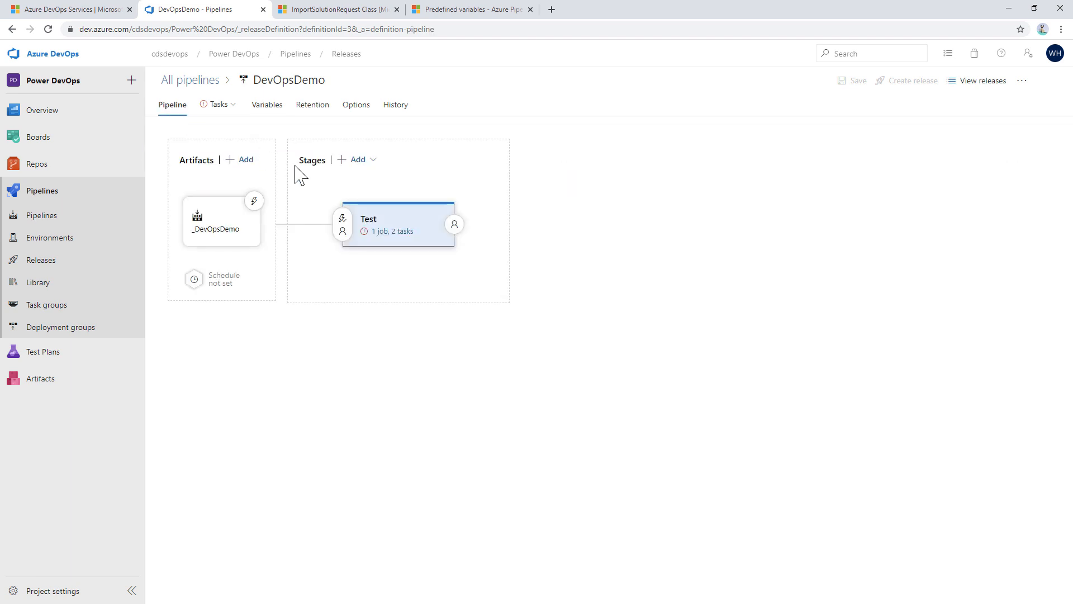
{"action": "left_click", "coordinate": [407, 235]}
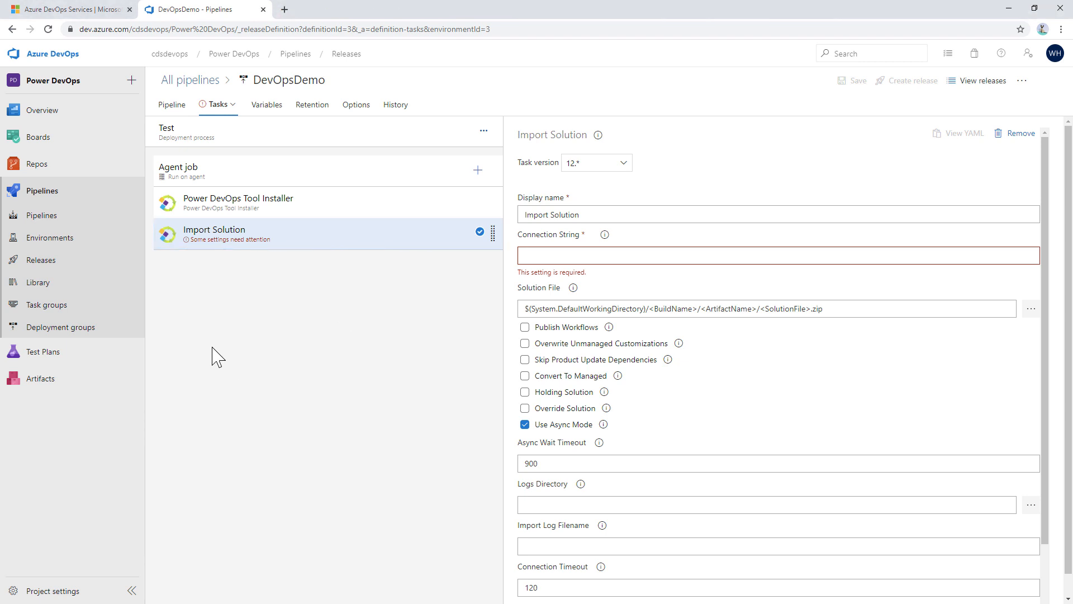
Open the pipeline Library in a separate browser tab and examine the variables of the Common and Test variable groups.
{"action": "right_click", "coordinate": [94, 287]}
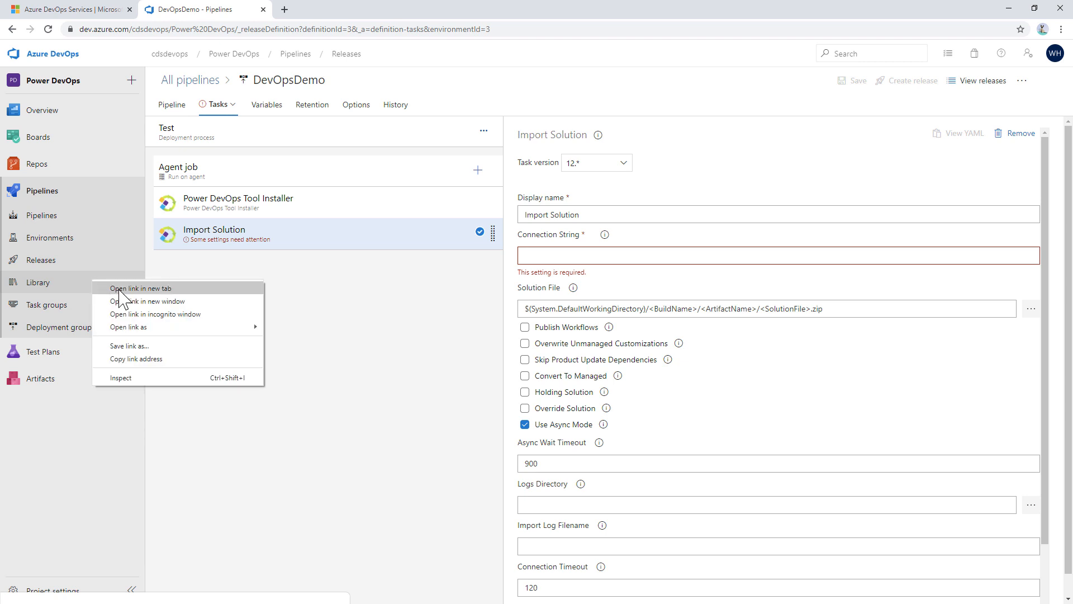
{"action": "left_click", "coordinate": [120, 290]}
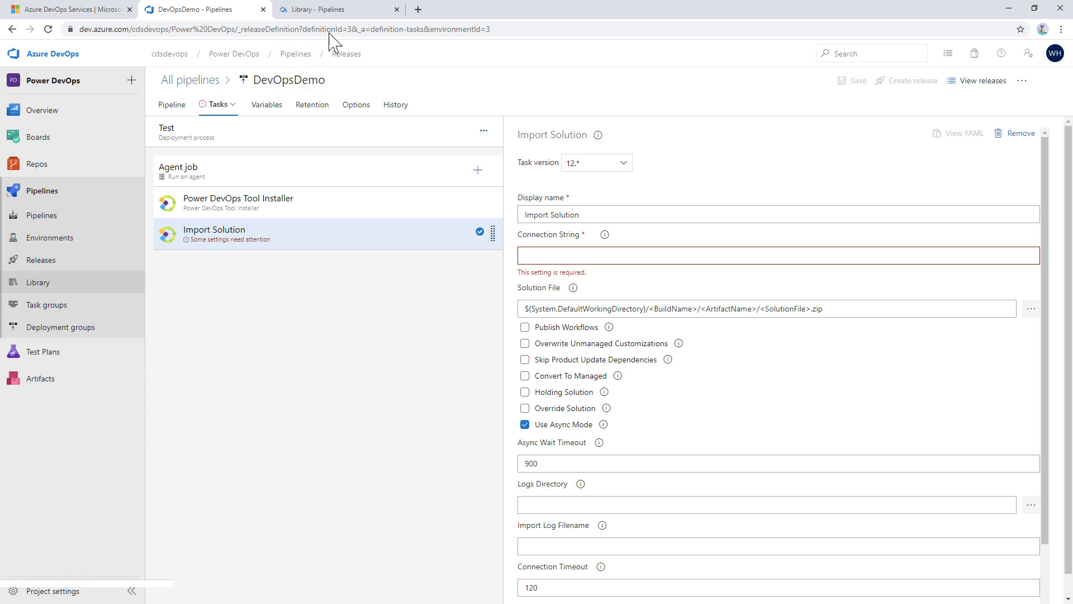
{"action": "left_click", "coordinate": [336, 12]}
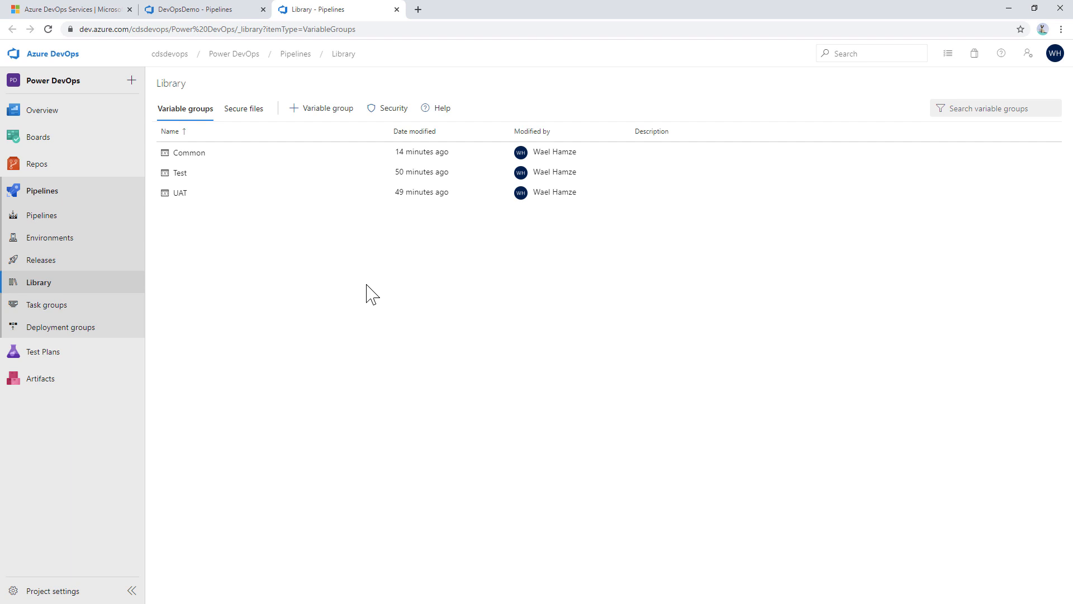
{"action": "left_click", "coordinate": [197, 156]}
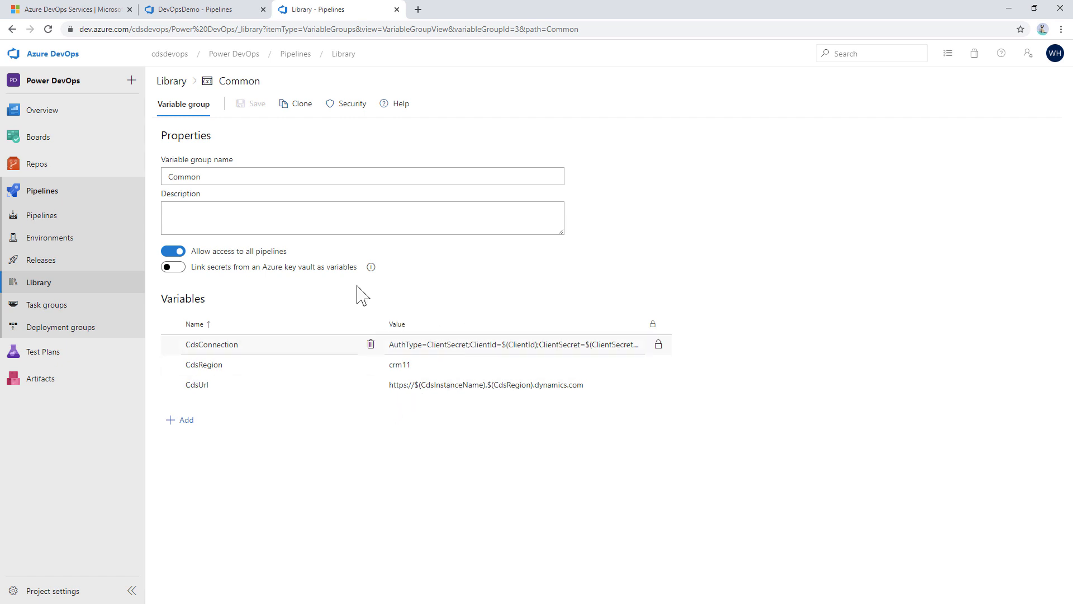
{"action": "left_click", "coordinate": [171, 83]}
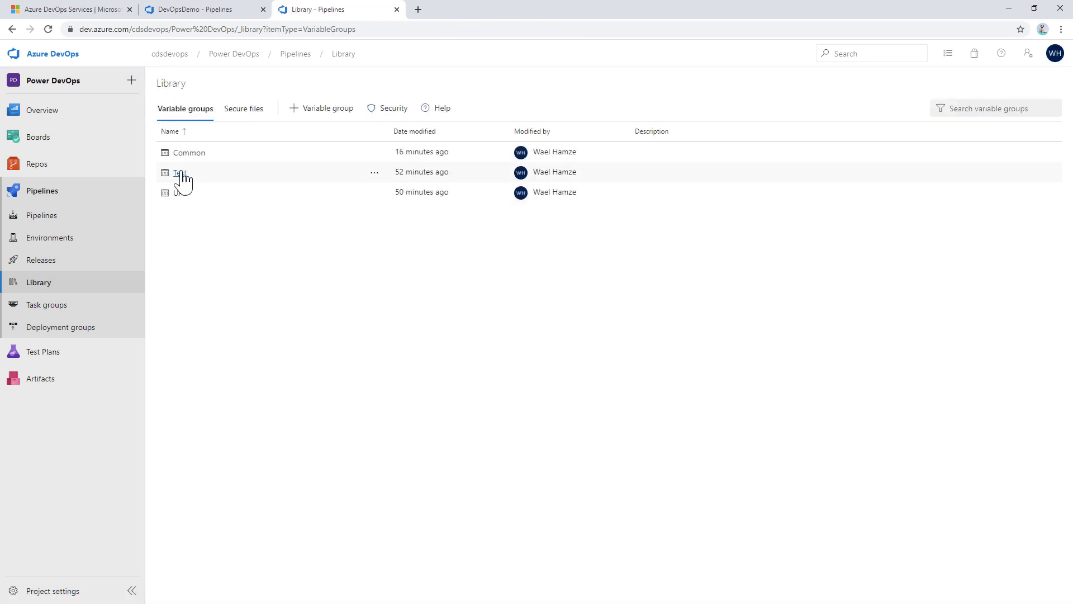
{"action": "left_click", "coordinate": [182, 175]}
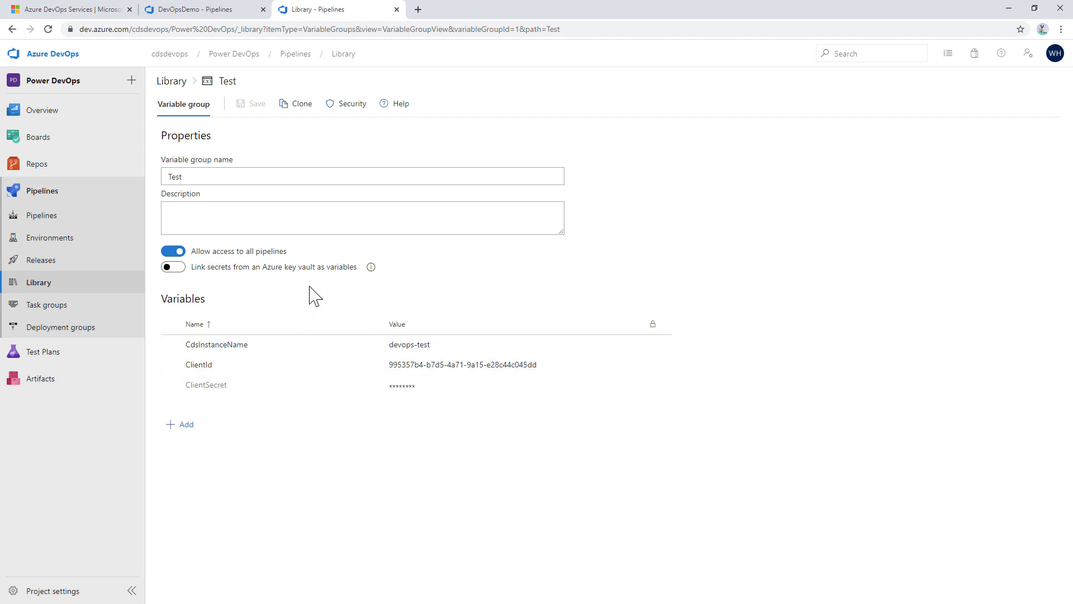
{"action": "left_click", "coordinate": [173, 84]}
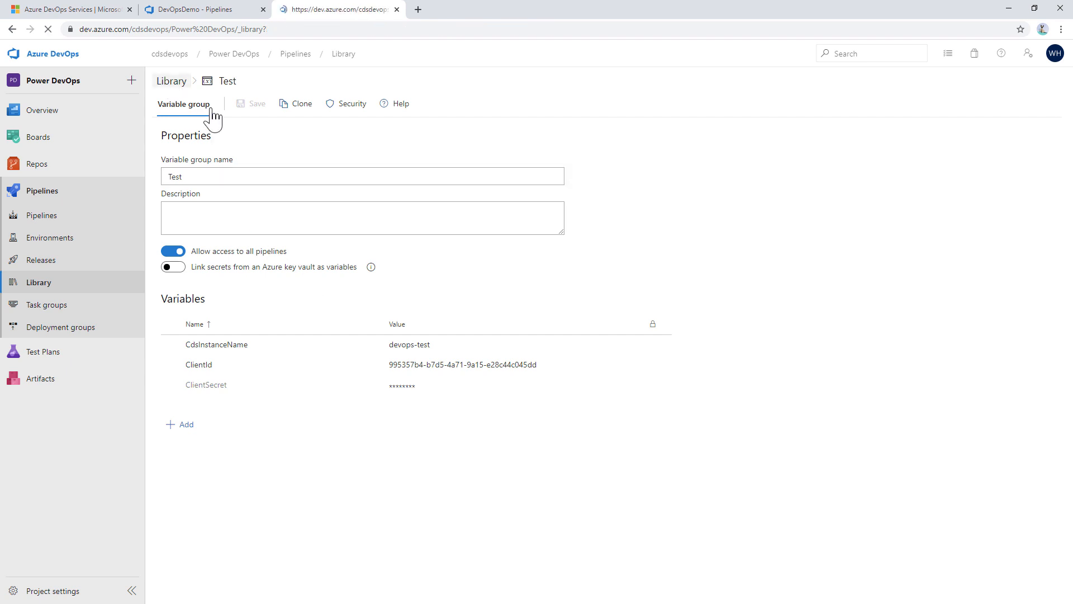
Return to the DevOpsDemo release pipeline and link the Common variable group to it with Release scope.
{"action": "left_click", "coordinate": [229, 12]}
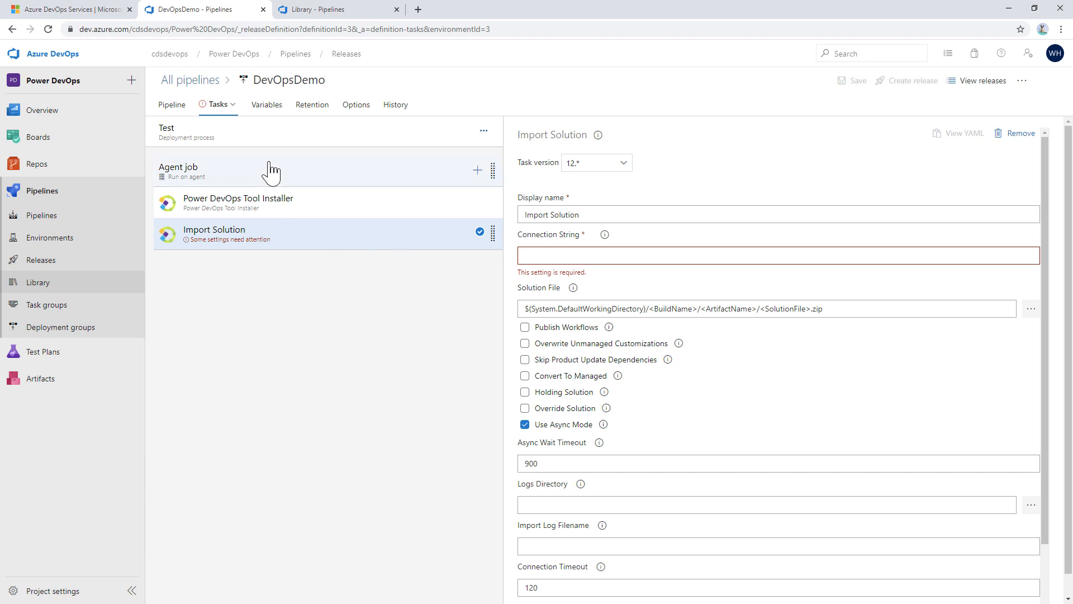
{"action": "left_click", "coordinate": [272, 107]}
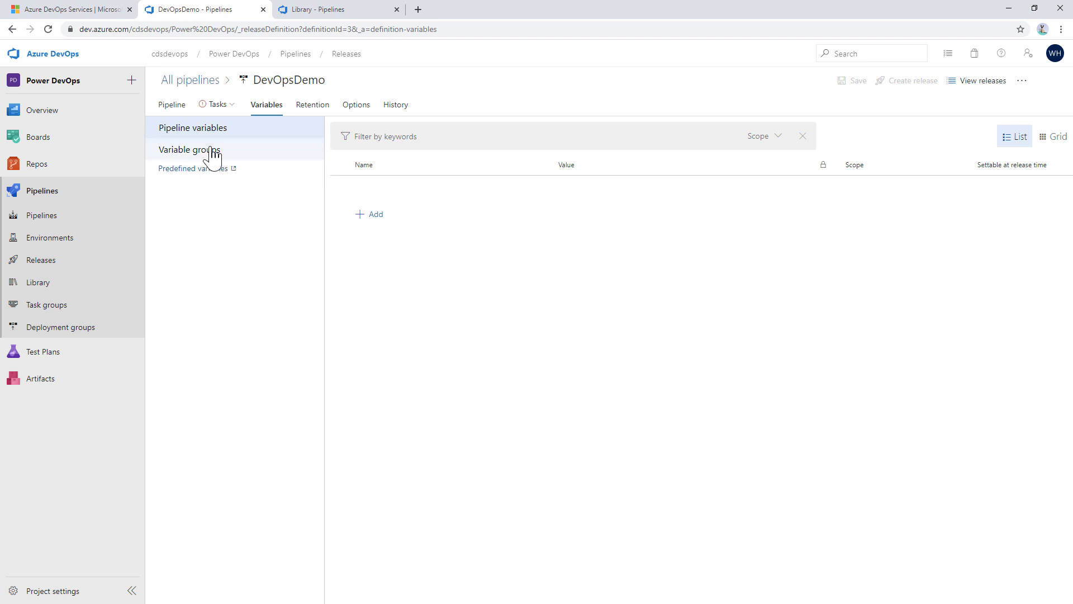
{"action": "left_click", "coordinate": [212, 153]}
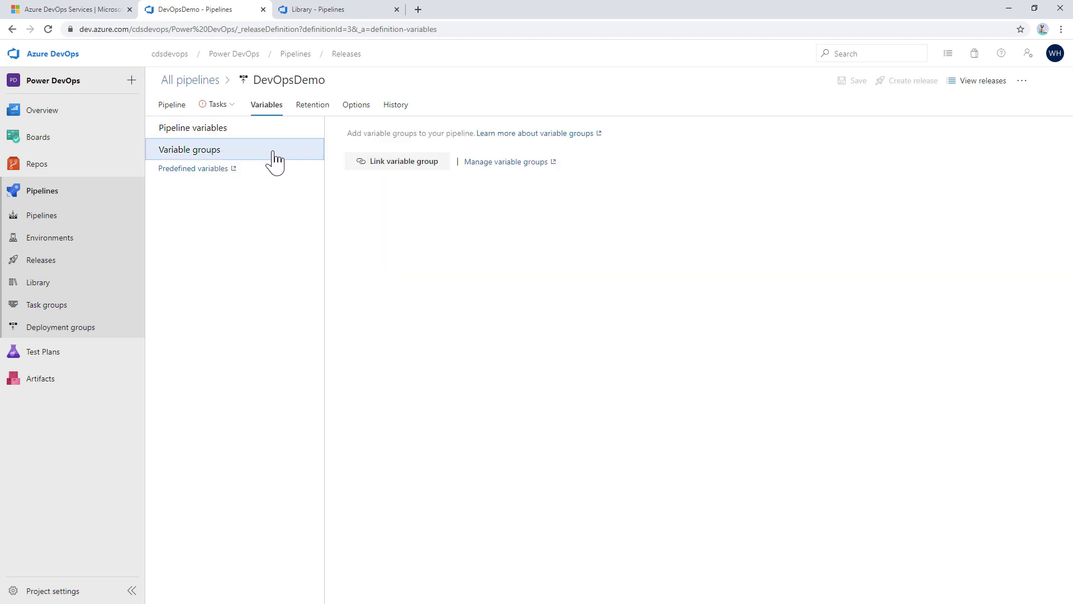
{"action": "left_click", "coordinate": [419, 174]}
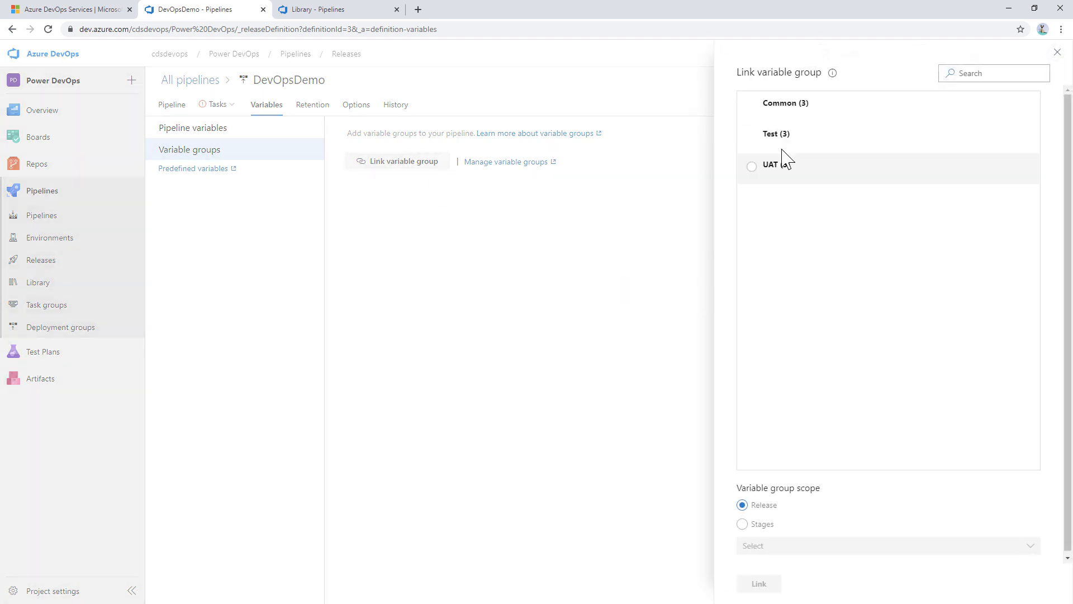
{"action": "left_click", "coordinate": [752, 105]}
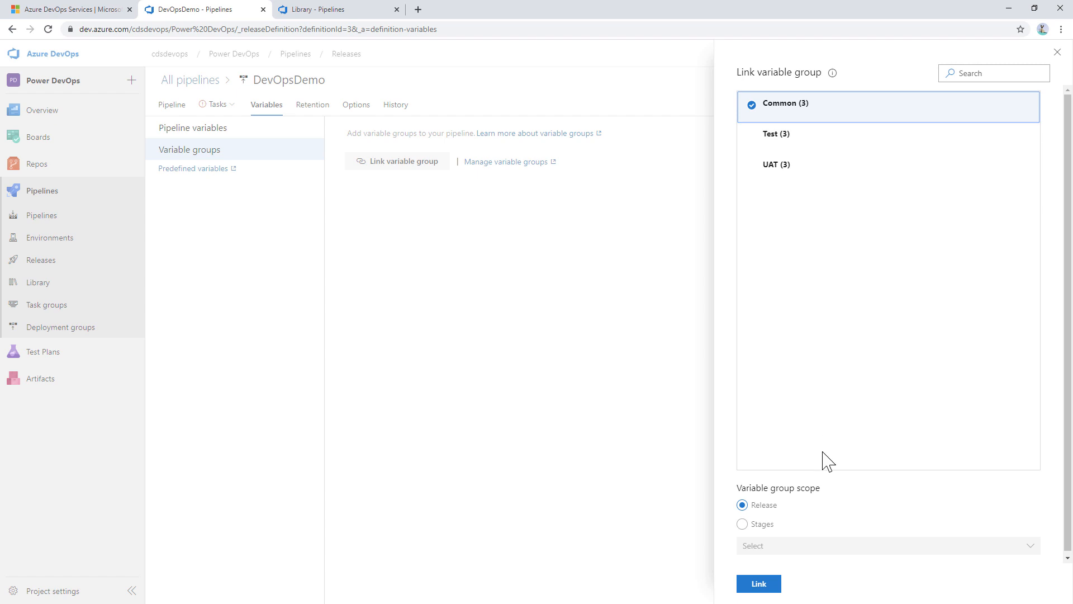
{"action": "left_click", "coordinate": [760, 584]}
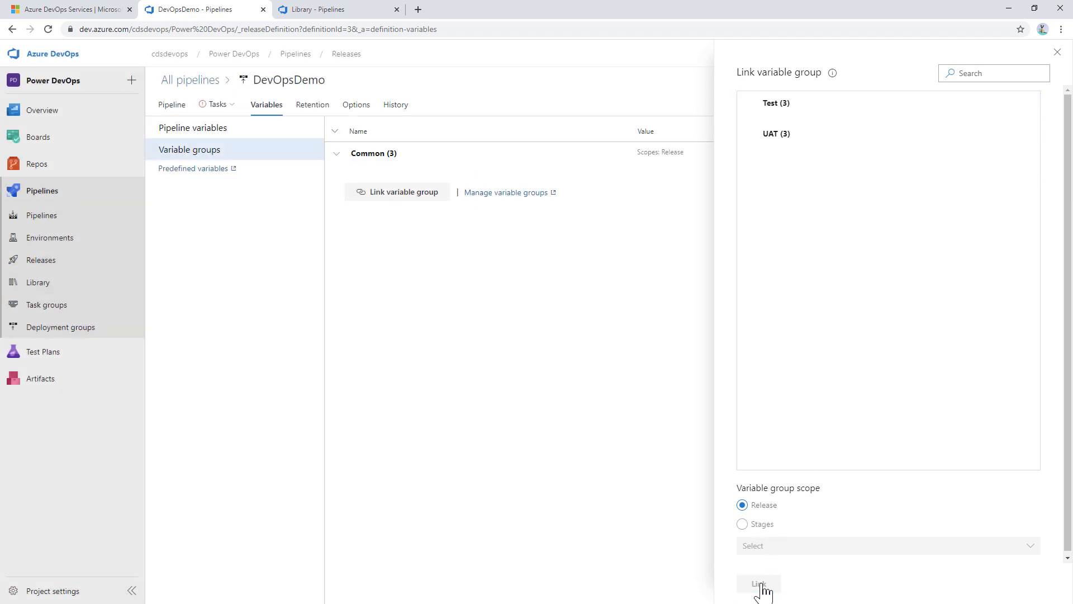
Link the Test variable group to the release pipeline, scoped to the Test stage only.
{"action": "left_click", "coordinate": [422, 197]}
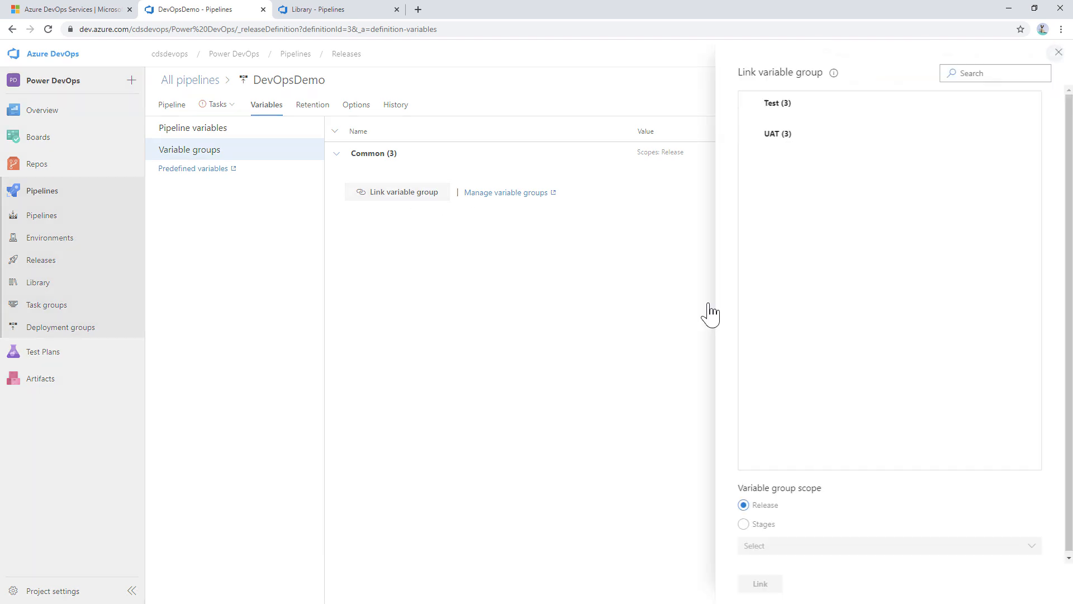
{"action": "left_click", "coordinate": [749, 106]}
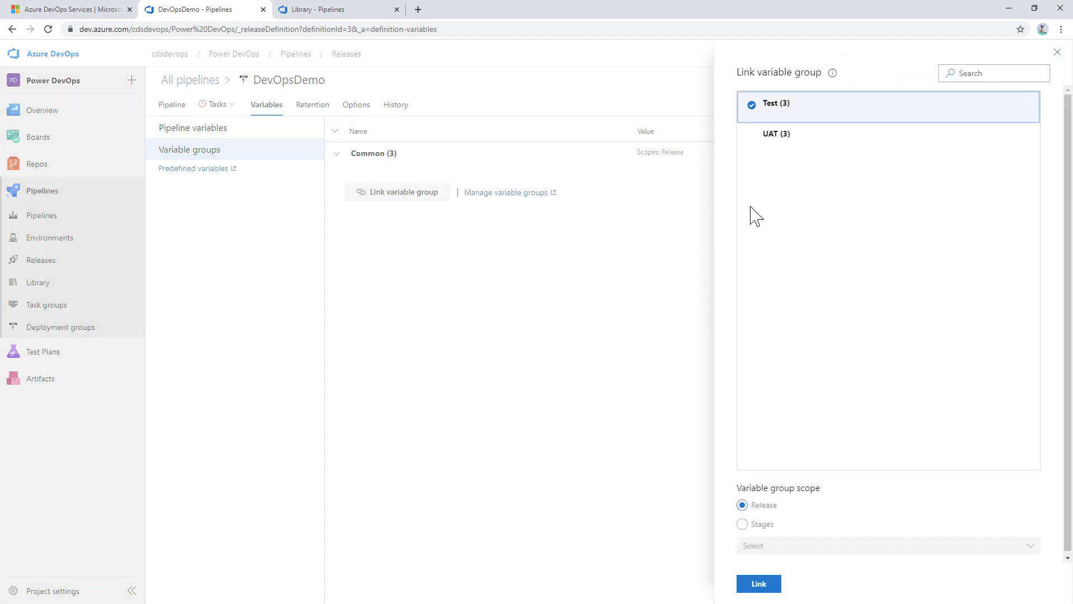
{"action": "left_click", "coordinate": [747, 524]}
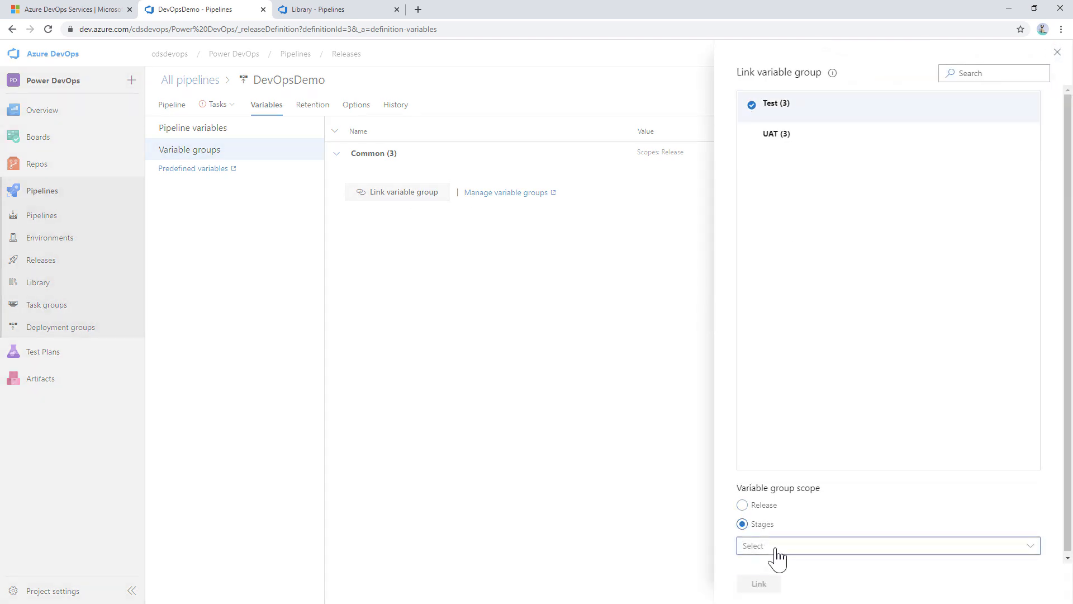
{"action": "left_click", "coordinate": [777, 548]}
{"action": "left_click", "coordinate": [766, 568]}
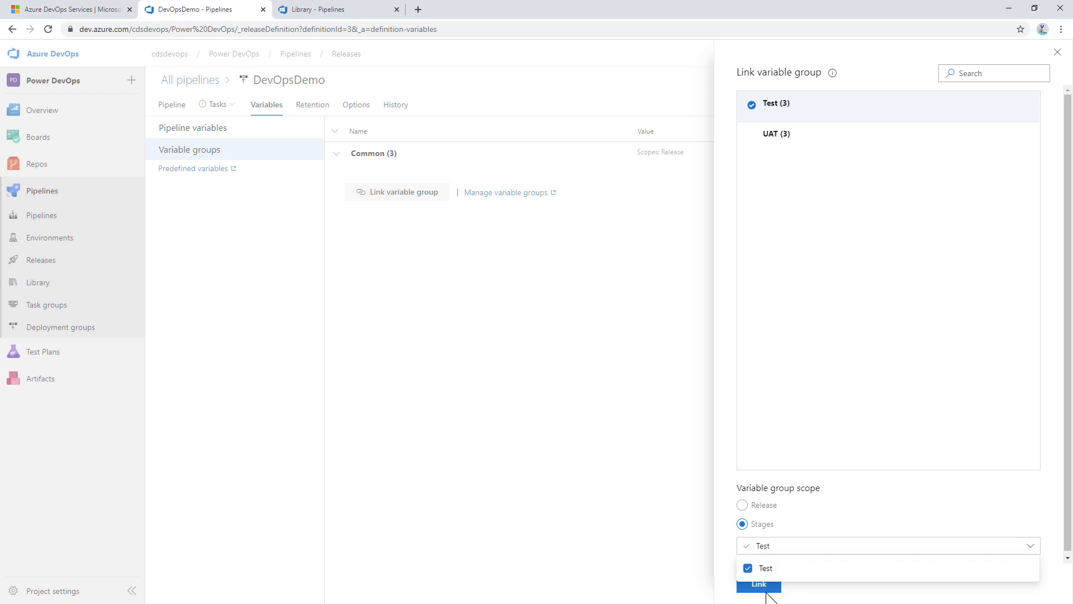
{"action": "left_click", "coordinate": [760, 587]}
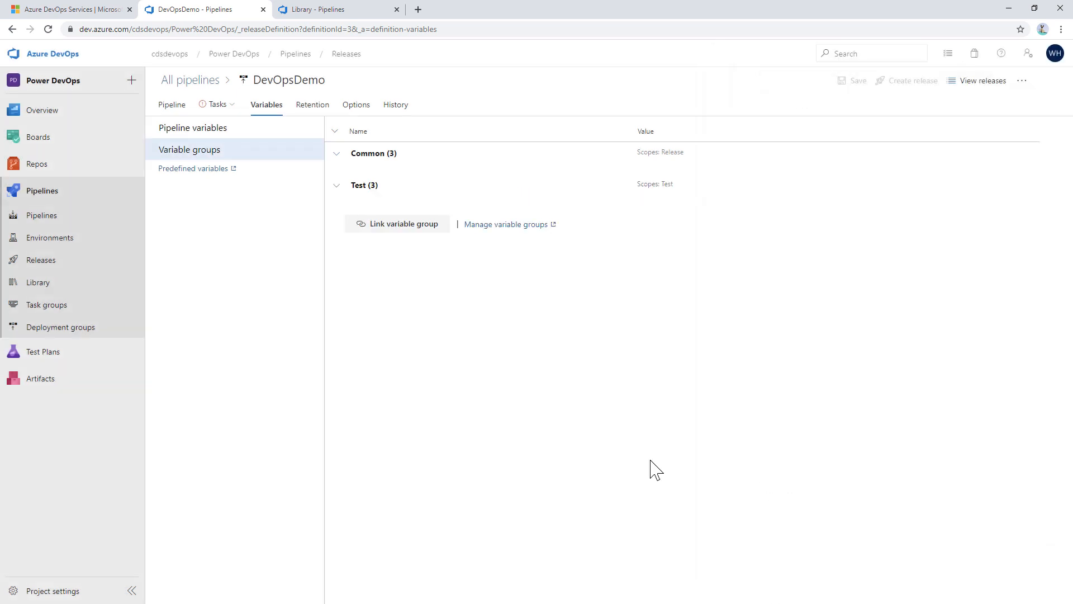
Expand the linked Test and Common variable groups and highlight the CdsConnection variable name.
{"action": "left_click", "coordinate": [336, 186]}
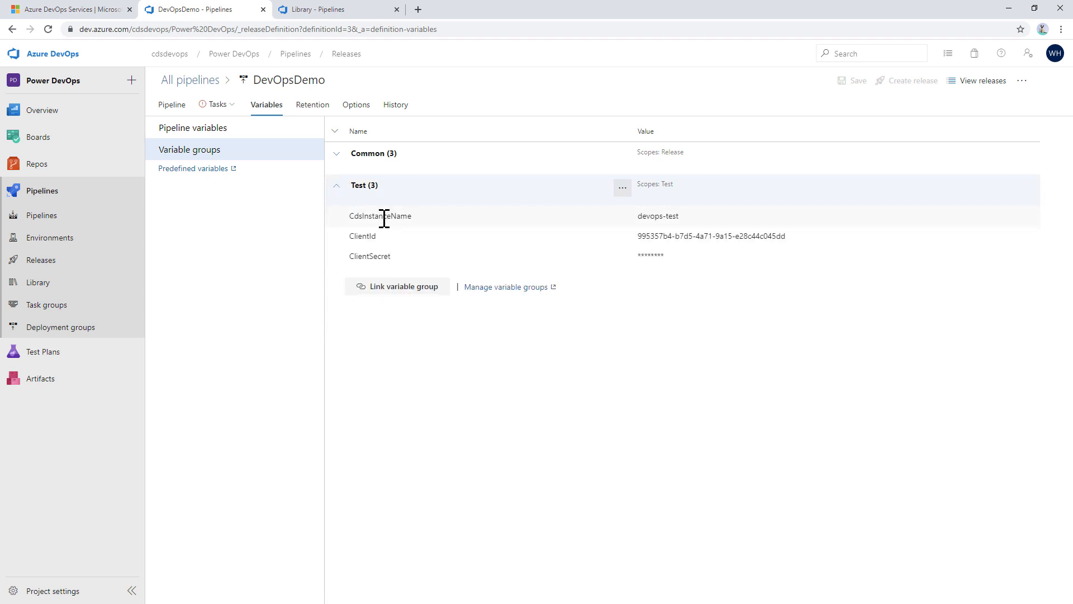
{"action": "double_click", "coordinate": [384, 218]}
{"action": "left_click", "coordinate": [337, 157]}
{"action": "double_click", "coordinate": [385, 184]}
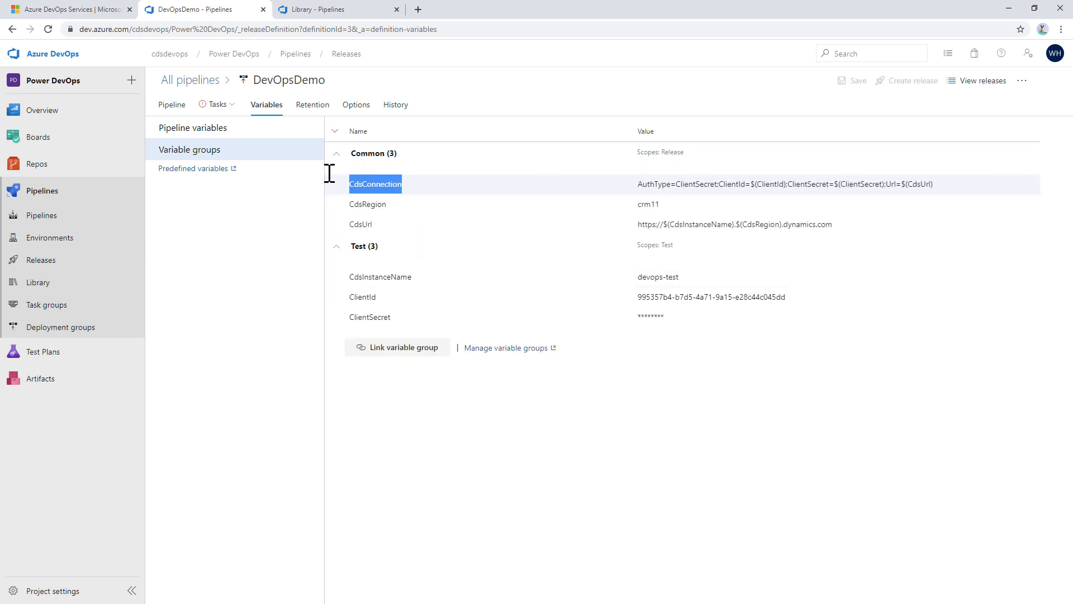
Set the connection string of the Test stage's Import Solution task to $(CdsConnection).
{"action": "left_click", "coordinate": [218, 106]}
{"action": "left_click", "coordinate": [218, 127]}
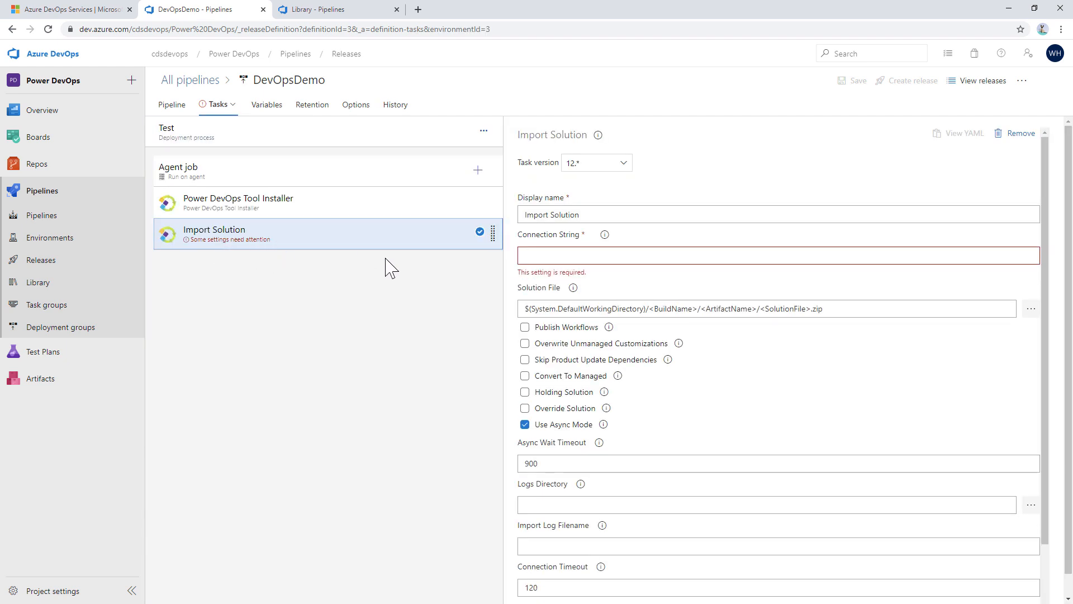
{"action": "left_click", "coordinate": [552, 258]}
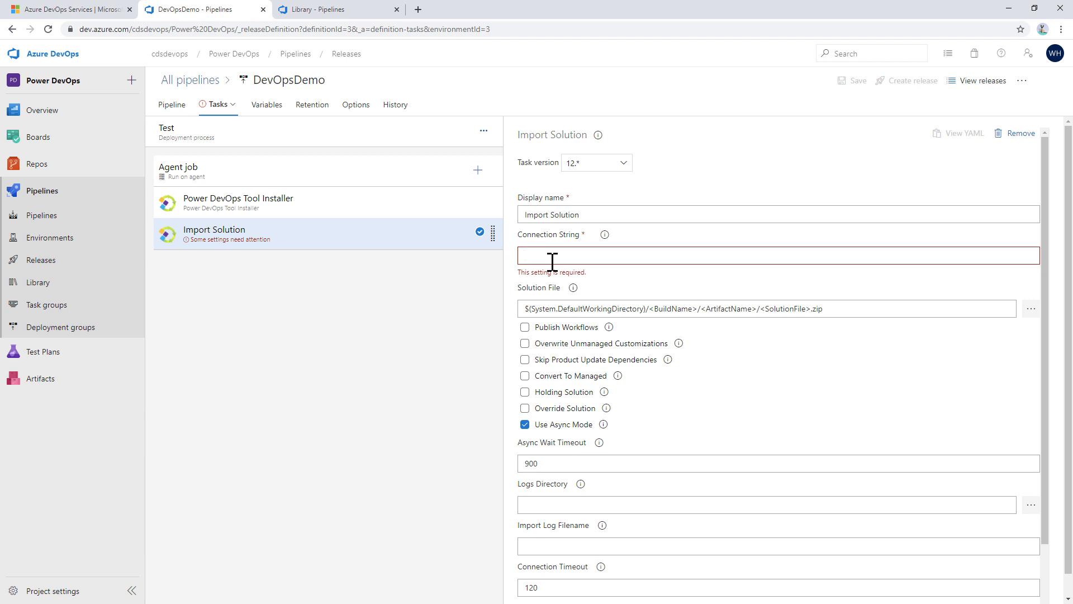
{"action": "type", "text": "$("}
{"action": "type", "text": "CdsConnection)"}
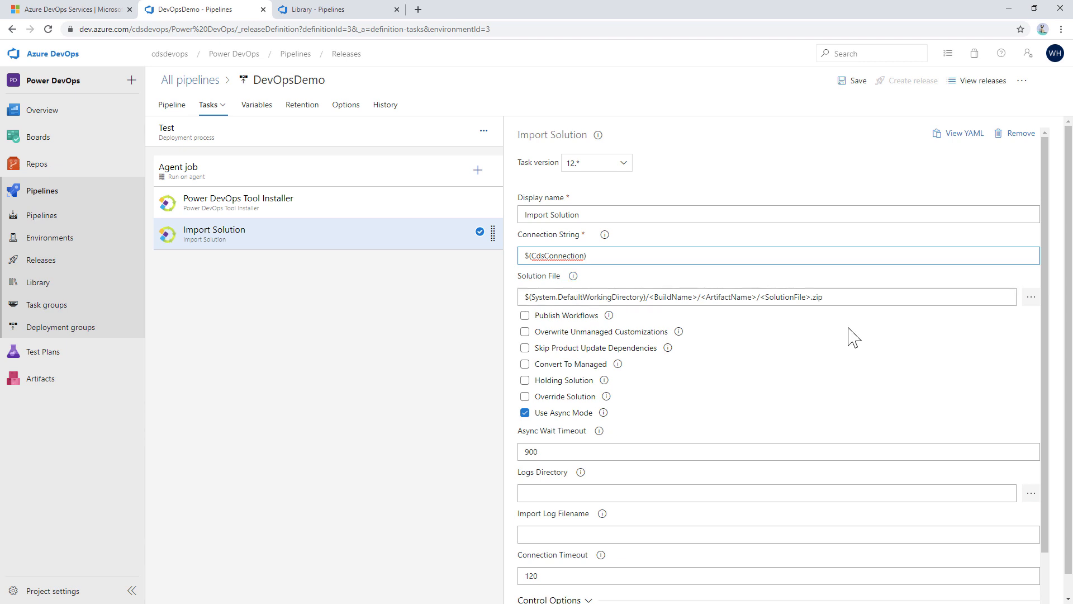
Choose DevOpsDemo_managed.zip from the linked _DevOpsDemo build artifact's DevOpsDemo folder as the Import Solution task's solution file.
{"action": "left_click", "coordinate": [1032, 299]}
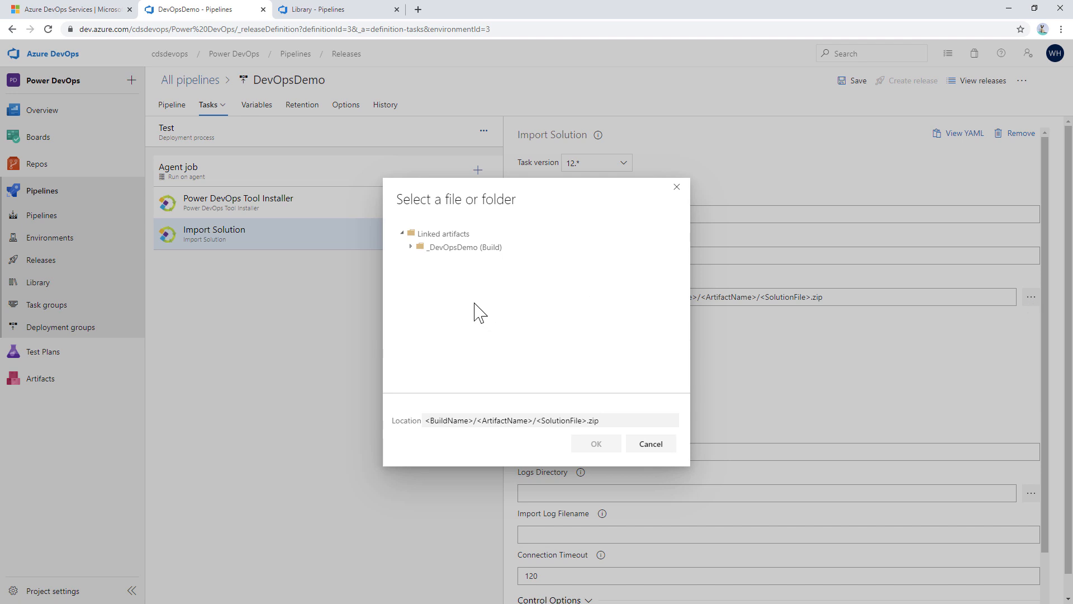
{"action": "left_click", "coordinate": [413, 248]}
{"action": "left_click", "coordinate": [420, 259]}
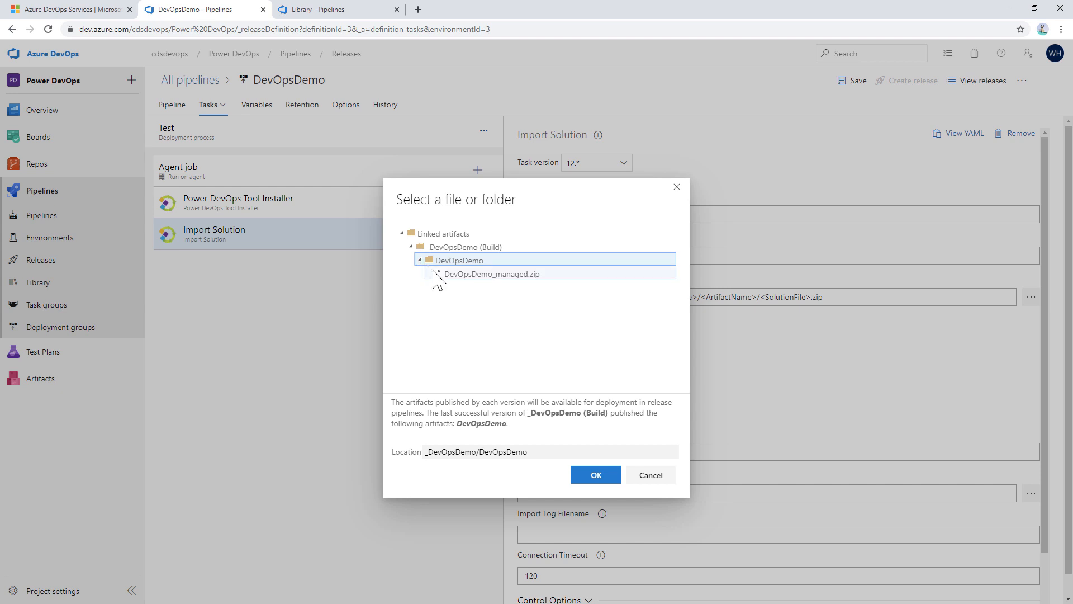
{"action": "left_click", "coordinate": [511, 282]}
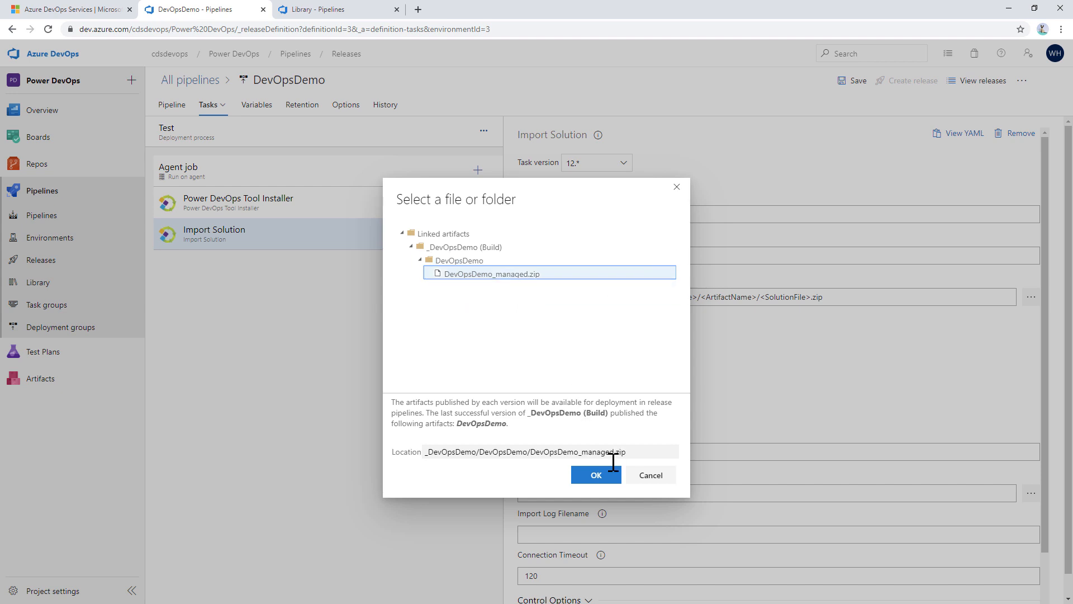
{"action": "left_click", "coordinate": [596, 475]}
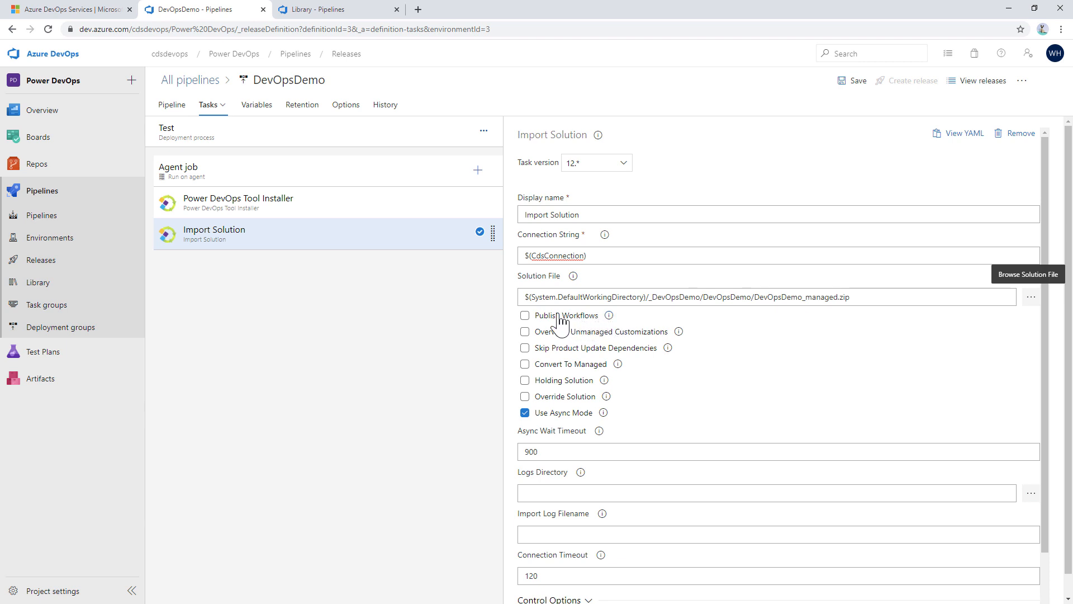
Enable Publish Workflows for the Import Solution task, leaving Use Async Mode on, and save the release pipeline without a comment.
{"action": "left_click", "coordinate": [525, 317]}
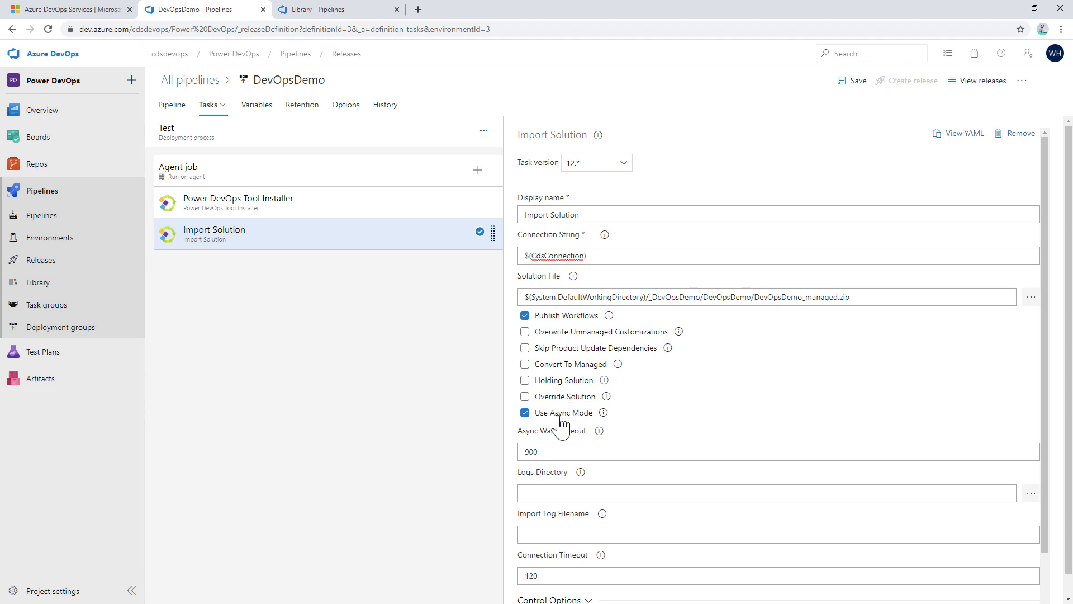
{"action": "left_click", "coordinate": [525, 414]}
{"action": "left_click", "coordinate": [526, 414]}
{"action": "scroll", "coordinate": [652, 473], "scroll_direction": "down", "scroll_amount": 2}
{"action": "scroll", "coordinate": [651, 471], "scroll_direction": "down", "scroll_amount": 1}
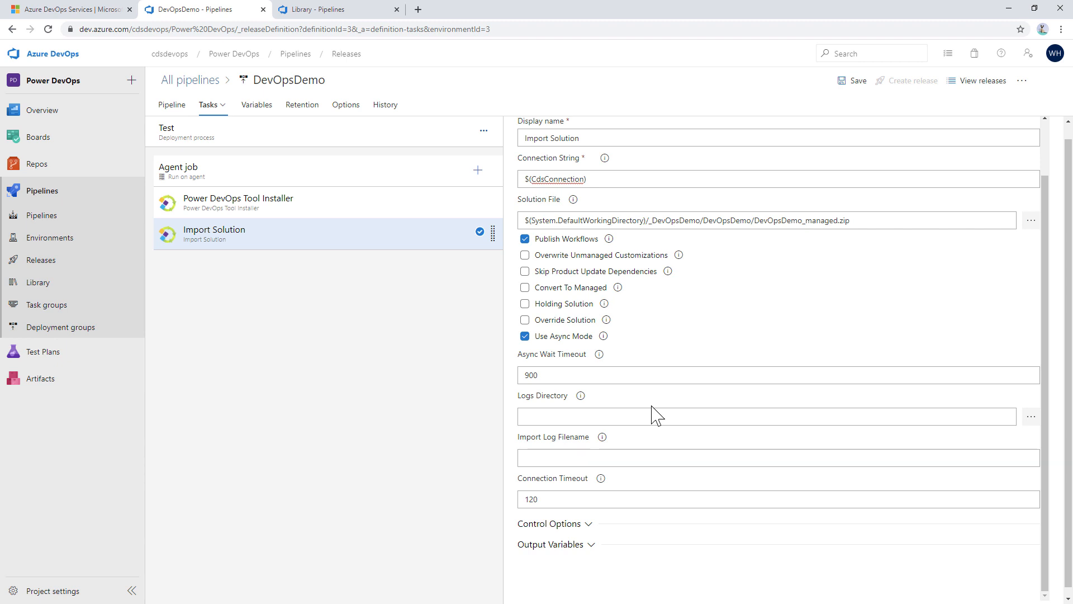
{"action": "scroll", "coordinate": [657, 414], "scroll_direction": "up", "scroll_amount": 2}
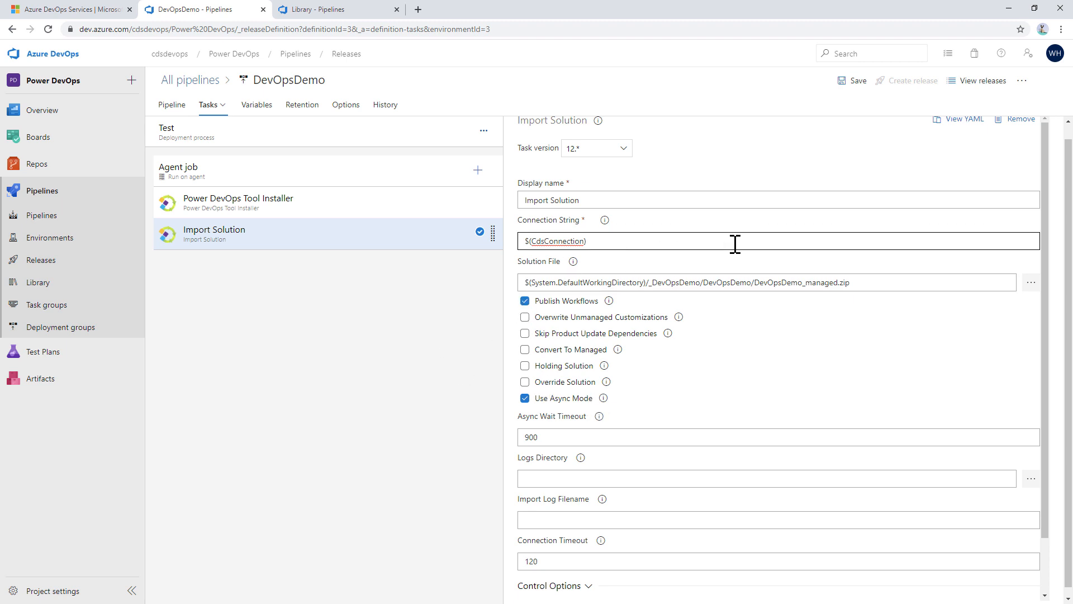
{"action": "left_click", "coordinate": [851, 84]}
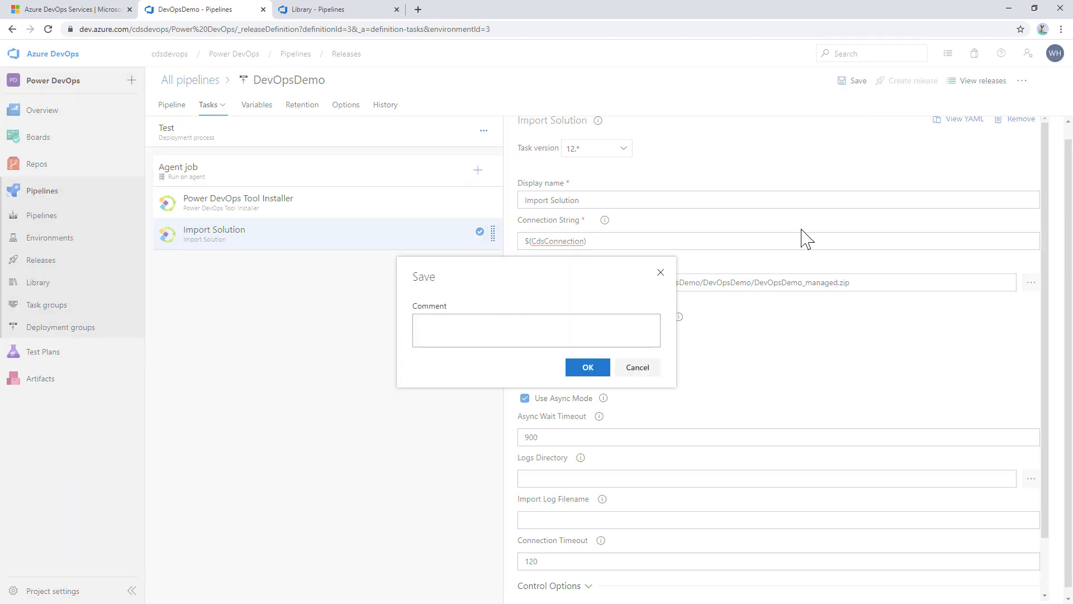
{"action": "left_click", "coordinate": [588, 367]}
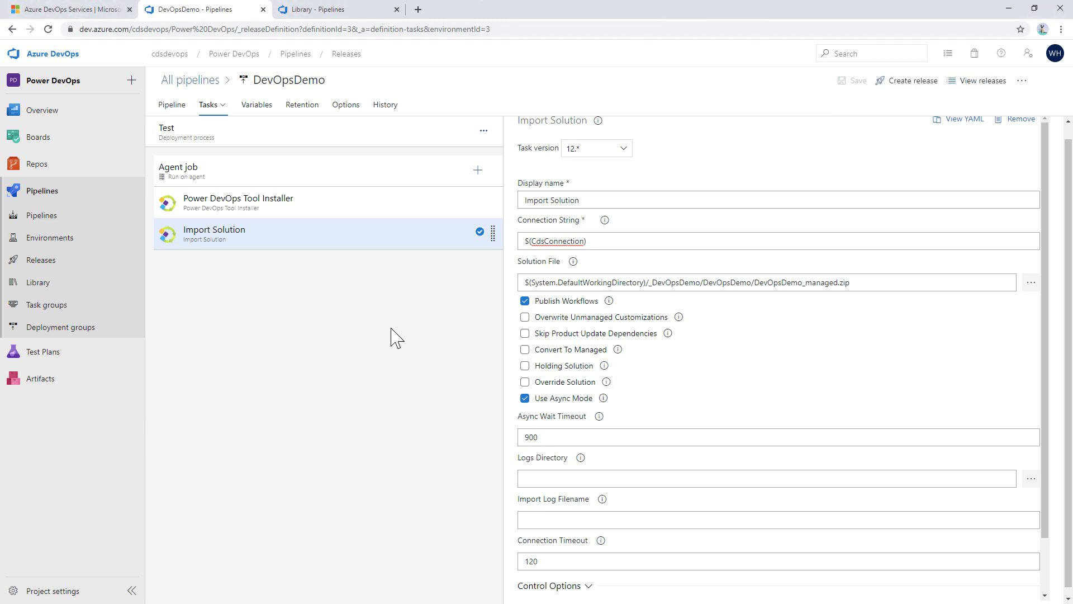
Create a new DevOpsDemo release using _DevOpsDemo artifact version 1.0.0.1 and open the created release.
{"action": "left_click", "coordinate": [910, 83]}
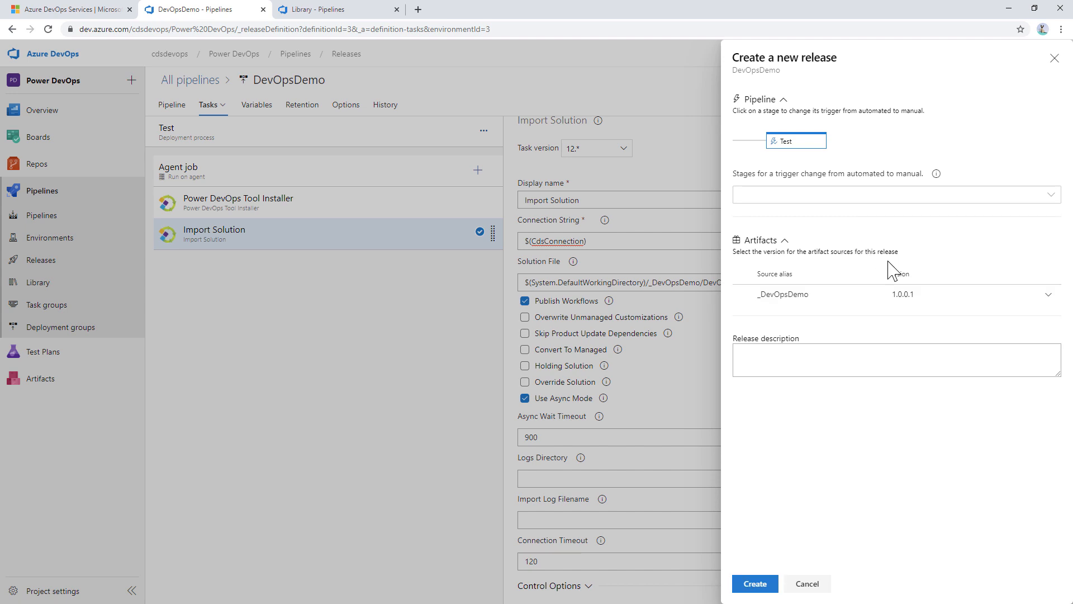
{"action": "left_click", "coordinate": [1048, 296]}
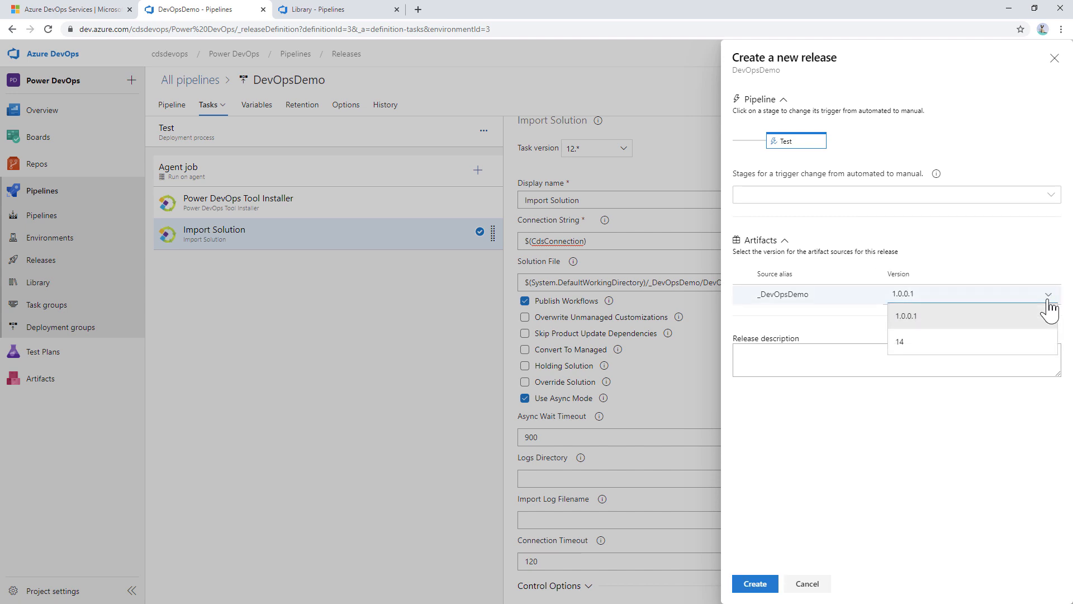
{"action": "left_click", "coordinate": [1038, 256]}
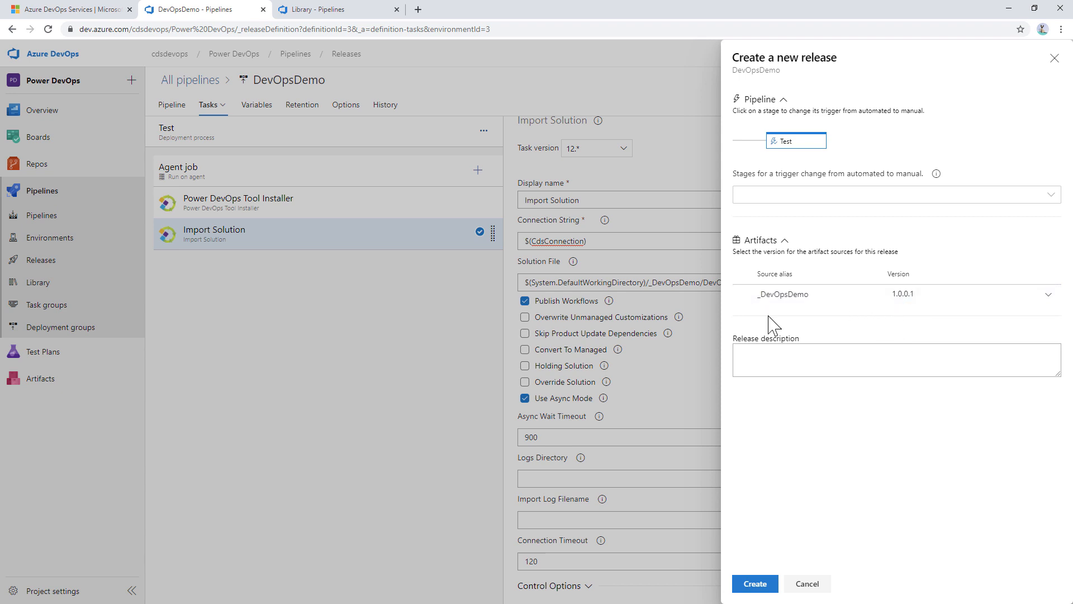
{"action": "left_click", "coordinate": [747, 583]}
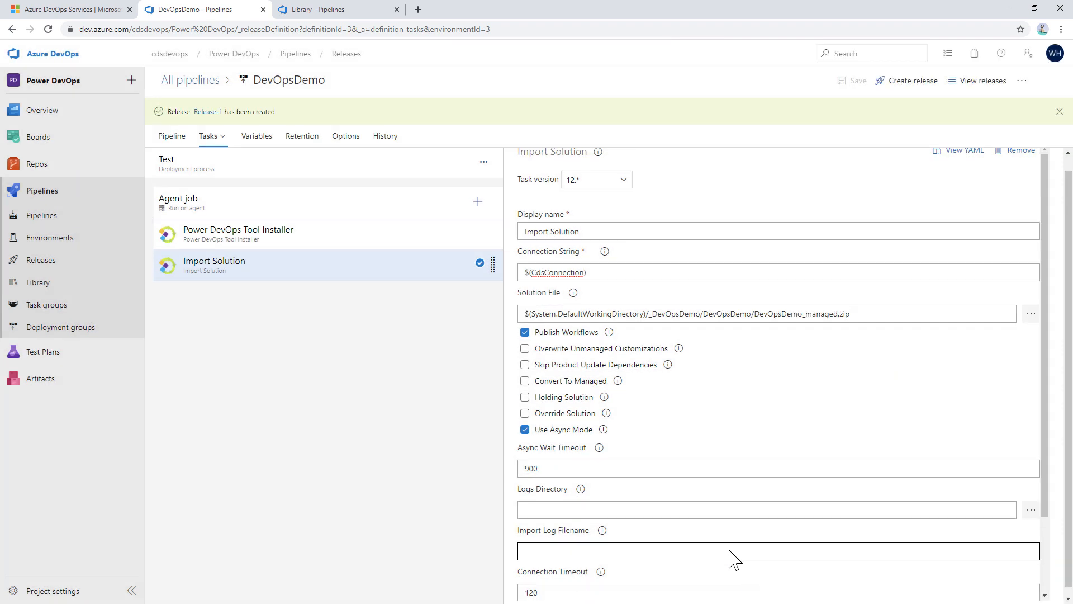
{"action": "left_click", "coordinate": [201, 112]}
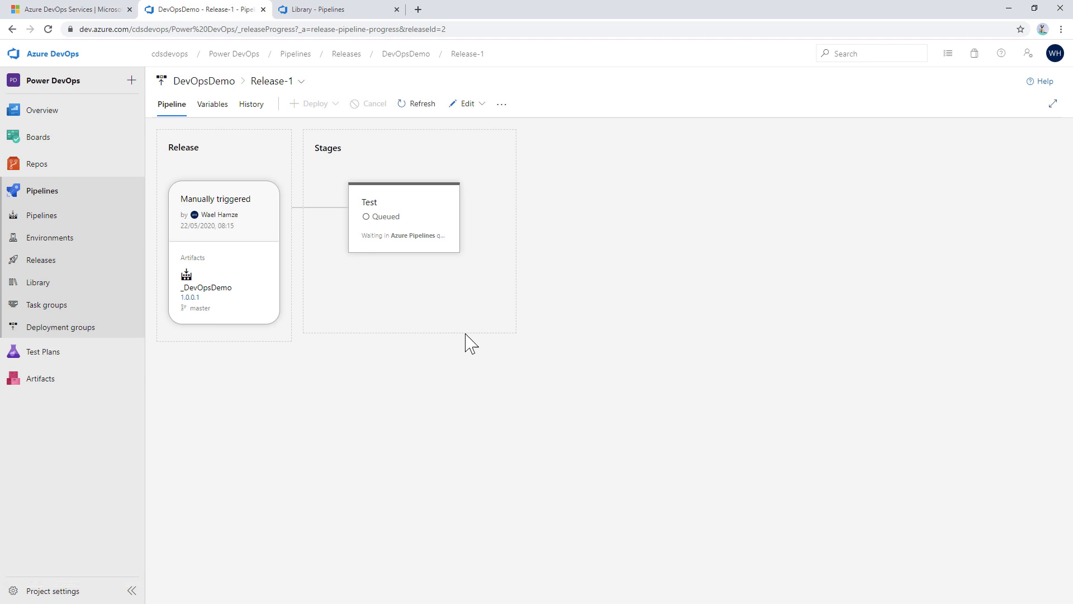
Examine the _DevOpsDemo artifact's build run in a separate browser tab, and return to the release to view the Test stage's logs.
{"action": "mouse_move", "coordinate": [431, 270]}
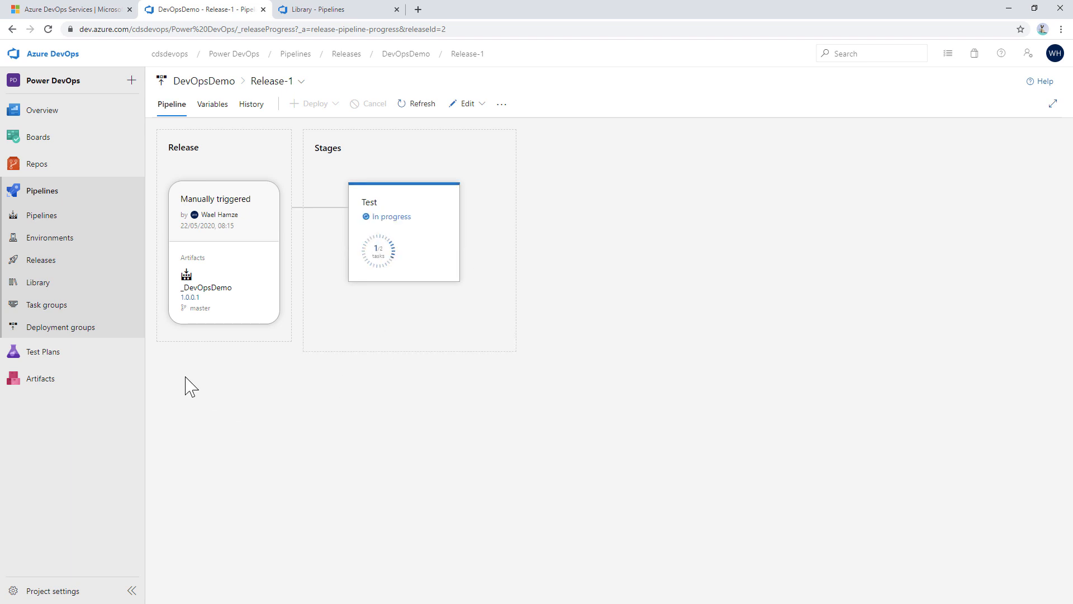
{"action": "right_click", "coordinate": [190, 300]}
{"action": "left_click", "coordinate": [238, 307]}
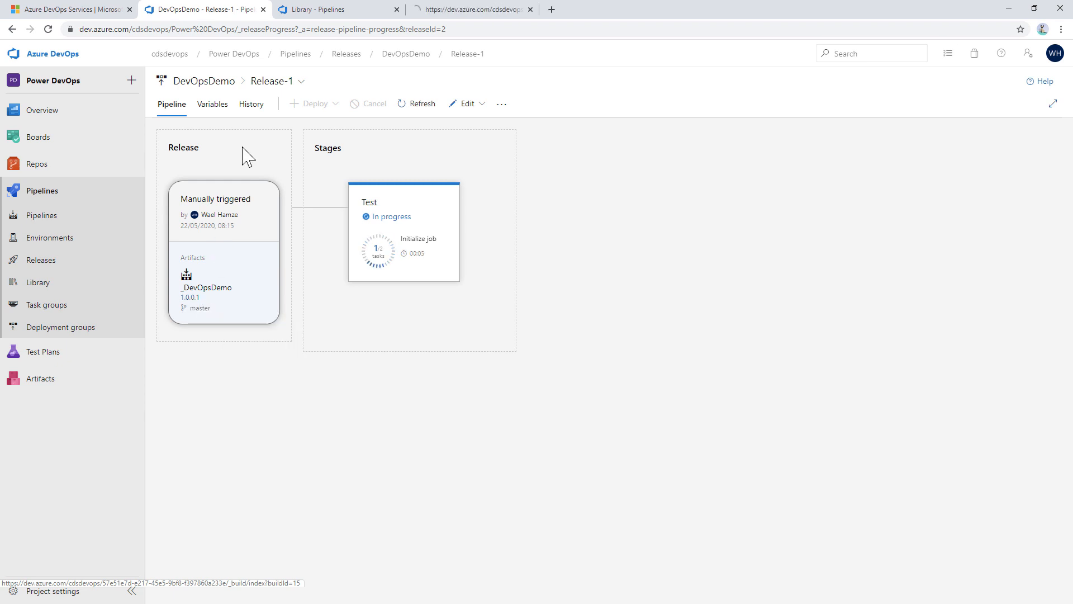
{"action": "left_click", "coordinate": [457, 11]}
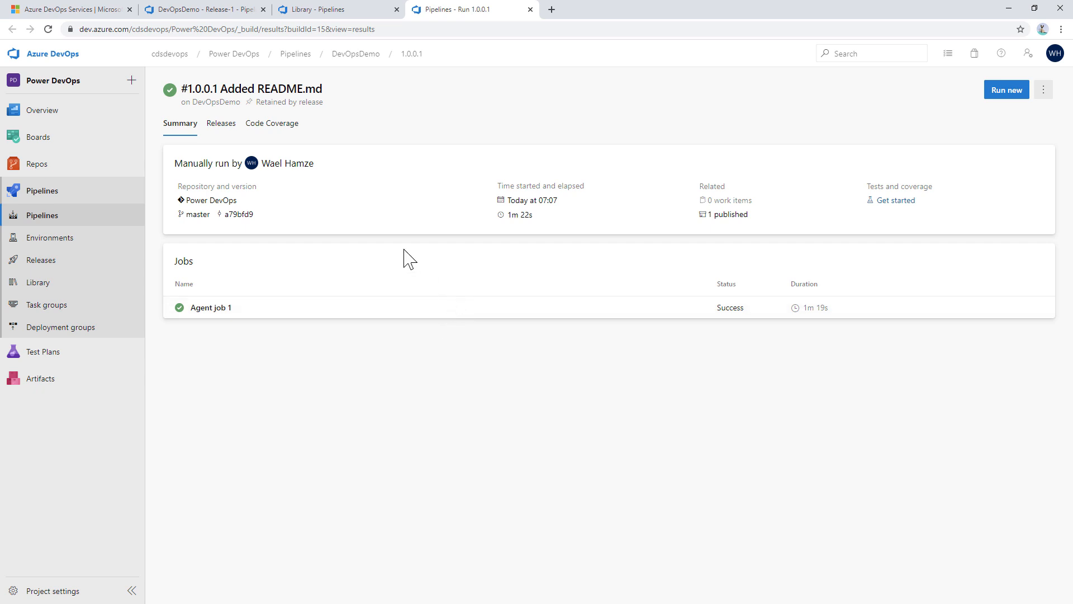
{"action": "left_click", "coordinate": [216, 9]}
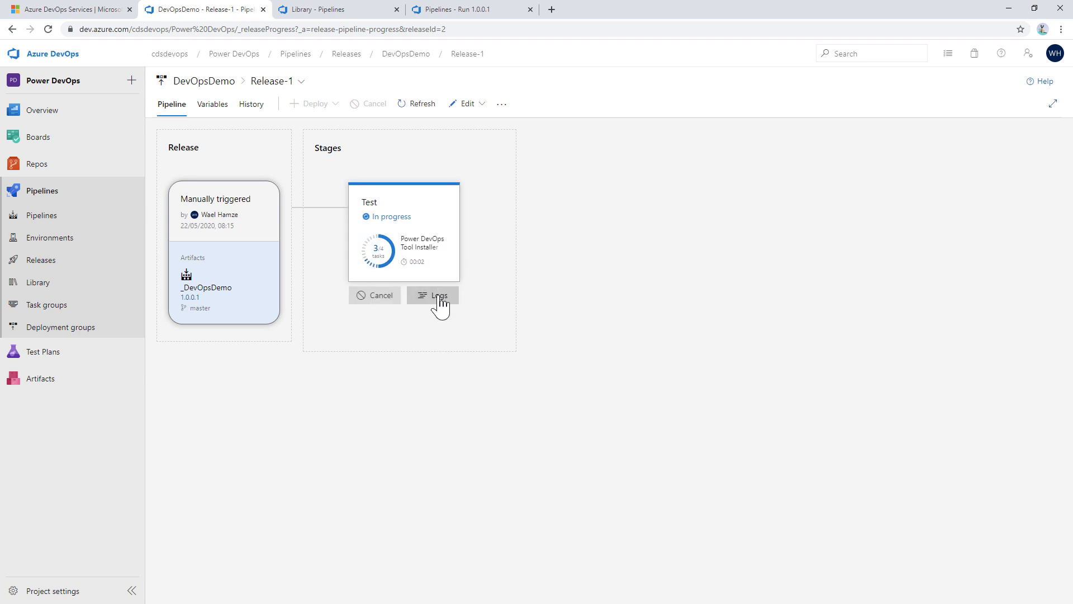
{"action": "left_click", "coordinate": [437, 304]}
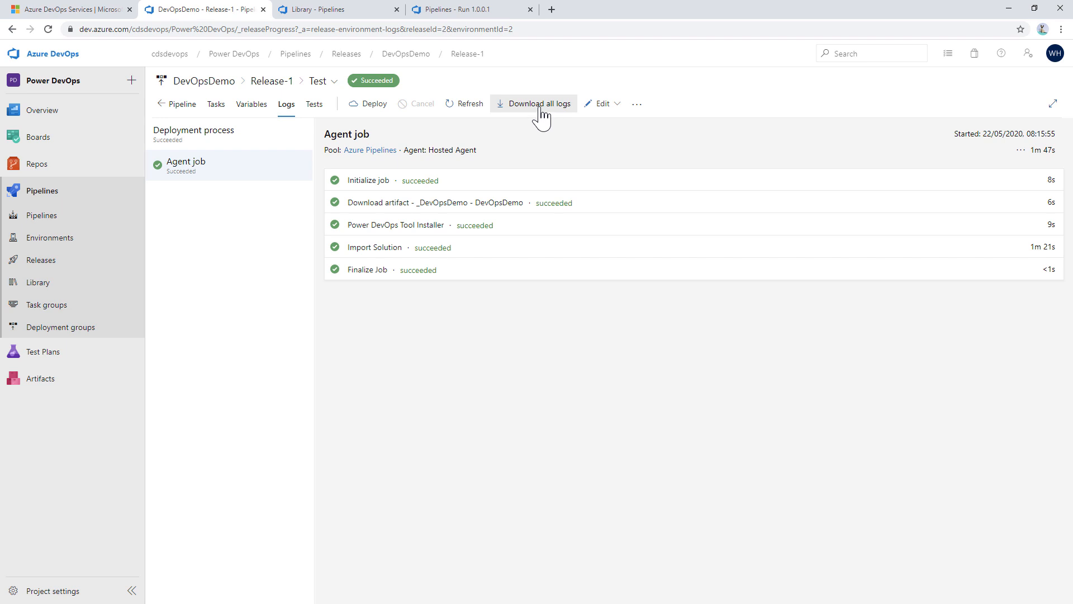
Examine the Import Solution task's log in the Test stage, including import result, unprocessed components and import job log file, and close it.
{"action": "left_click", "coordinate": [384, 254]}
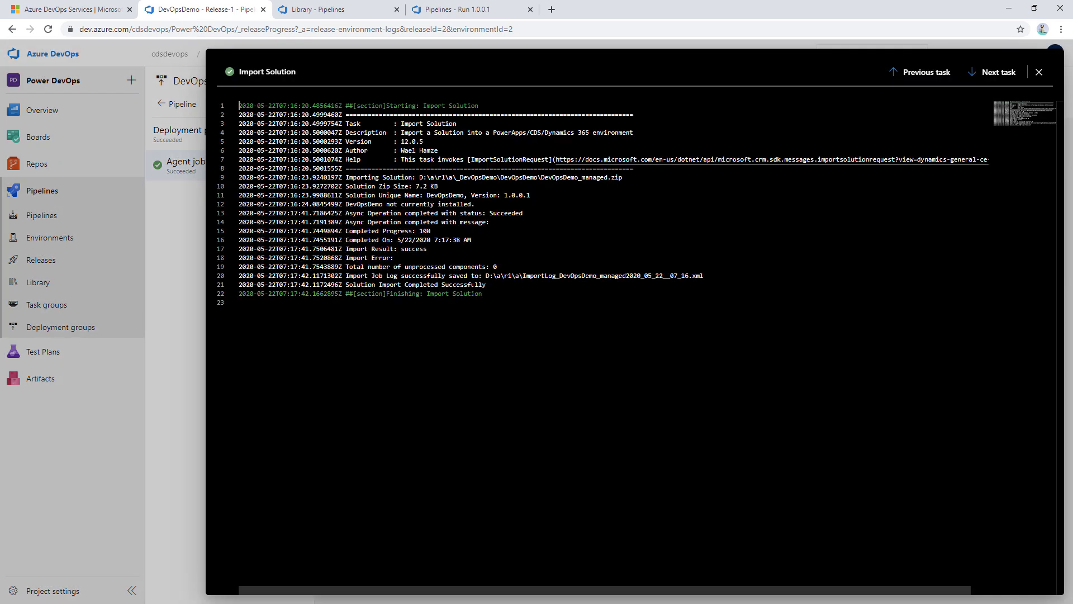
{"action": "left_click_drag", "start_coordinate": [440, 234], "coordinate": [417, 234]}
{"action": "double_click", "coordinate": [418, 249]}
{"action": "double_click", "coordinate": [495, 266]}
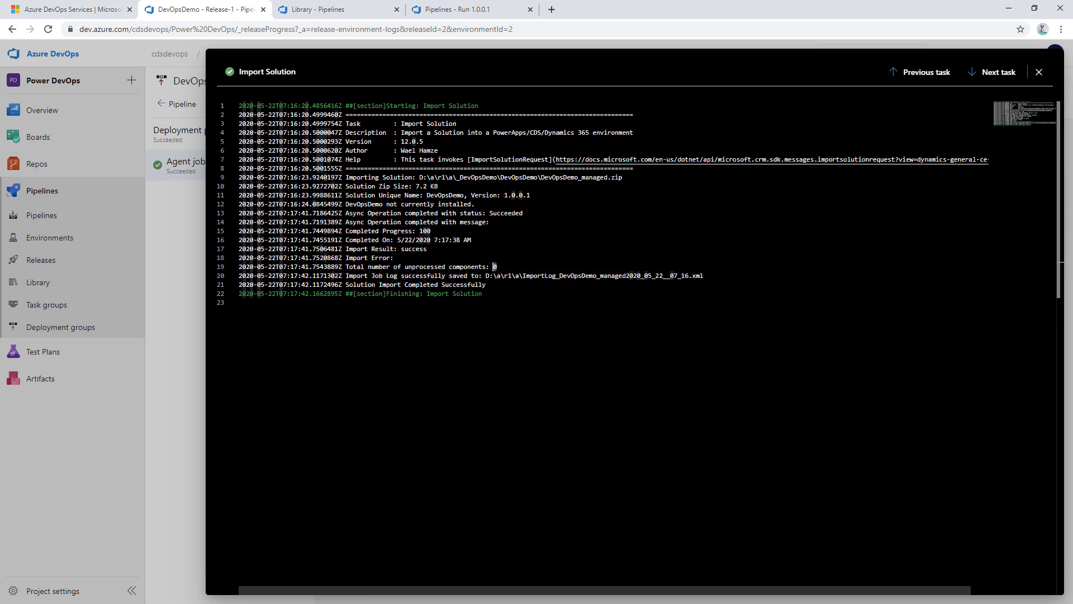
{"action": "left_click_drag", "start_coordinate": [703, 275], "coordinate": [524, 276]}
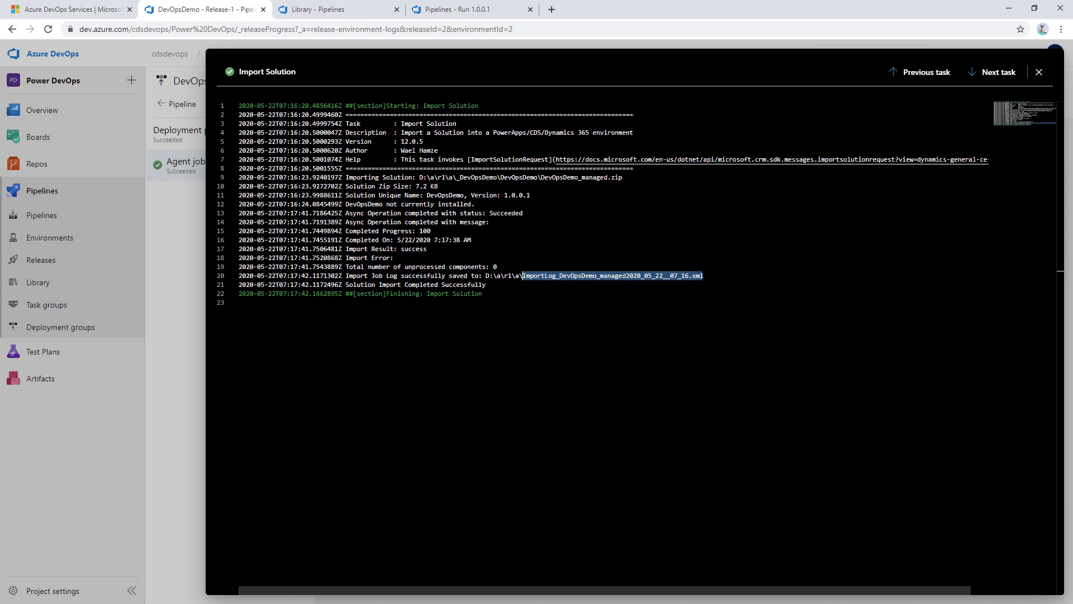
{"action": "left_click", "coordinate": [1039, 73]}
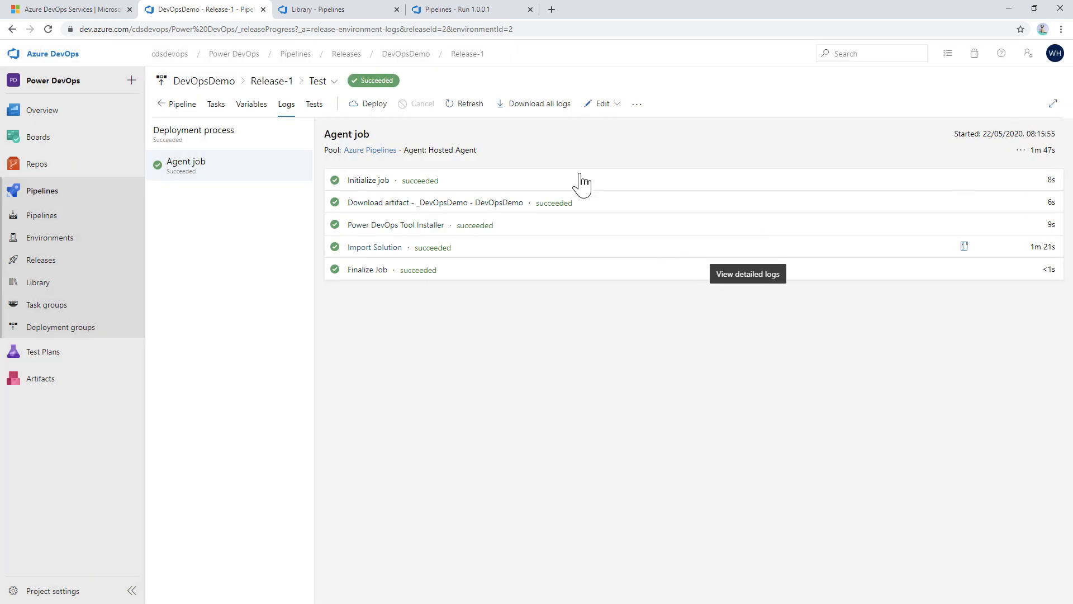
Download all of the Test stage's logs and view the import log workbook's Solution and Components sheets in Excel.
{"action": "left_click", "coordinate": [541, 107]}
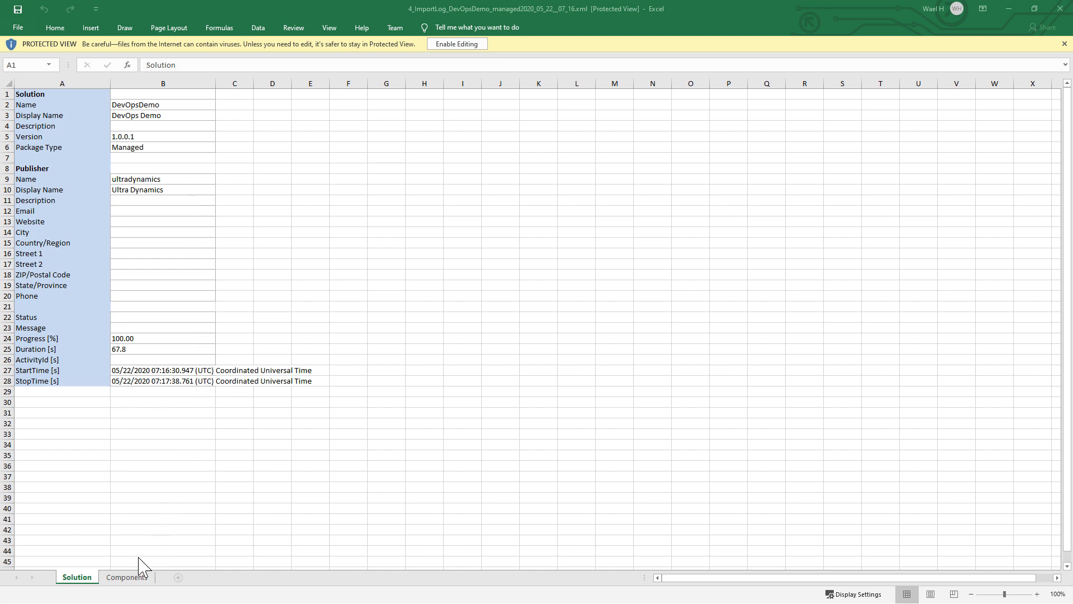
{"action": "left_click", "coordinate": [134, 579]}
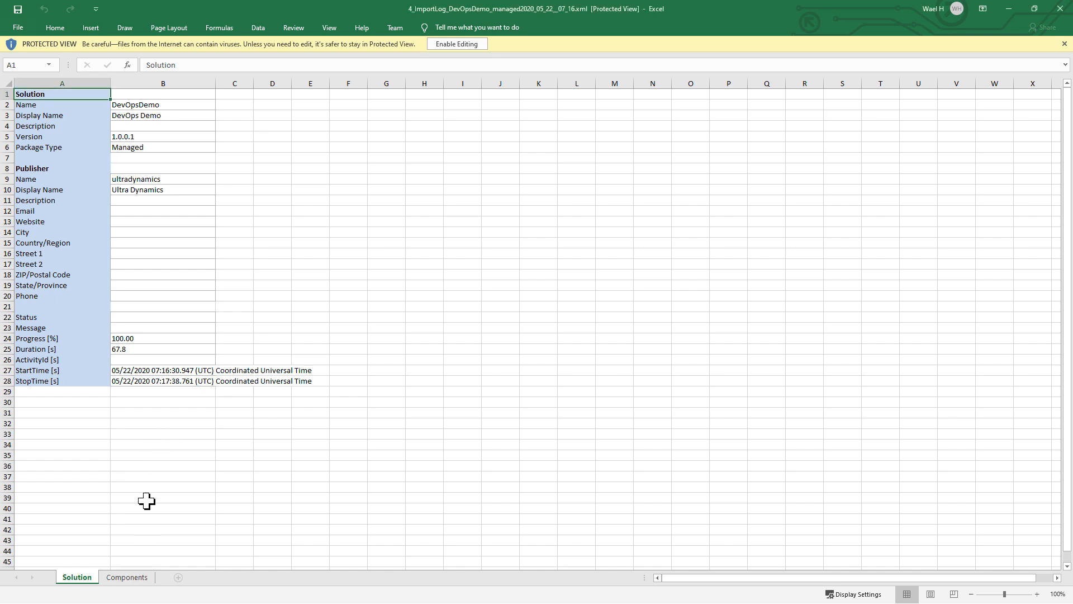
{"action": "left_click", "coordinate": [127, 577]}
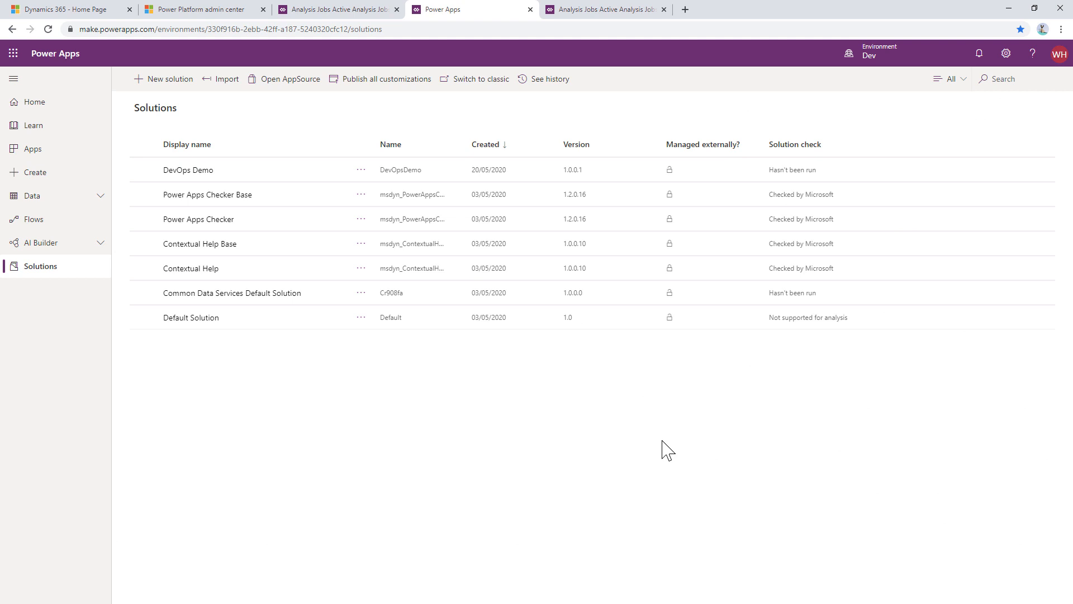
In Power Apps, switch to the Test environment and check the DevOps Demo solution's version in its solutions list.
{"action": "left_click", "coordinate": [884, 56]}
{"action": "left_click", "coordinate": [952, 173]}
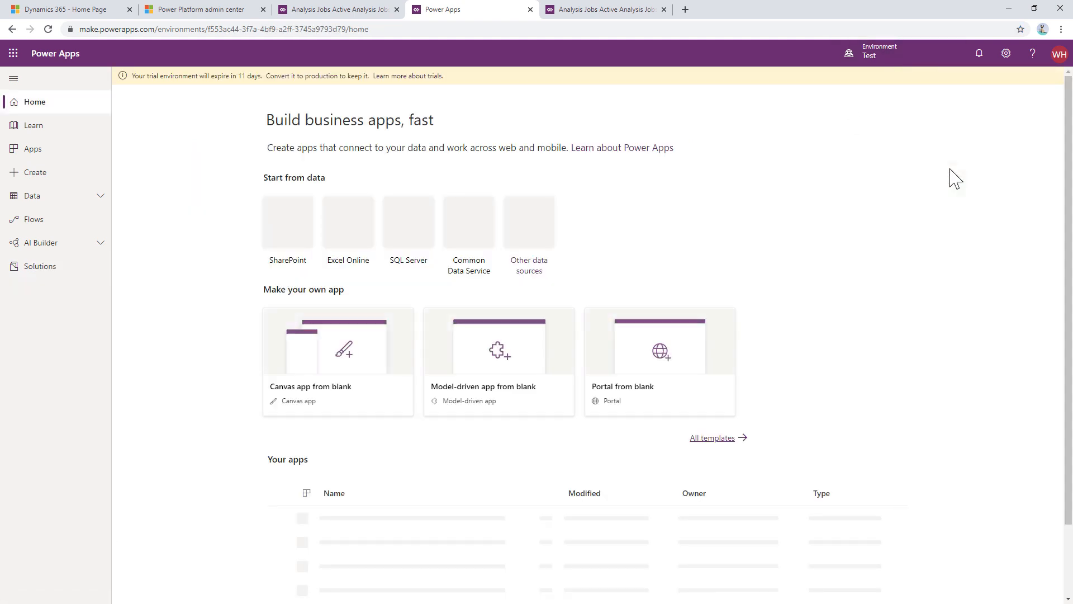
{"action": "left_click", "coordinate": [64, 269]}
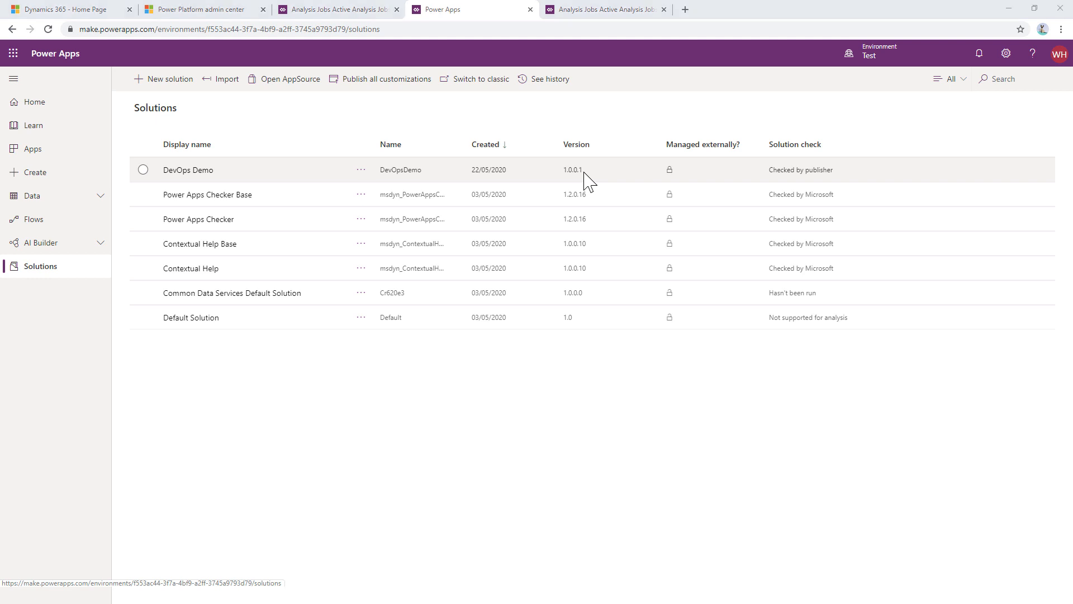
Return to the release in Azure DevOps and open the DevOpsDemo release pipeline for editing.
{"action": "key", "text": "alt+Tab"}
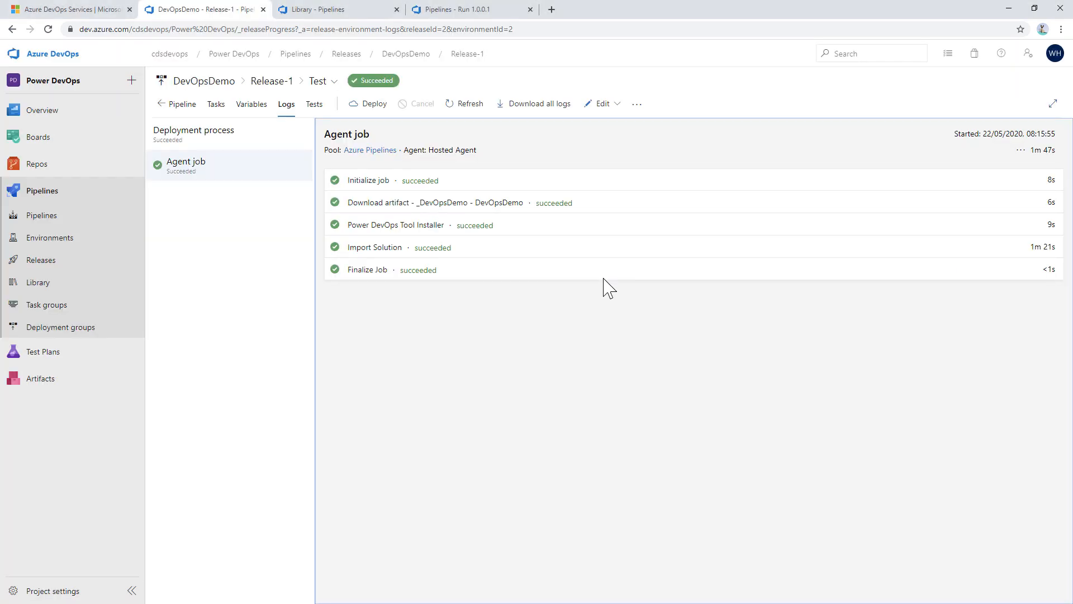
{"action": "left_click", "coordinate": [608, 102]}
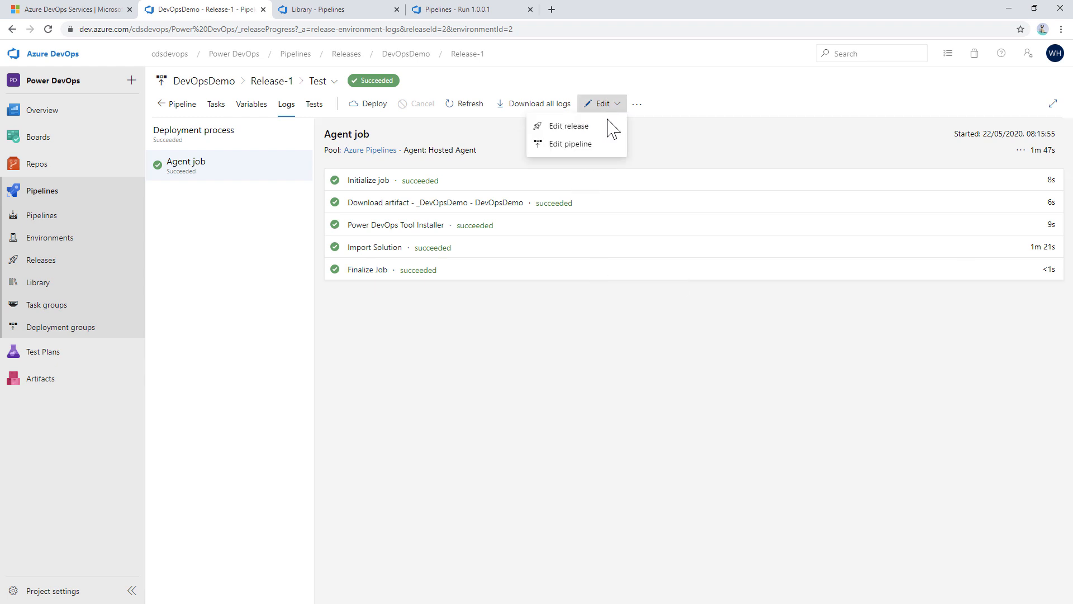
{"action": "left_click", "coordinate": [577, 144]}
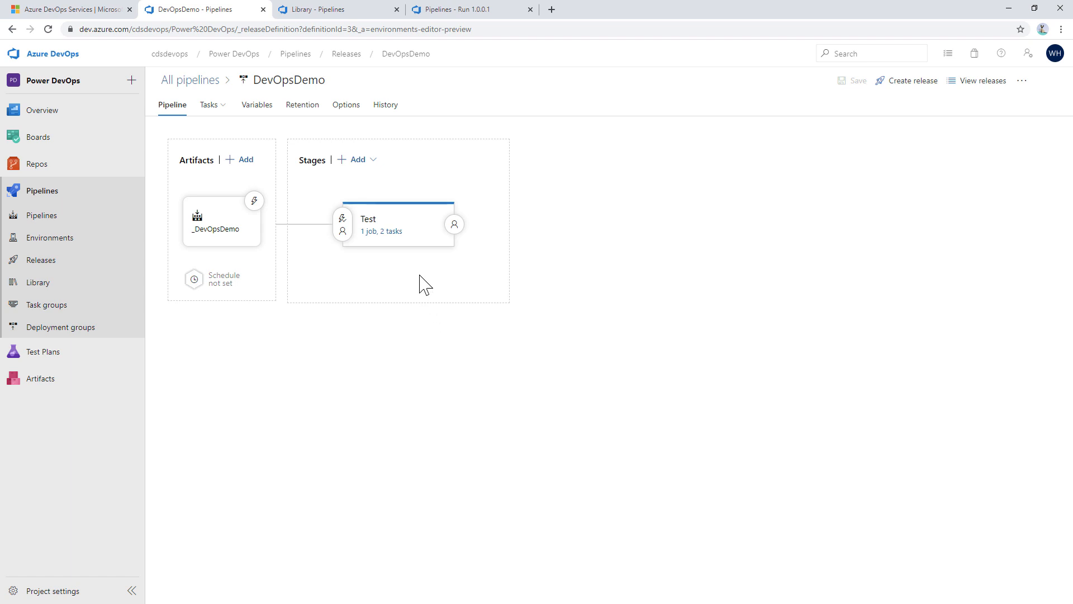
Clone the Test stage in the release pipeline and name the copy UAT.
{"action": "mouse_move", "coordinate": [419, 260]}
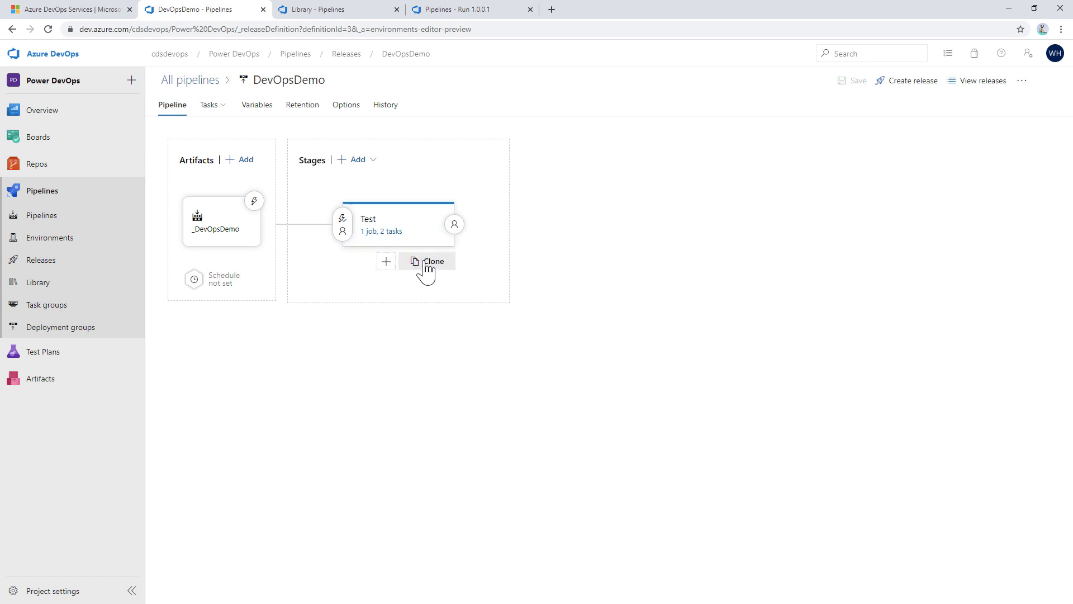
{"action": "left_click", "coordinate": [423, 269]}
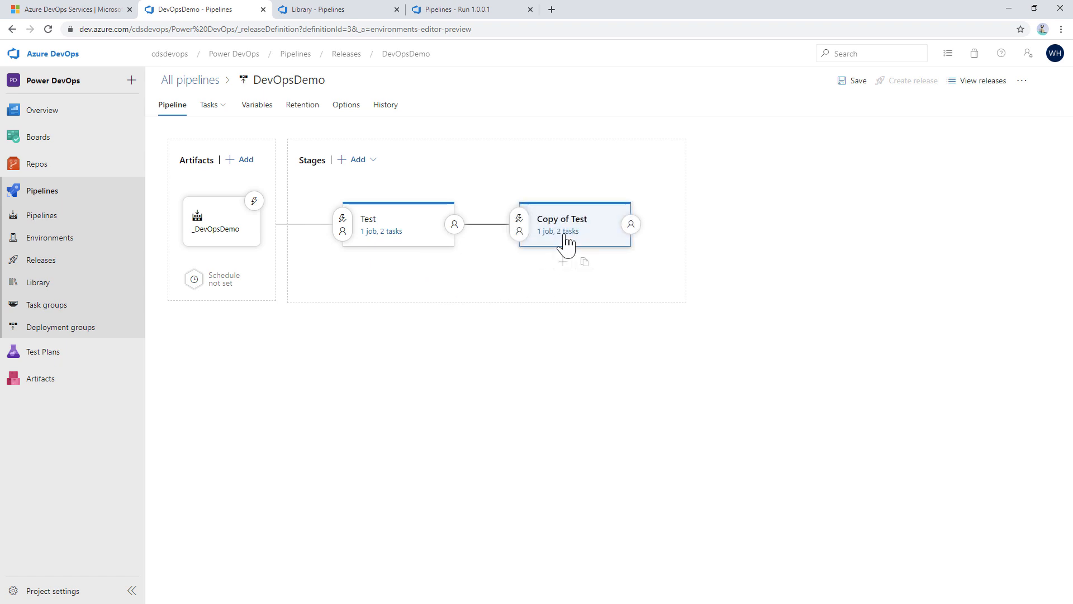
{"action": "left_click", "coordinate": [582, 220]}
{"action": "left_click_drag", "start_coordinate": [782, 228], "coordinate": [723, 230]}
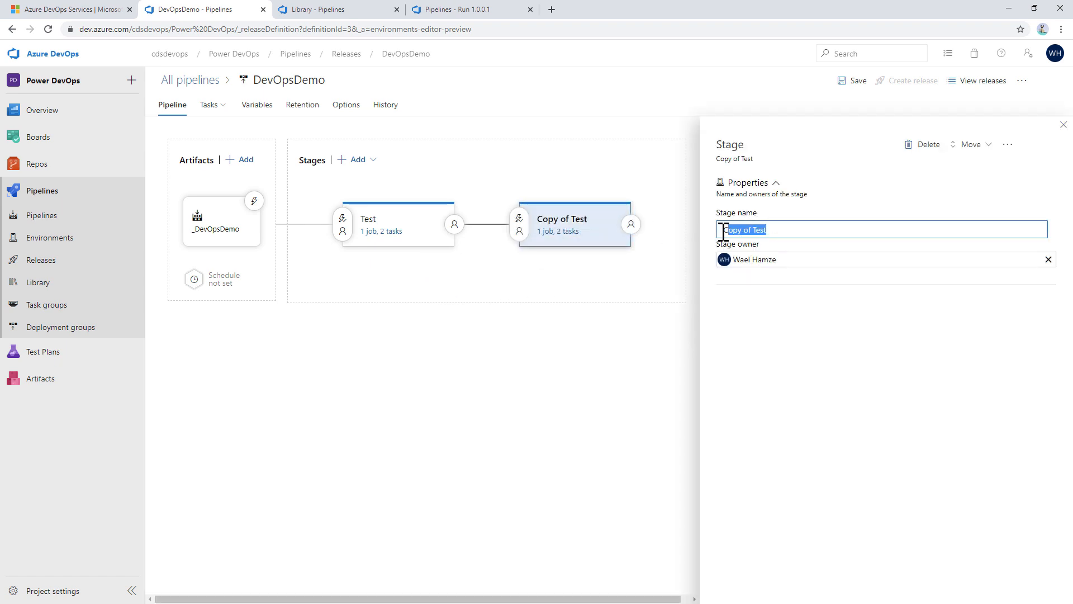
{"action": "type", "text": "UAT"}
Review the UAT stage's Power DevOps Tool Installer and Import Solution tasks, including the connection string and solution file settings.
{"action": "left_click", "coordinate": [567, 232]}
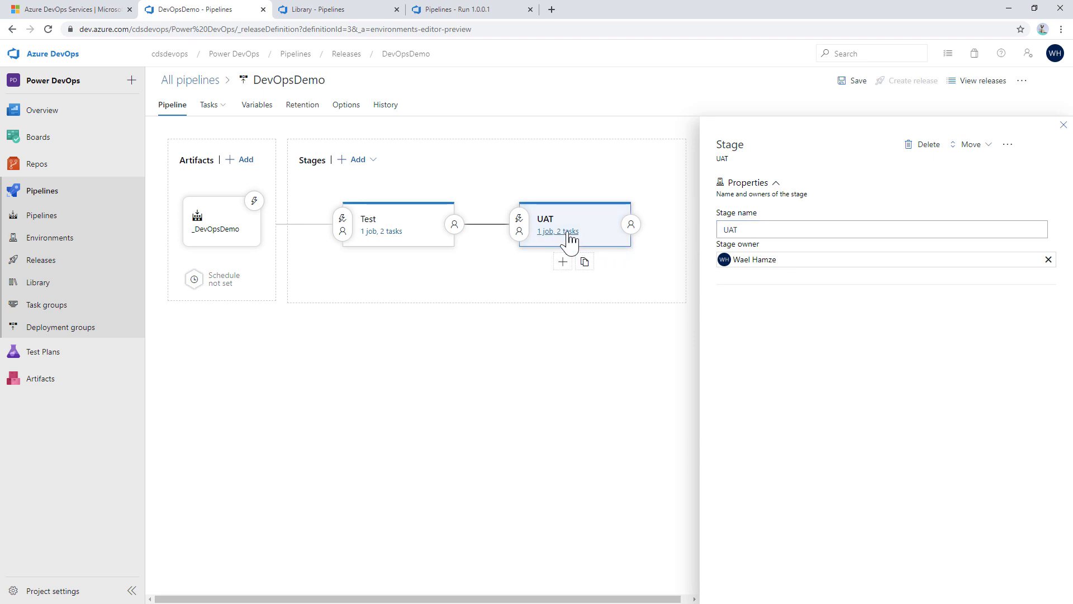
{"action": "left_click", "coordinate": [364, 202]}
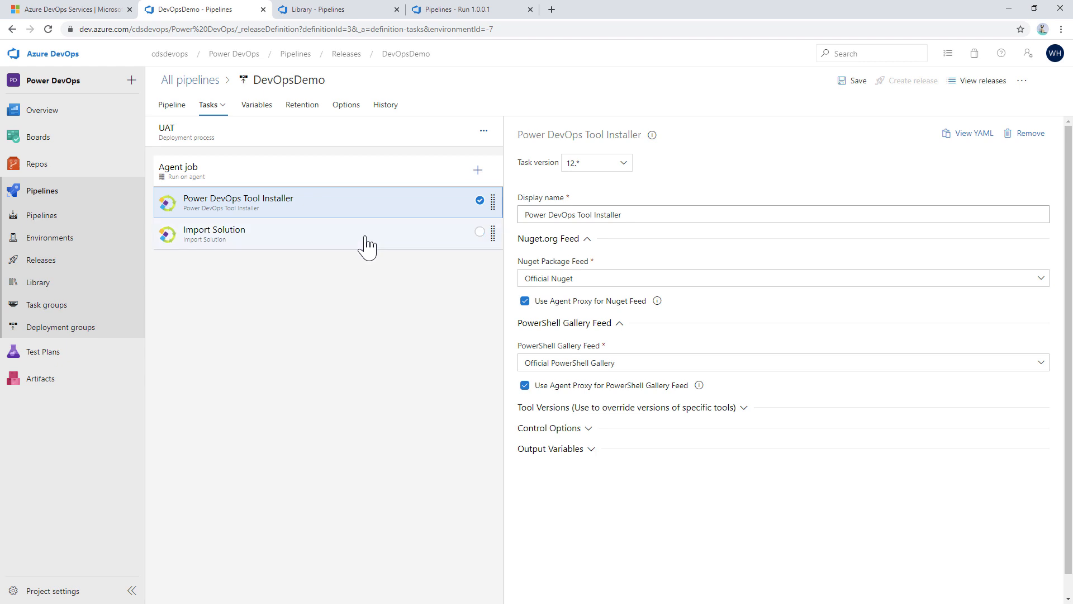
{"action": "left_click", "coordinate": [367, 237]}
{"action": "left_click", "coordinate": [369, 216]}
{"action": "left_click", "coordinate": [367, 243]}
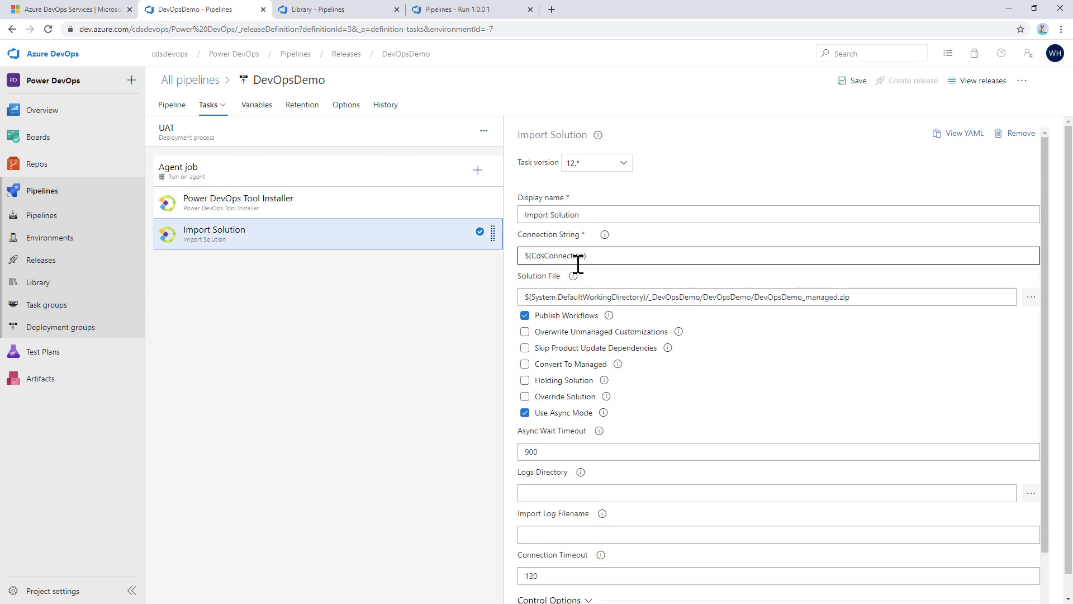
{"action": "scroll", "coordinate": [659, 402], "scroll_direction": "down", "scroll_amount": 1}
{"action": "scroll", "coordinate": [661, 402], "scroll_direction": "up", "scroll_amount": 1}
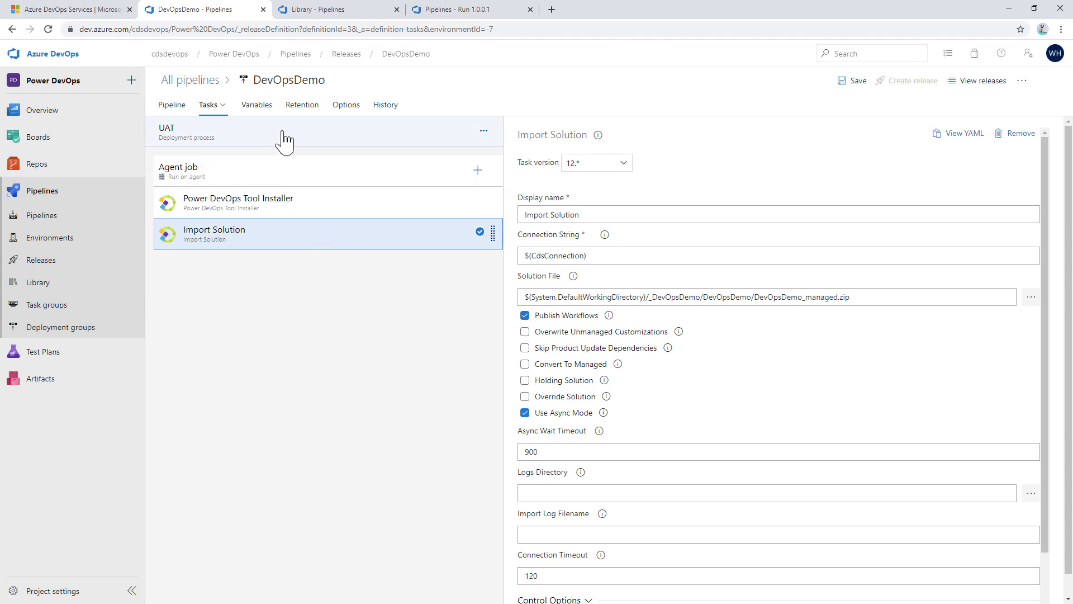
Restrict the linked Test variable group's scope to the Test stage only, removing the UAT stage, and save the change.
{"action": "left_click", "coordinate": [258, 107]}
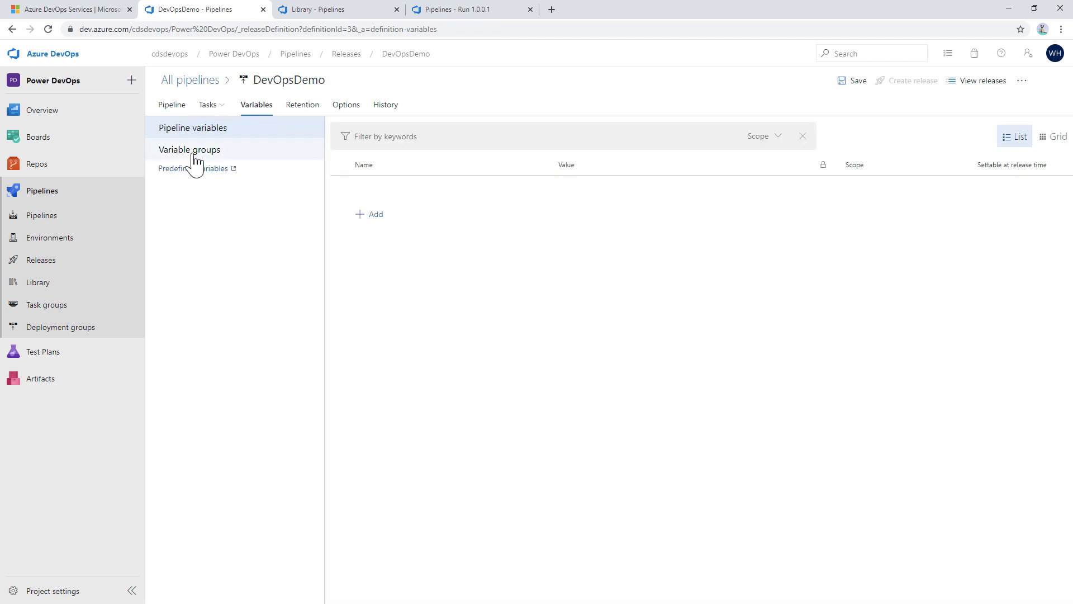
{"action": "left_click", "coordinate": [194, 150]}
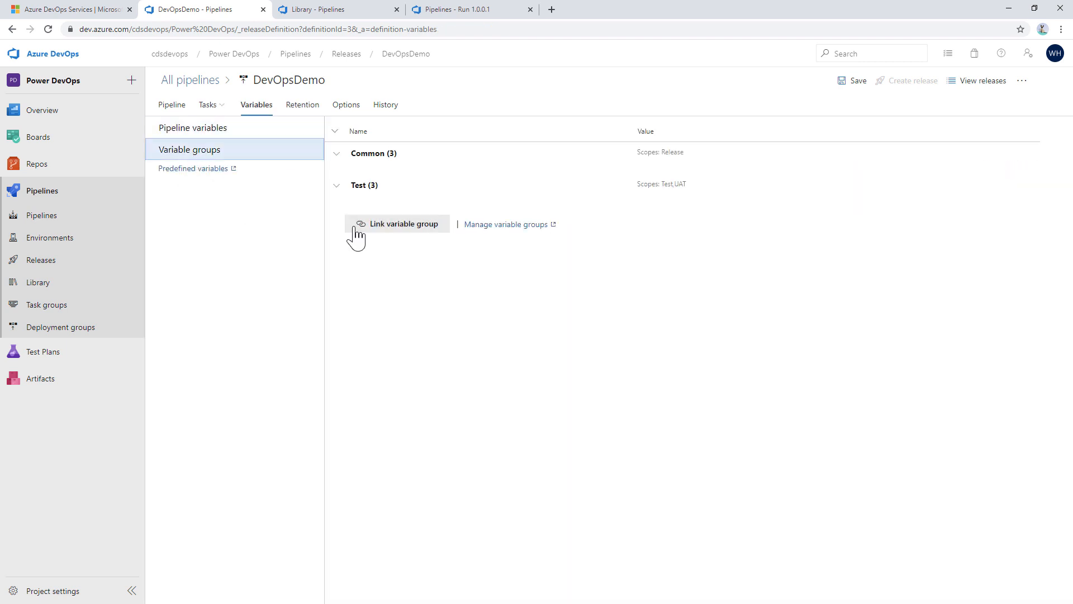
{"action": "left_click", "coordinate": [337, 187]}
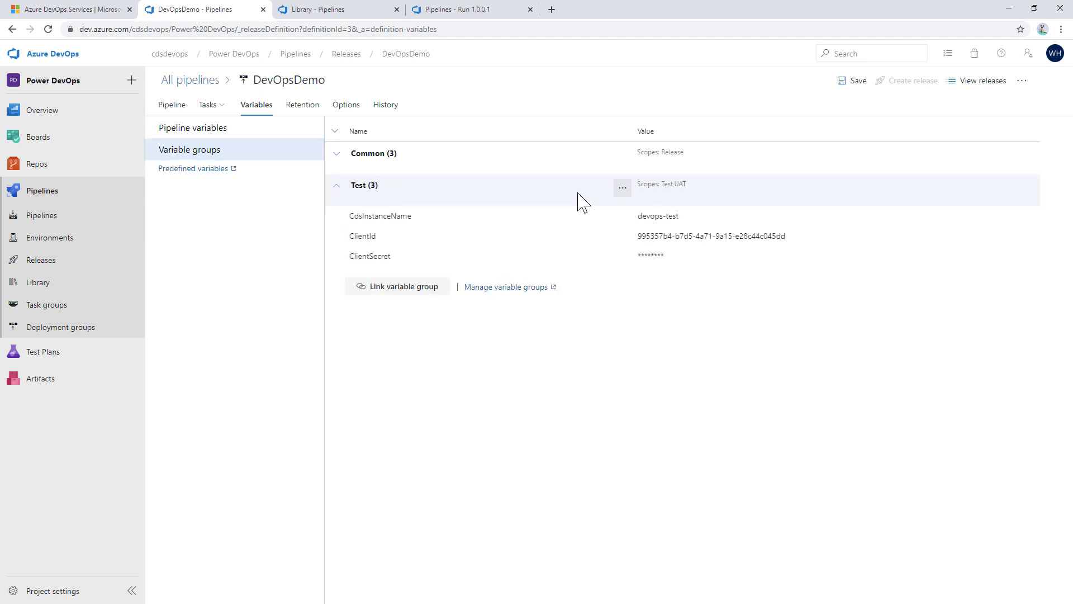
{"action": "left_click", "coordinate": [622, 189]}
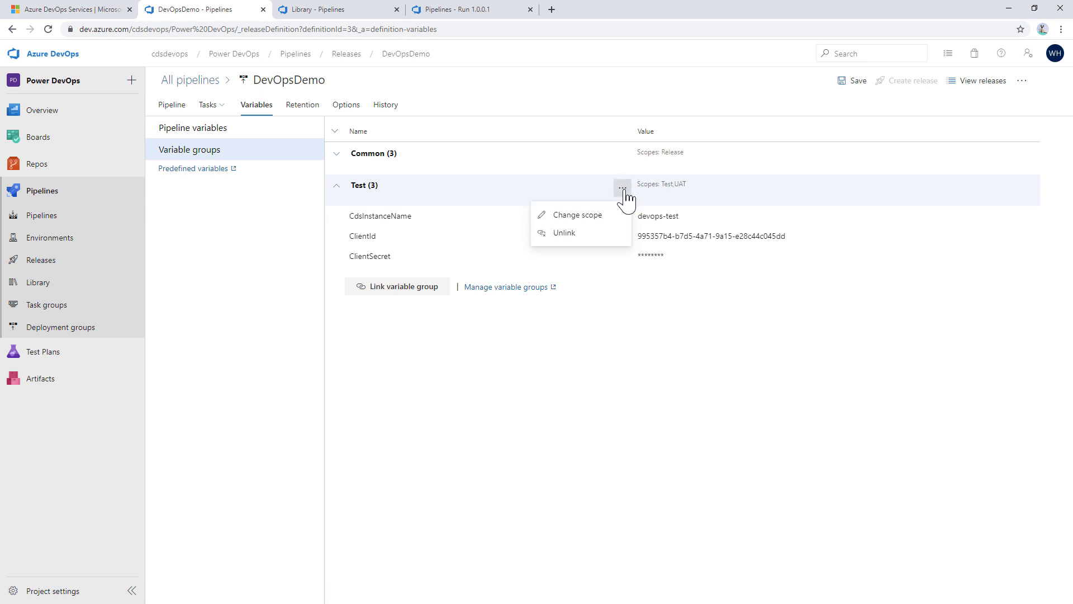
{"action": "left_click", "coordinate": [573, 219]}
{"action": "left_click", "coordinate": [776, 263]}
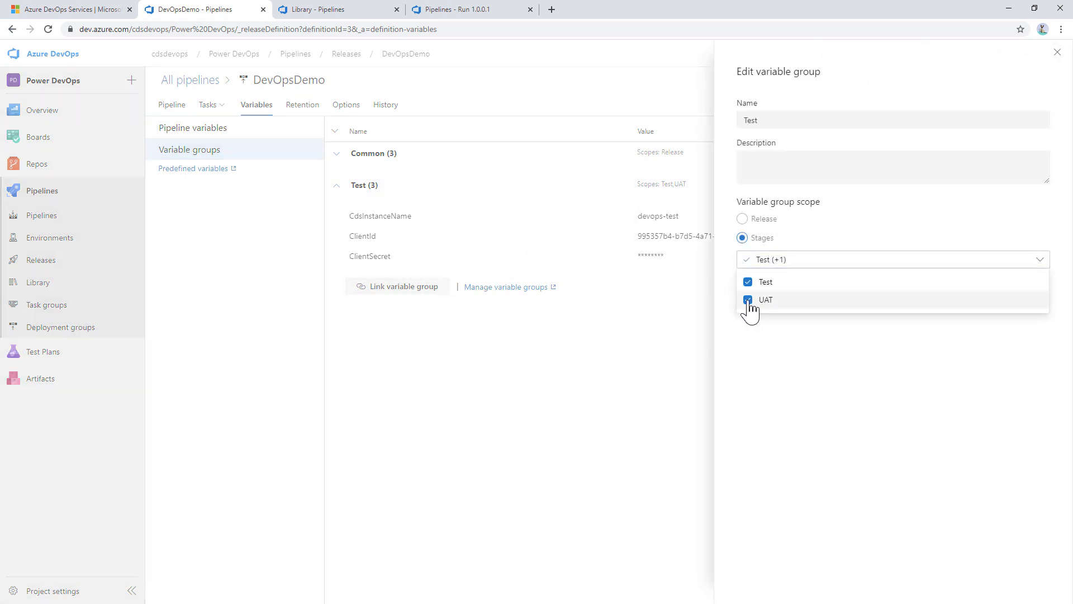
{"action": "left_click", "coordinate": [748, 300]}
{"action": "left_click", "coordinate": [828, 368]}
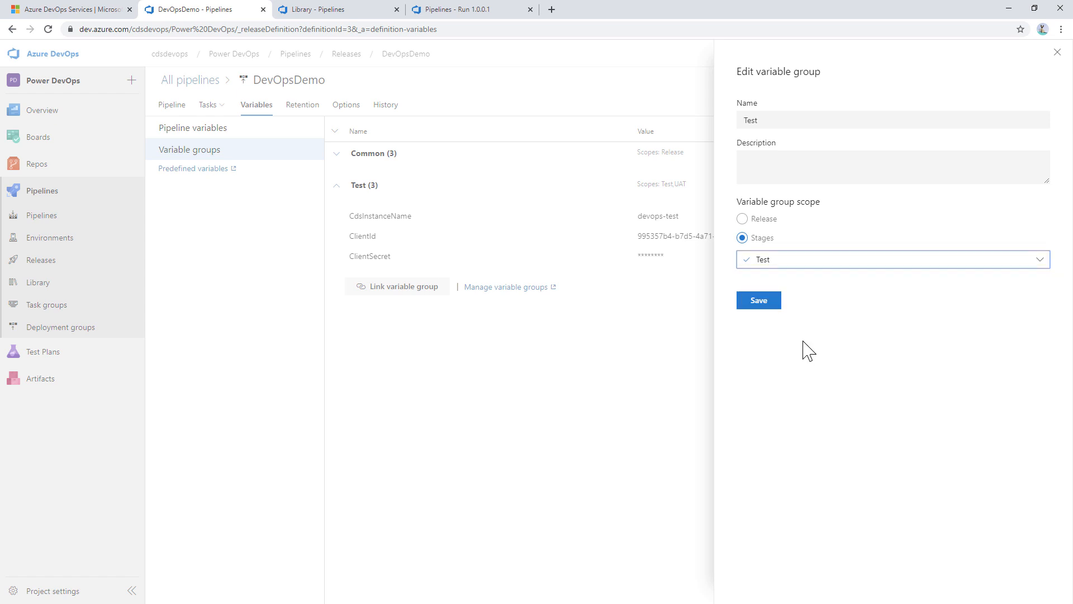
{"action": "left_click", "coordinate": [762, 302]}
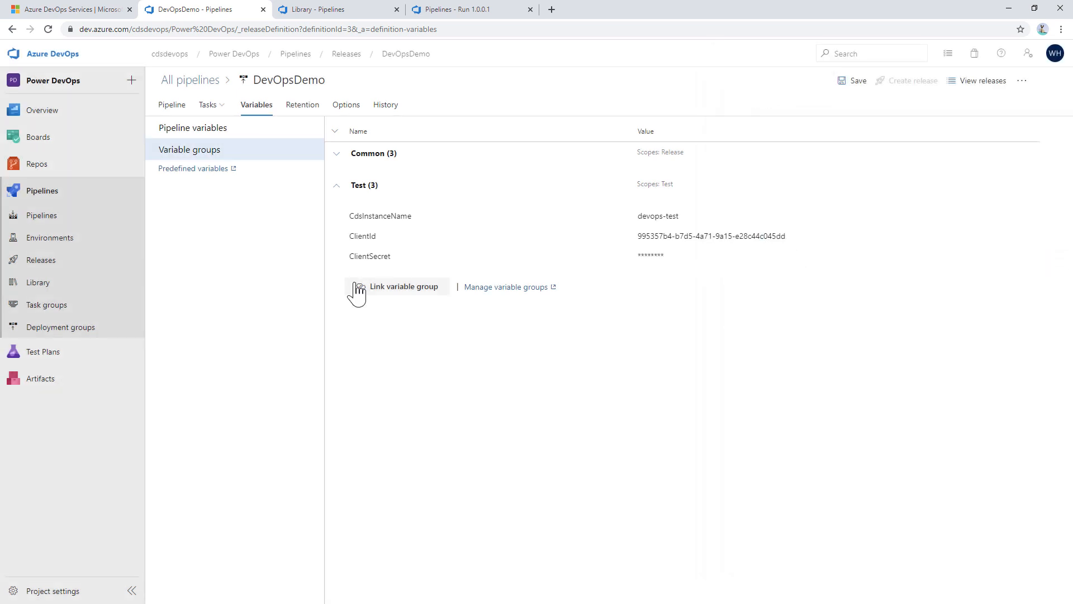
Link the UAT variable group to the release pipeline, scoped to the UAT stage, and collapse the Test group's variables.
{"action": "left_click", "coordinate": [405, 291]}
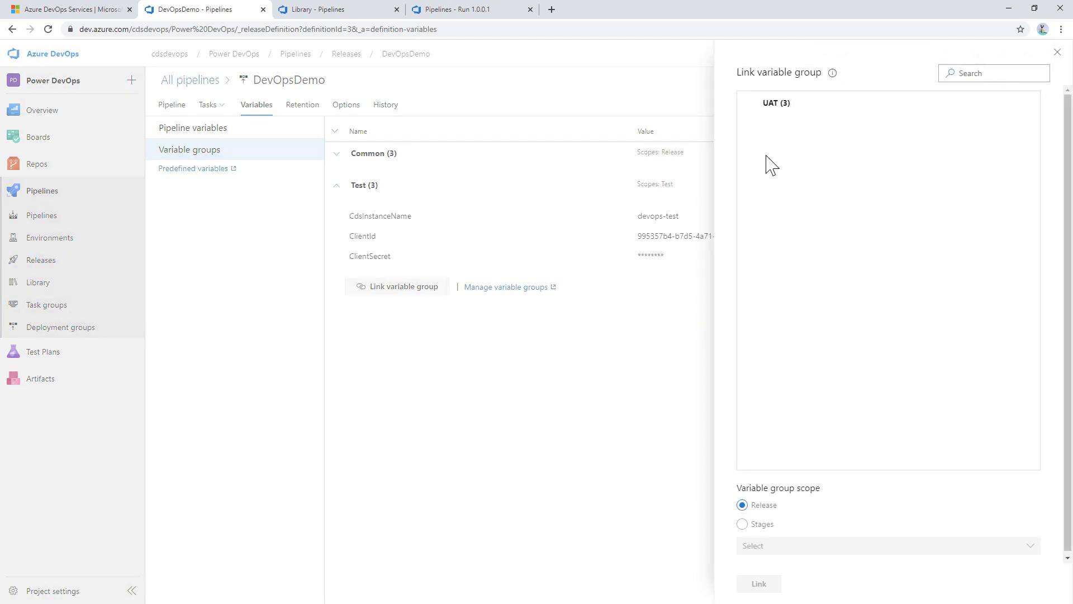
{"action": "left_click", "coordinate": [752, 106]}
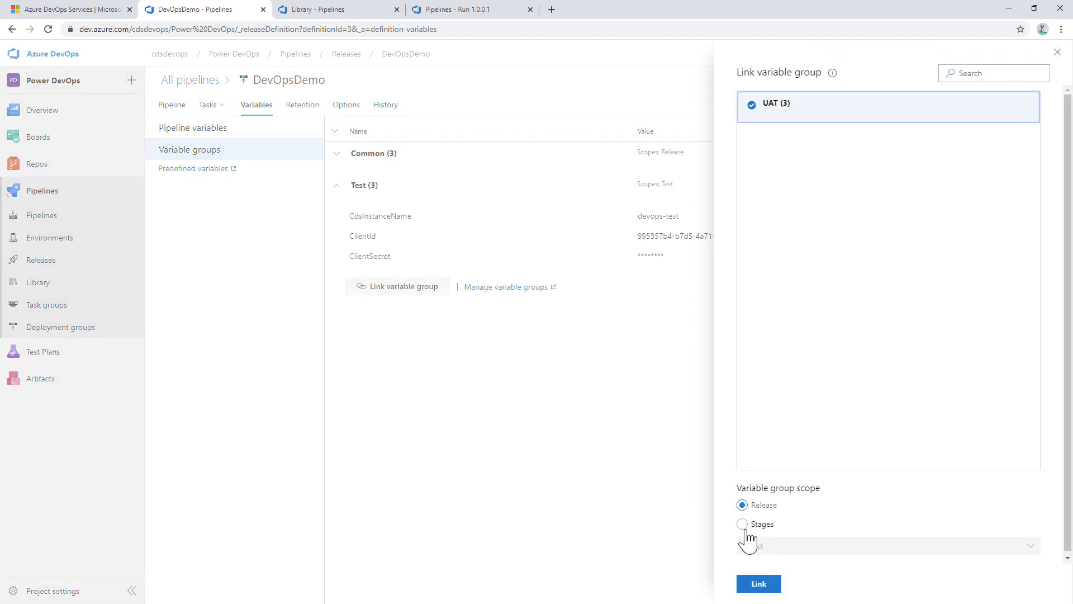
{"action": "left_click", "coordinate": [743, 524]}
{"action": "left_click", "coordinate": [764, 559]}
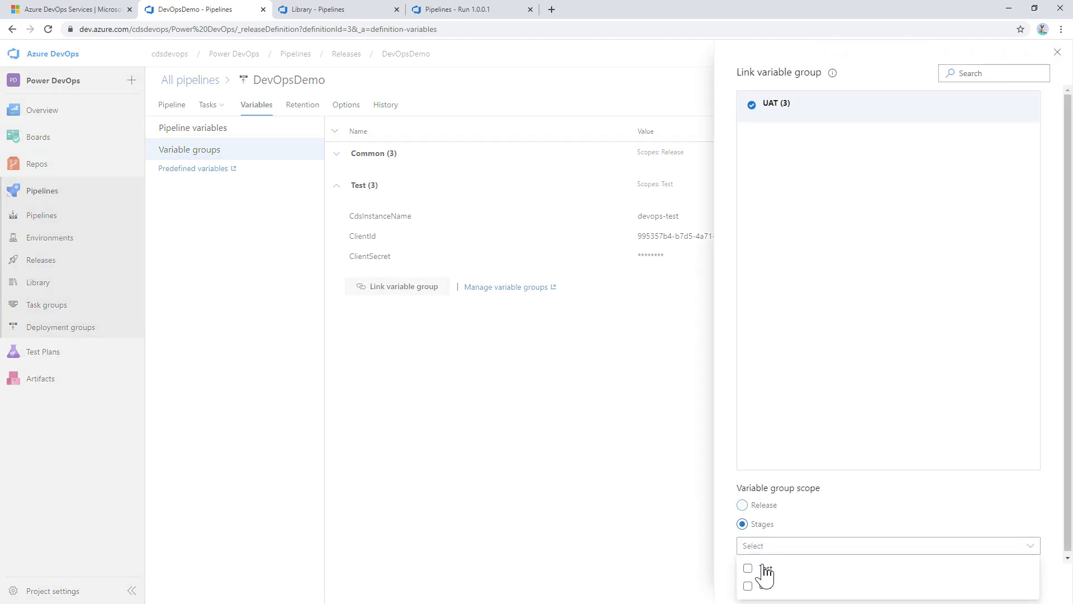
{"action": "left_click", "coordinate": [762, 585]}
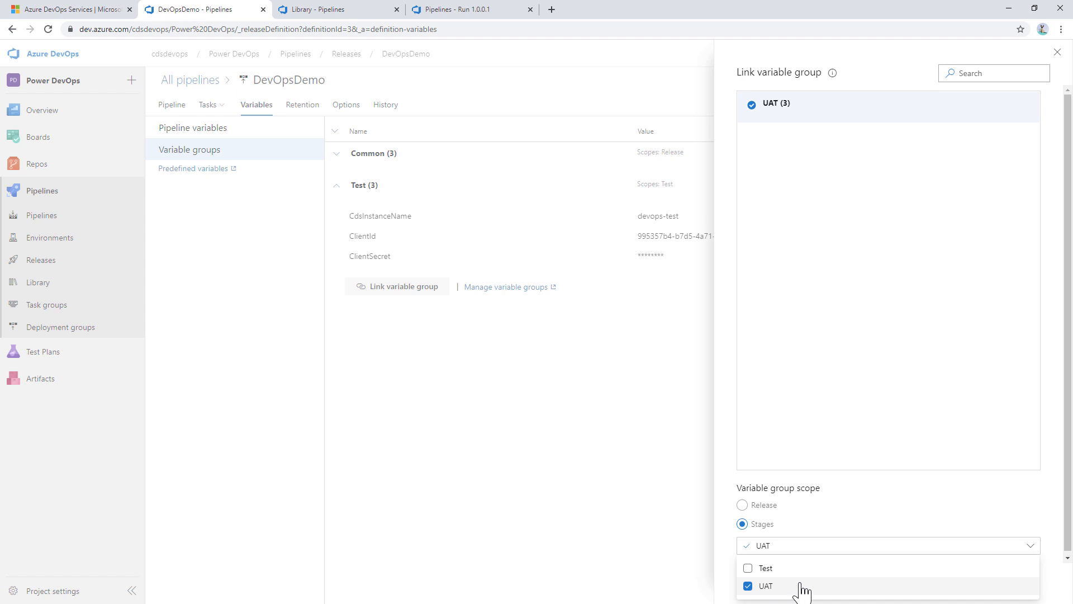
{"action": "left_click", "coordinate": [892, 461]}
{"action": "left_click", "coordinate": [765, 584]}
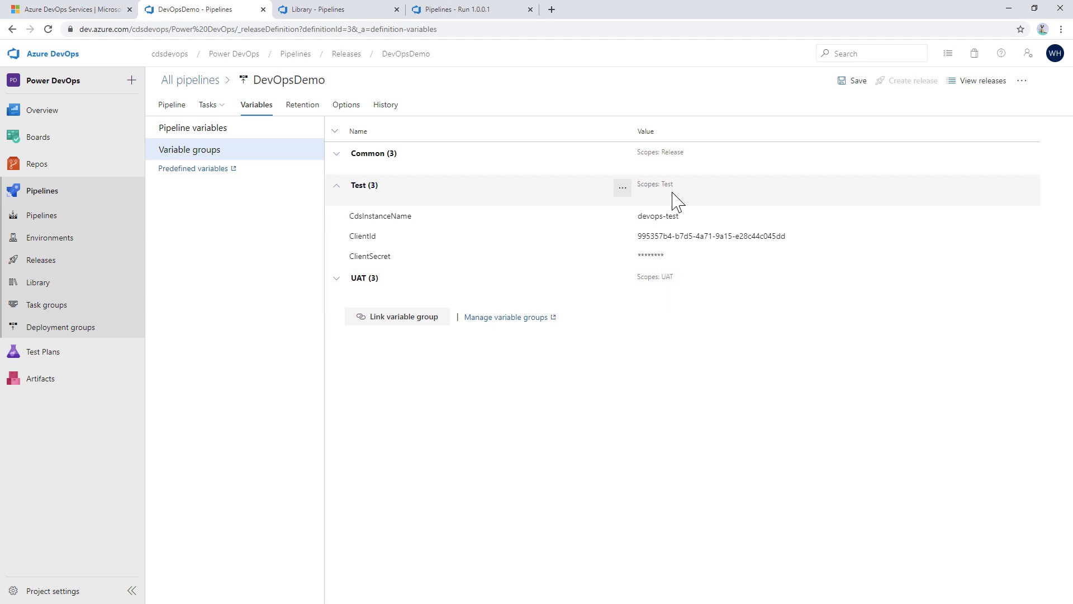
{"action": "left_click", "coordinate": [335, 189]}
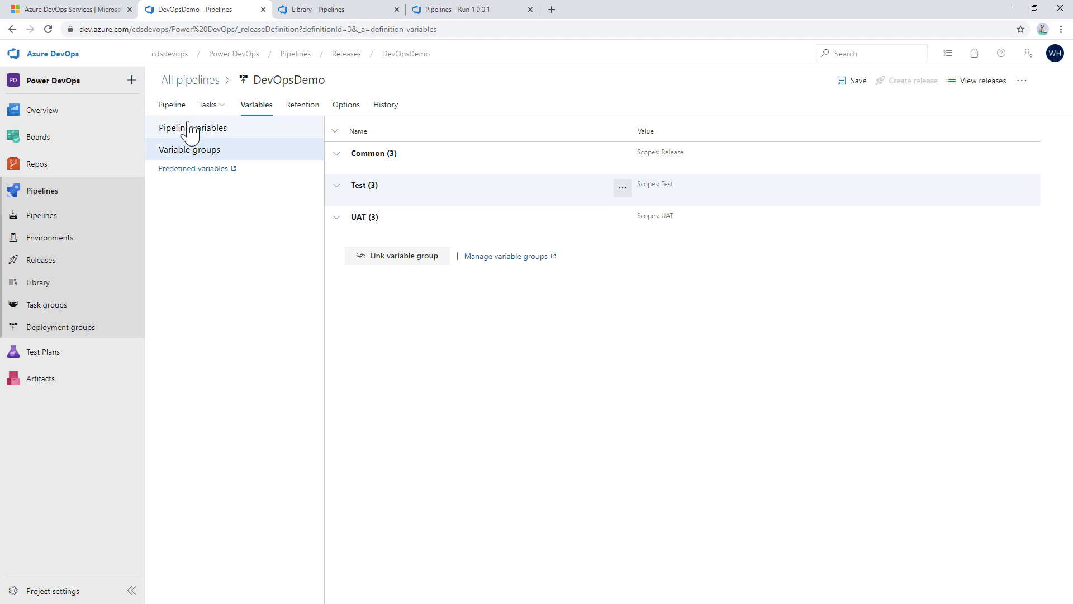
Enable pre-deployment approvals on the UAT stage and add the pipeline owner as approver.
{"action": "left_click", "coordinate": [170, 106]}
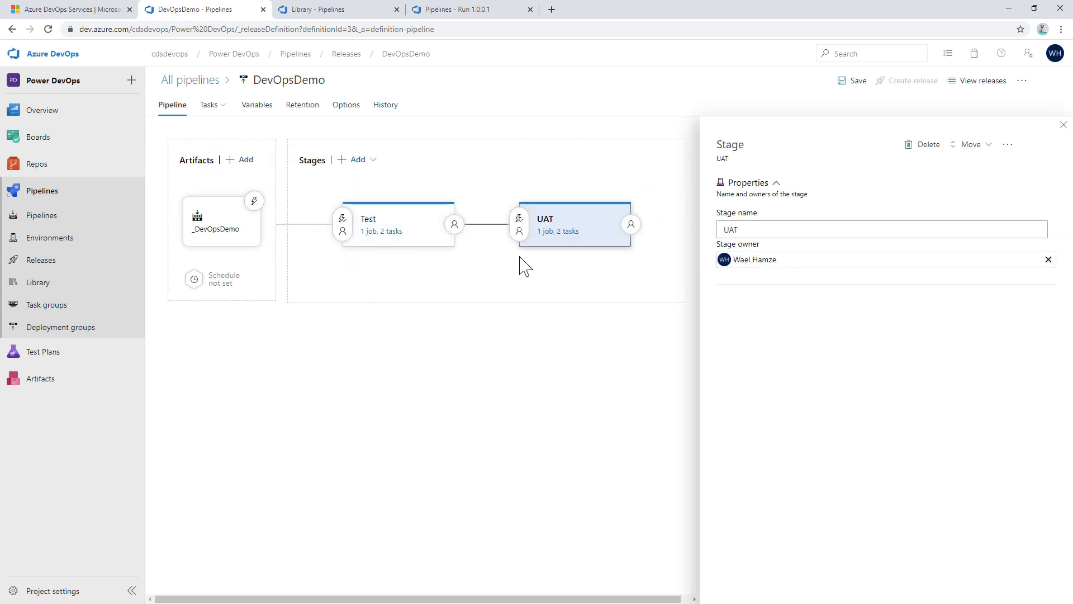
{"action": "left_click", "coordinate": [1064, 126]}
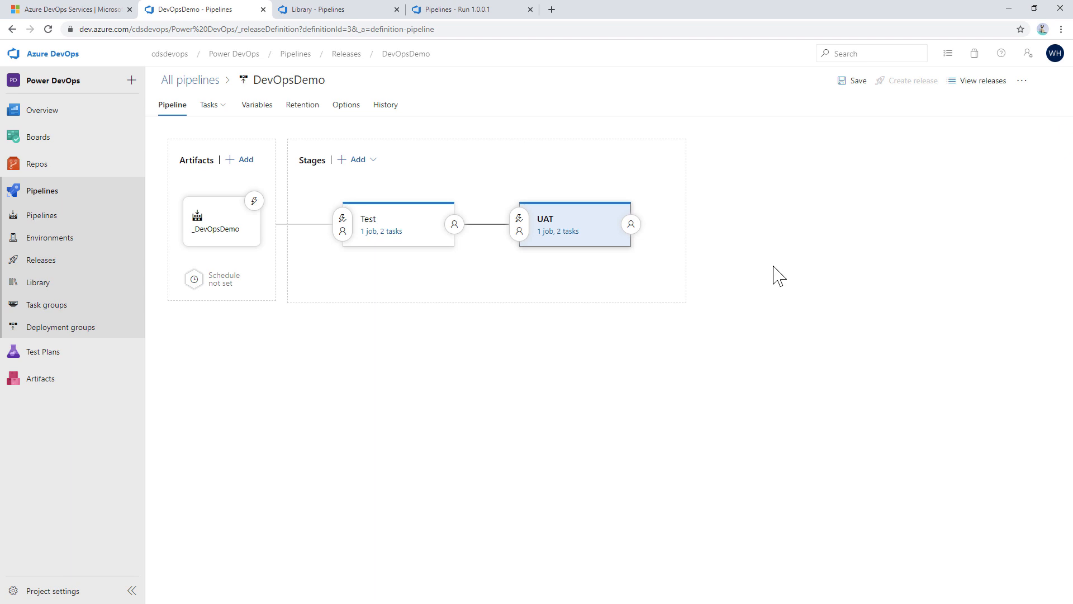
{"action": "left_click", "coordinate": [521, 228]}
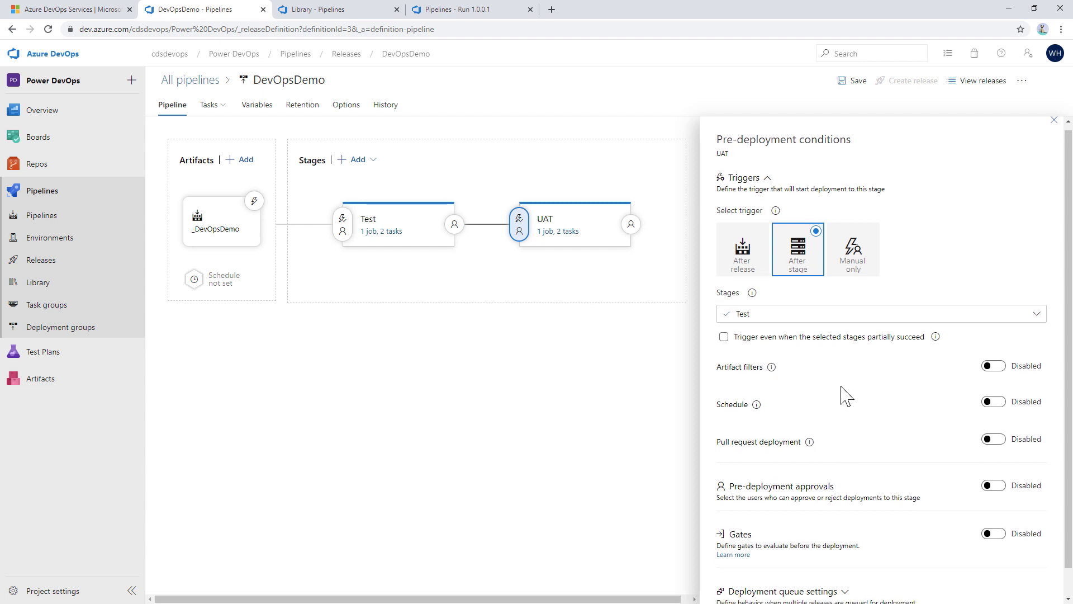
{"action": "scroll", "coordinate": [843, 395], "scroll_direction": "down", "scroll_amount": 1}
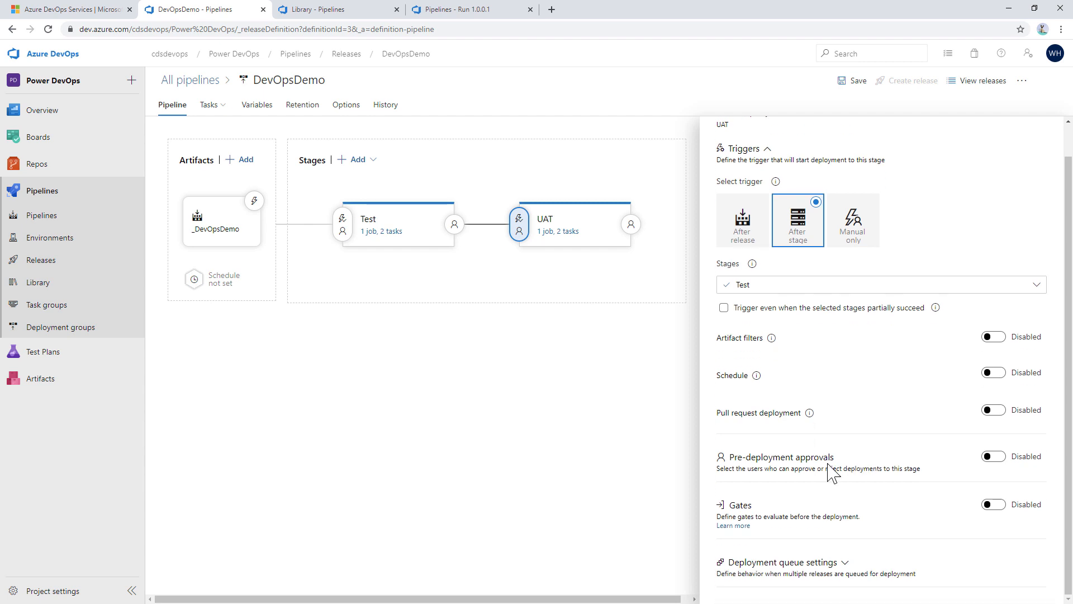
{"action": "left_click", "coordinate": [993, 458]}
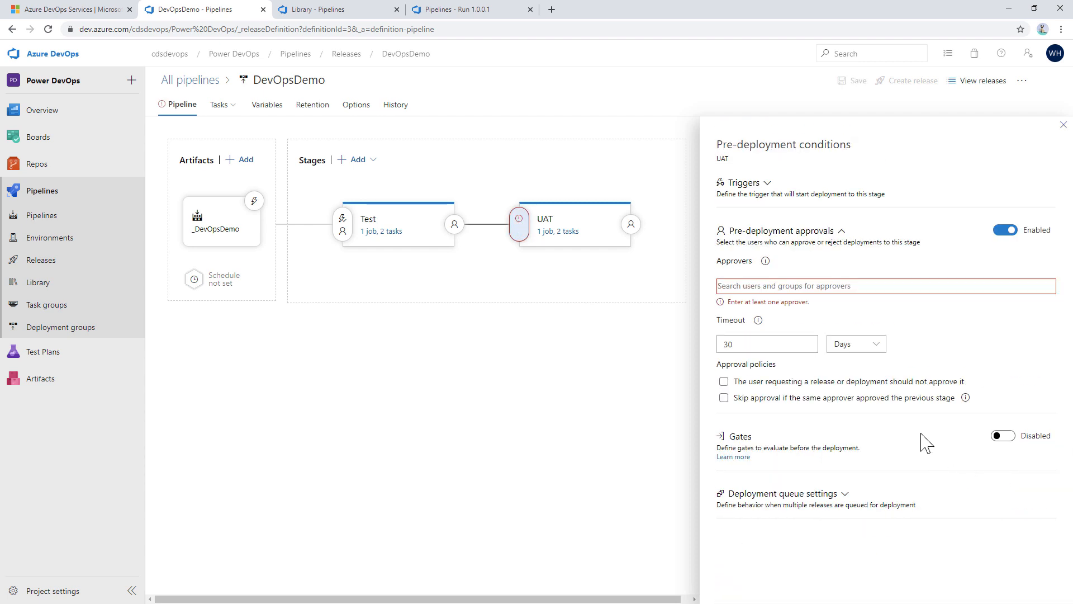
{"action": "left_click", "coordinate": [792, 286]}
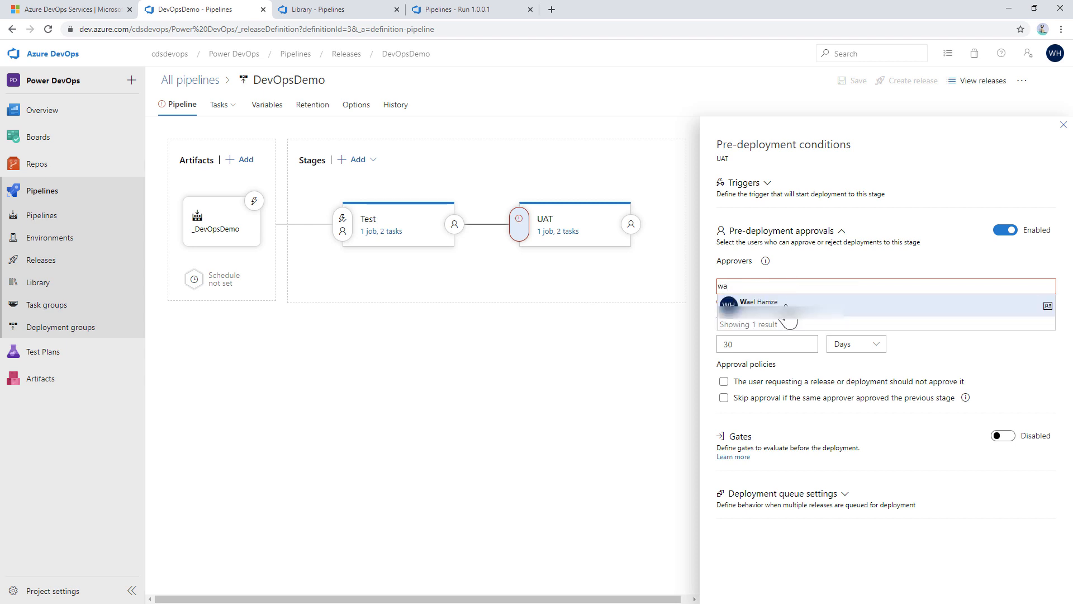
{"action": "left_click", "coordinate": [788, 307]}
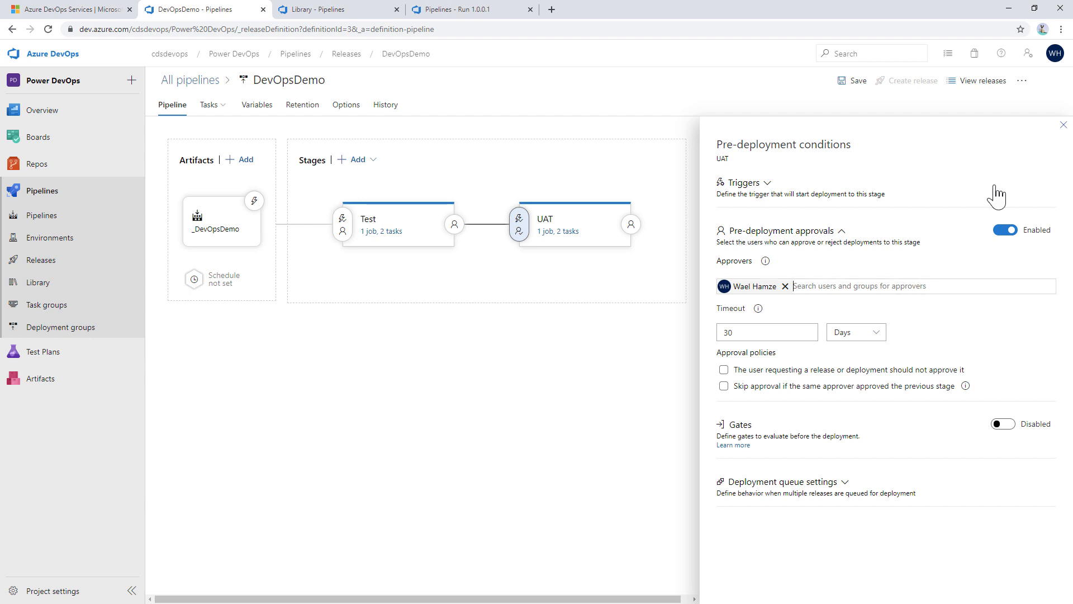
{"action": "left_click", "coordinate": [1062, 126]}
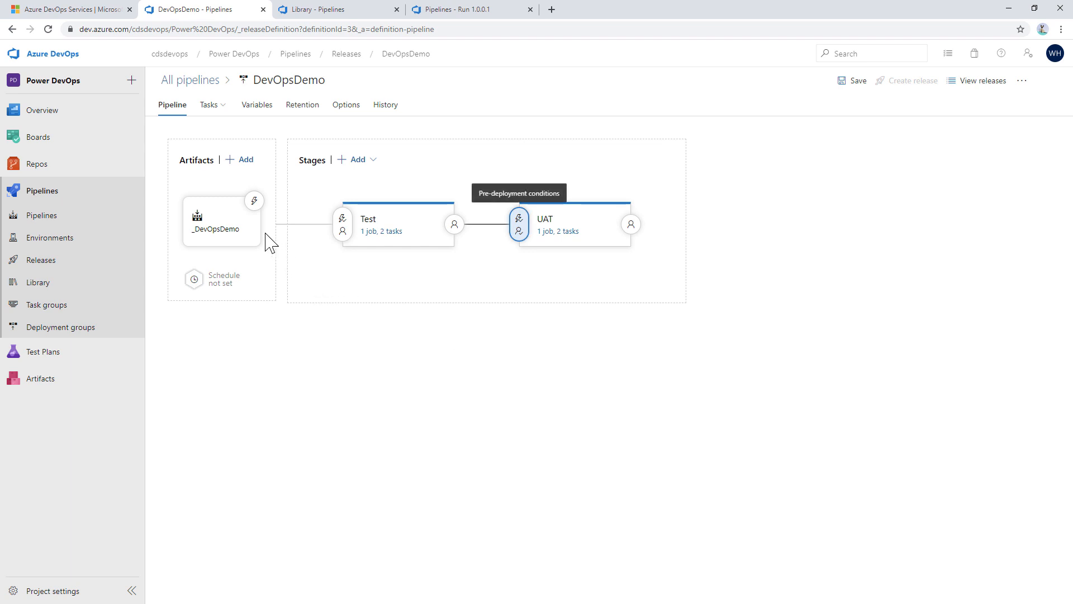
Enable the continuous deployment trigger on the _DevOpsDemo build artifact and save the release pipeline without a comment.
{"action": "left_click", "coordinate": [254, 202]}
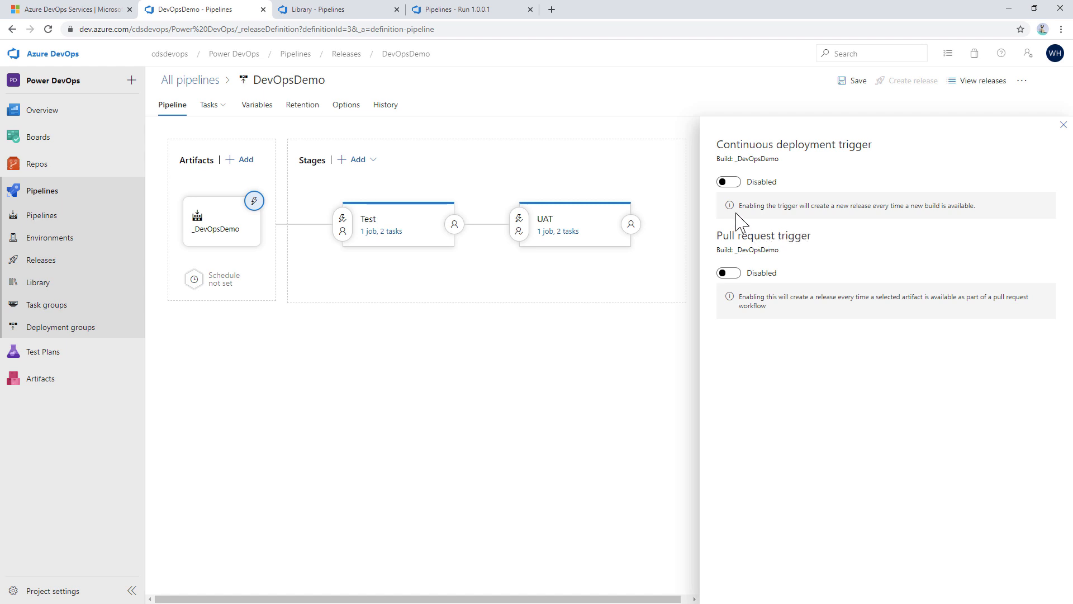
{"action": "left_click", "coordinate": [729, 182]}
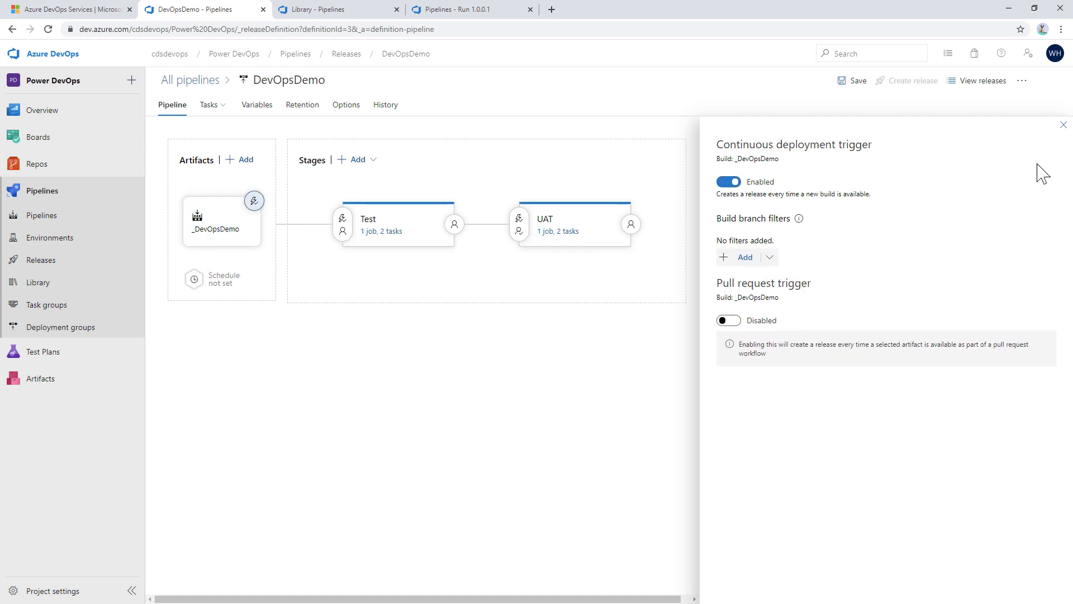
{"action": "left_click", "coordinate": [1063, 125]}
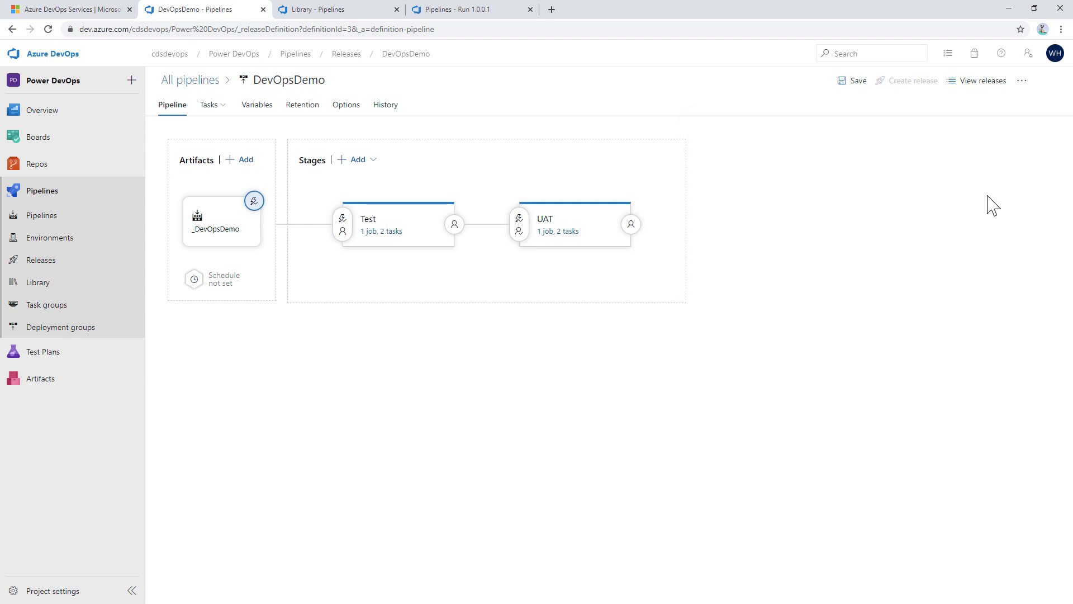
{"action": "left_click", "coordinate": [850, 82]}
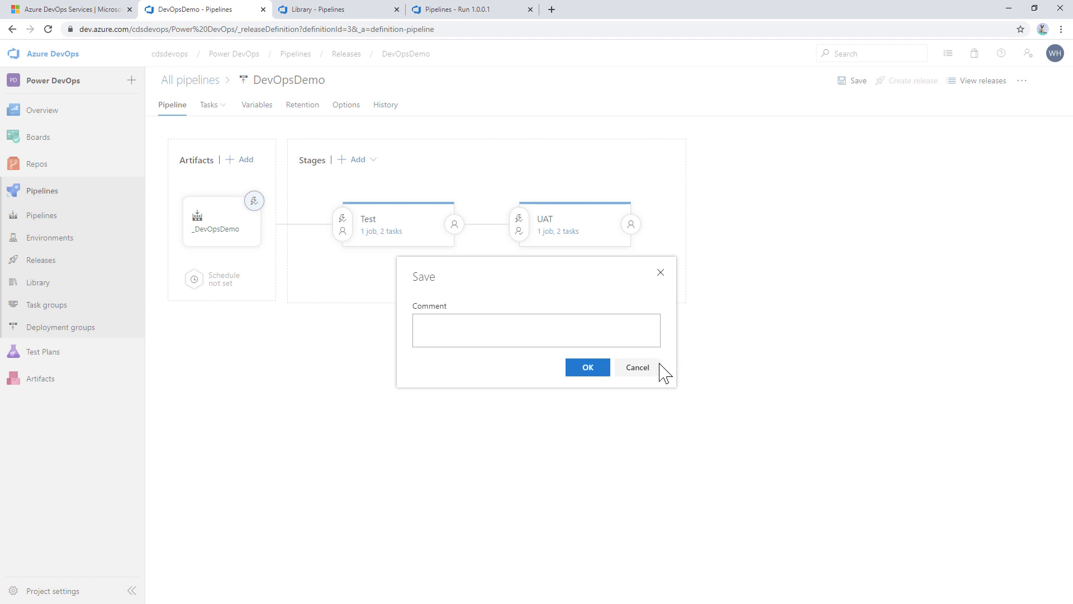
{"action": "left_click", "coordinate": [585, 370]}
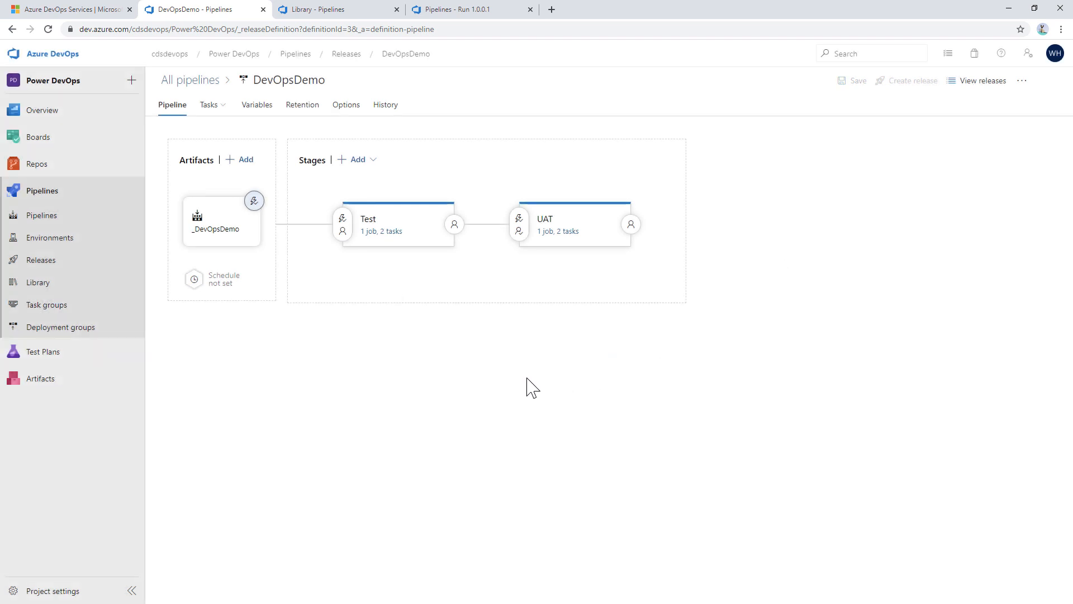
Run the DevOpsDemo build pipeline manually on the master branch with the default agent settings.
{"action": "left_click", "coordinate": [40, 218]}
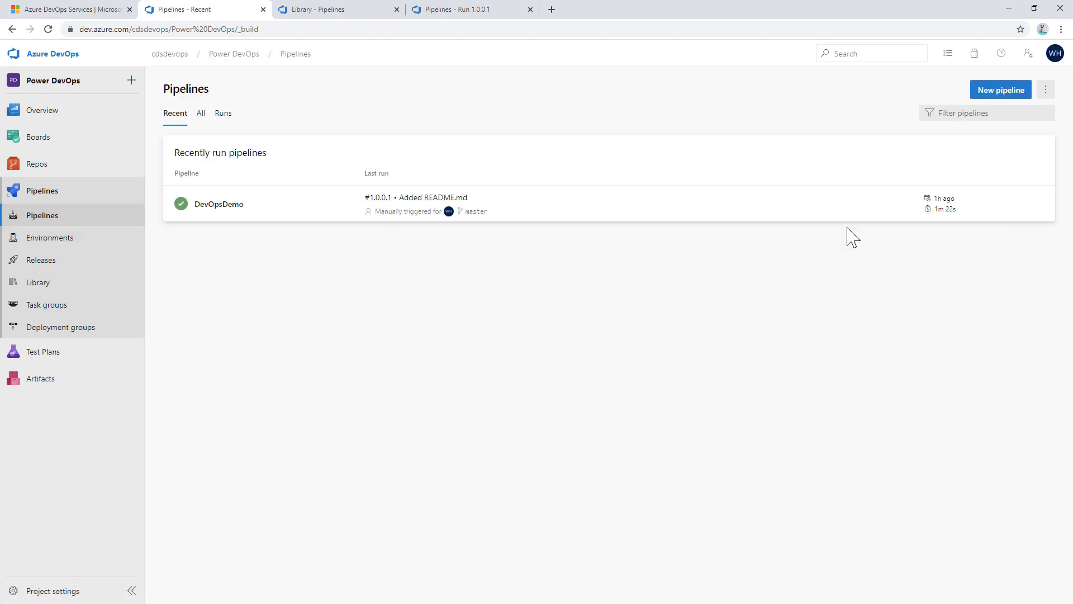
{"action": "left_click", "coordinate": [254, 217]}
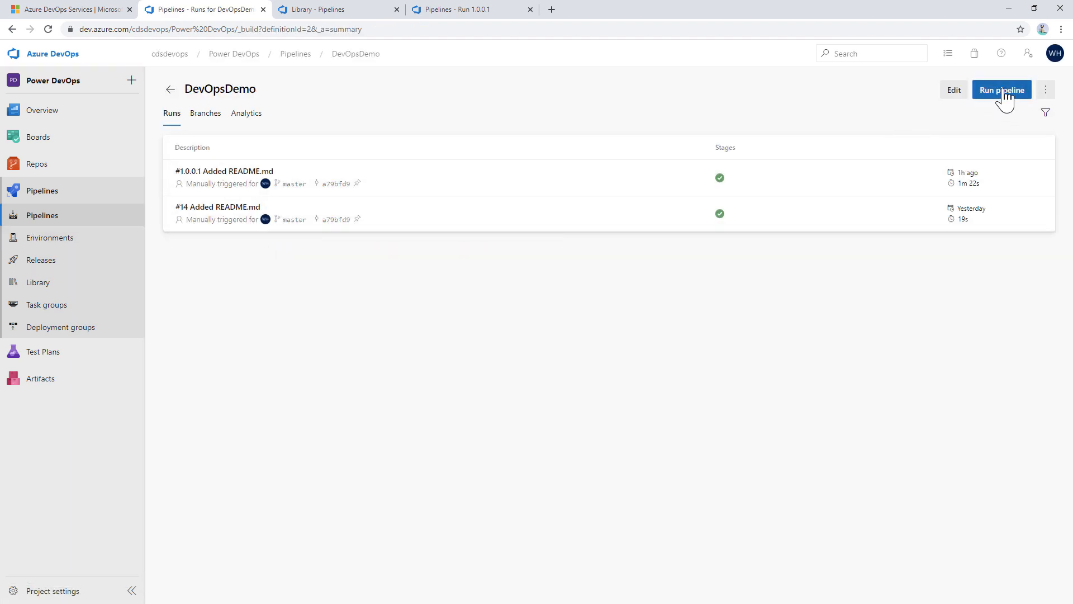
{"action": "left_click", "coordinate": [1002, 92]}
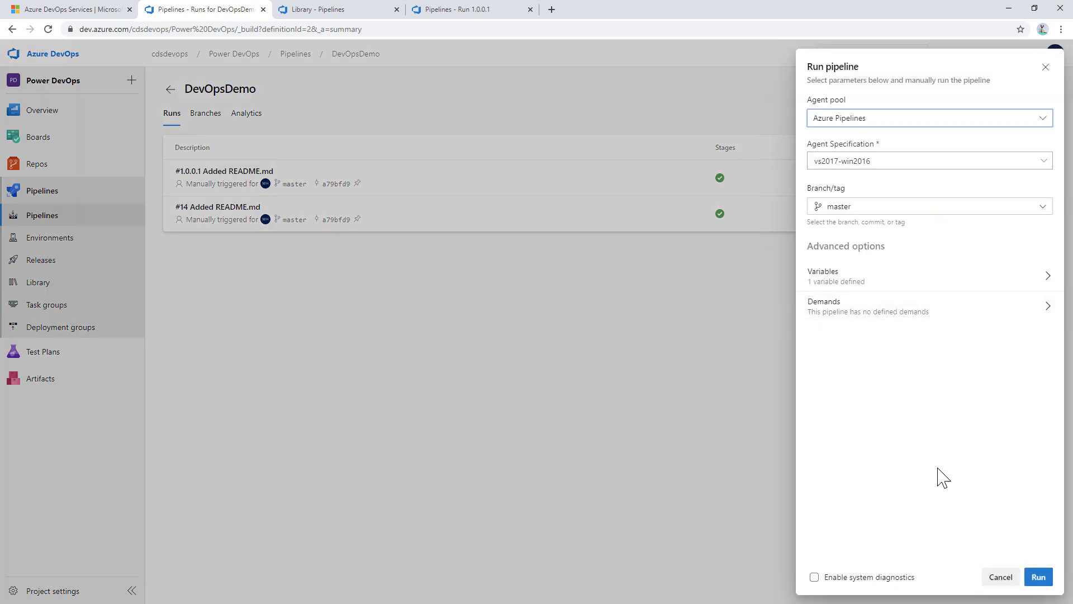
{"action": "left_click", "coordinate": [1039, 577]}
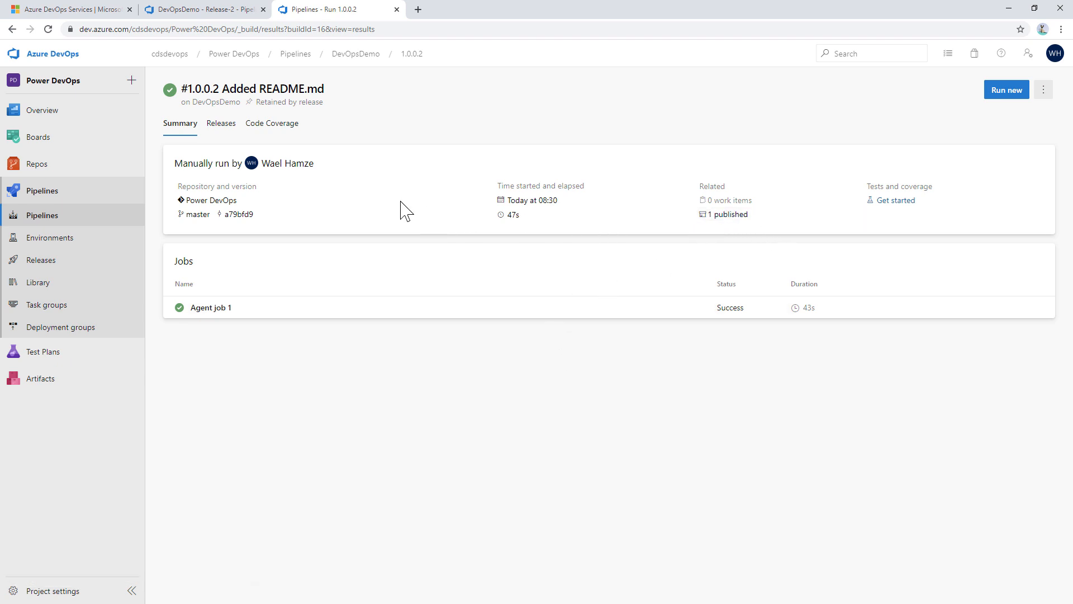
Open Release-2 from the finished build run and examine the Test stage's Import Solution log for the imported and previously installed versions.
{"action": "left_click", "coordinate": [218, 129]}
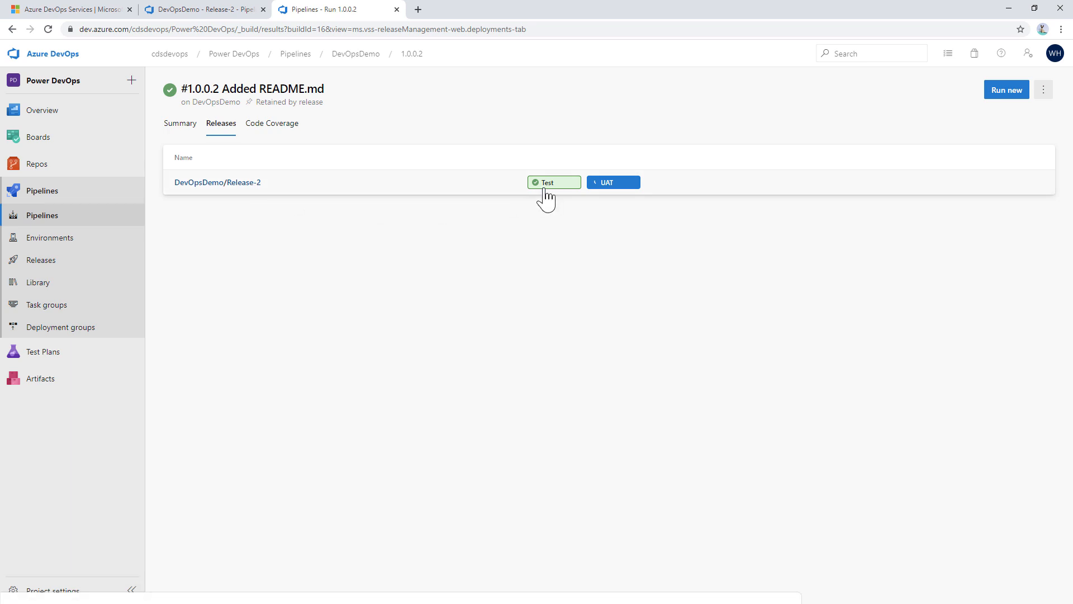
{"action": "left_click", "coordinate": [245, 183]}
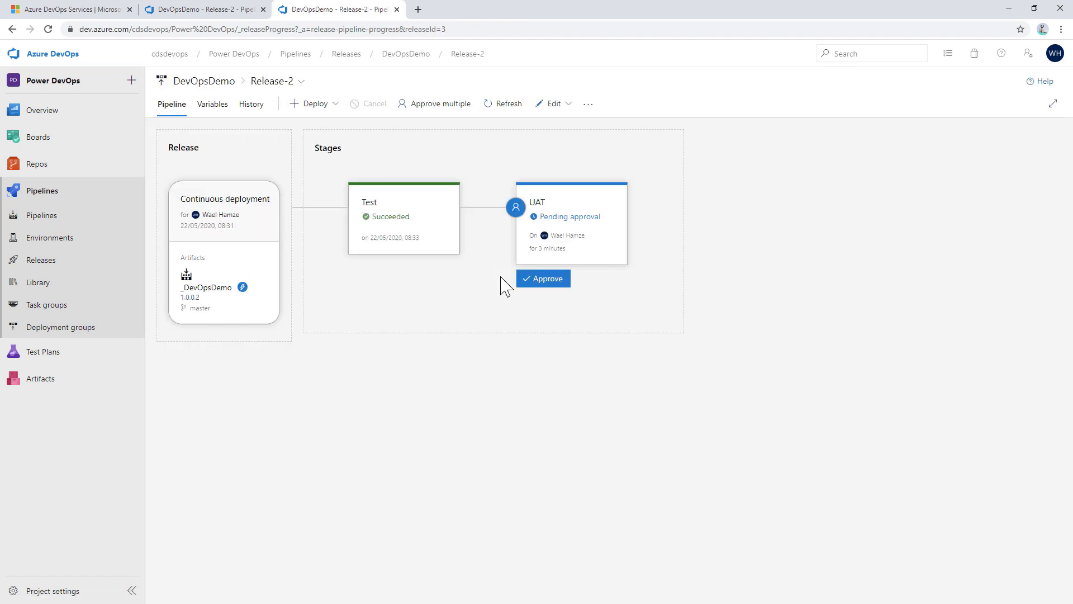
{"action": "left_click", "coordinate": [440, 271]}
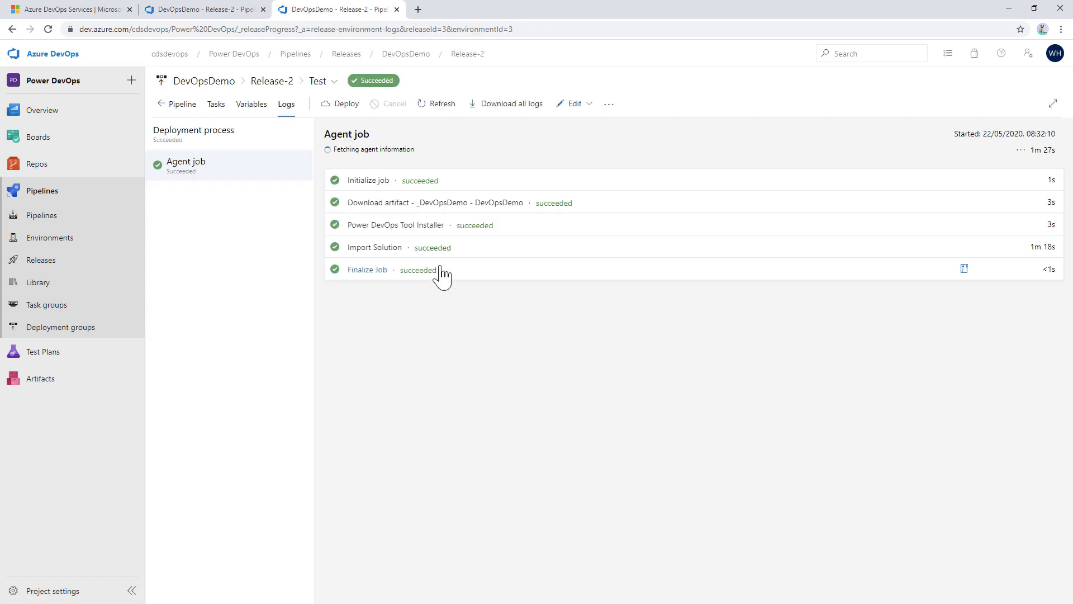
{"action": "left_click", "coordinate": [385, 251]}
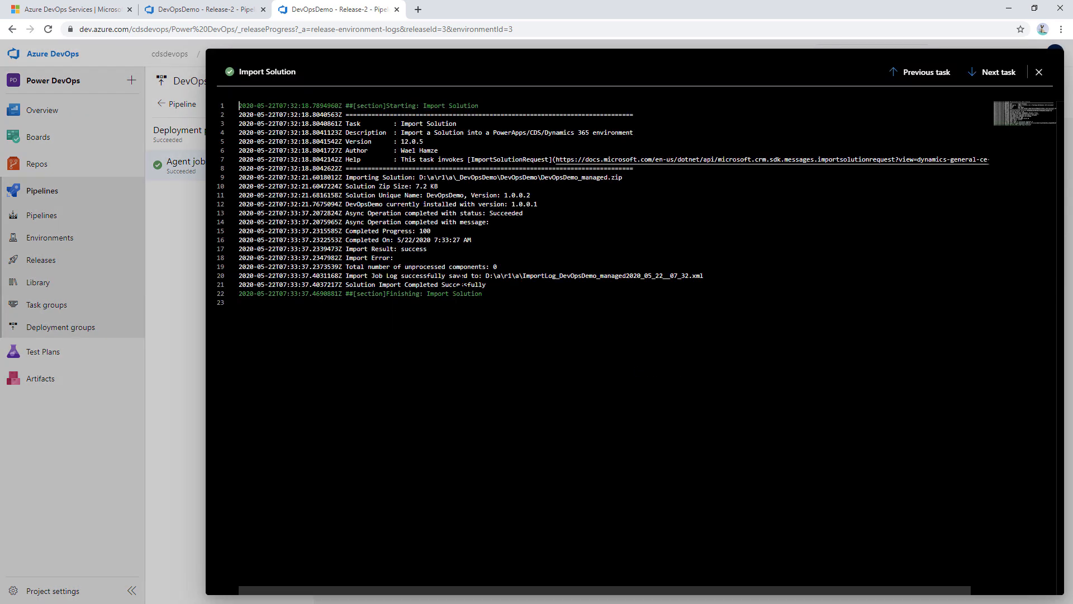
{"action": "left_click_drag", "start_coordinate": [538, 204], "coordinate": [504, 199]}
{"action": "left_click", "coordinate": [1039, 73]}
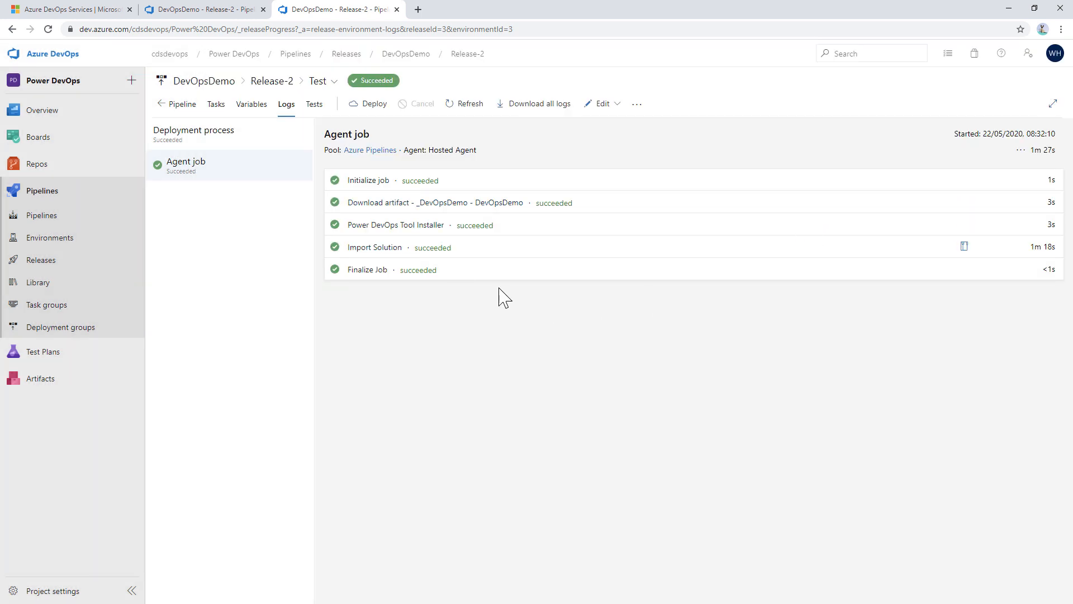
Return to the Release-2 pipeline overview and approve the pending UAT deployment without a comment.
{"action": "left_click", "coordinate": [280, 81]}
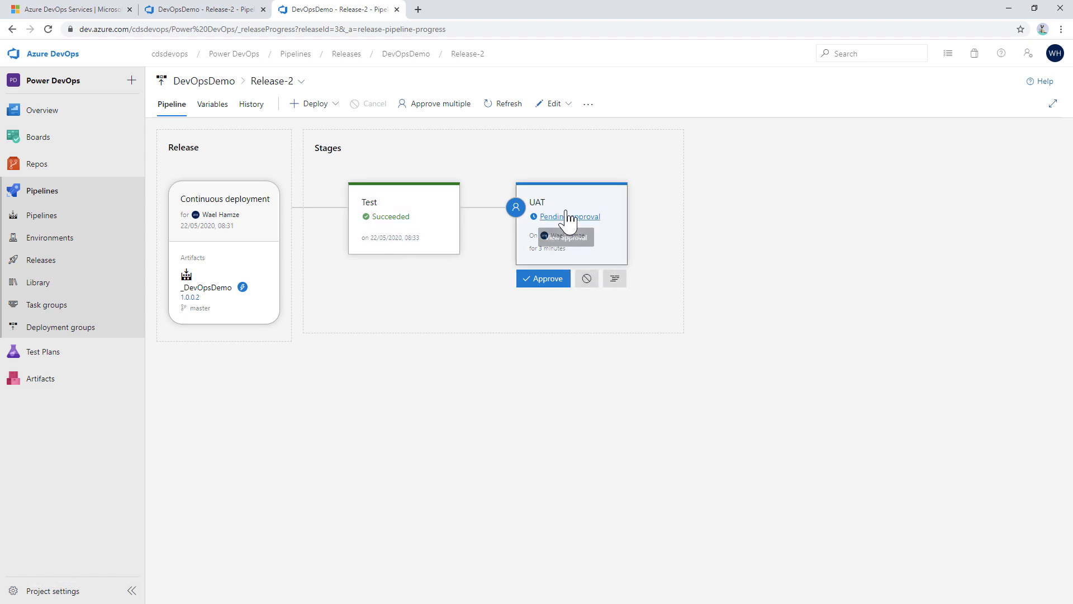
{"action": "left_click", "coordinate": [545, 279]}
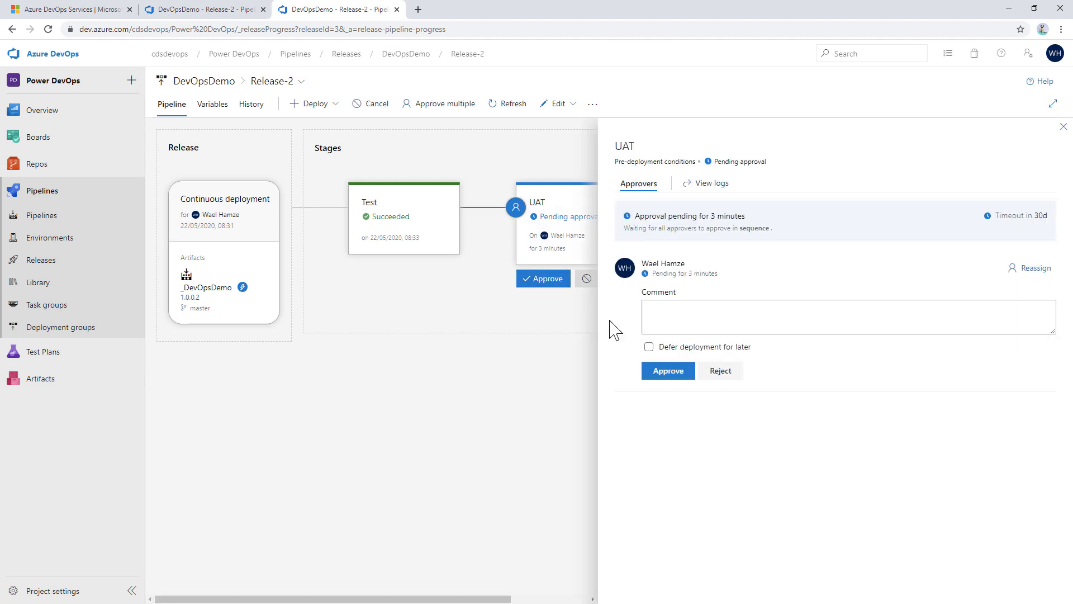
{"action": "left_click", "coordinate": [669, 372]}
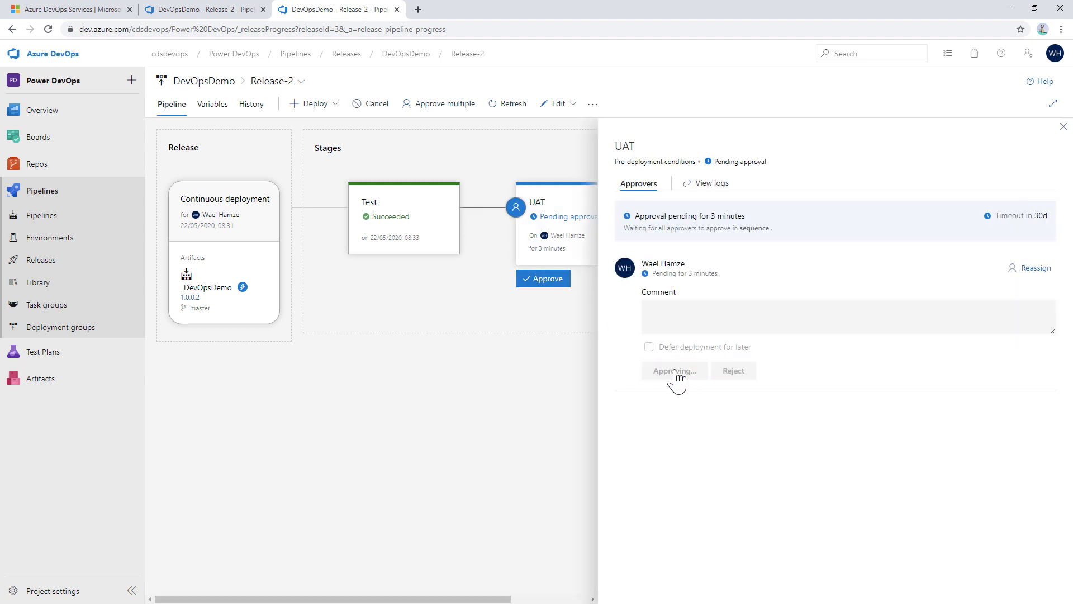
{"action": "left_click", "coordinate": [1063, 127]}
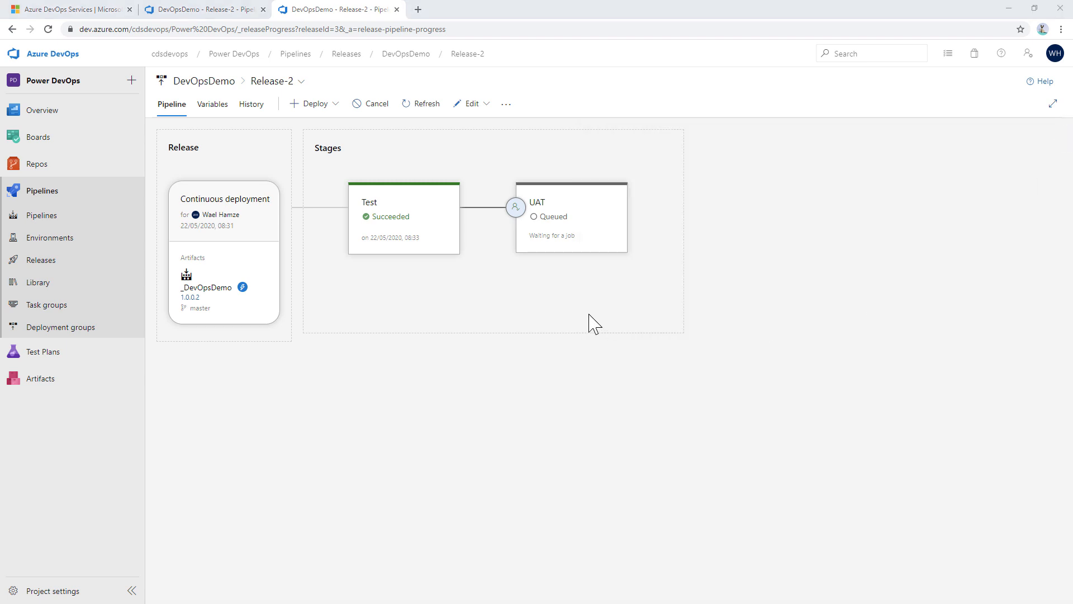
Check the DevOps Demo solution's version in the Power Apps Test environment, and view the UAT deployment logs of Release-2 in Azure DevOps.
{"action": "key", "text": "alt+Tab"}
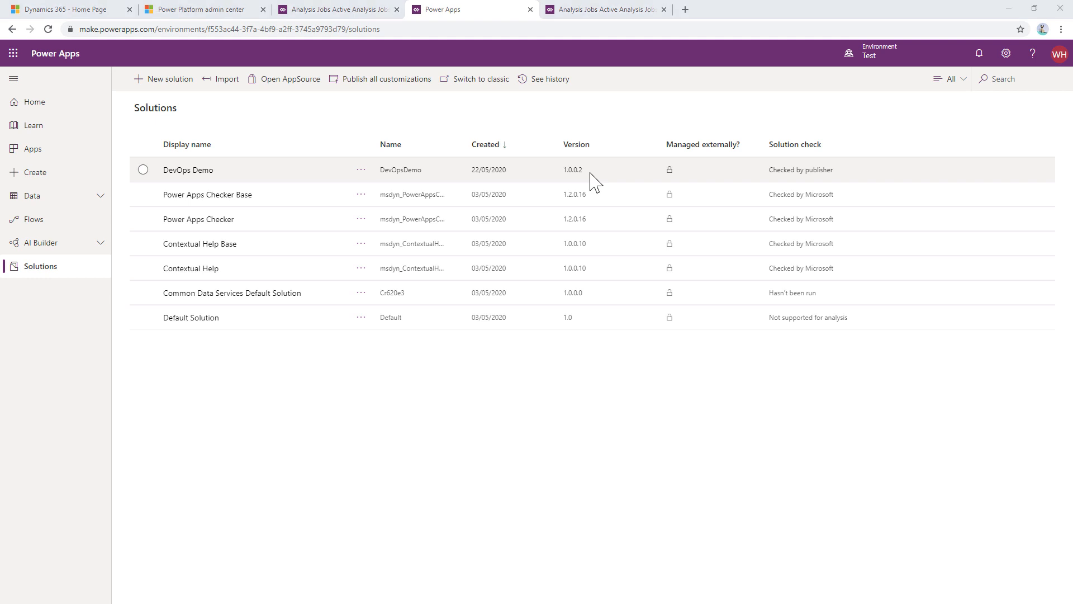
{"action": "key", "text": "alt+Tab"}
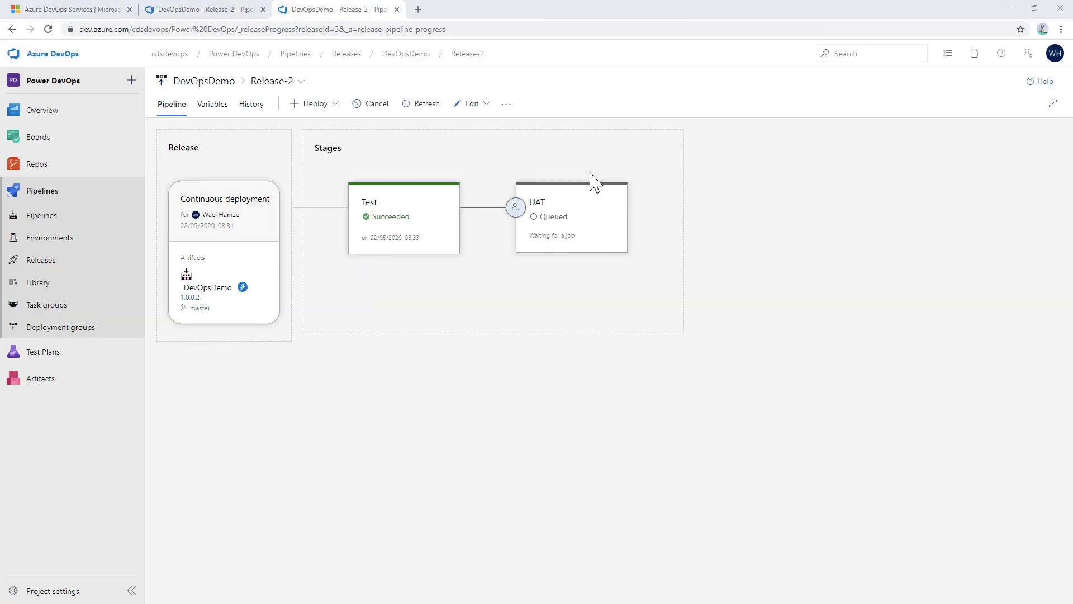
{"action": "mouse_move", "coordinate": [581, 241]}
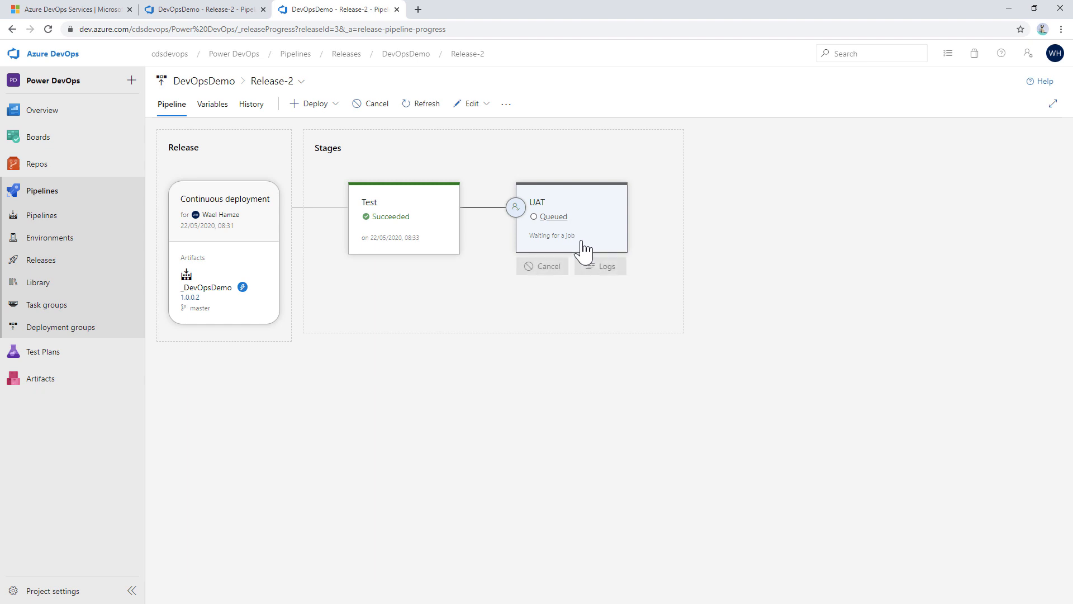
{"action": "left_click", "coordinate": [607, 267]}
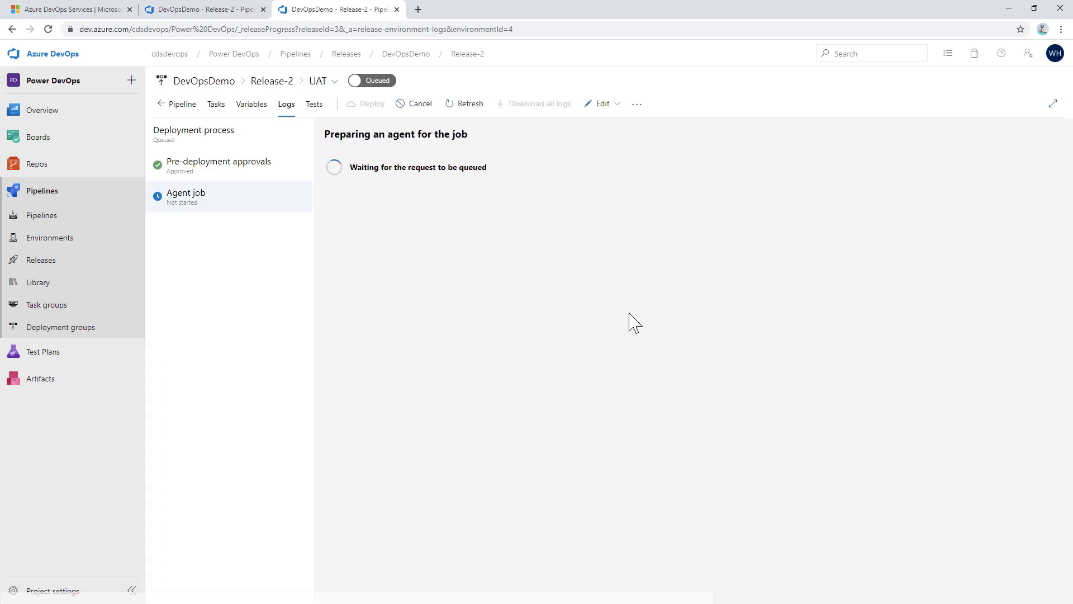
{"action": "left_click", "coordinate": [272, 81]}
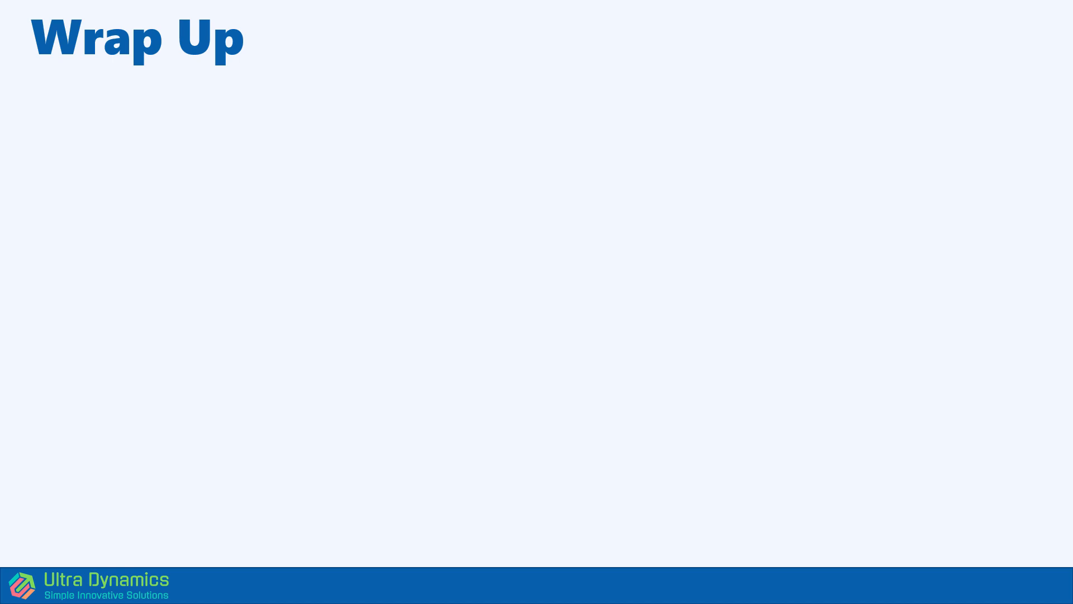
{"action": "key", "text": "Right"}
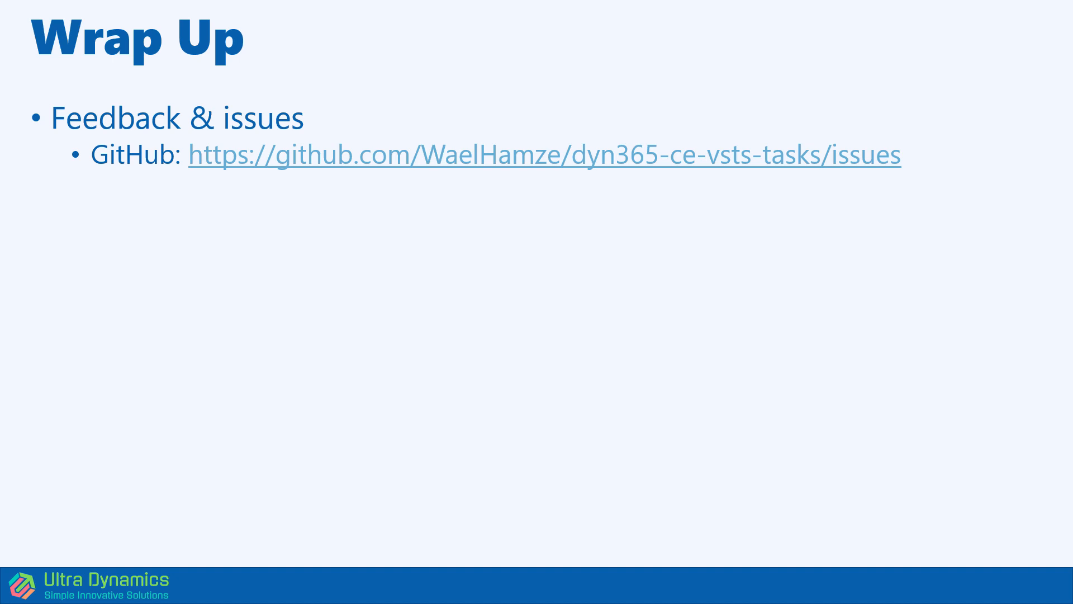
{"action": "key", "text": "Right"}
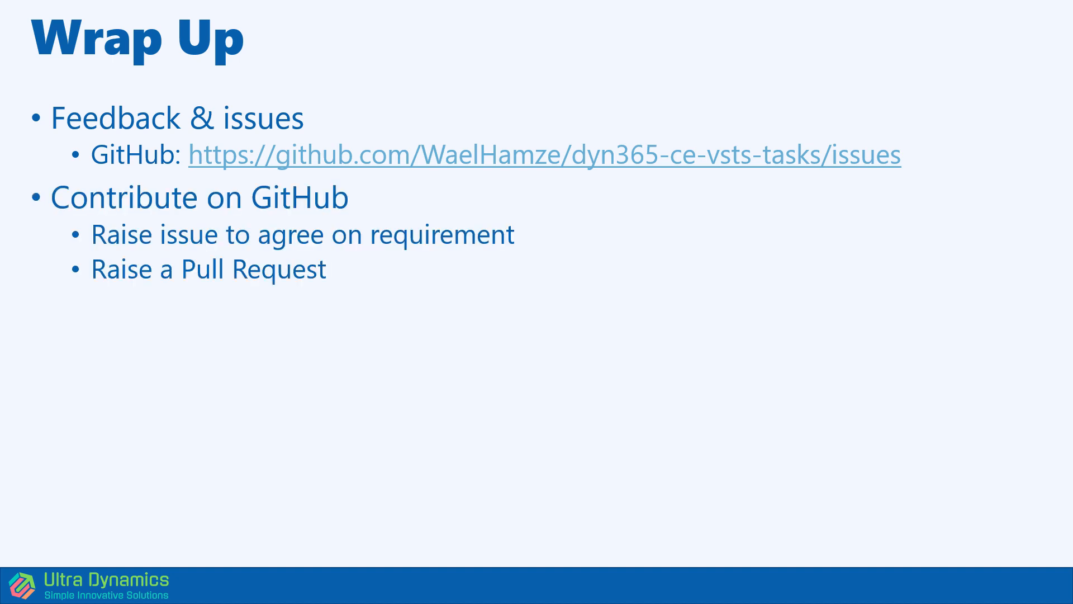